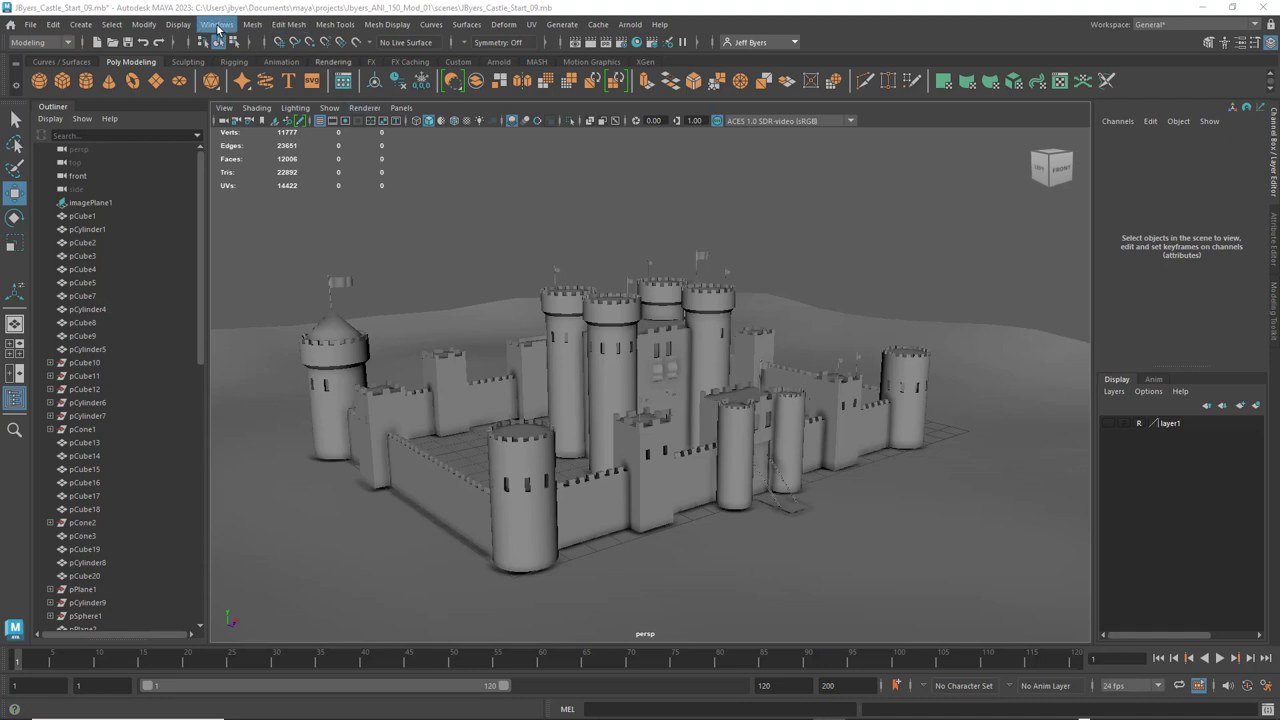
# - Turn off the poly count heads-up display in the viewport
pyautogui.click(178, 25)
pyautogui.moveTo(200, 76)
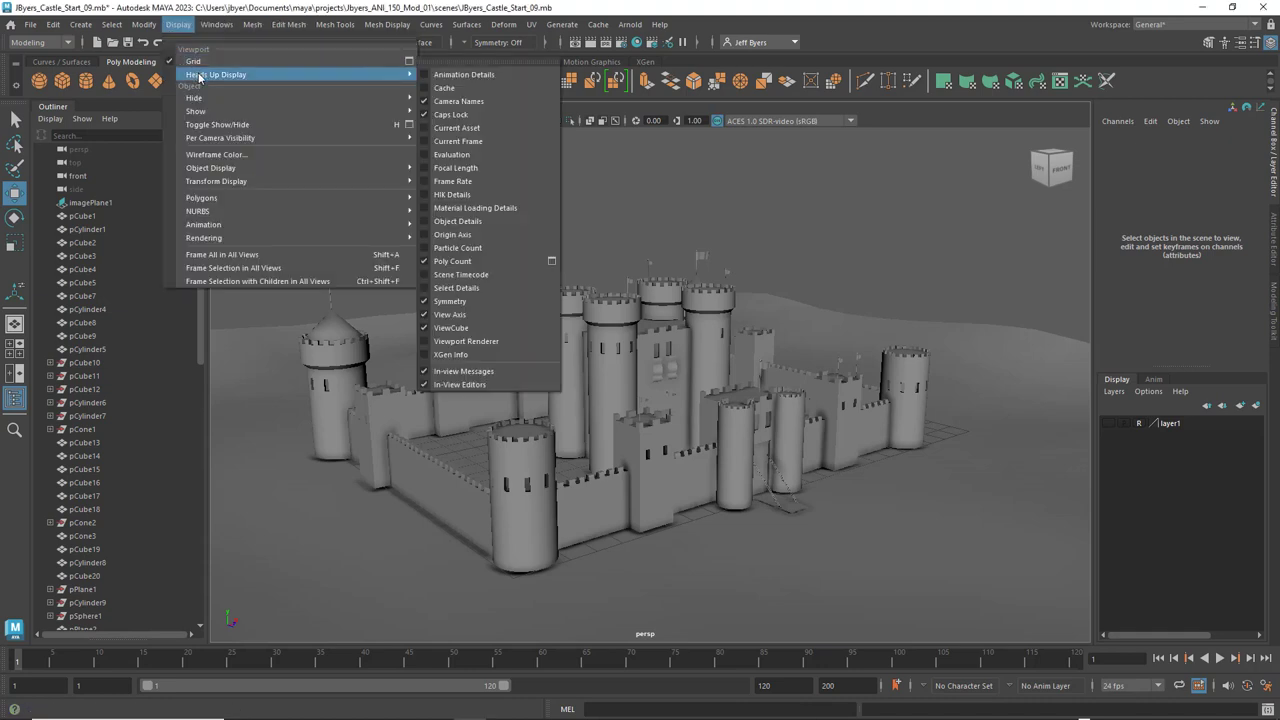
pyautogui.click(471, 261)
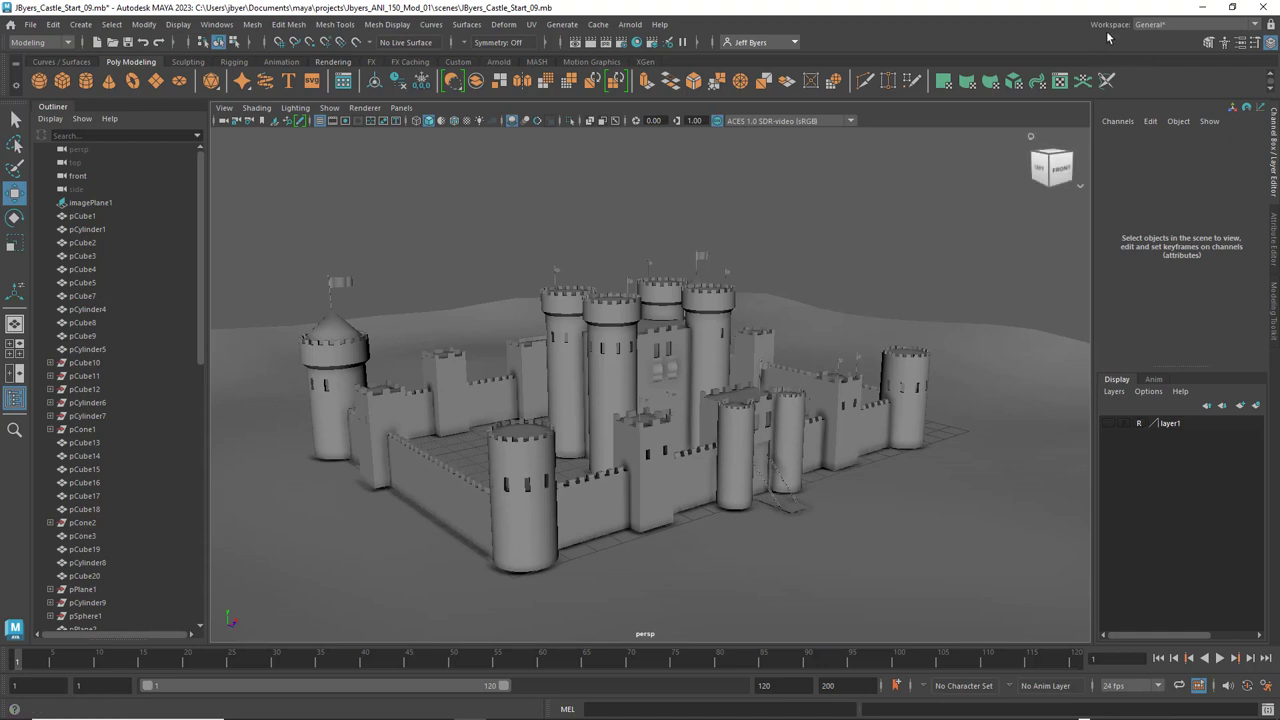
# - Switch the workspace to Modeling - Expert
pyautogui.click(1256, 25)
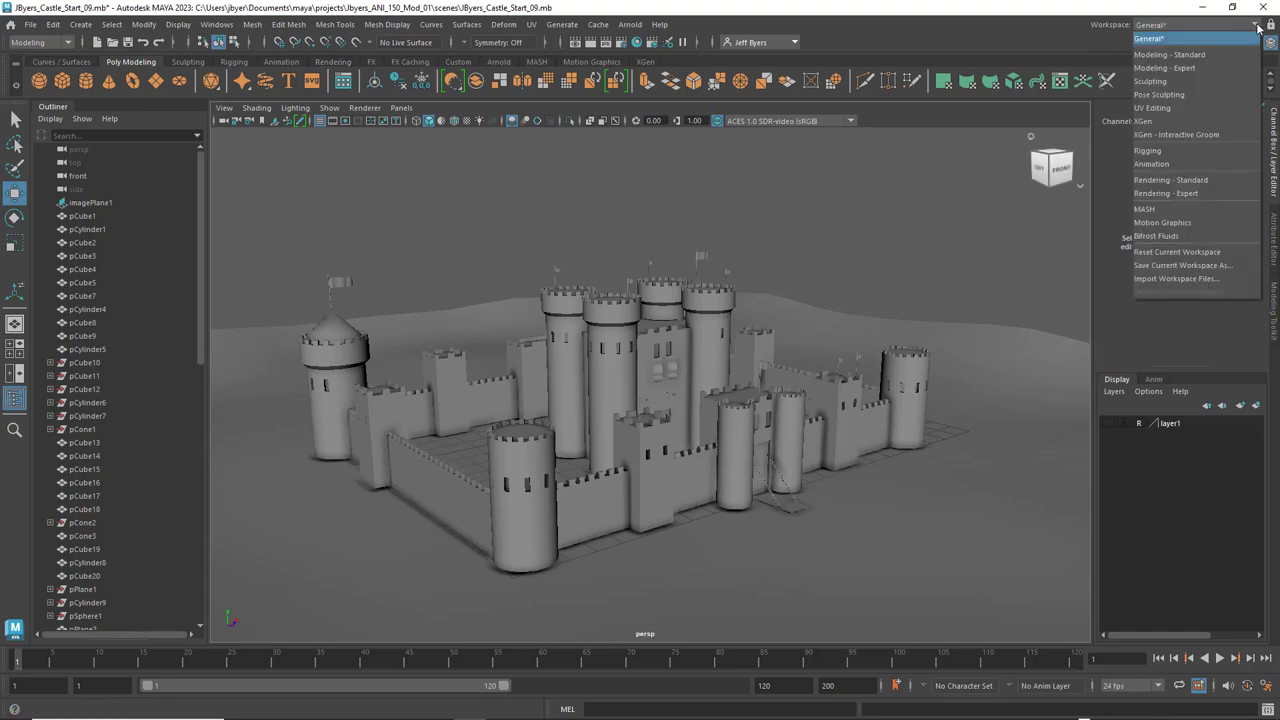
pyautogui.click(1166, 68)
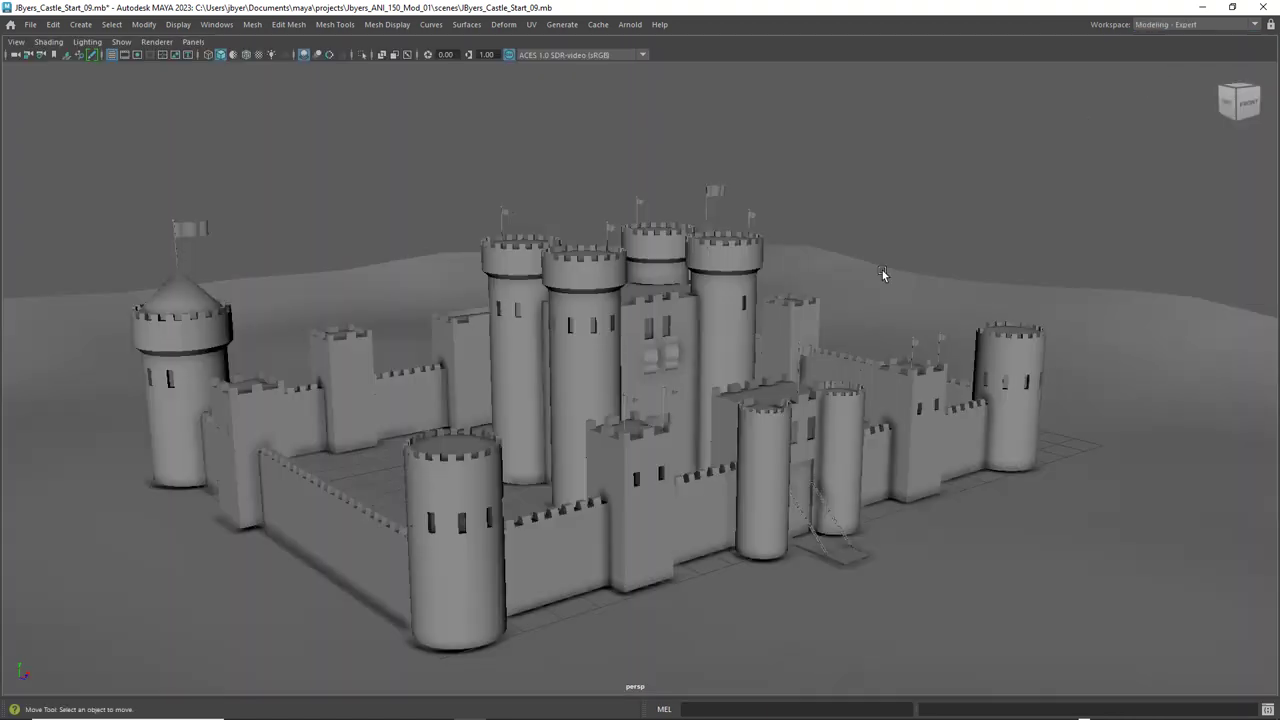
pyautogui.keyDown('alt'); pyautogui.moveTo(866, 251); pyautogui.dragTo(894, 238); pyautogui.keyUp('alt')
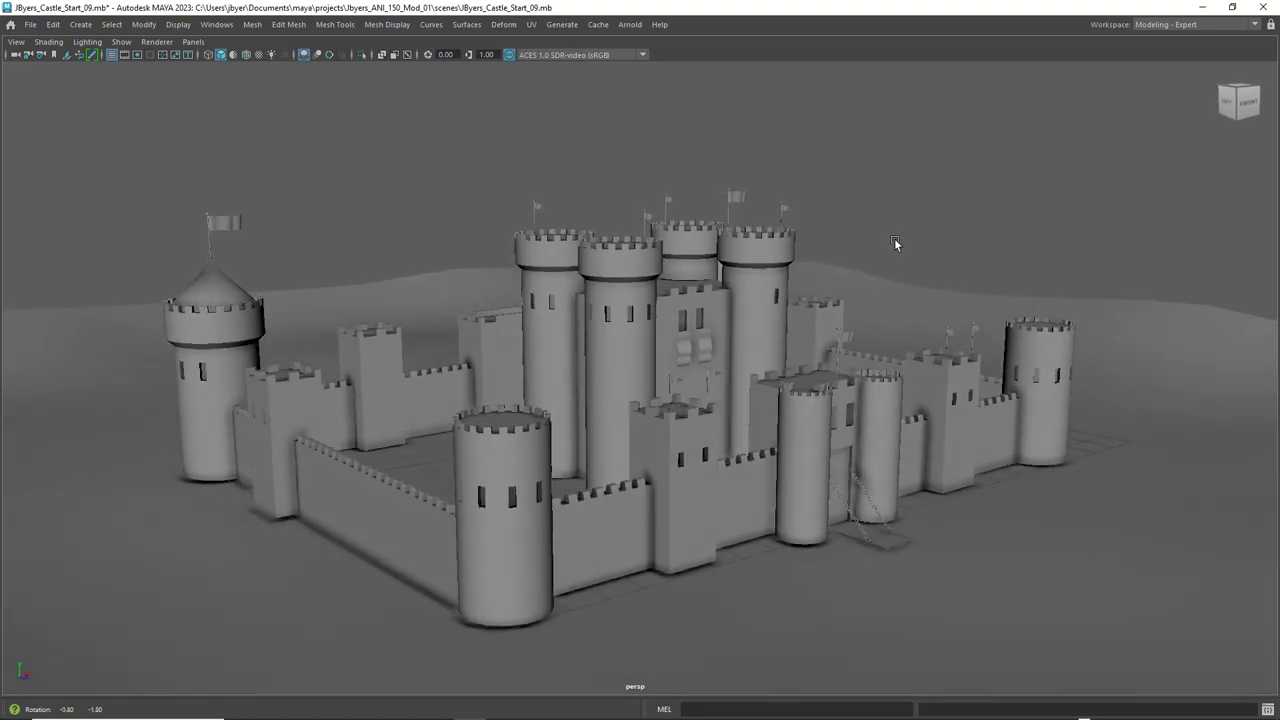
pyautogui.keyDown('alt'); pyautogui.moveTo(896, 239); pyautogui.dragTo(899, 213, button='right'); pyautogui.keyUp('alt')
pyautogui.keyDown('alt'); pyautogui.moveTo(899, 213); pyautogui.dragTo(898, 203); pyautogui.keyUp('alt')
# - Bring up the hotbox menus at several spots over the castle and dismiss them
pyautogui.press('space')
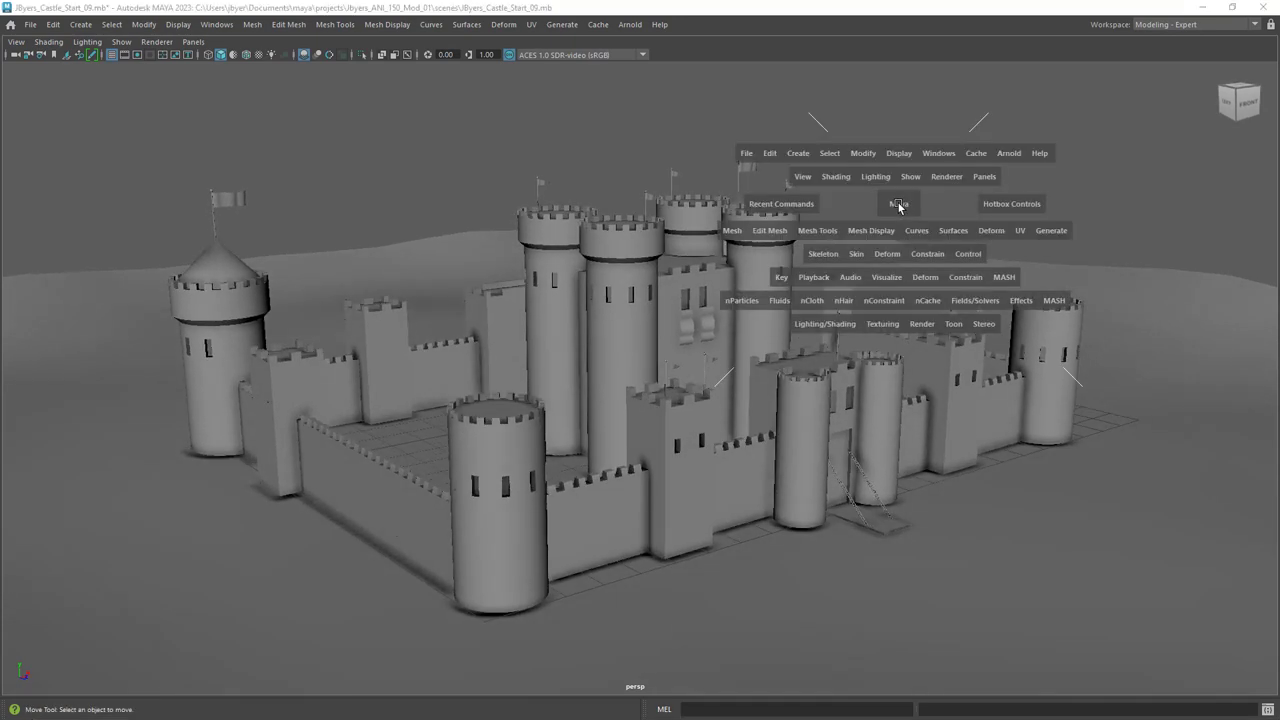
pyautogui.press('space')
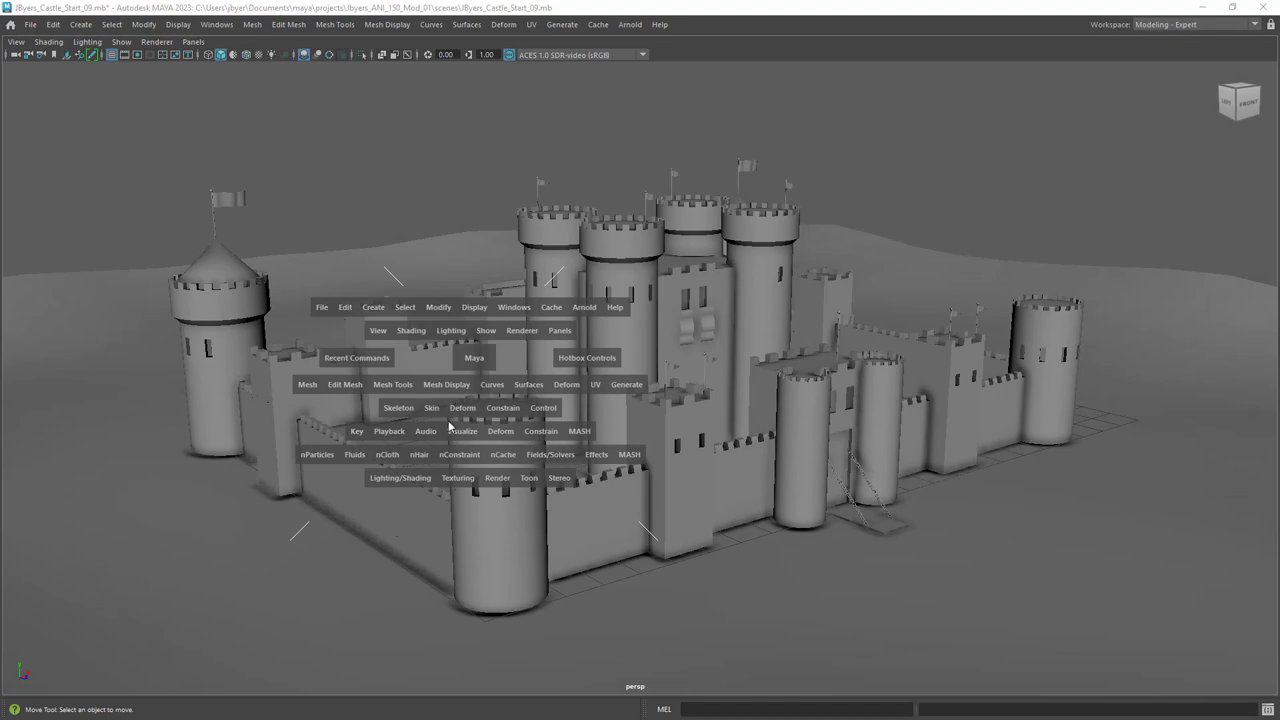
pyautogui.press('space')
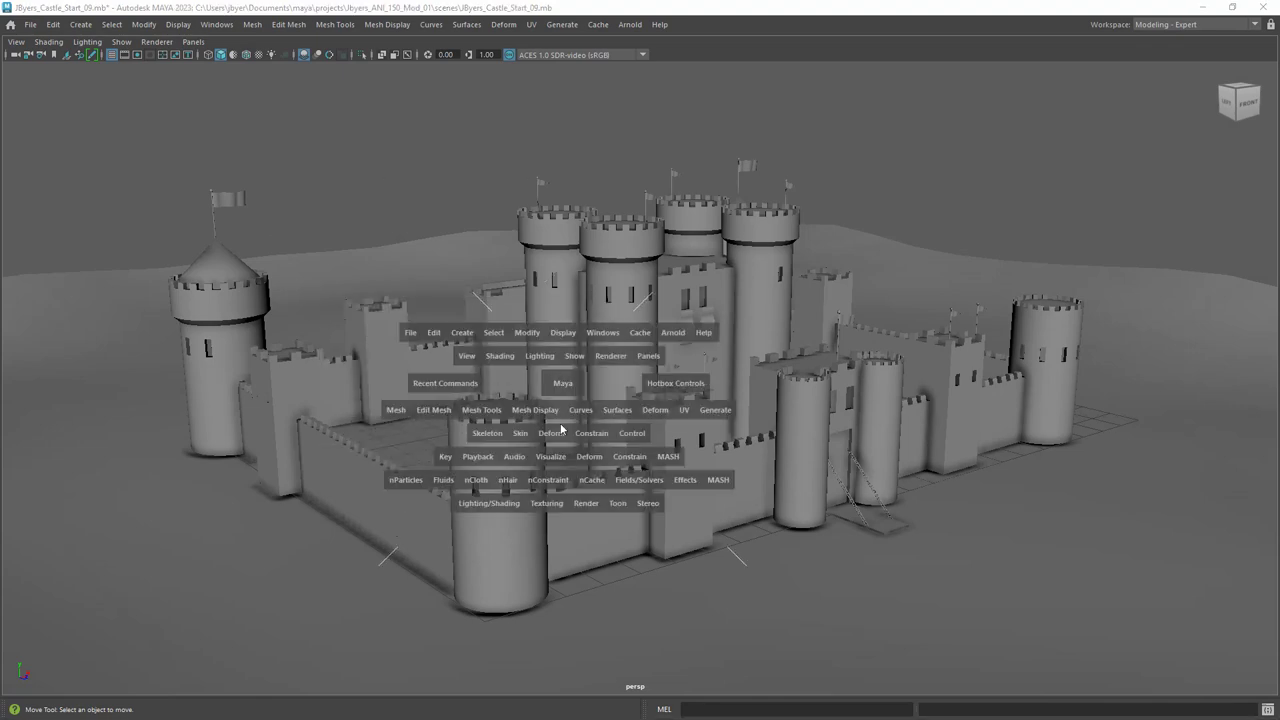
pyautogui.press('space')
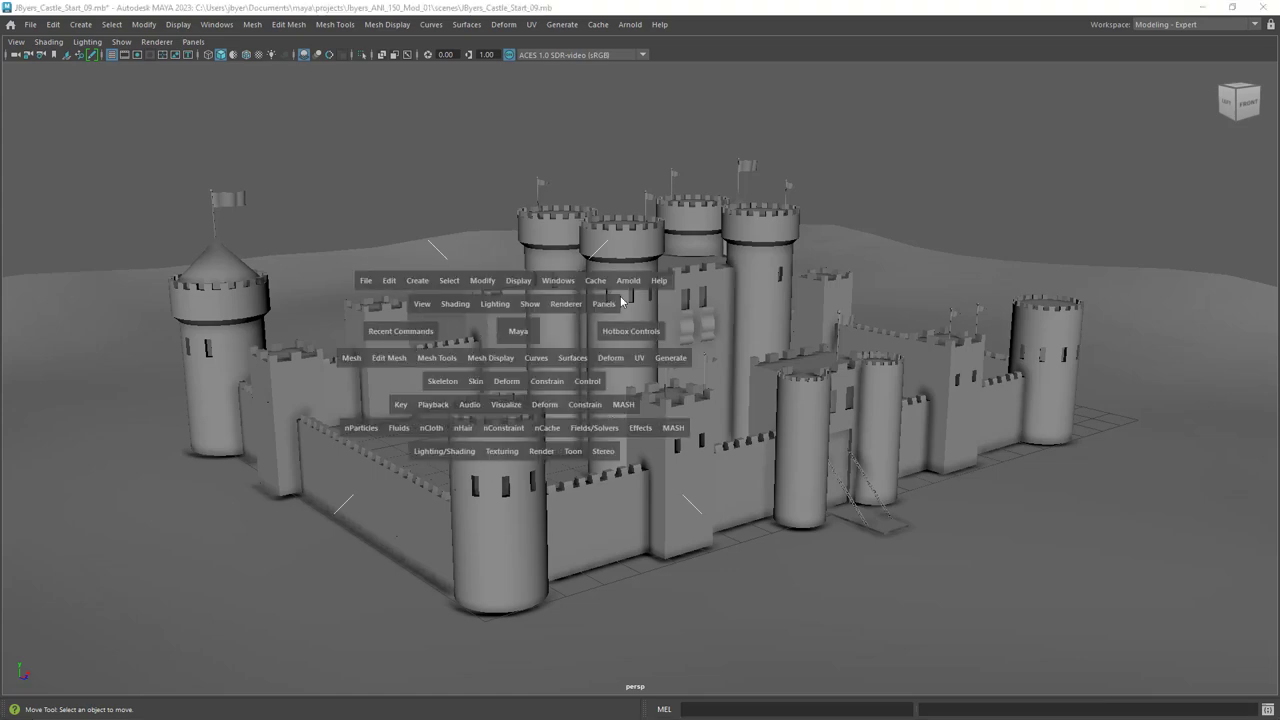
pyautogui.press('space')
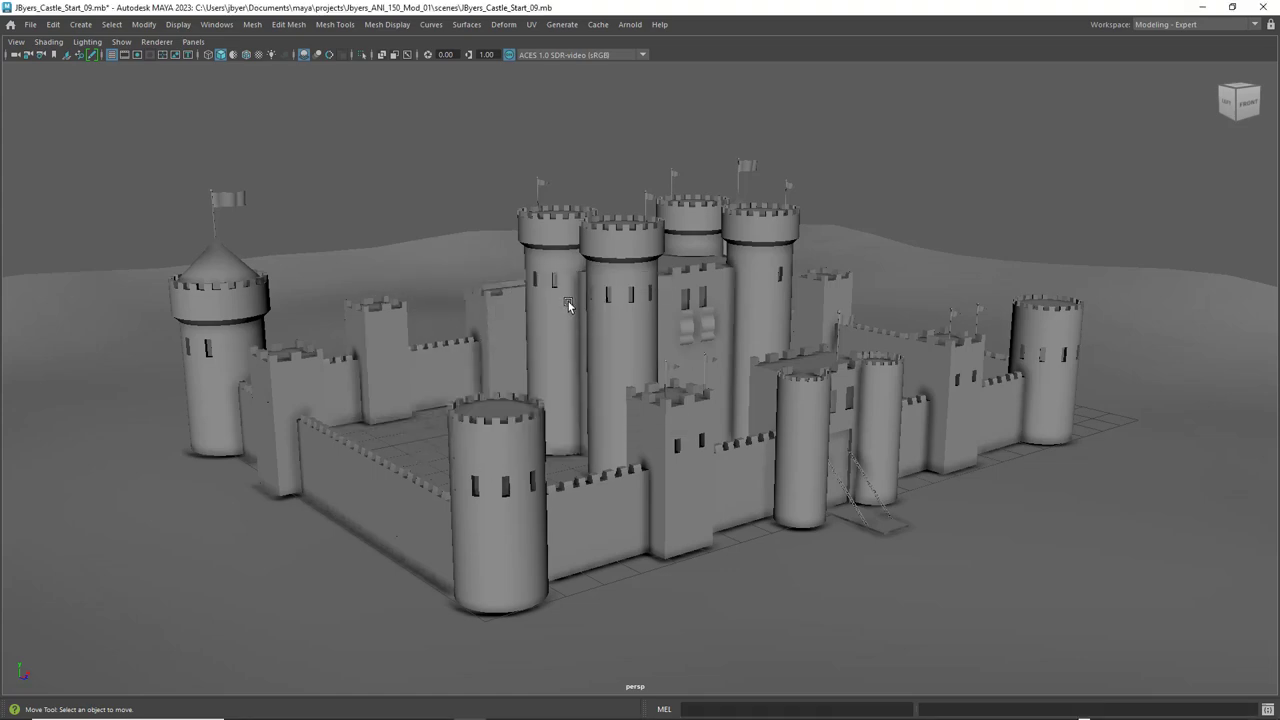
pyautogui.press('space')
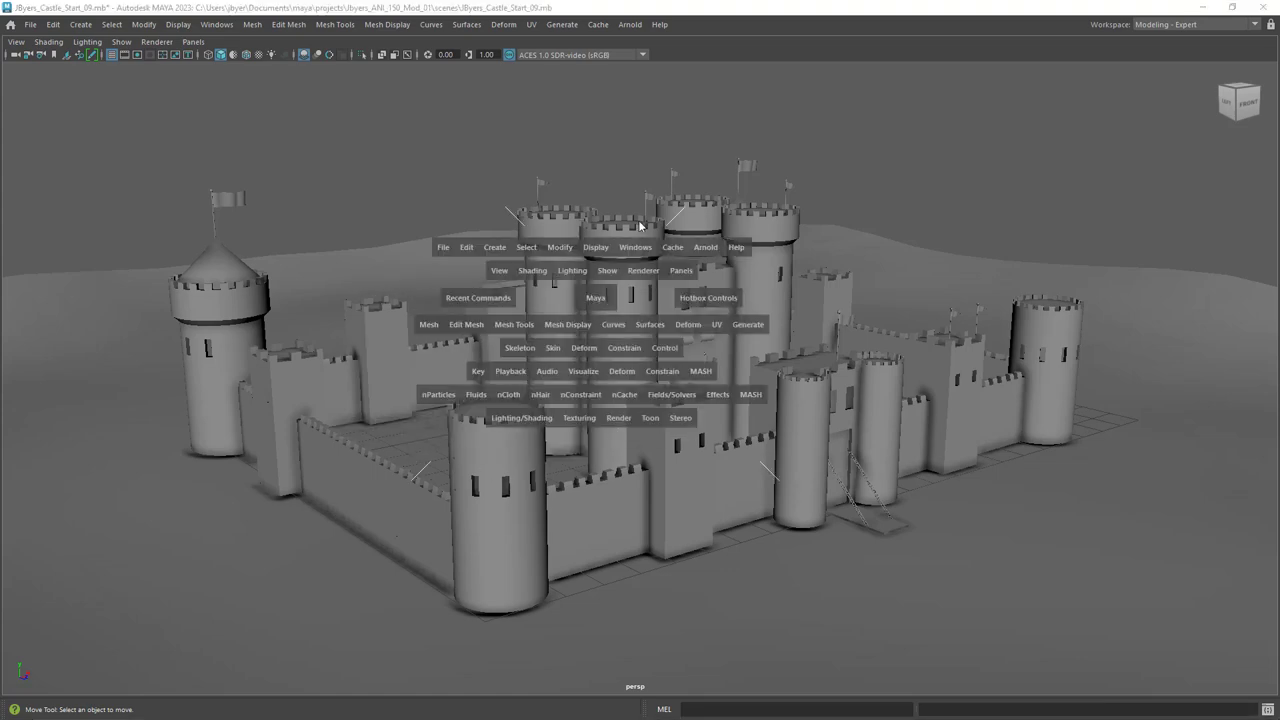
pyautogui.press('space')
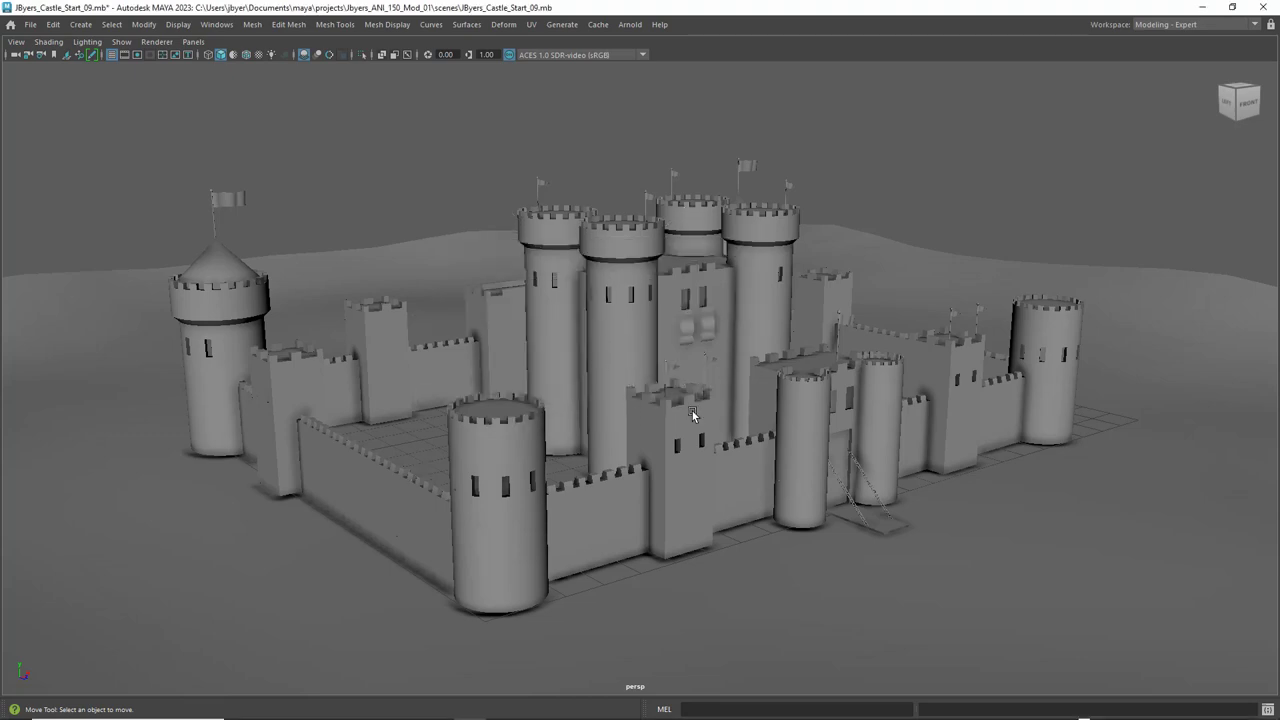
# - In the Viewport 2.0 settings, keep screen-space ambient occlusion enabled with amount 1.678, radius 1 and filter radius 32
pyautogui.keyDown('alt'); pyautogui.moveTo(725, 358); pyautogui.dragTo(725, 341, button='middle'); pyautogui.keyUp('alt')
pyautogui.keyDown('alt'); pyautogui.moveTo(725, 341); pyautogui.dragTo(724, 328); pyautogui.keyUp('alt')
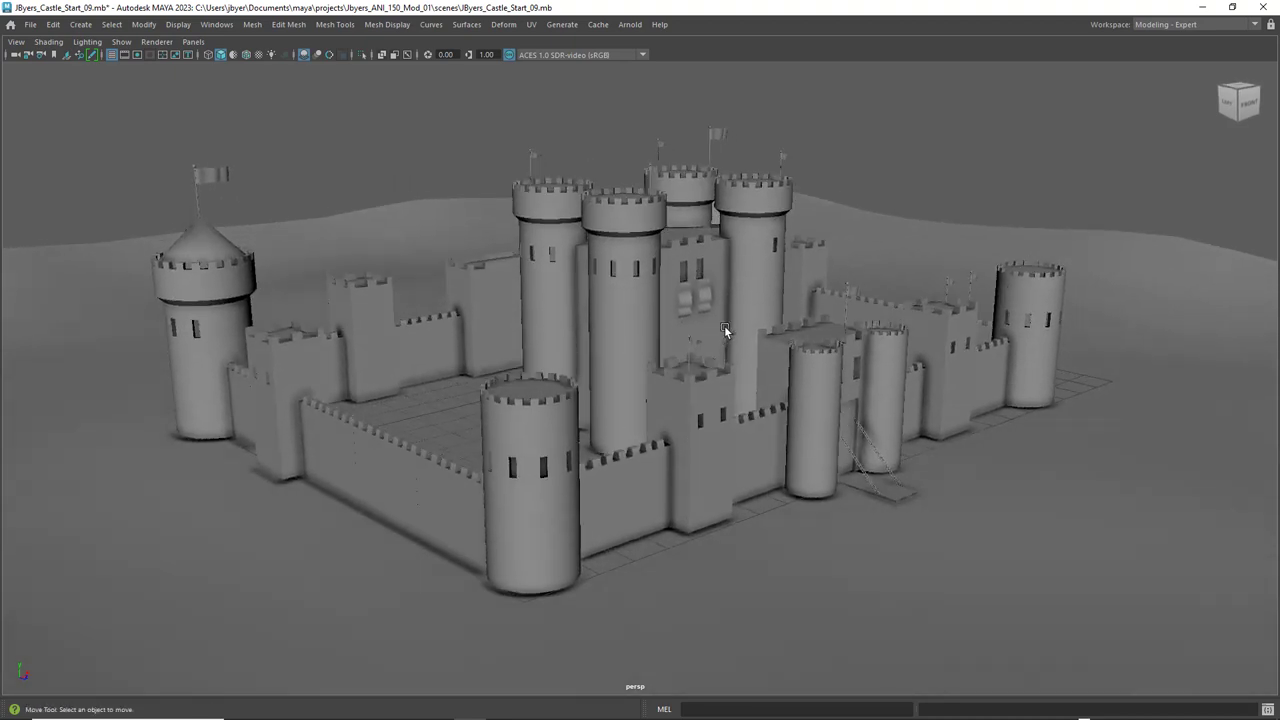
pyautogui.keyDown('alt'); pyautogui.moveTo(724, 325); pyautogui.dragTo(717, 322, button='middle'); pyautogui.keyUp('alt')
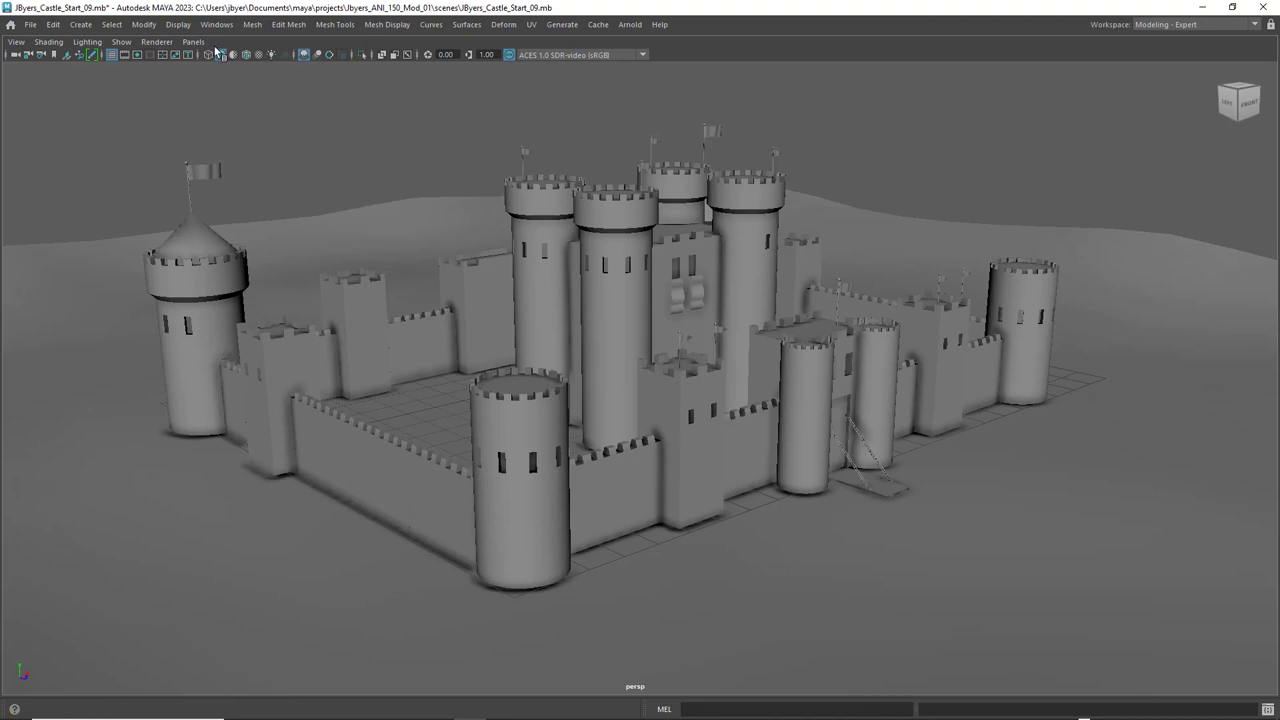
pyautogui.click(160, 42)
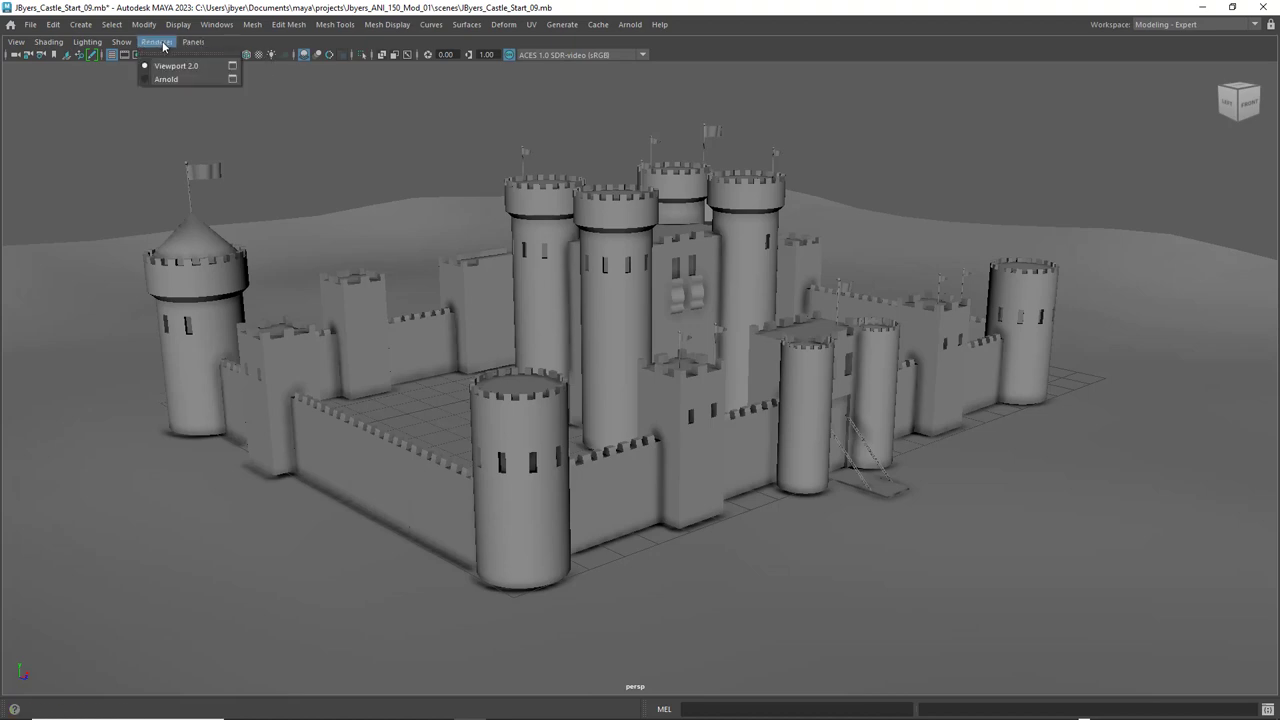
pyautogui.click(232, 67)
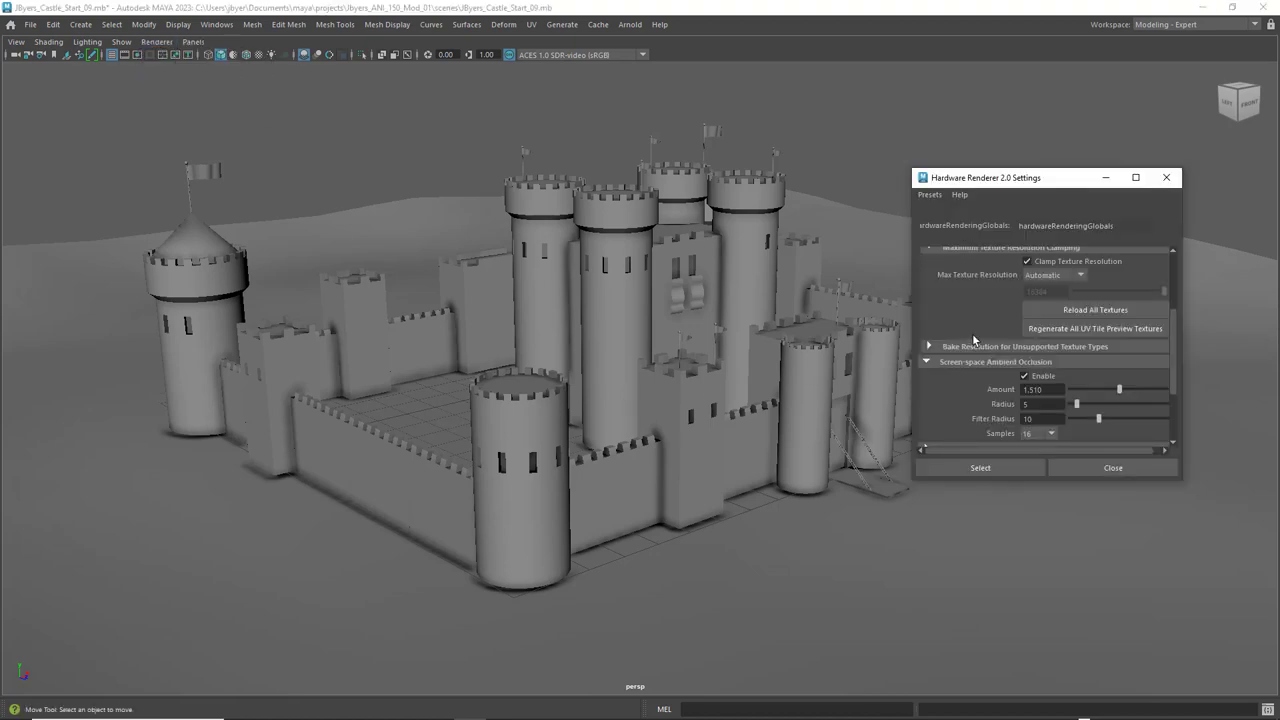
pyautogui.click(1025, 377)
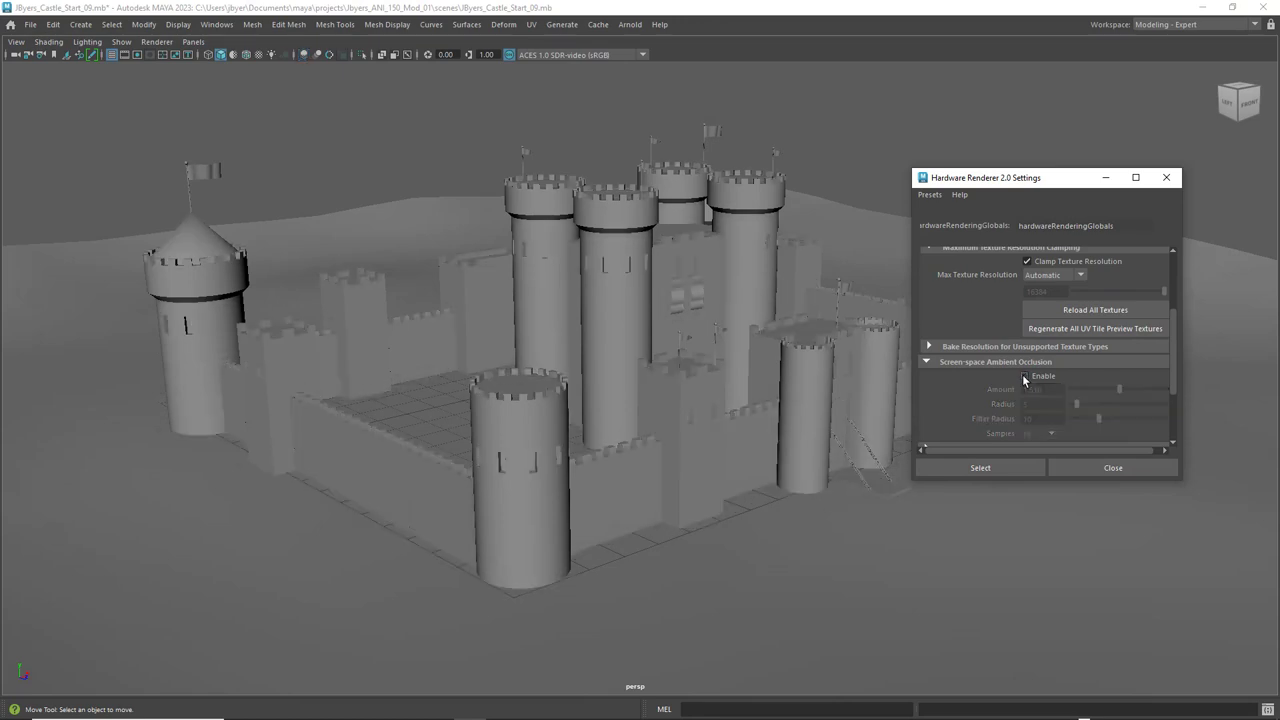
pyautogui.click(1025, 377)
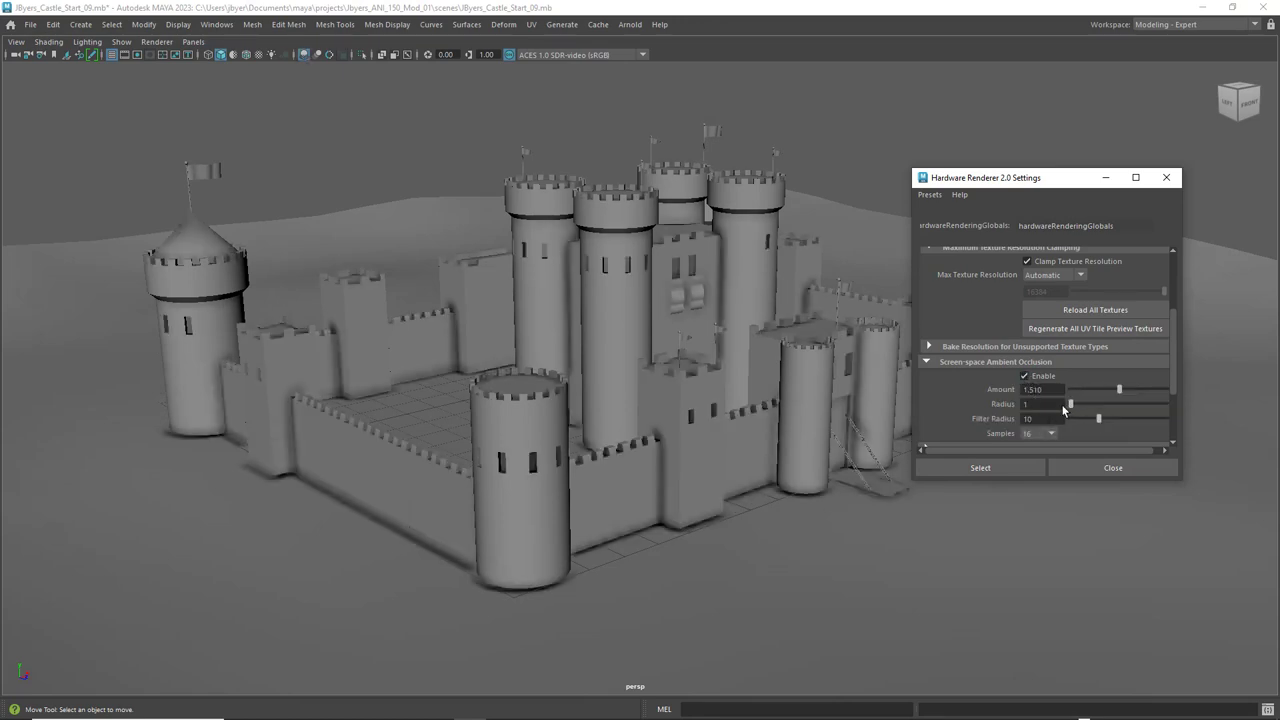
pyautogui.moveTo(1066, 404); pyautogui.dragTo(1197, 431)
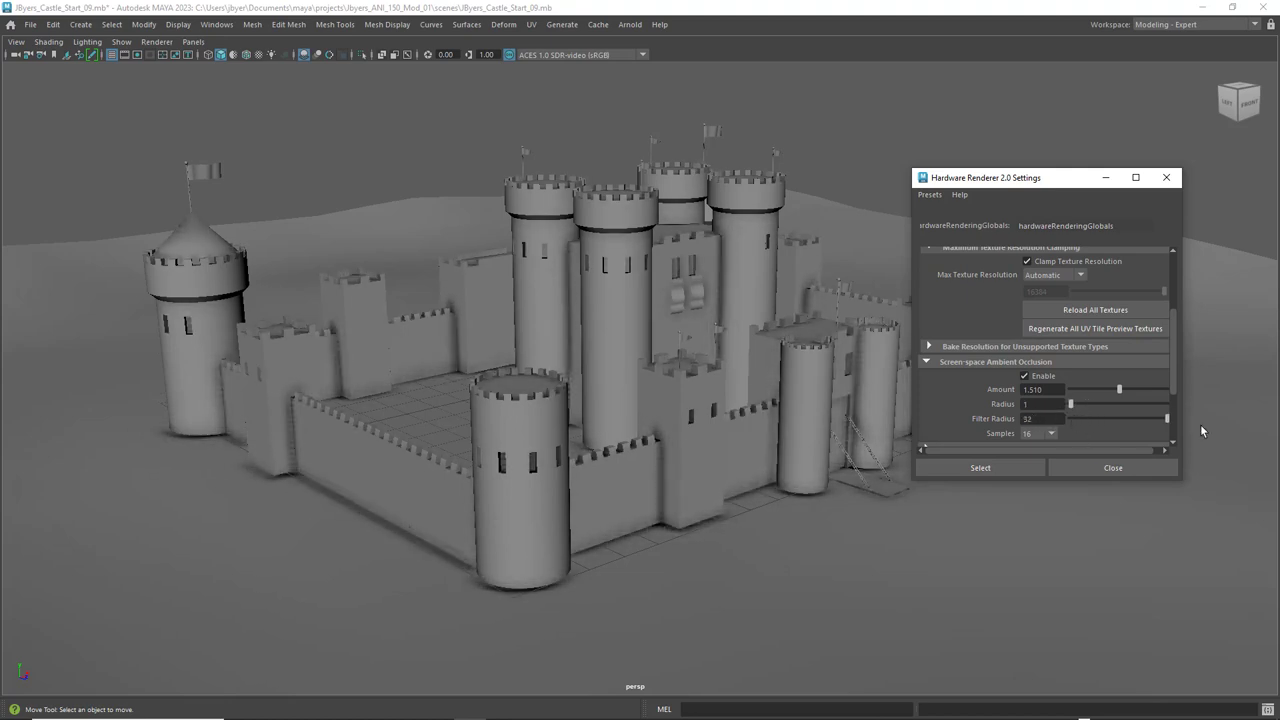
pyautogui.moveTo(1119, 389)
pyautogui.mouseDown()
pyautogui.moveTo(1066, 396)
pyautogui.moveTo(1133, 395)
pyautogui.mouseUp()
# - Close the renderer settings, raise the ground plane about 0.13 cm to cover the grid, and deselect it
pyautogui.click(902, 575)
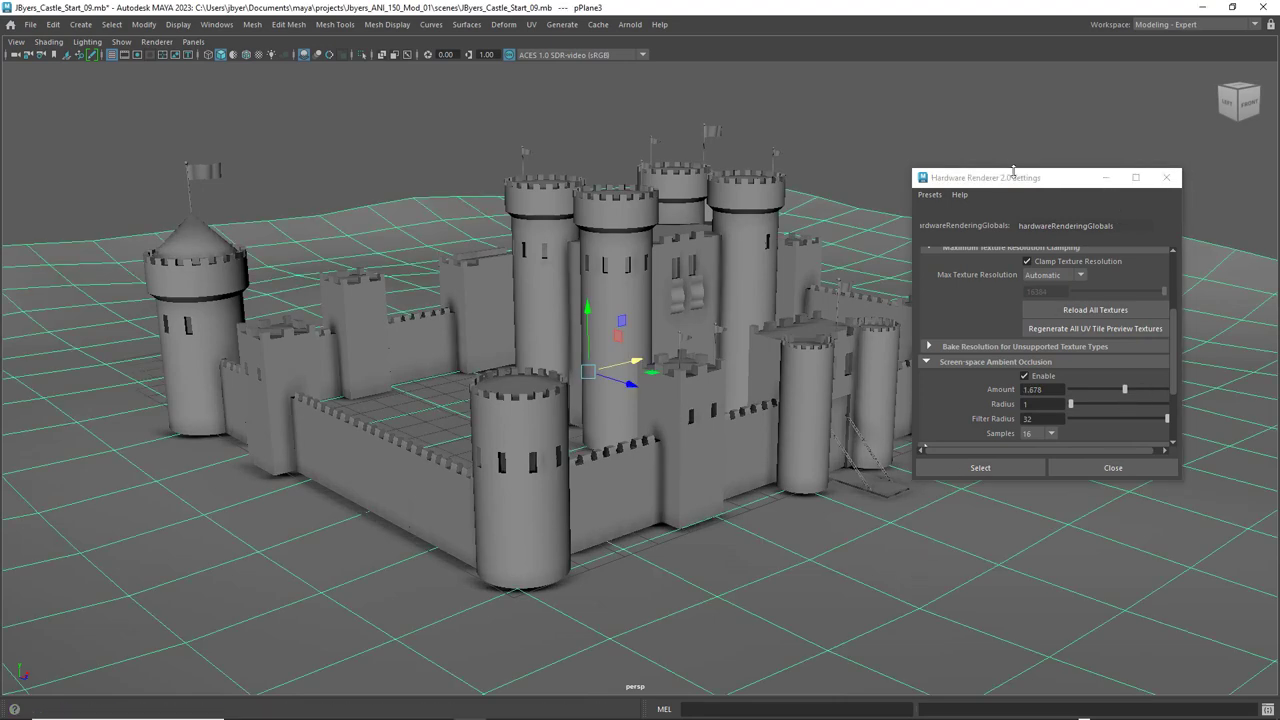
pyautogui.click(1166, 177)
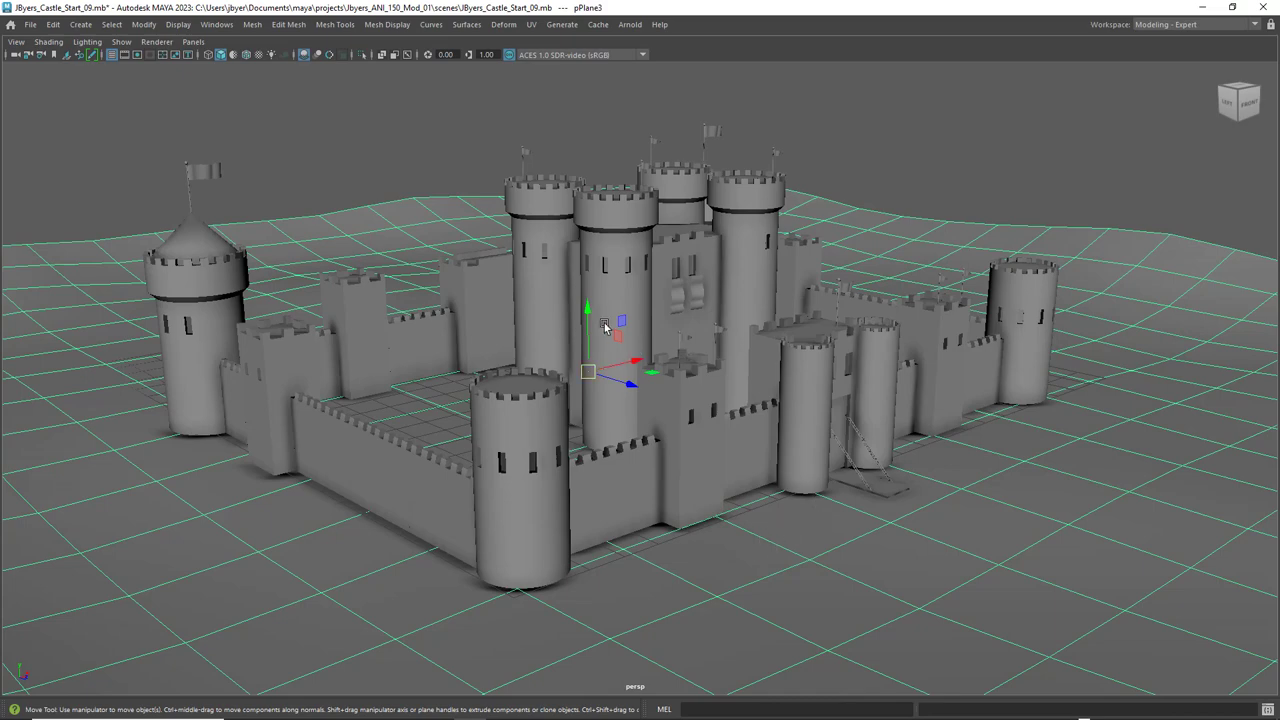
pyautogui.moveTo(590, 311); pyautogui.dragTo(600, 303)
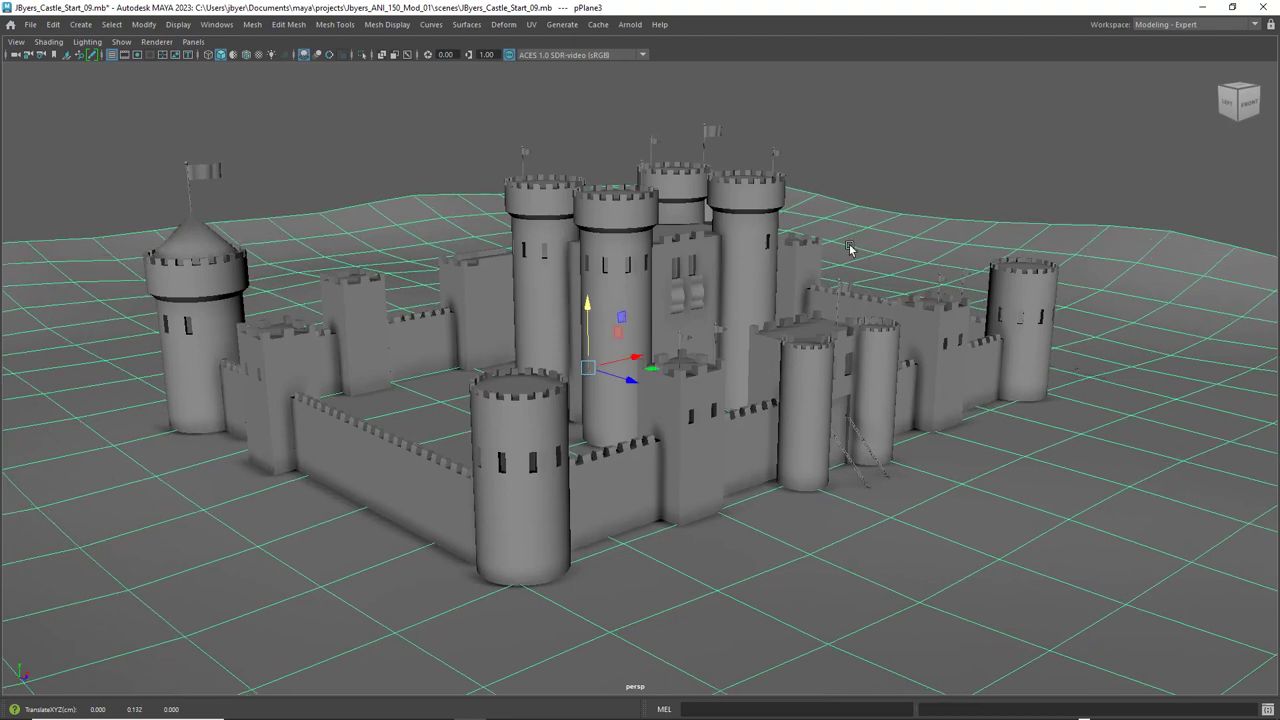
pyautogui.click(878, 164)
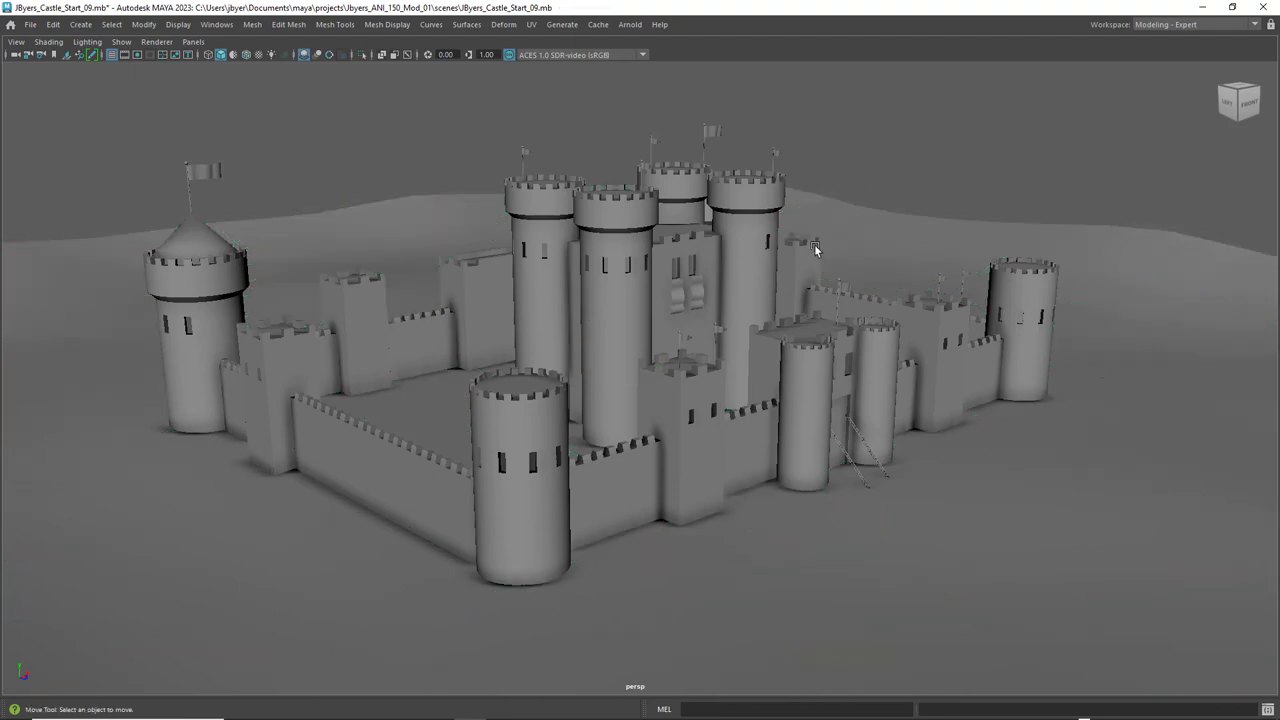
# - Find the Snipping Tool through the Windows search and open it
pyautogui.moveTo(786, 317)
pyautogui.keyDown('alt'); pyautogui.mouseDown()
pyautogui.moveTo(782, 301)
pyautogui.moveTo(762, 315)
pyautogui.moveTo(771, 320)
pyautogui.mouseUp(); pyautogui.keyUp('alt')
pyautogui.keyDown('alt'); pyautogui.moveTo(771, 320); pyautogui.dragTo(785, 315, button='right'); pyautogui.keyUp('alt')
pyautogui.keyDown('alt'); pyautogui.moveTo(785, 315); pyautogui.dragTo(773, 324); pyautogui.keyUp('alt')
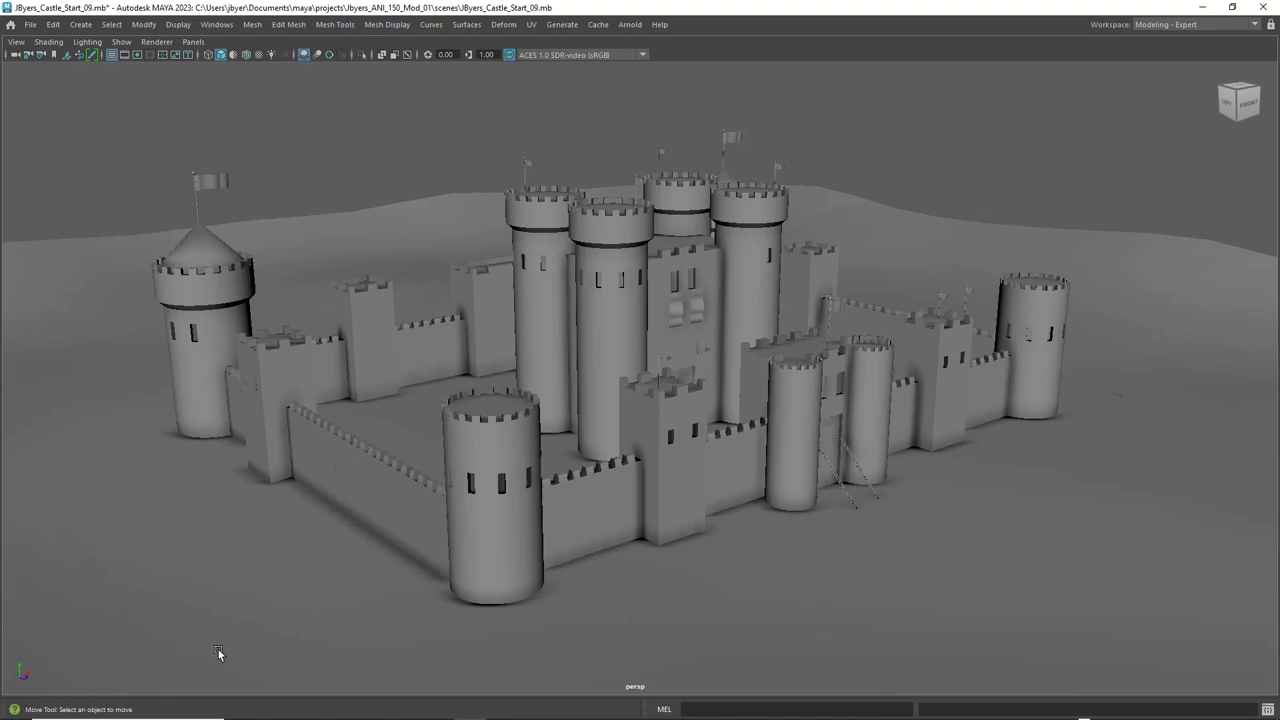
pyautogui.moveTo(166, 712)
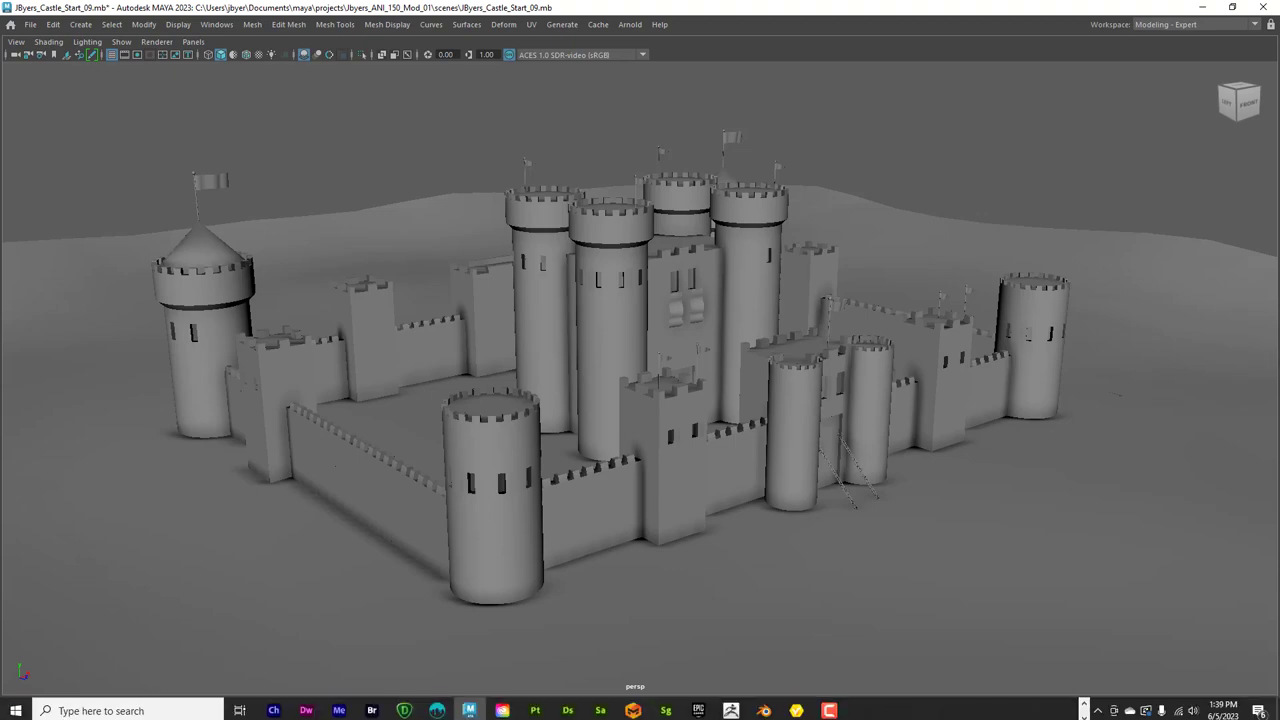
pyautogui.click(152, 707)
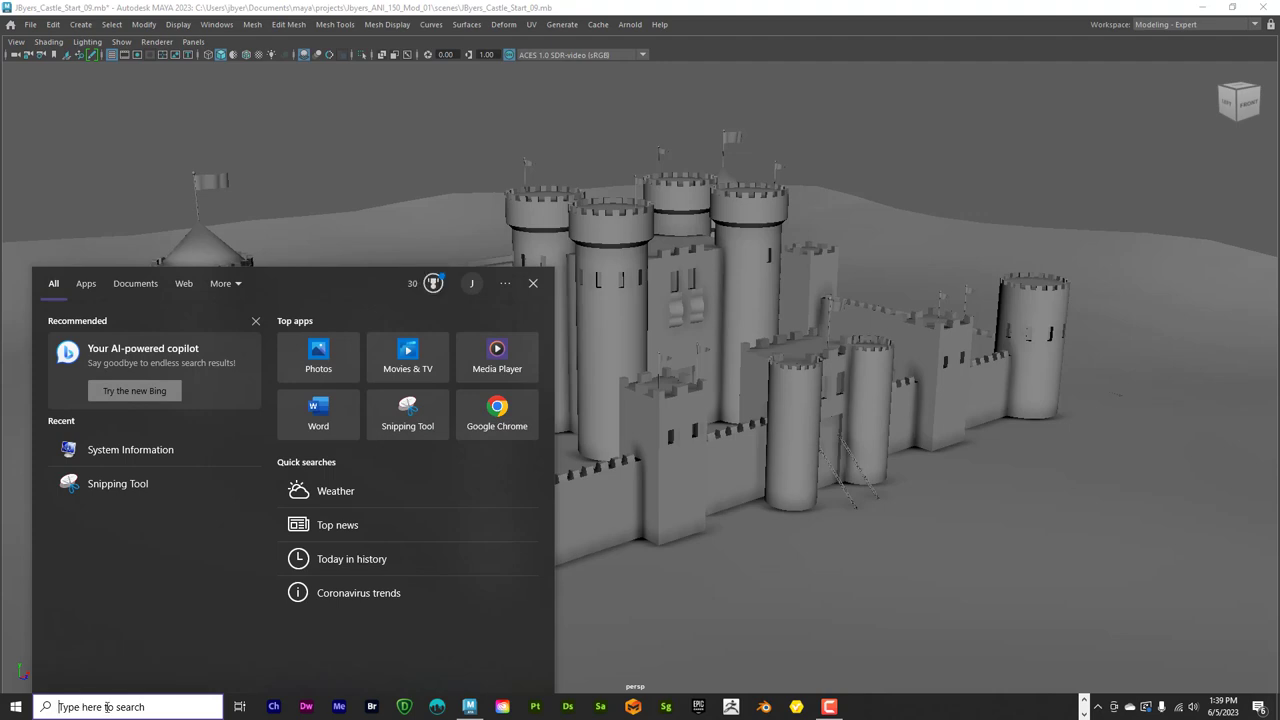
pyautogui.write('s')
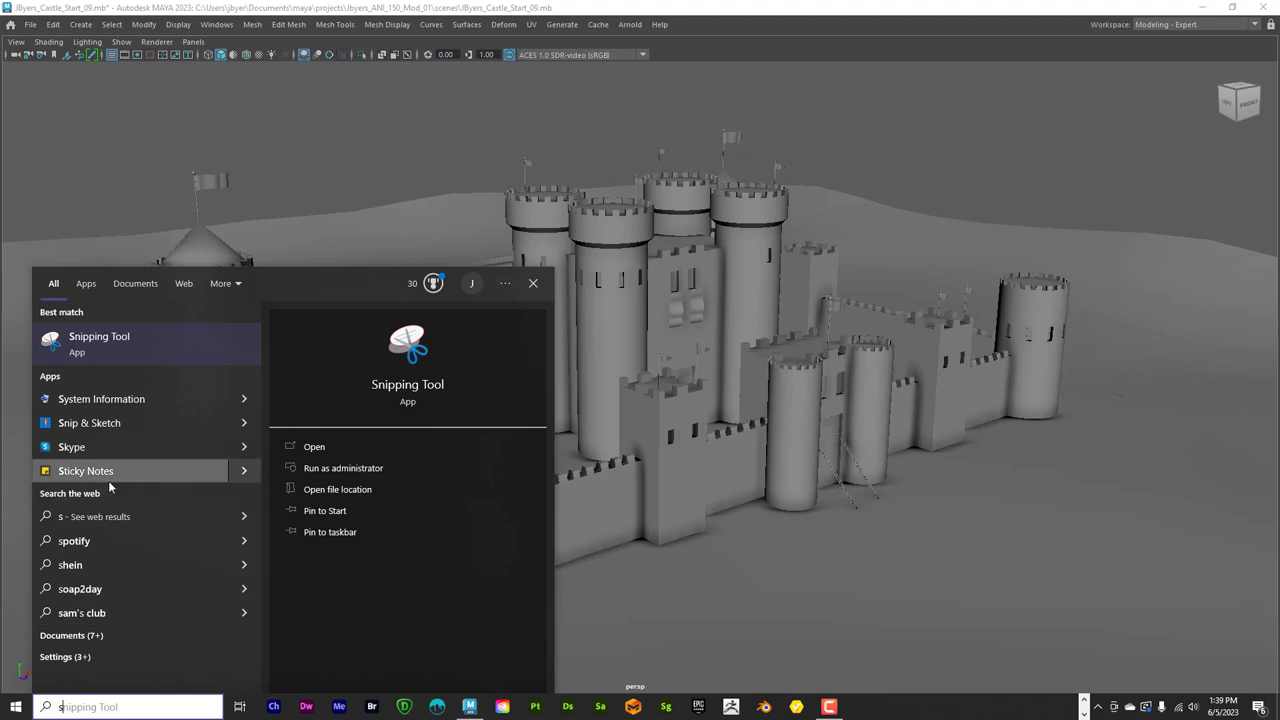
pyautogui.click(119, 347)
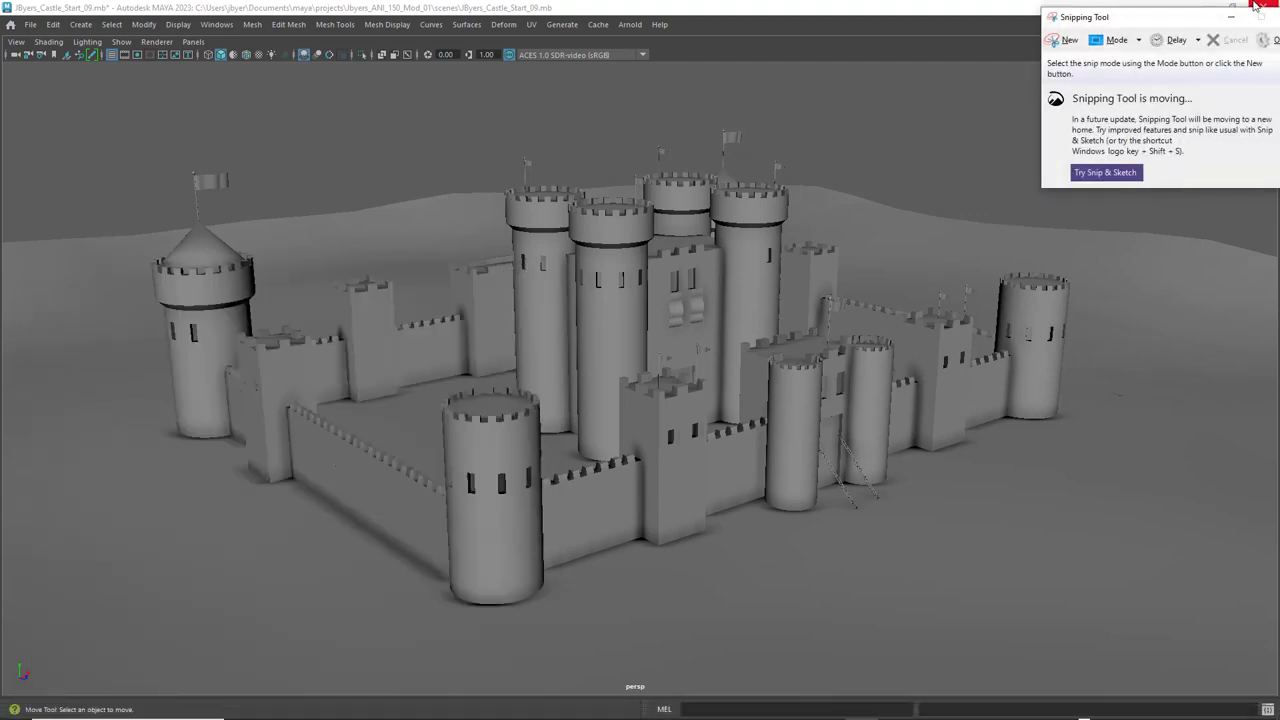
# - Capture the whole castle viewport, without the menus and status line, as a rectangular snip
pyautogui.moveTo(1179, 18); pyautogui.dragTo(1107, 40)
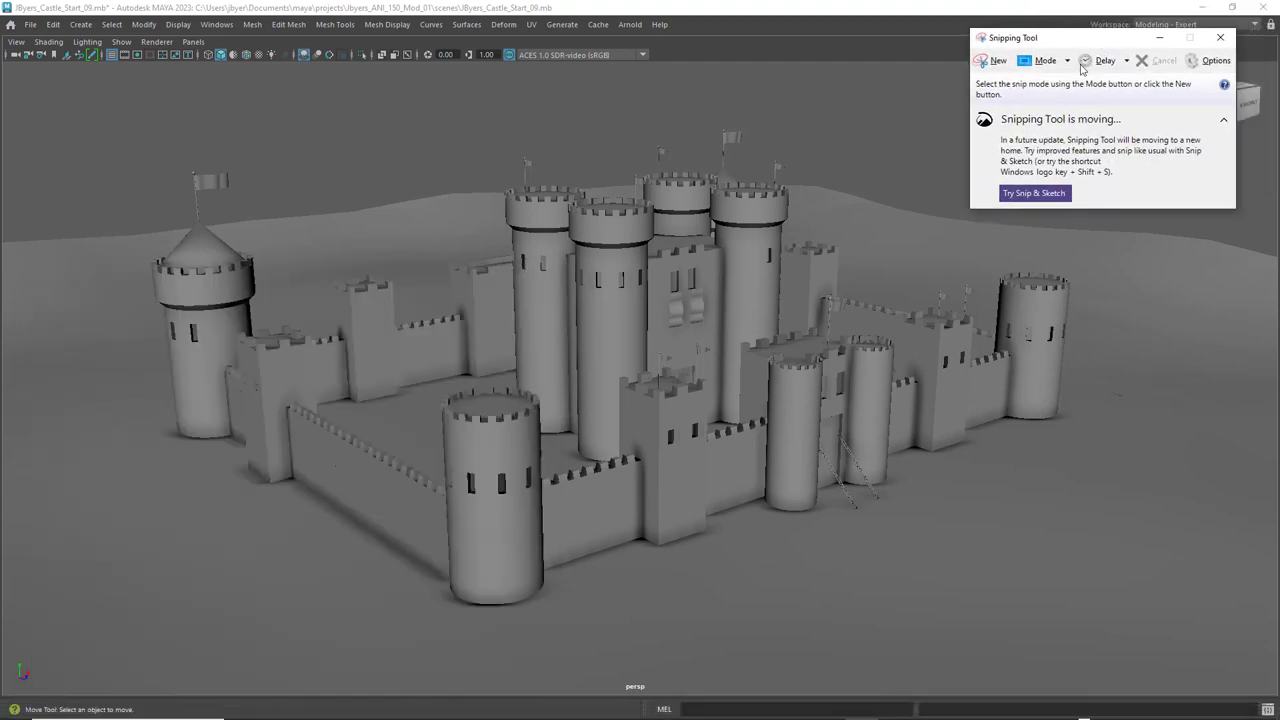
pyautogui.click(1067, 60)
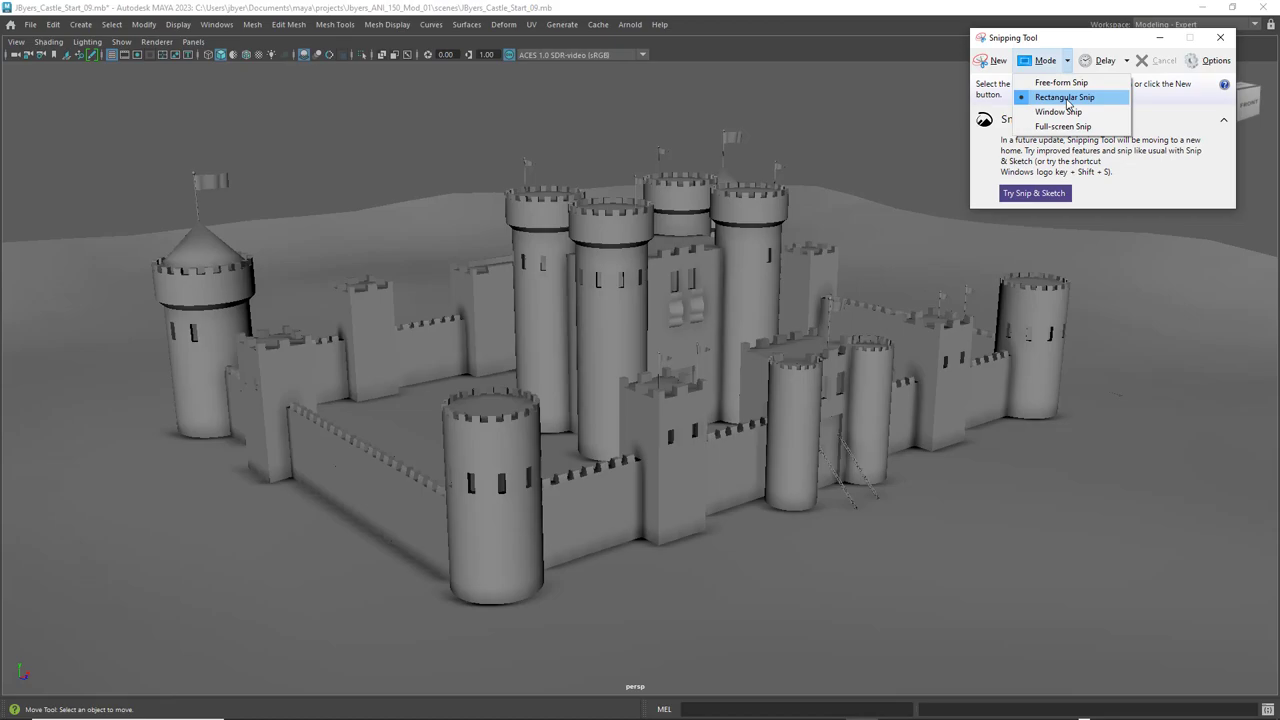
pyautogui.click(1066, 99)
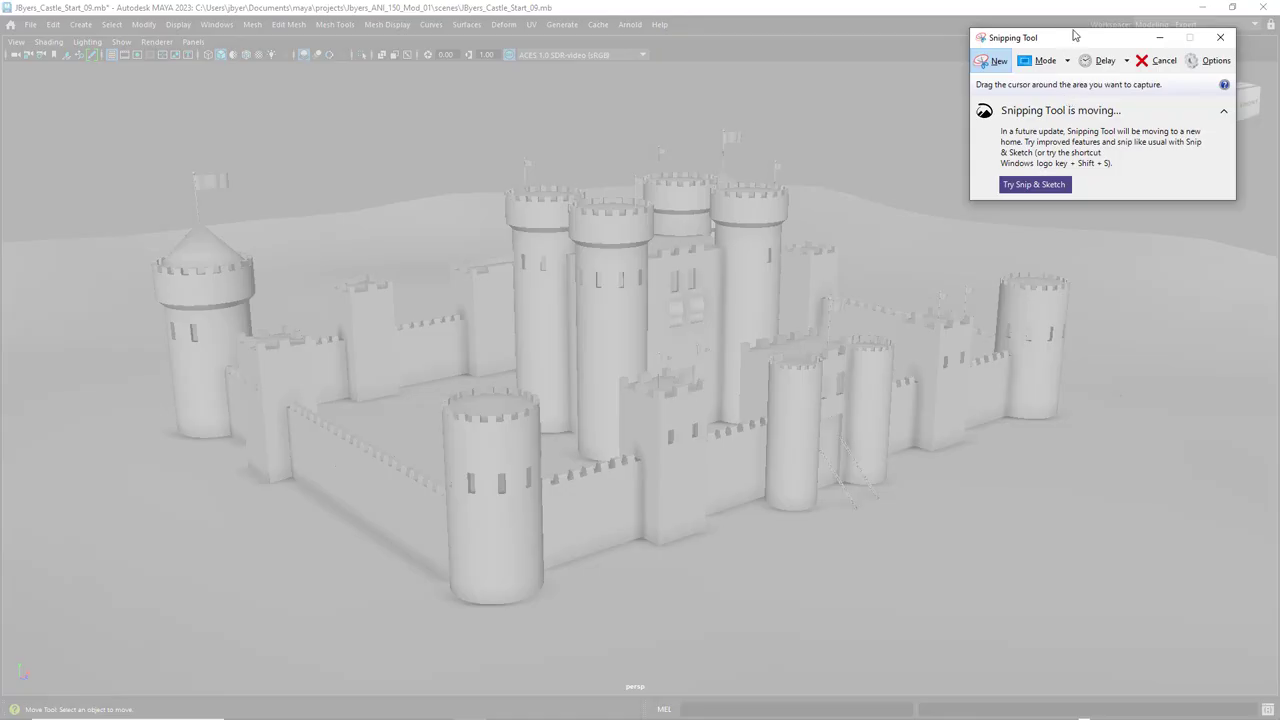
pyautogui.moveTo(1077, 38); pyautogui.dragTo(1106, 42)
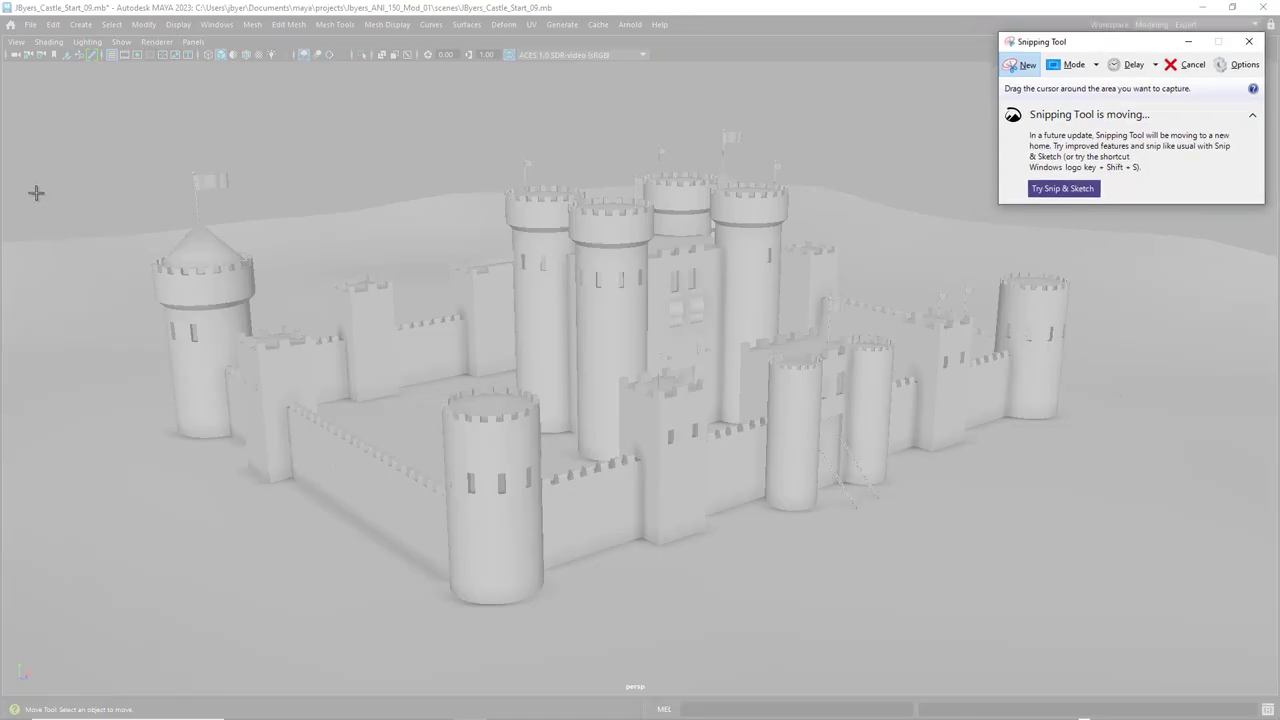
pyautogui.moveTo(6, 65); pyautogui.dragTo(1274, 694)
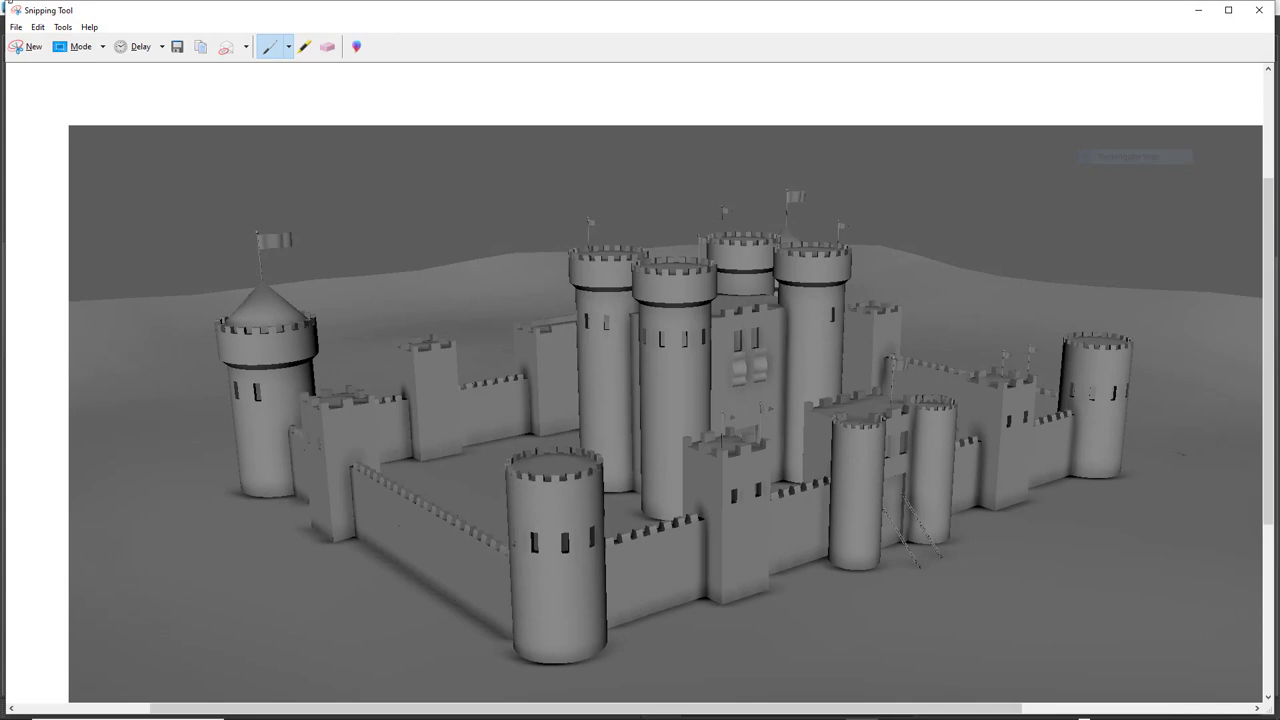
# - Save the snip to the Desktop as a JPEG named with the author's name followed by _Screenshot_Smooth_Shade
pyautogui.click(15, 27)
pyautogui.click(30, 62)
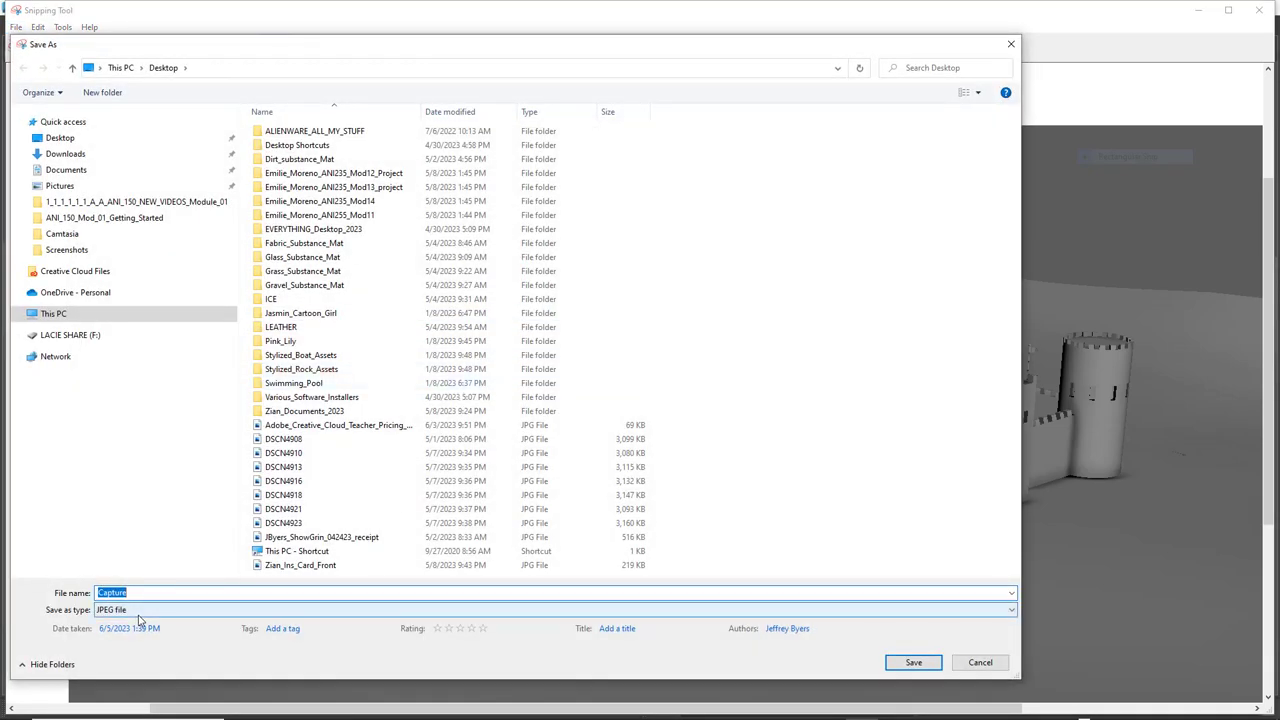
pyautogui.click(139, 612)
pyautogui.click(137, 593)
pyautogui.moveTo(137, 593); pyautogui.dragTo(90, 592)
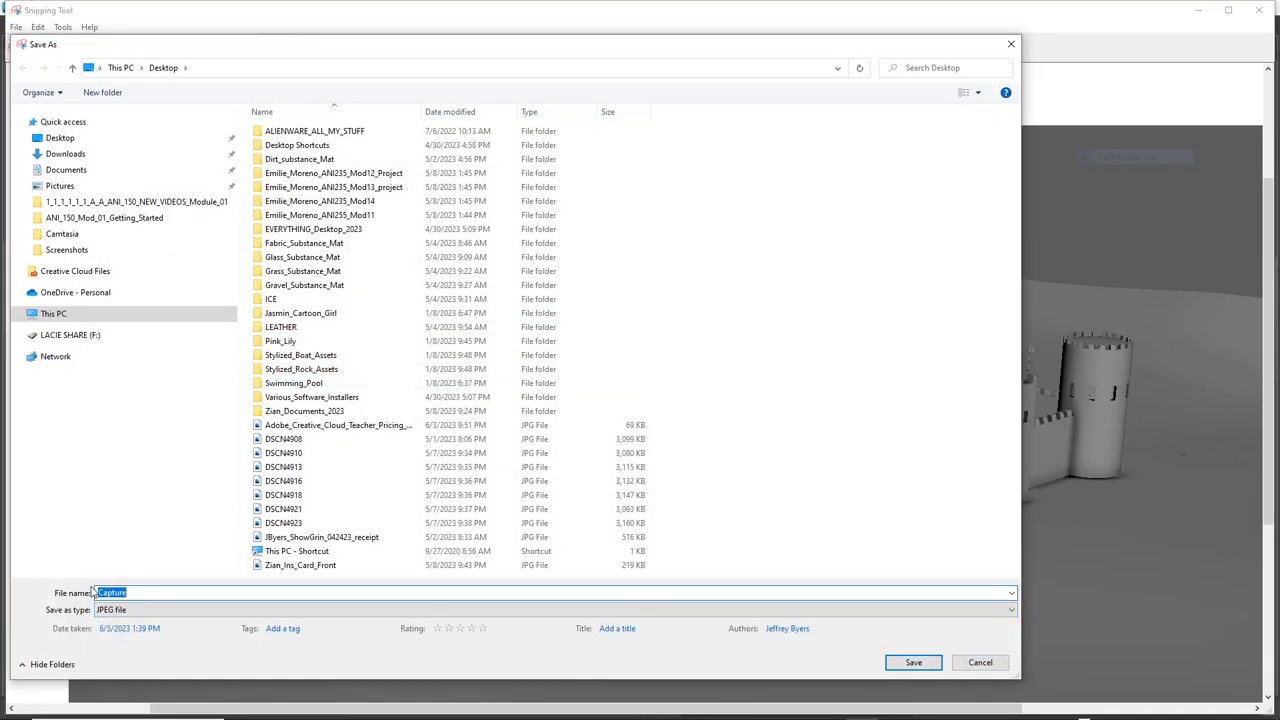
pyautogui.write('JByers')
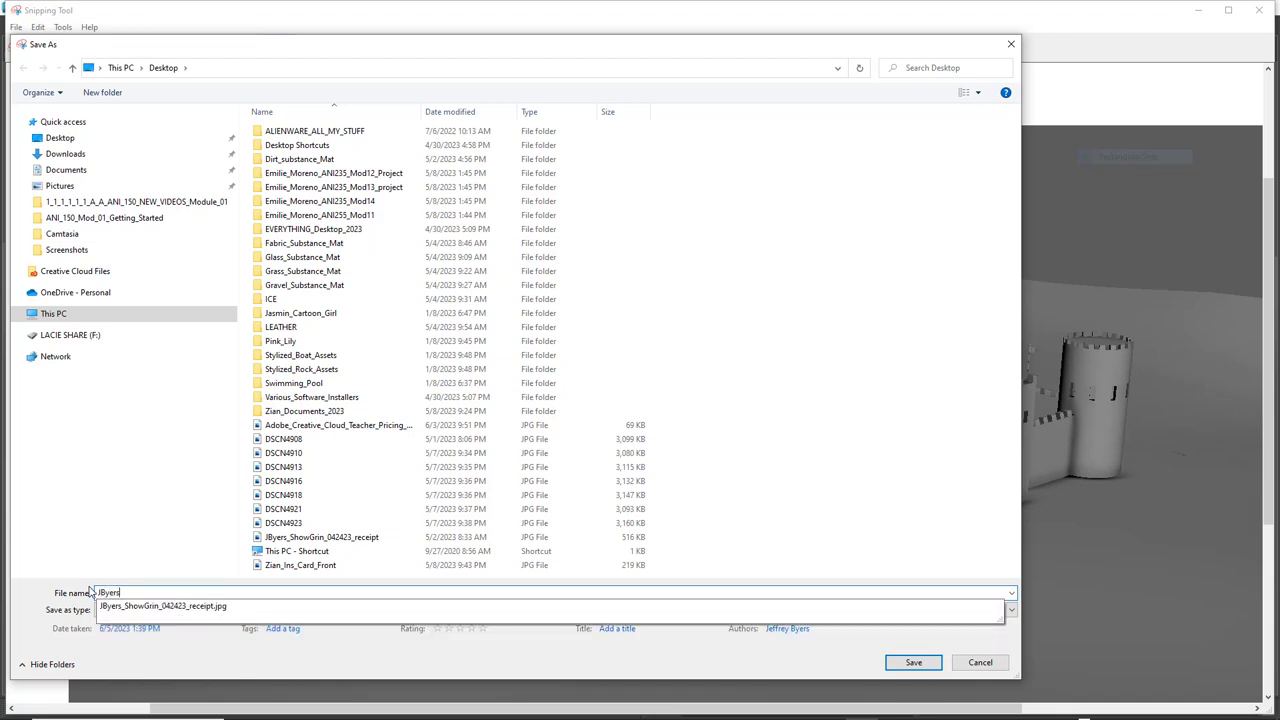
pyautogui.write('creenshot_Smooth Shade')
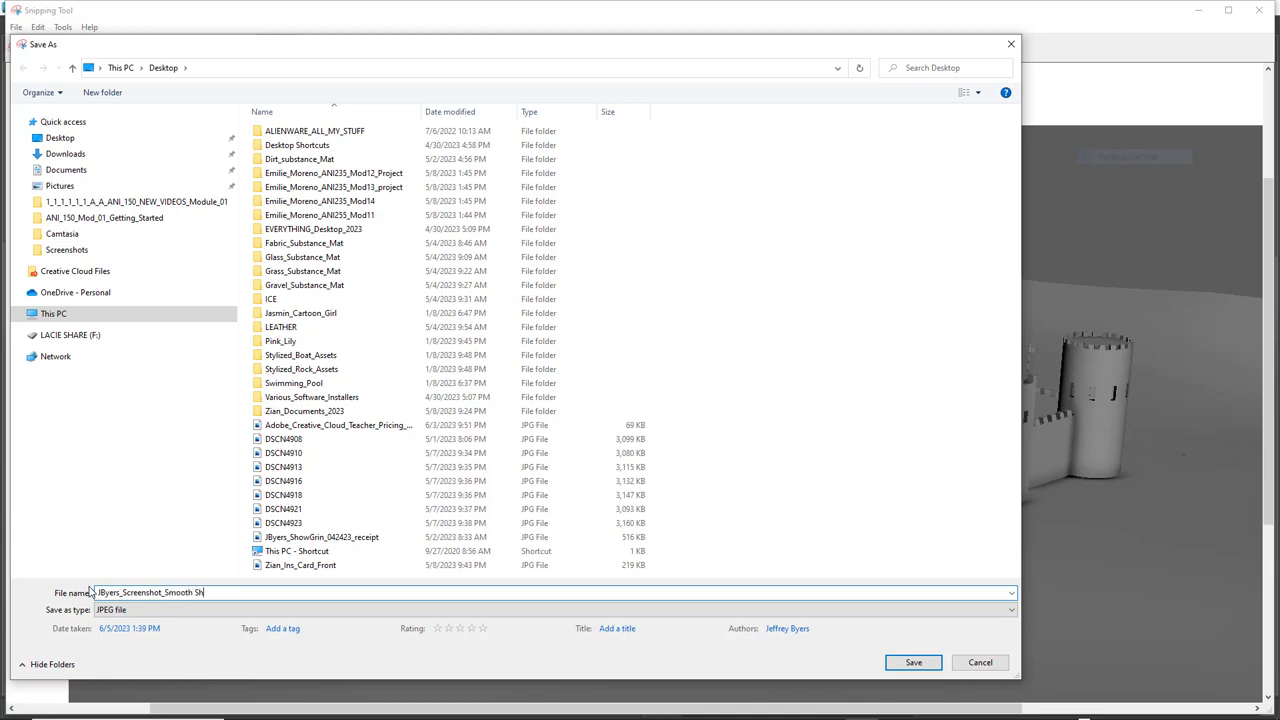
pyautogui.click(194, 592)
pyautogui.press('BackSpace')
pyautogui.write('_')
pyautogui.click(914, 663)
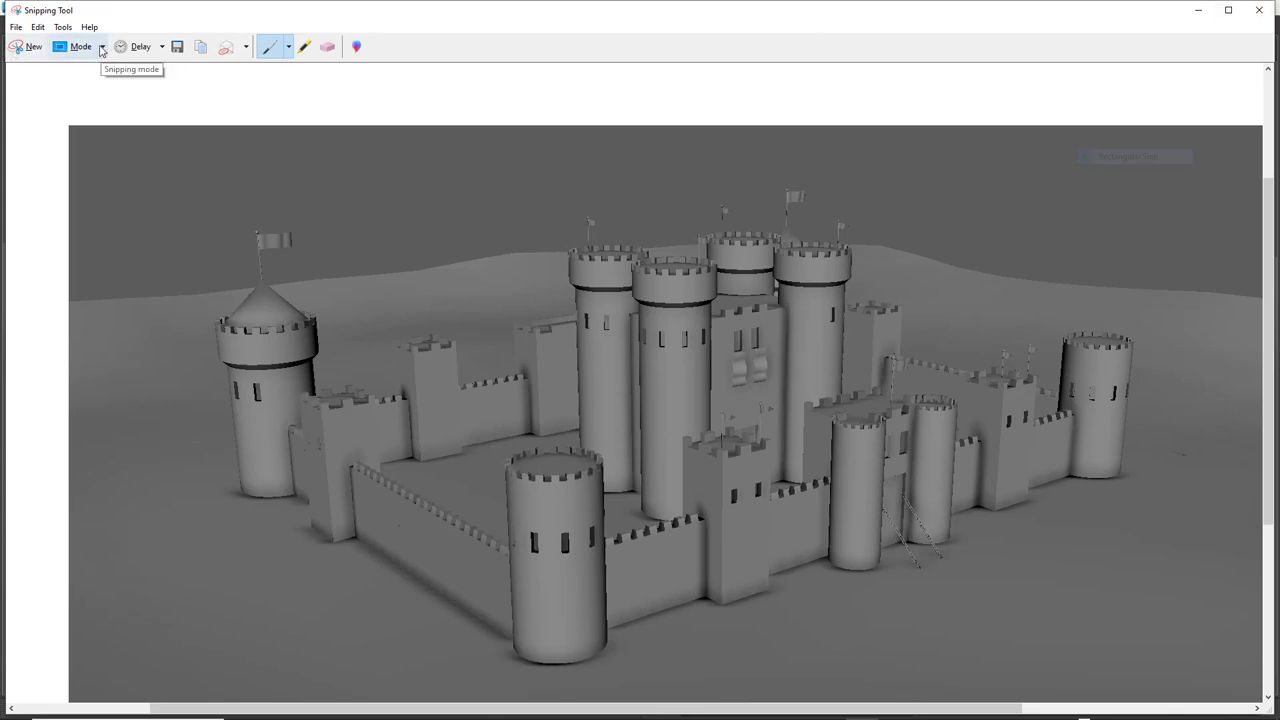
# - Save the snip again to the Desktop, replacing the existing smooth-shade JPEG, and close the Snipping Tool
pyautogui.click(16, 27)
pyautogui.click(42, 63)
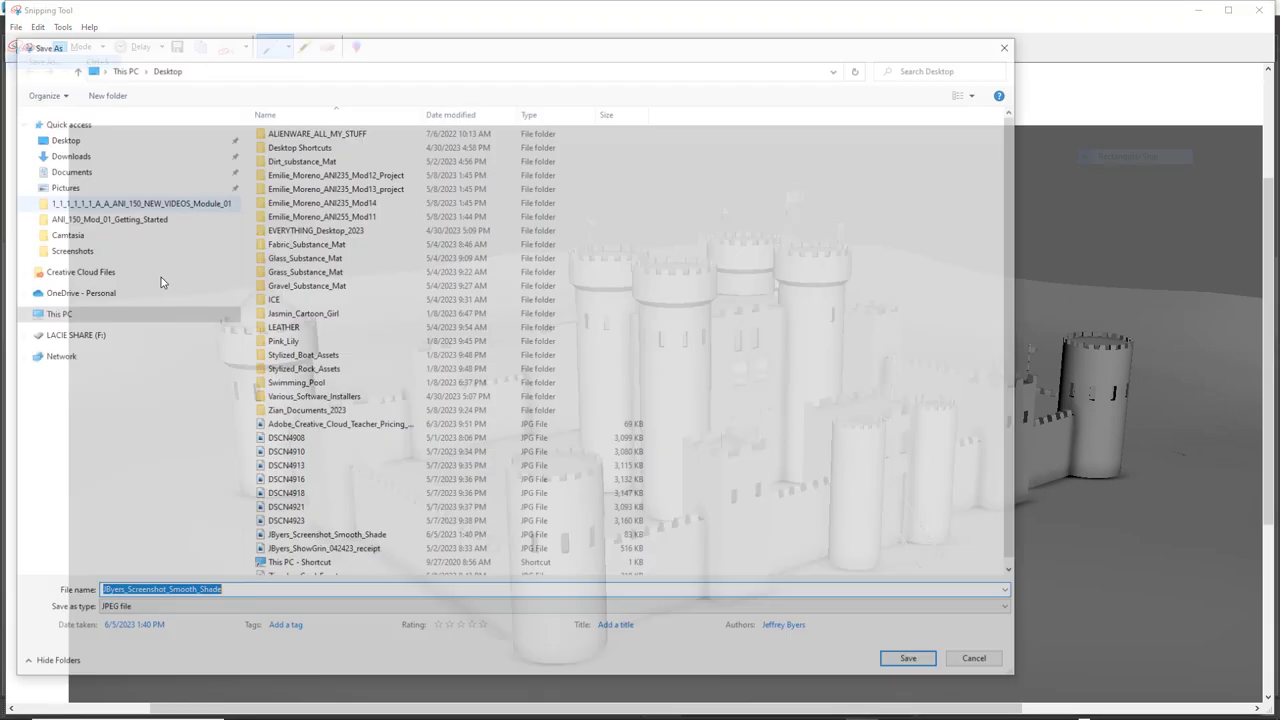
pyautogui.click(60, 140)
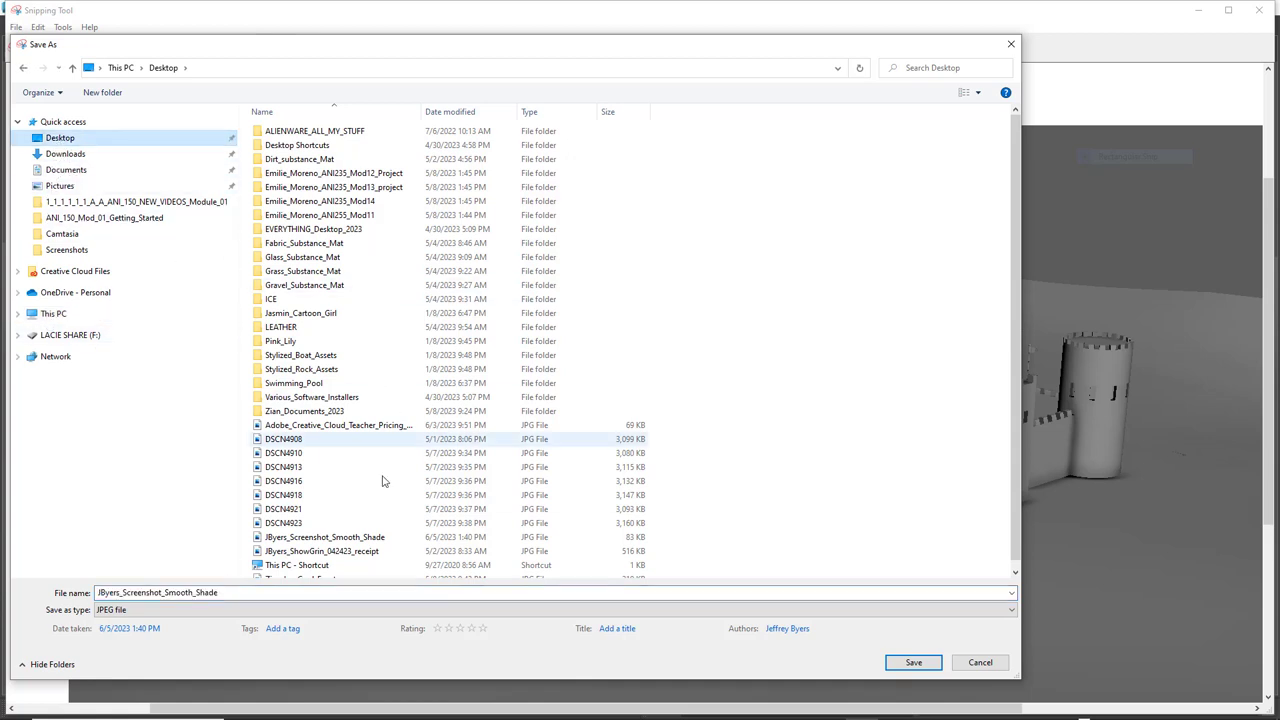
pyautogui.click(910, 663)
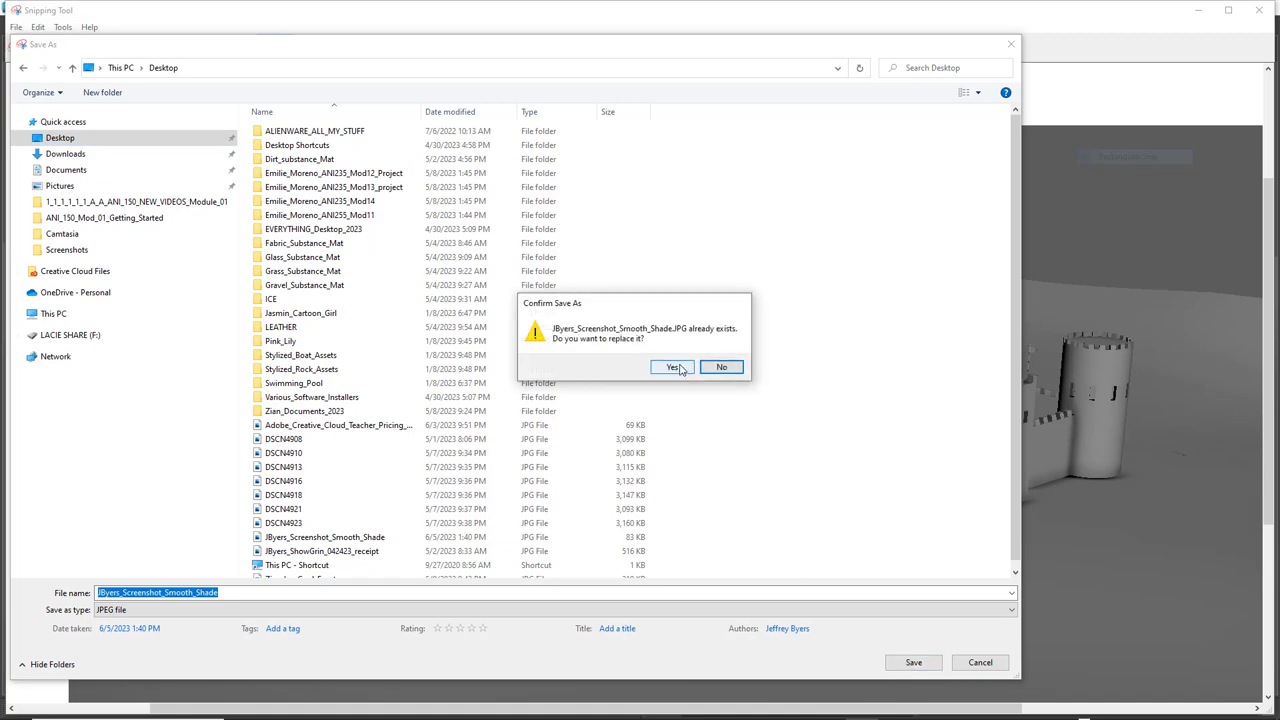
pyautogui.click(676, 368)
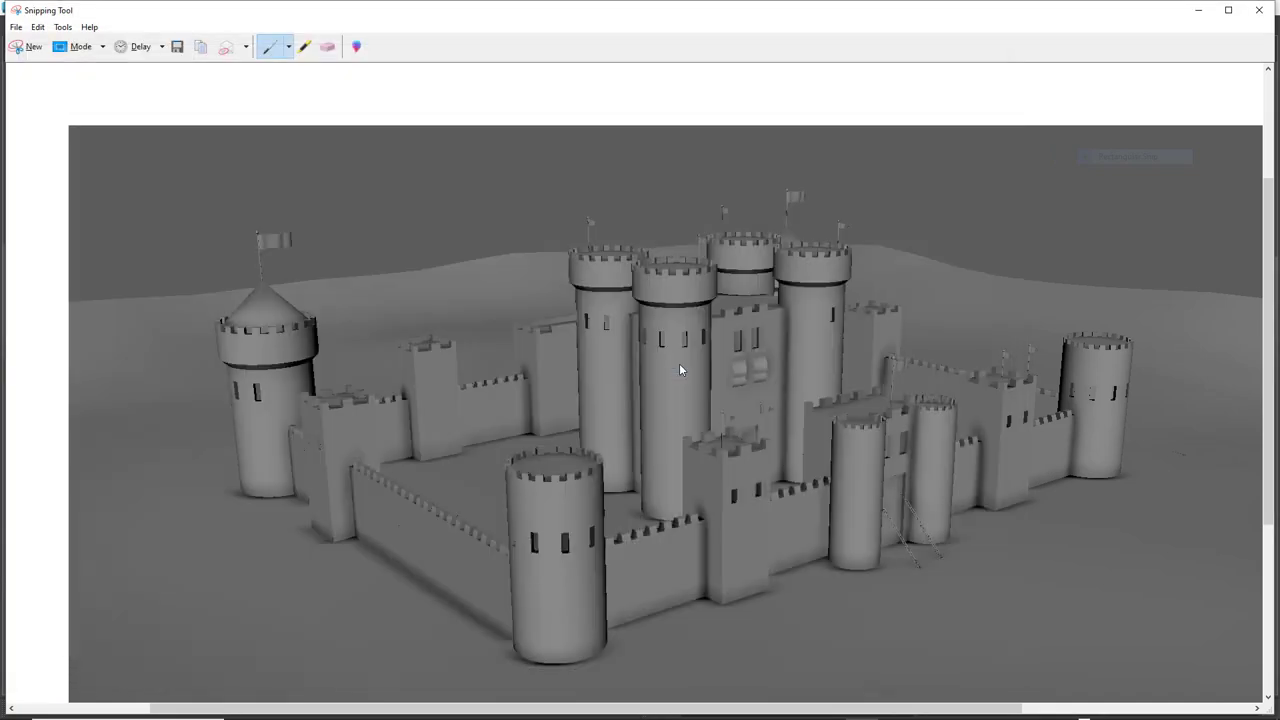
pyautogui.click(1259, 10)
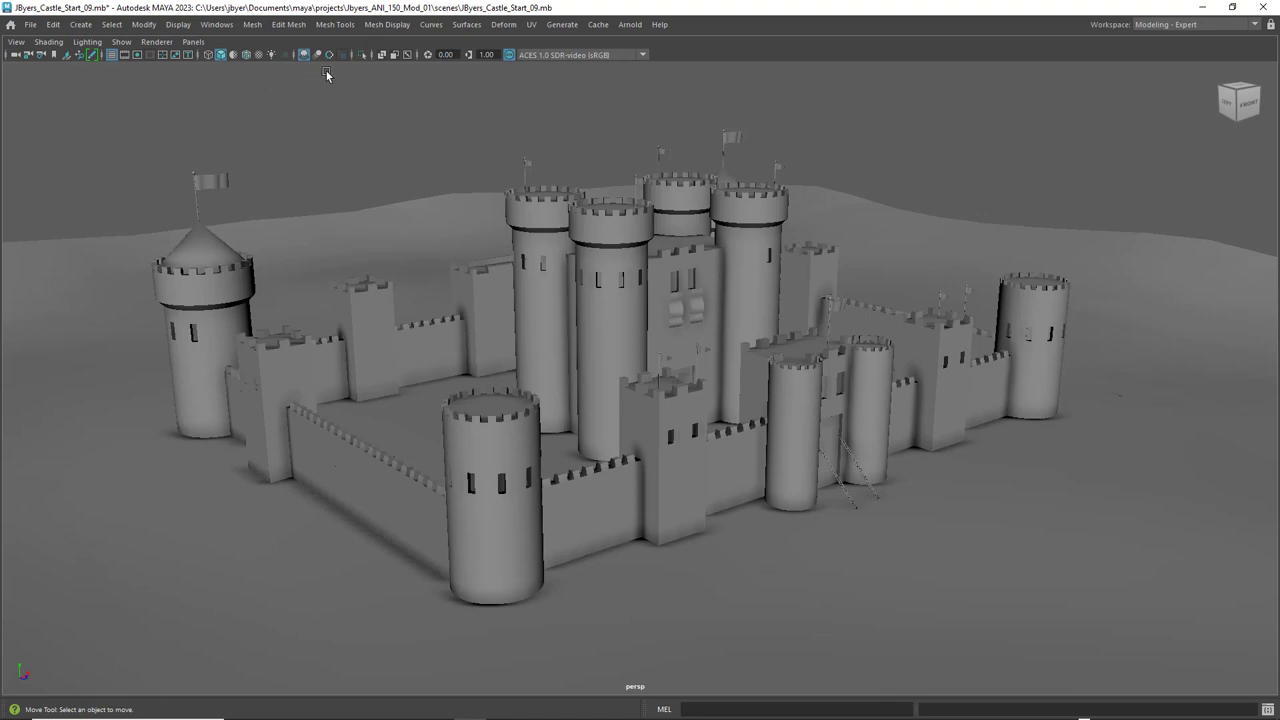
# - Turn on wireframe on shaded in the castle viewport and open the Snipping Tool through the Windows search
pyautogui.click(248, 56)
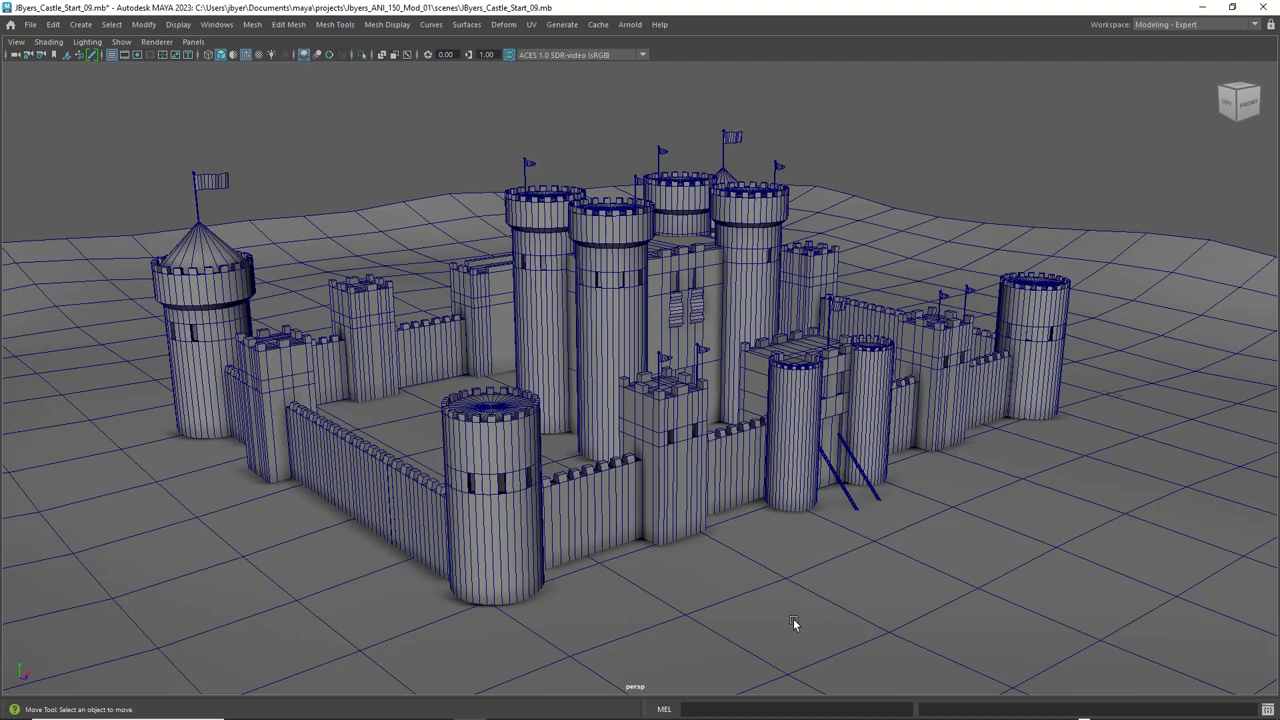
pyautogui.click(117, 707)
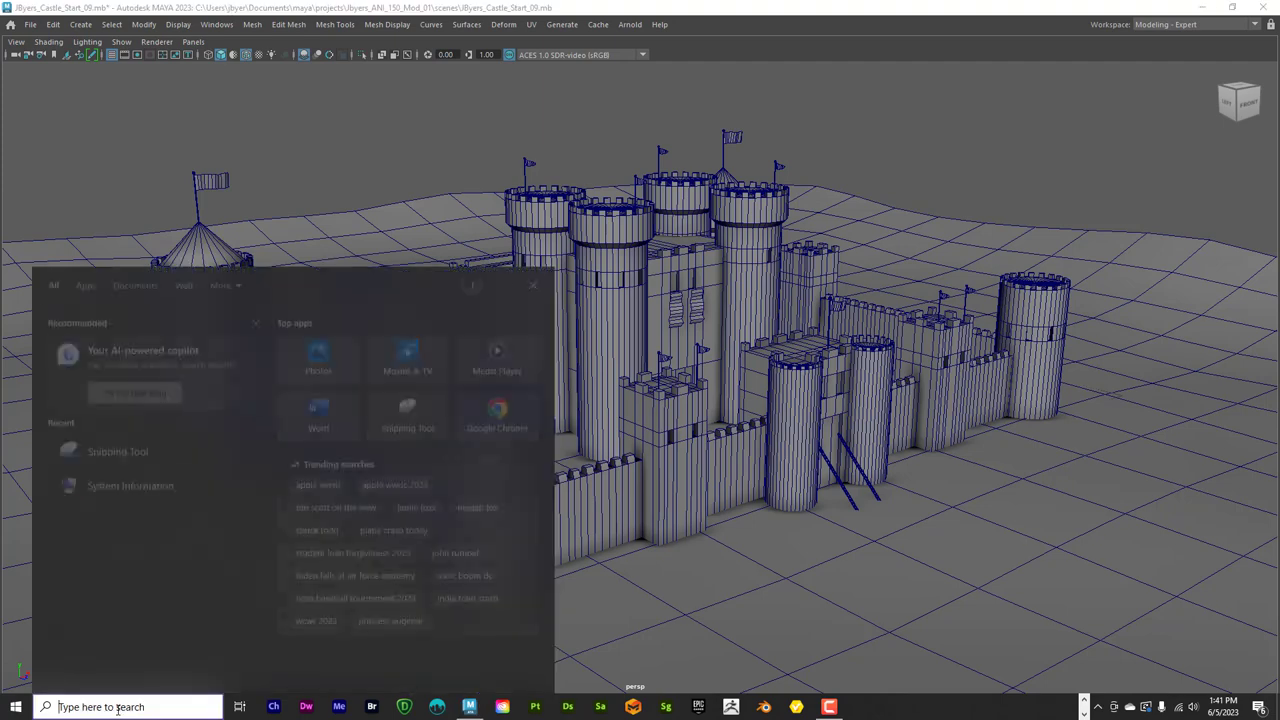
pyautogui.write('s')
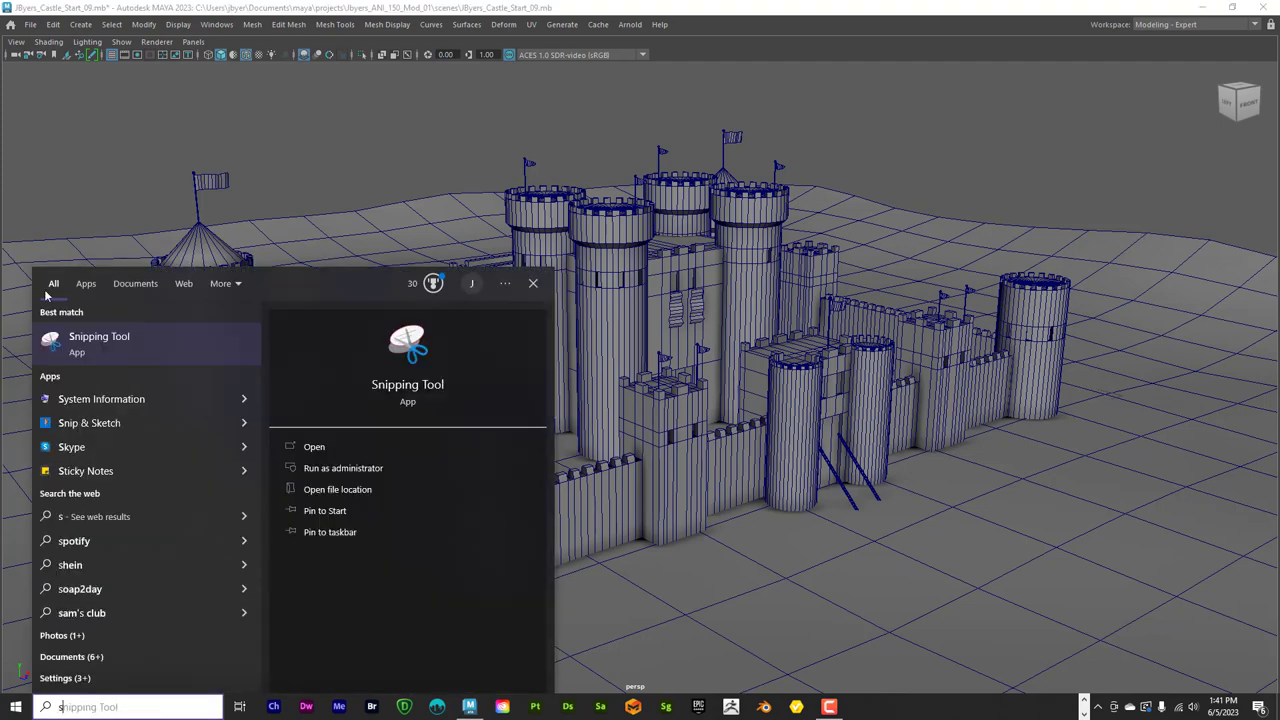
pyautogui.click(108, 348)
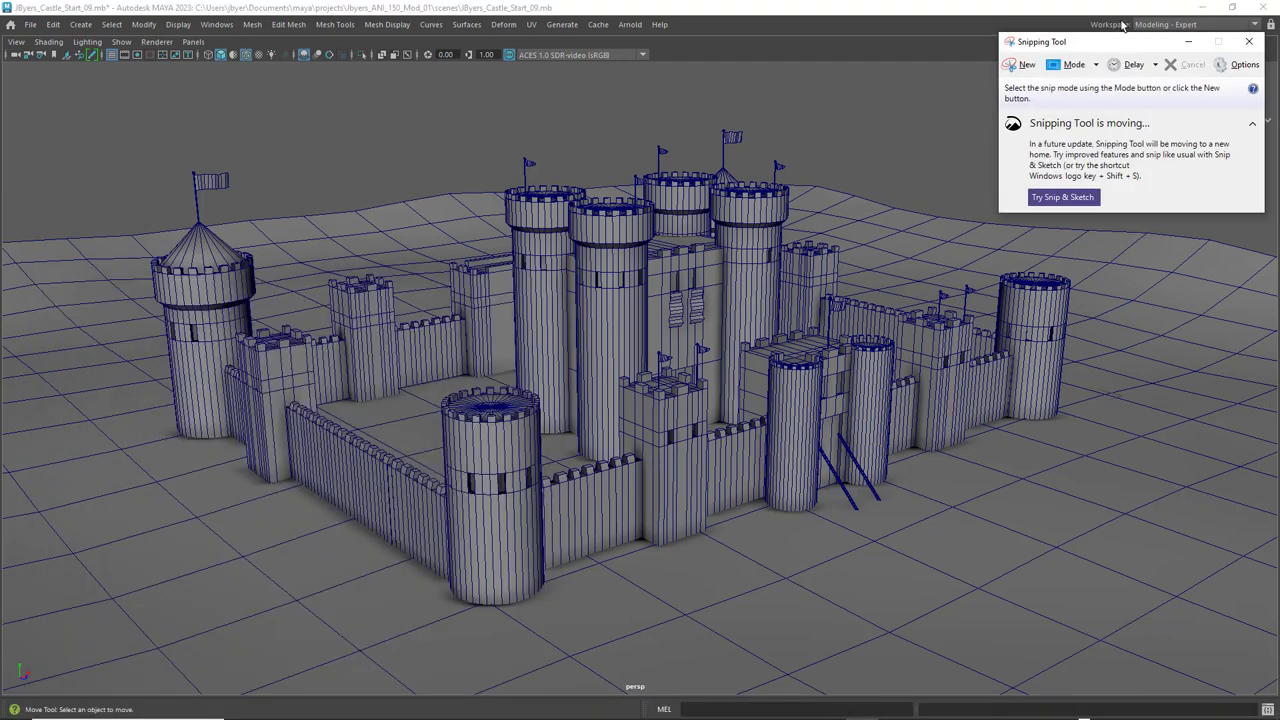
# - Capture the whole wireframe-on-shaded castle viewport, without the menus and status line, as a rectangular snip
pyautogui.click(1096, 64)
pyautogui.click(1092, 102)
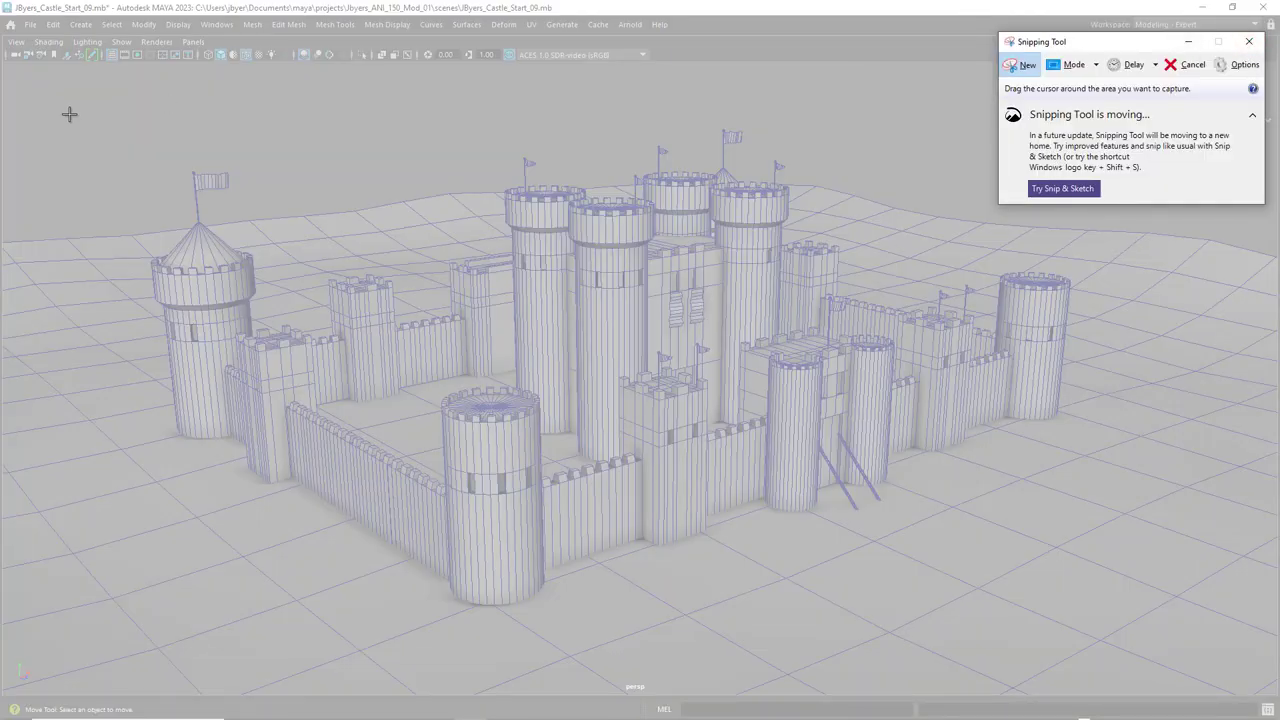
pyautogui.moveTo(6, 65); pyautogui.dragTo(1268, 694)
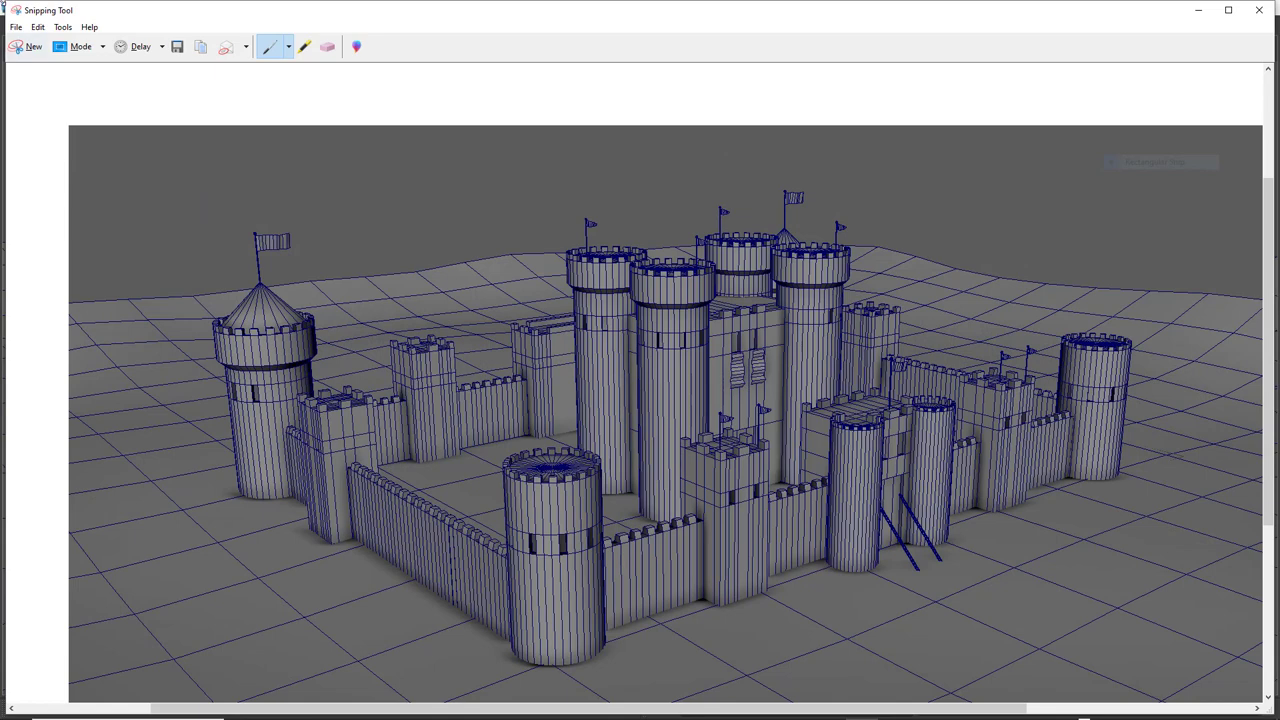
# - Save the snip to the Desktop as a JPEG, reusing the smooth-shade screenshot's file name with Smooth replaced by Wireframe
pyautogui.click(16, 27)
pyautogui.click(45, 62)
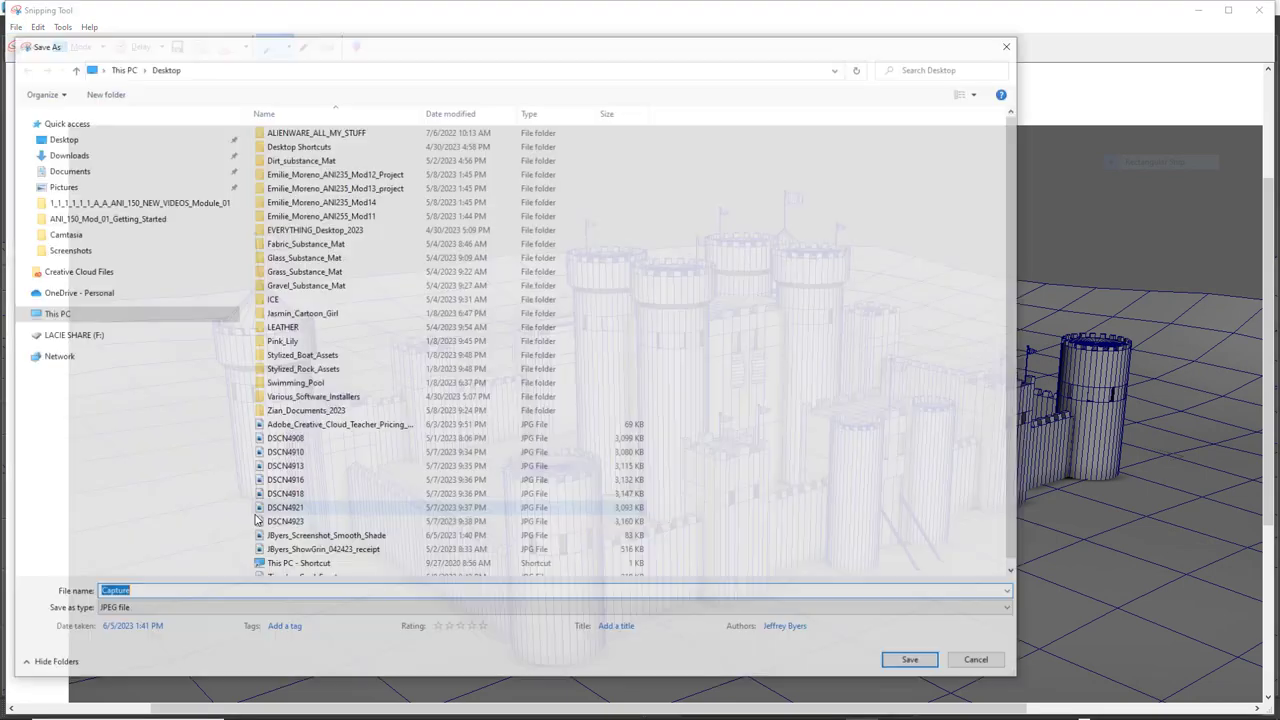
pyautogui.scroll(-1, 307, 540)
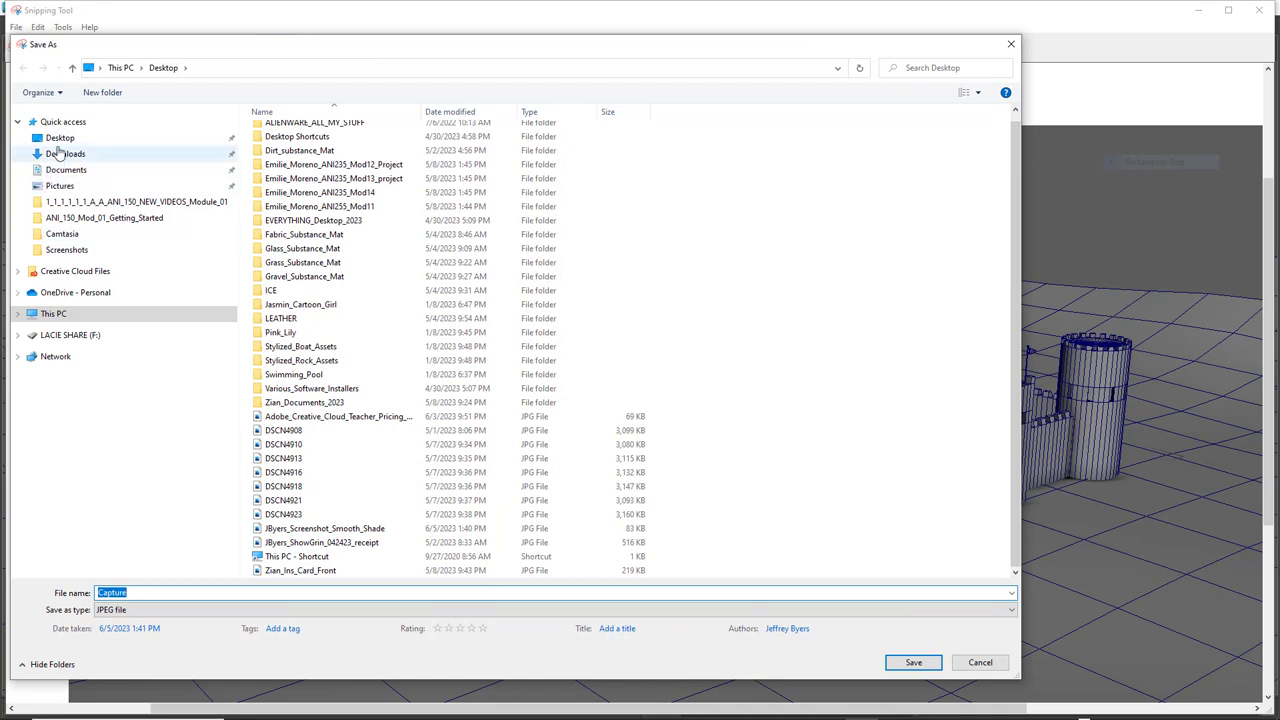
pyautogui.click(58, 138)
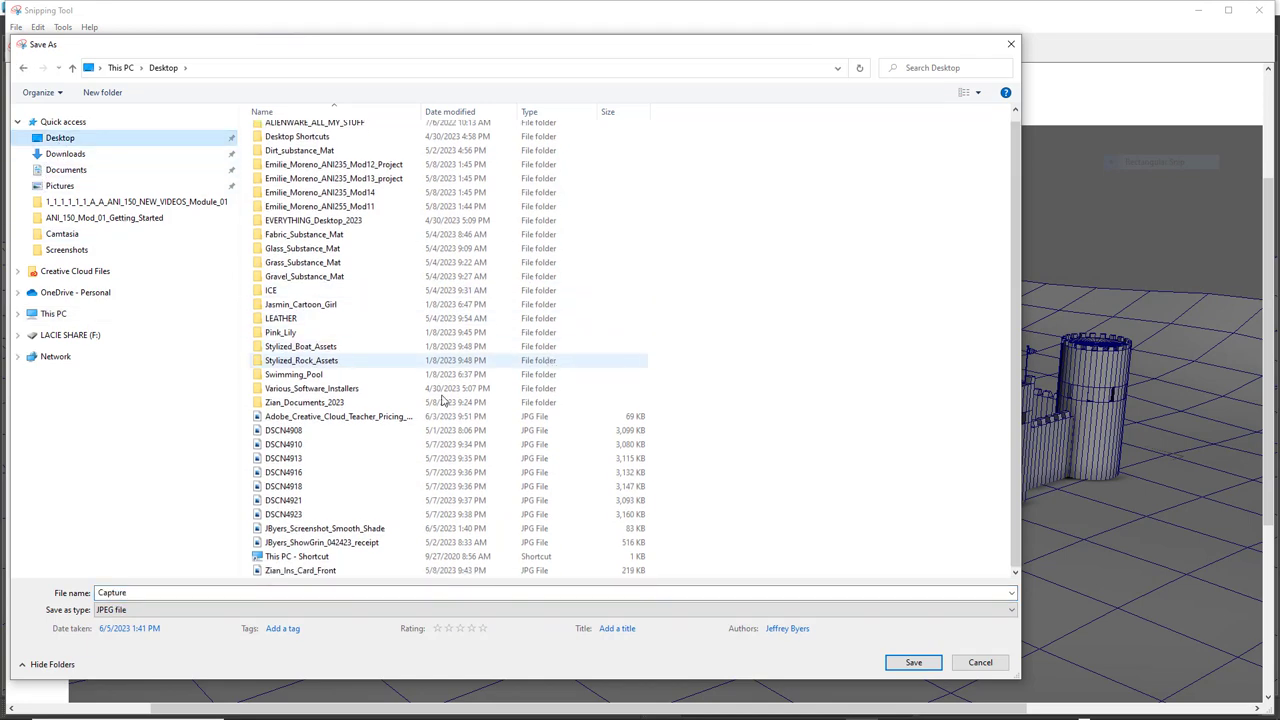
pyautogui.click(327, 531)
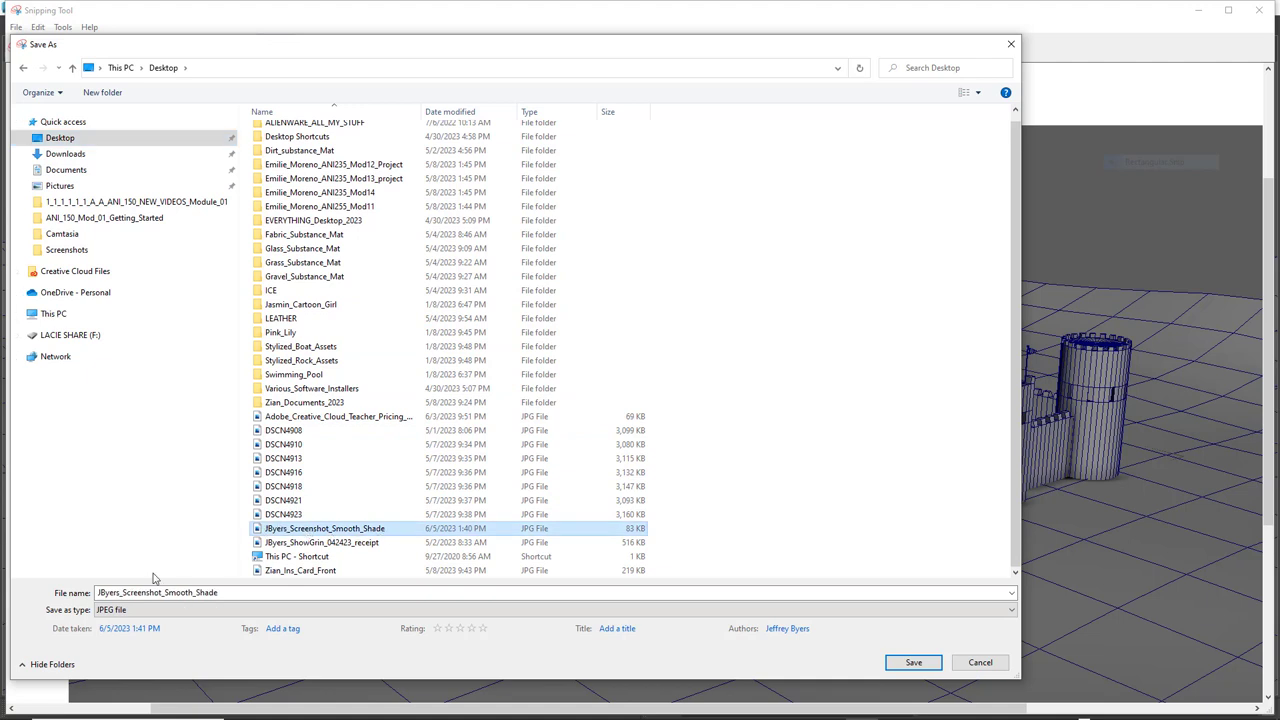
pyautogui.doubleClick(162, 593)
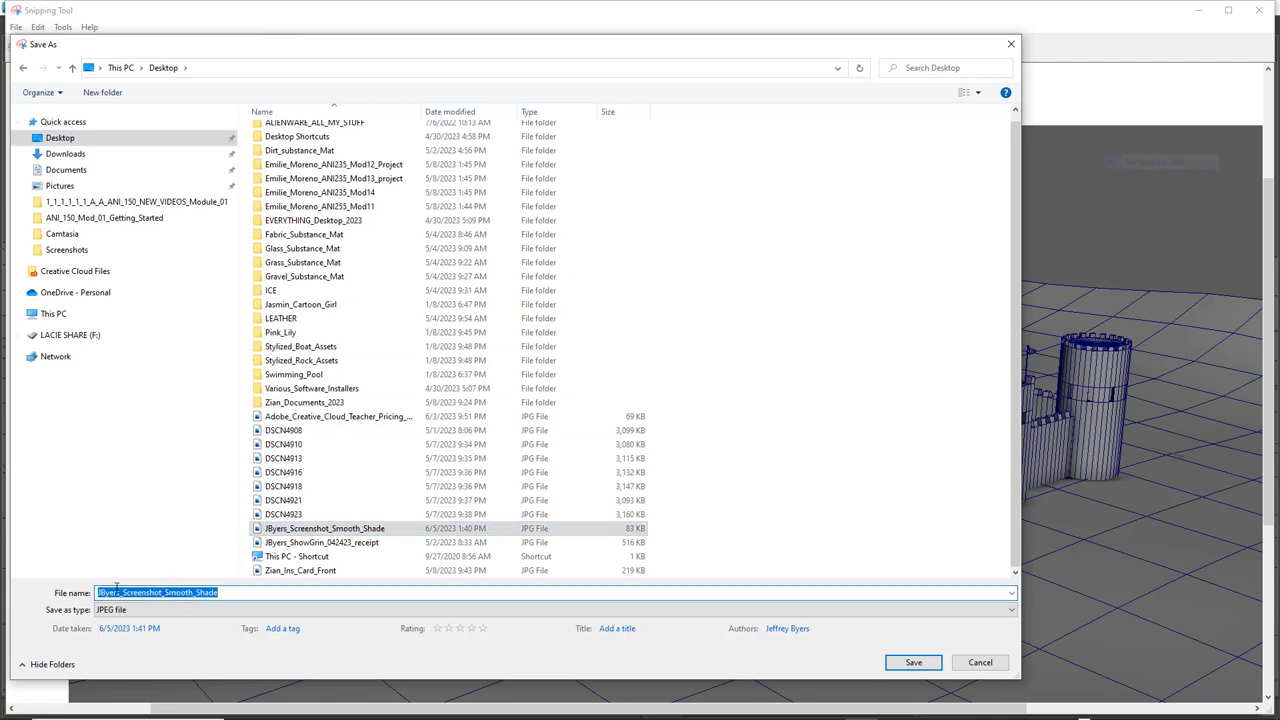
pyautogui.moveTo(164, 593); pyautogui.dragTo(187, 593)
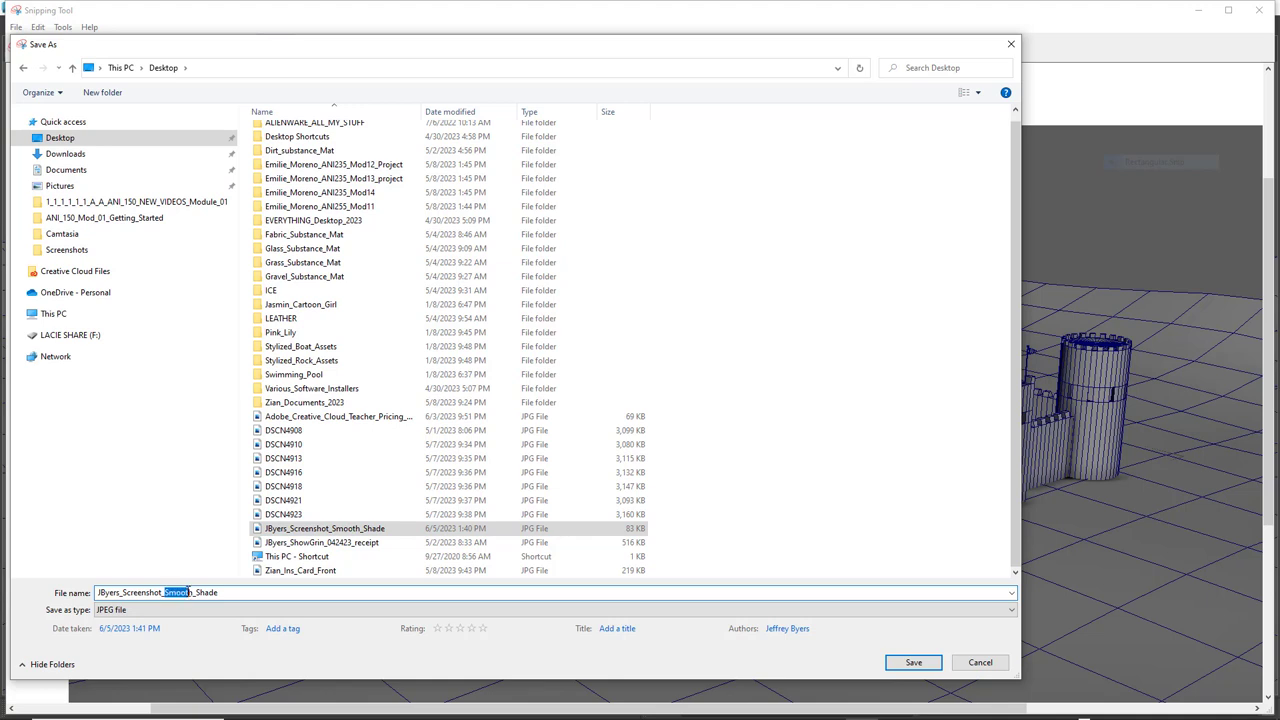
pyautogui.write('W')
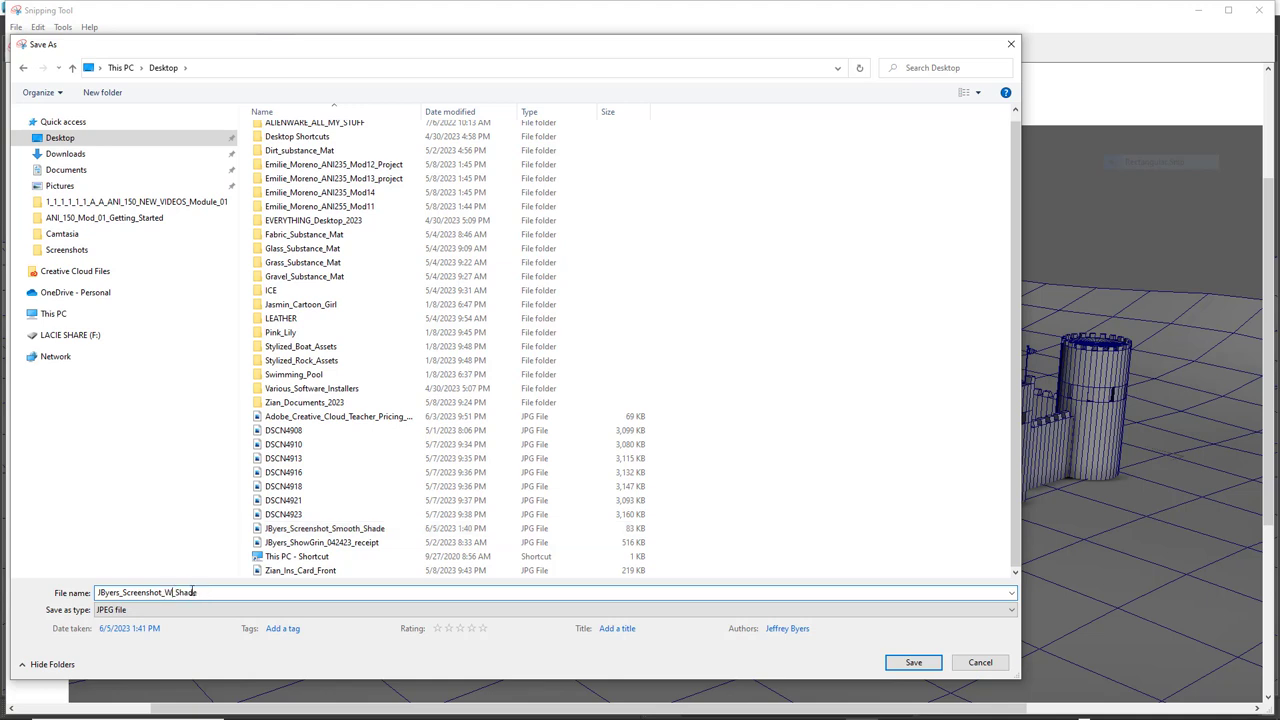
pyautogui.write('ireframe')
pyautogui.click(914, 662)
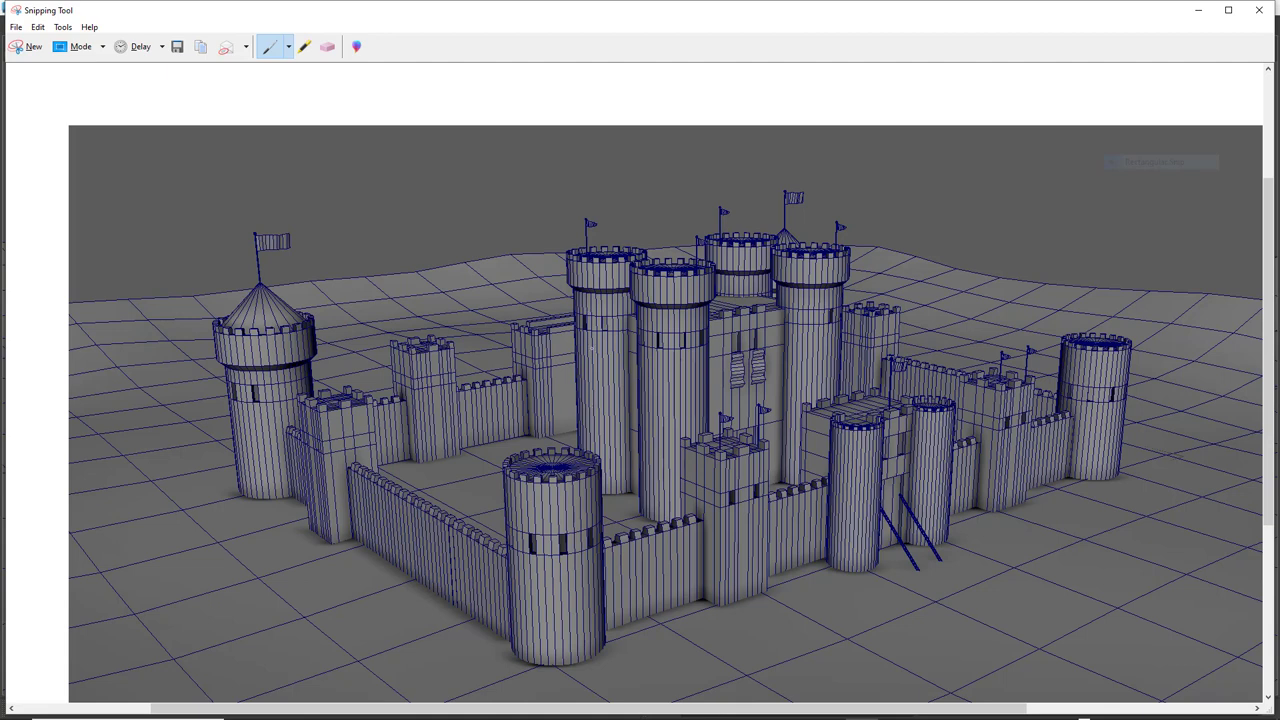
# - Close the Snipping Tool and turn off wireframe on shaded in the castle viewport
pyautogui.click(1259, 10)
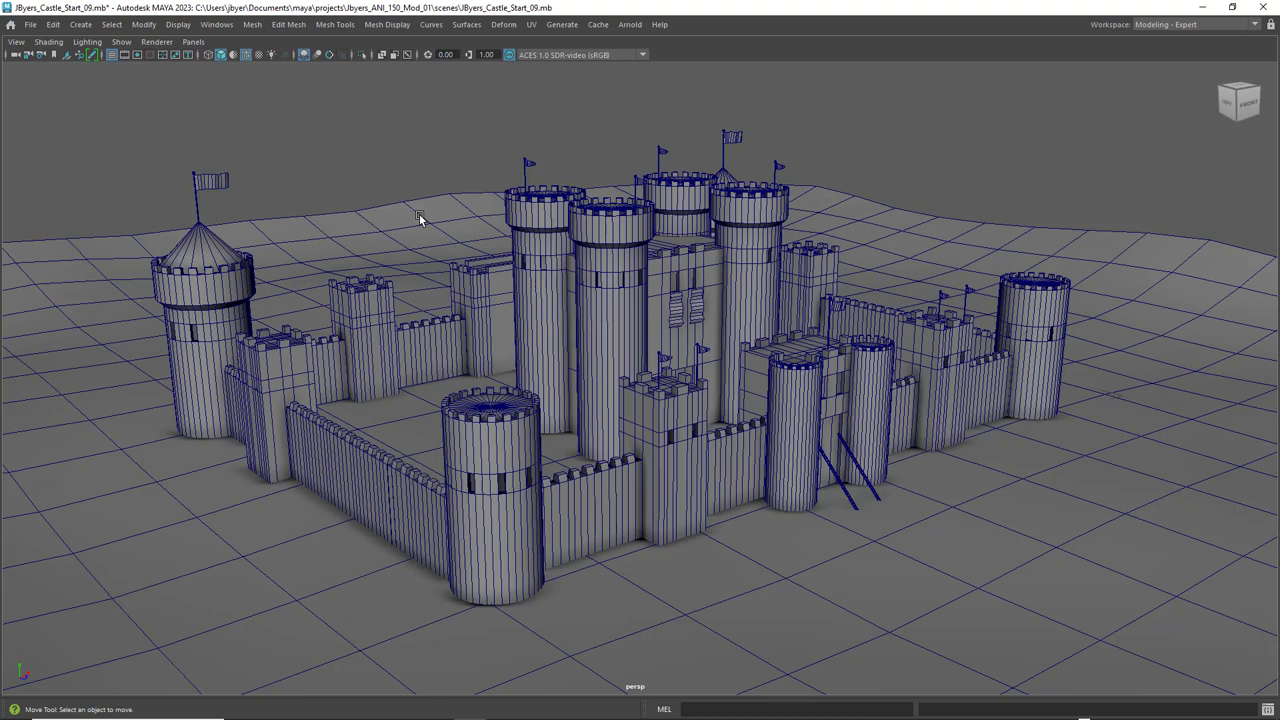
pyautogui.click(245, 55)
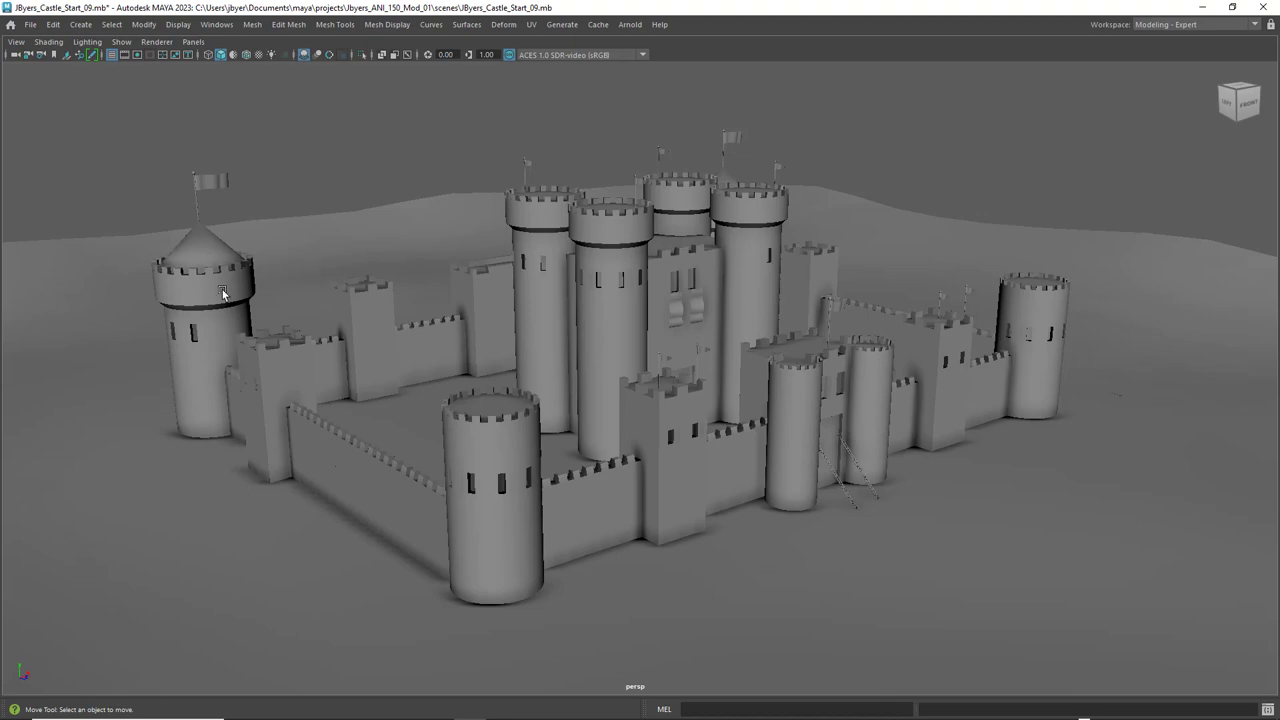
# - Select the ground plane, look through the Arnold shaders offered for a new material, and close the list without assigning one
pyautogui.click(207, 252)
pyautogui.click(300, 242)
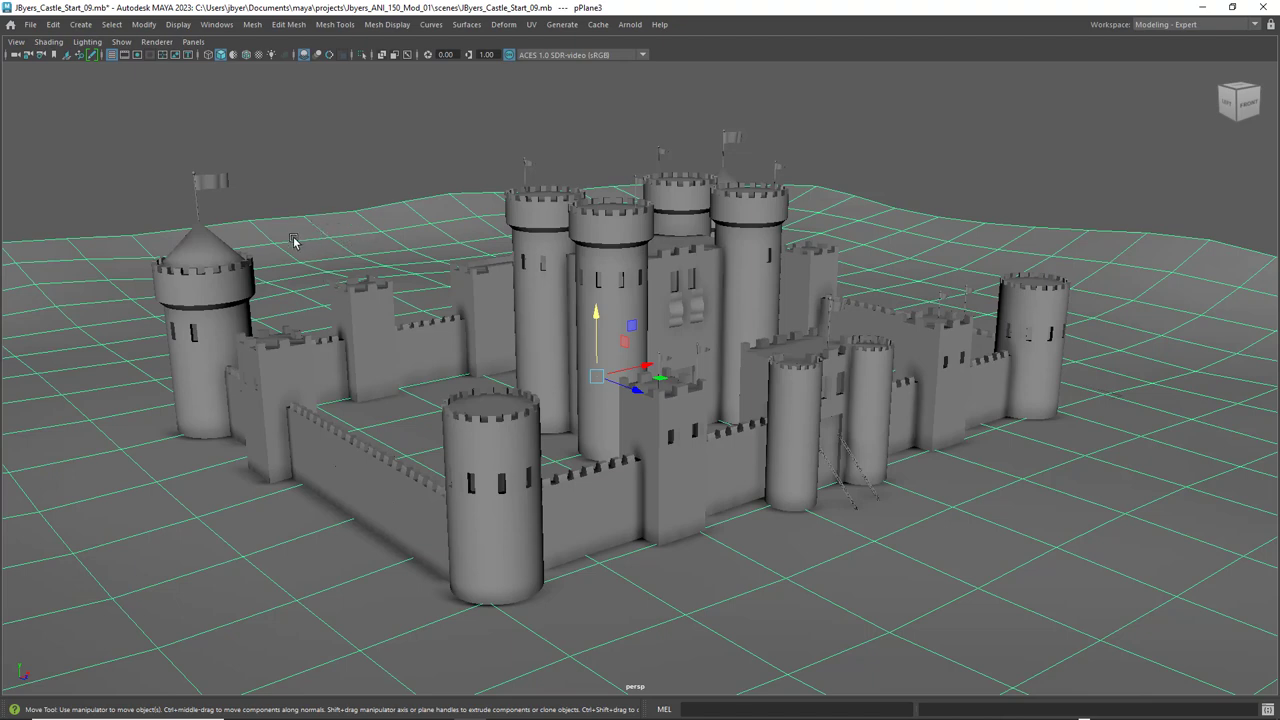
pyautogui.rightClick(302, 230)
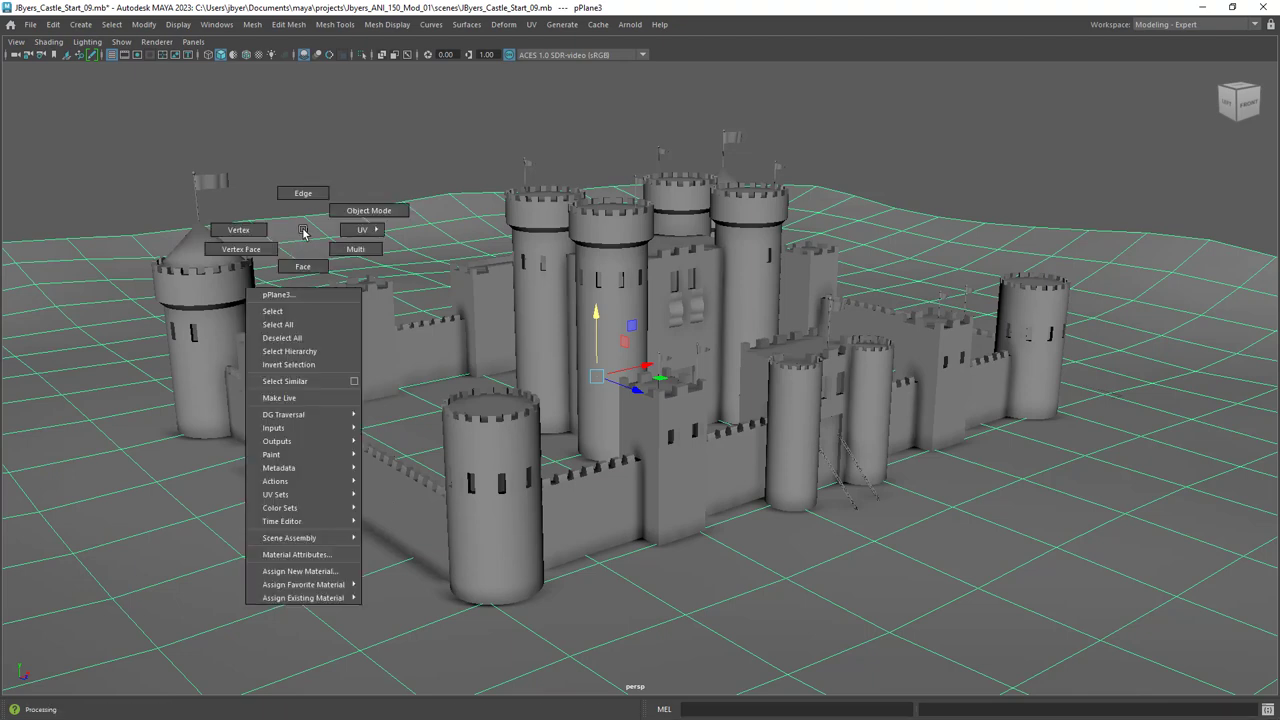
pyautogui.click(292, 571)
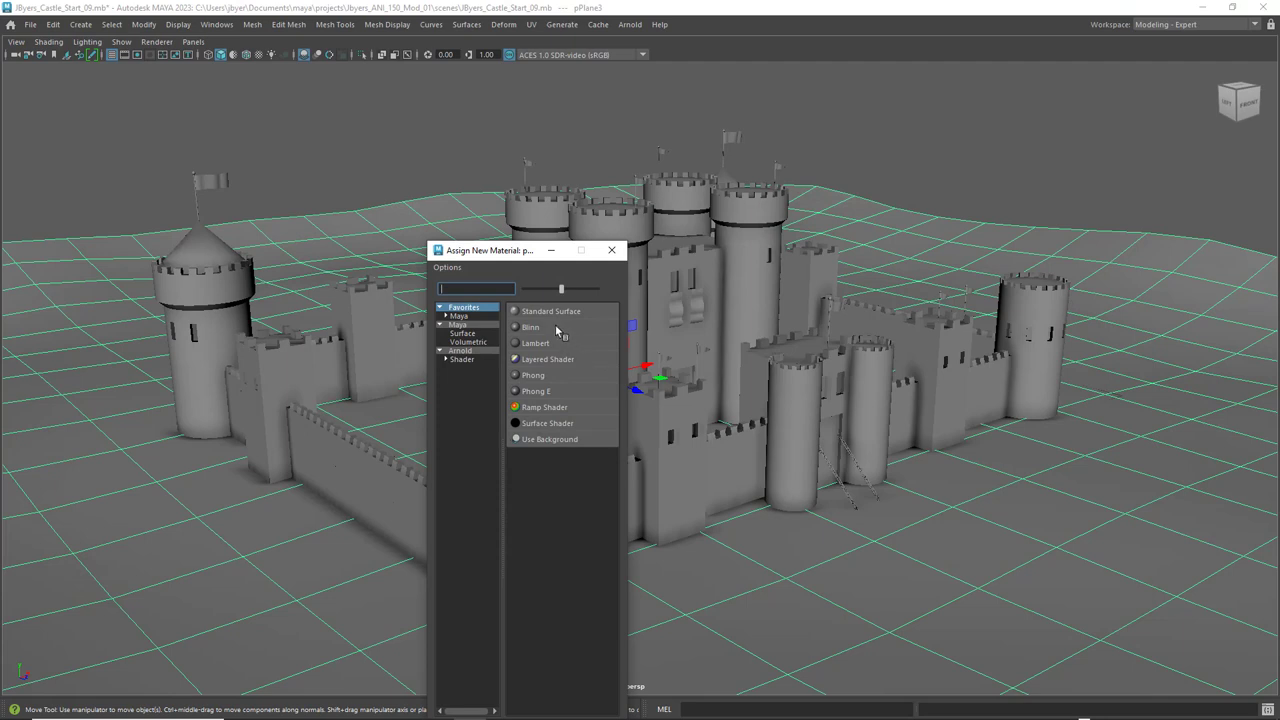
pyautogui.click(463, 360)
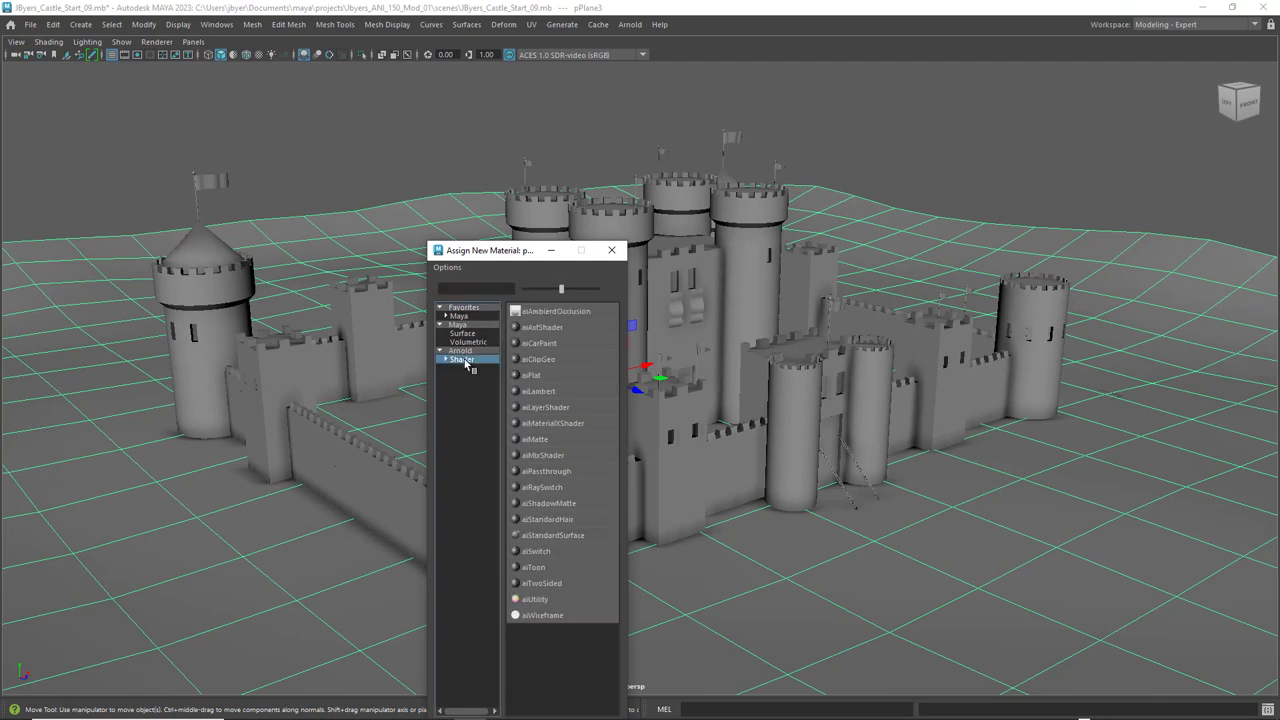
pyautogui.click(612, 251)
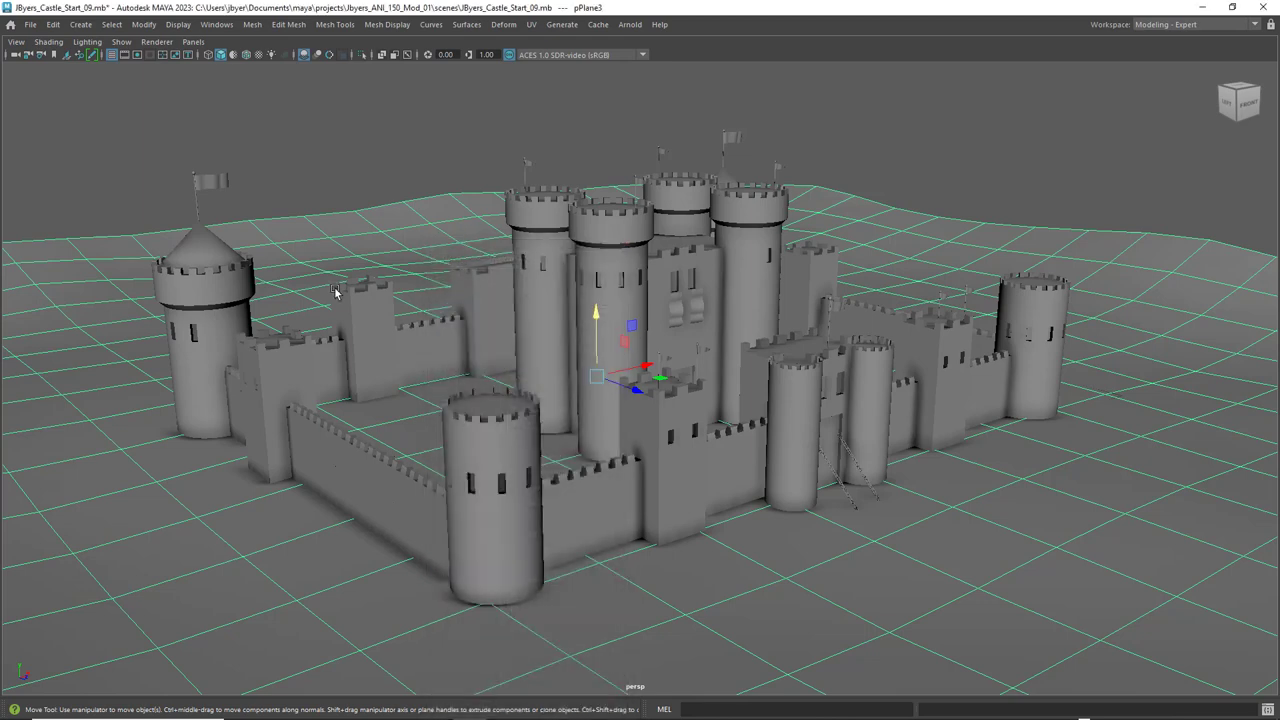
# - Check the Plug-in Manager for the Arnold plug-in mtoa.mll and its load settings, and close the manager
pyautogui.click(218, 26)
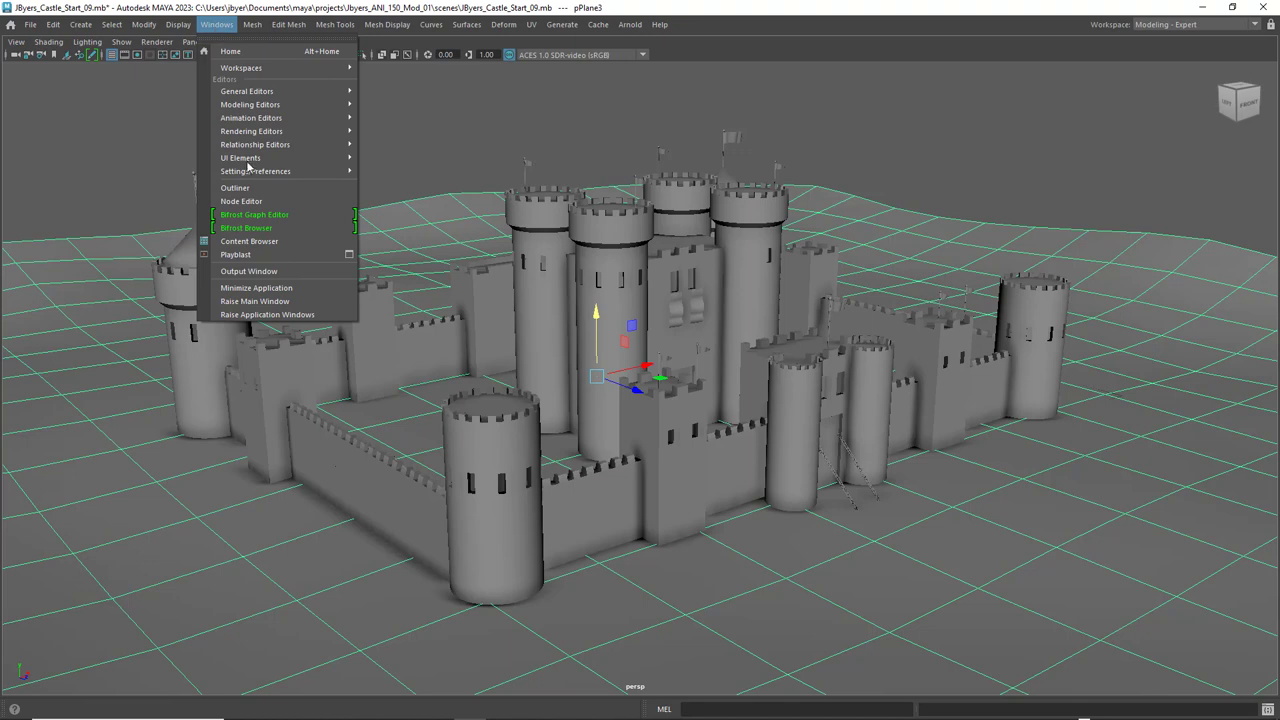
pyautogui.moveTo(250, 173)
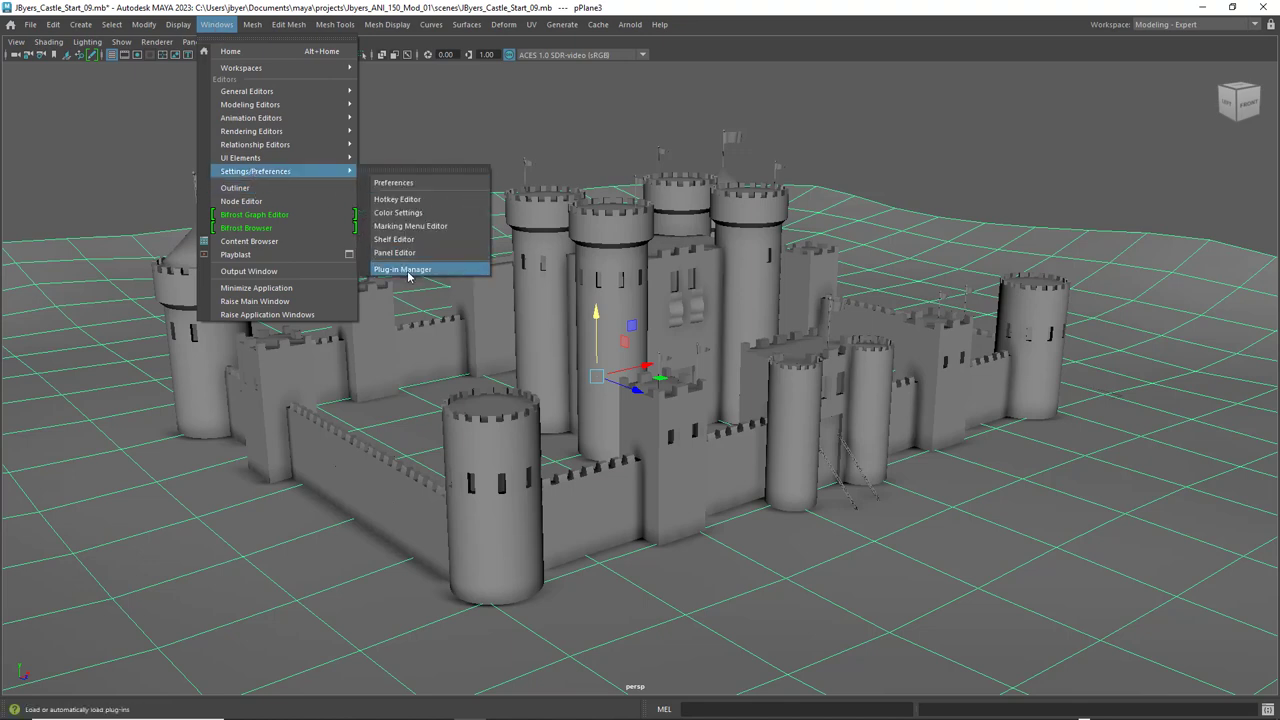
pyautogui.click(404, 270)
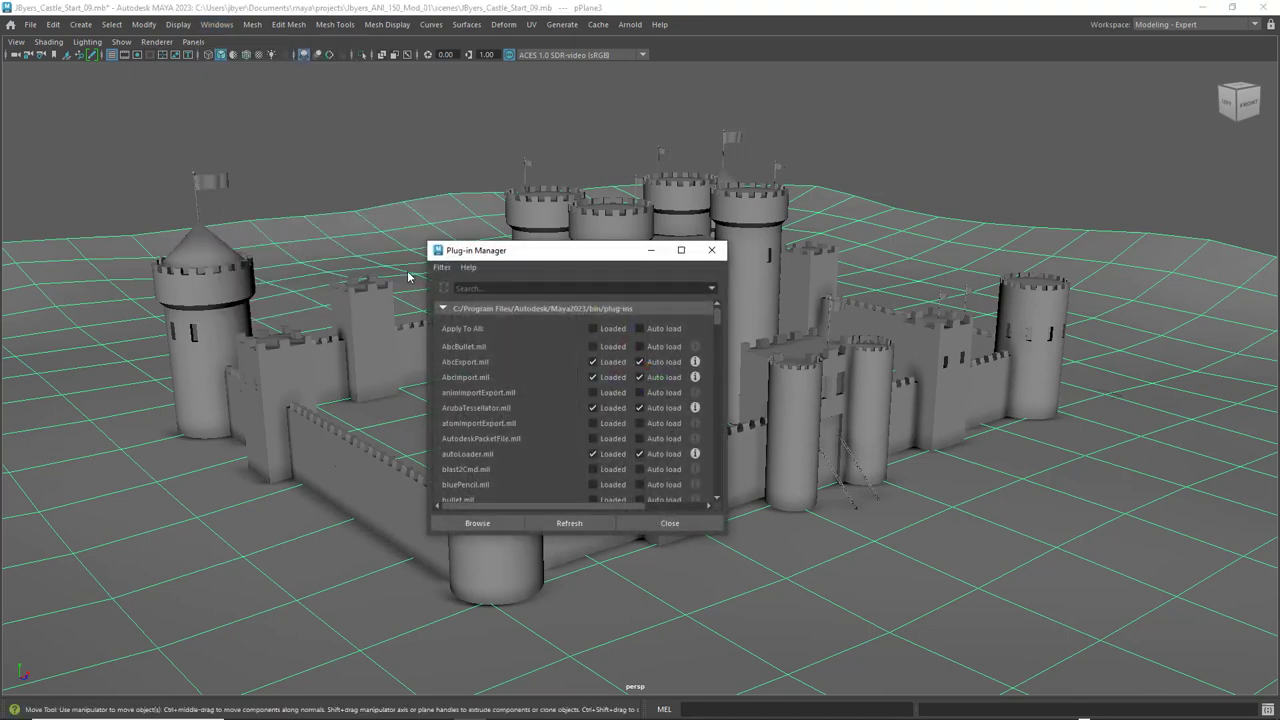
pyautogui.scroll(-5, 612, 368)
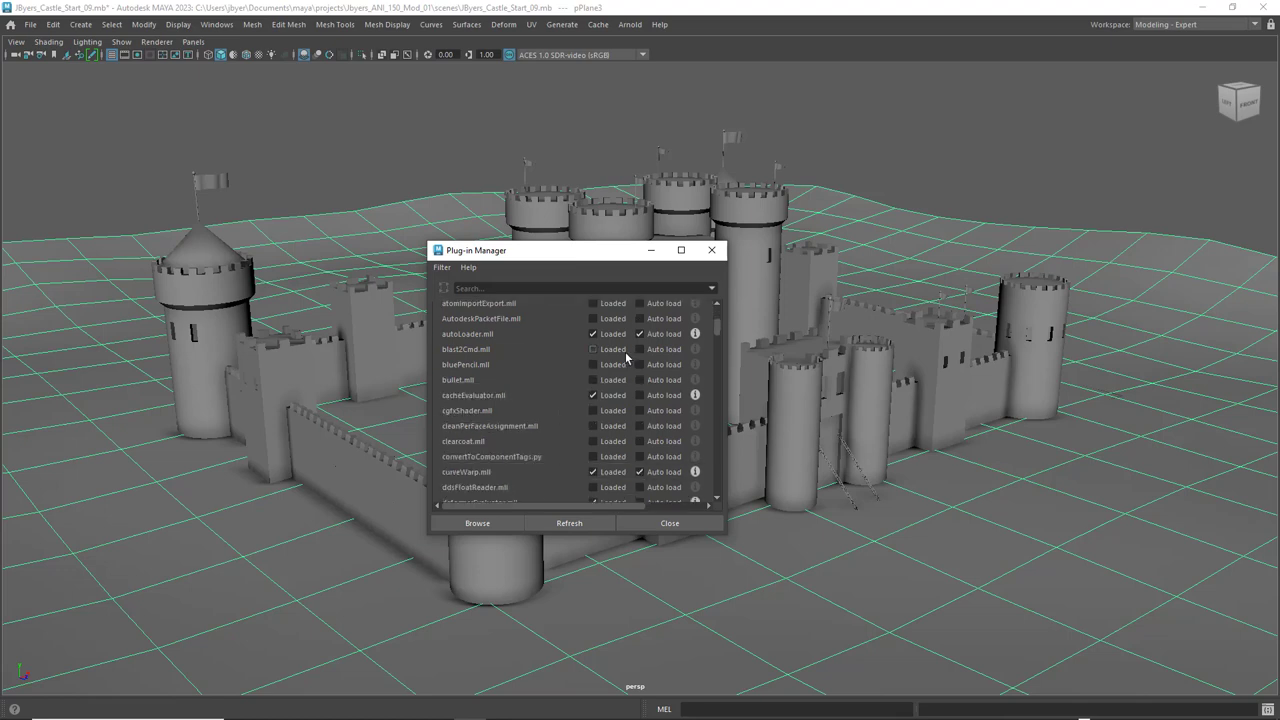
pyautogui.scroll(-2, 626, 358)
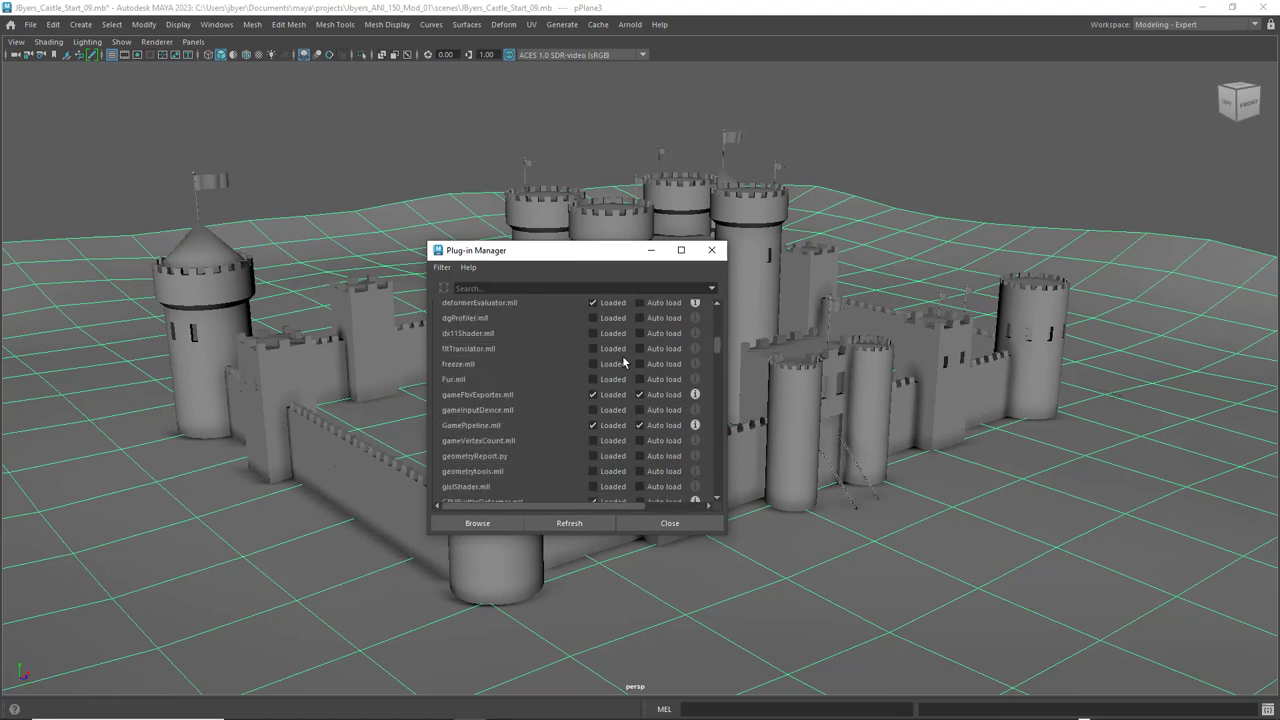
pyautogui.scroll(2, 550, 319)
pyautogui.scroll(5, 550, 319)
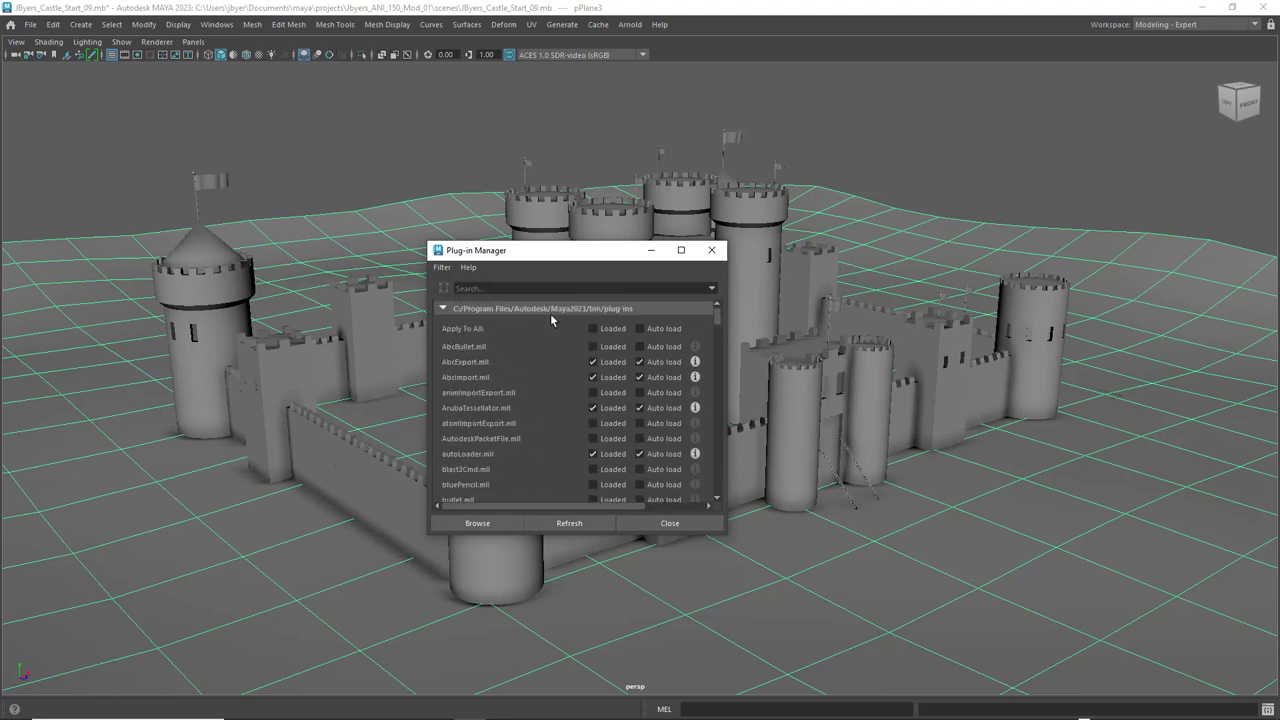
pyautogui.scroll(-20, 550, 345)
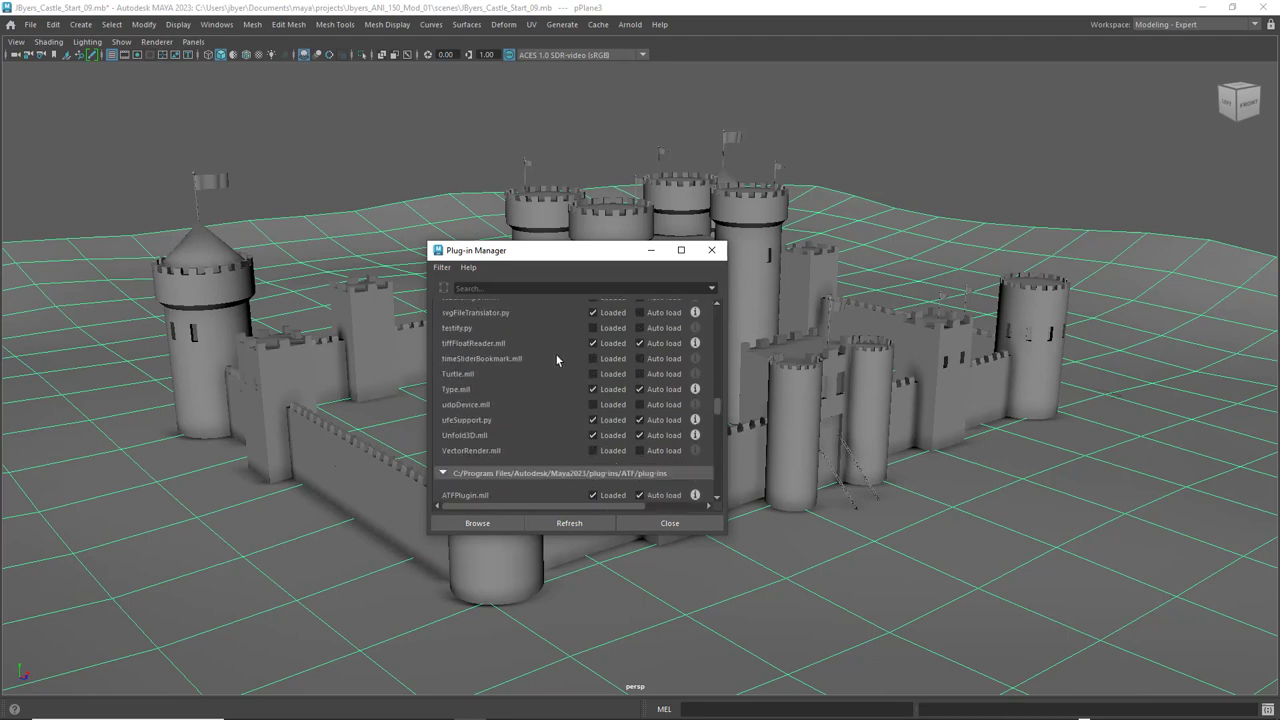
pyautogui.scroll(-3, 557, 359)
pyautogui.scroll(-5, 557, 359)
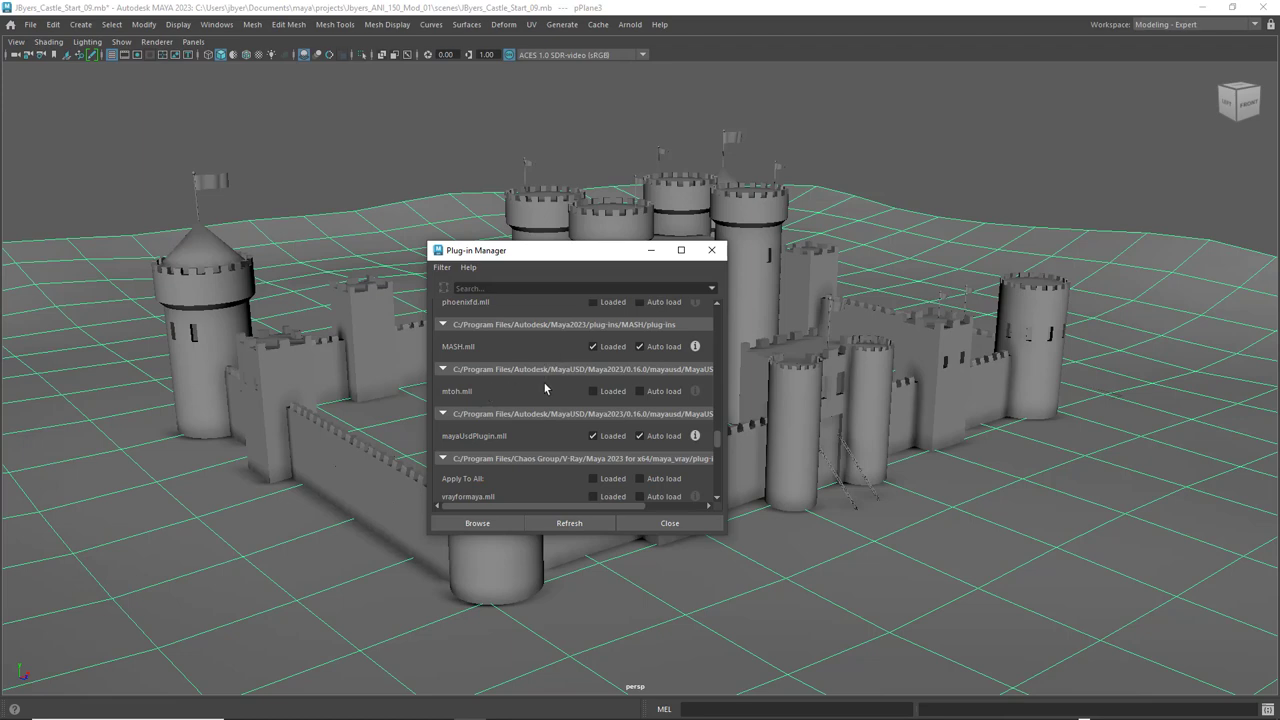
pyautogui.scroll(-1, 545, 388)
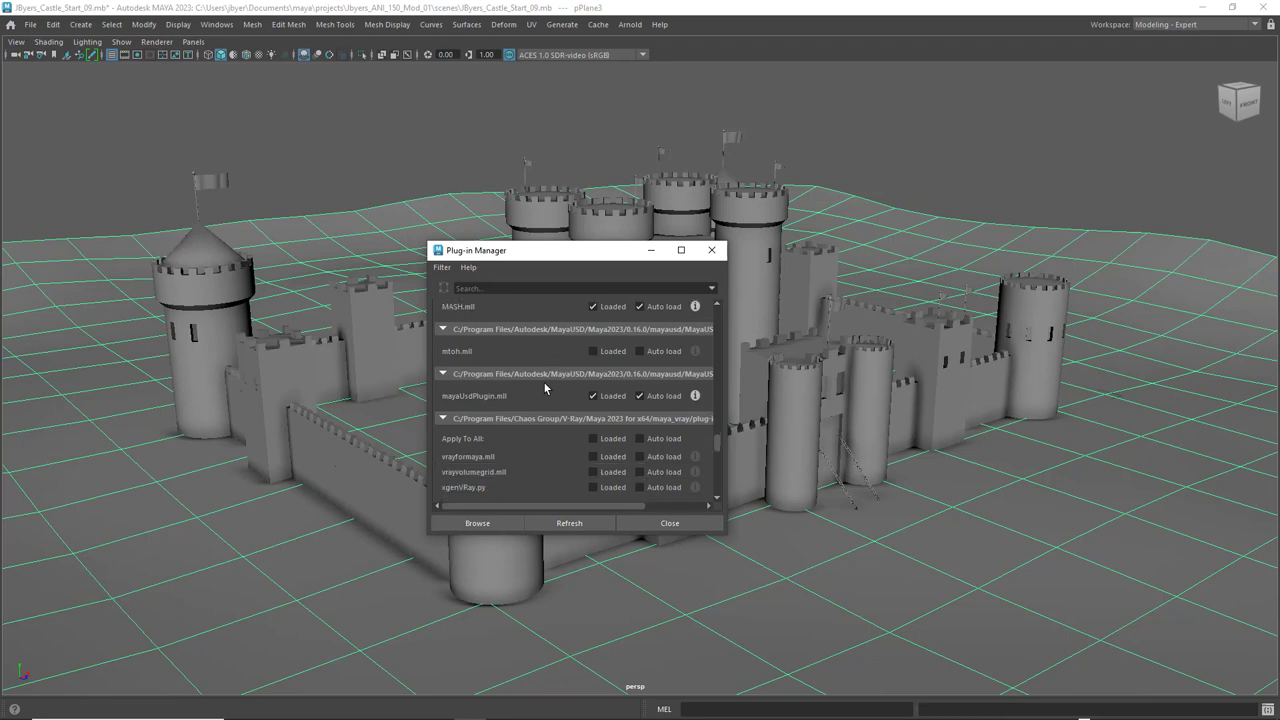
pyautogui.scroll(-5, 545, 388)
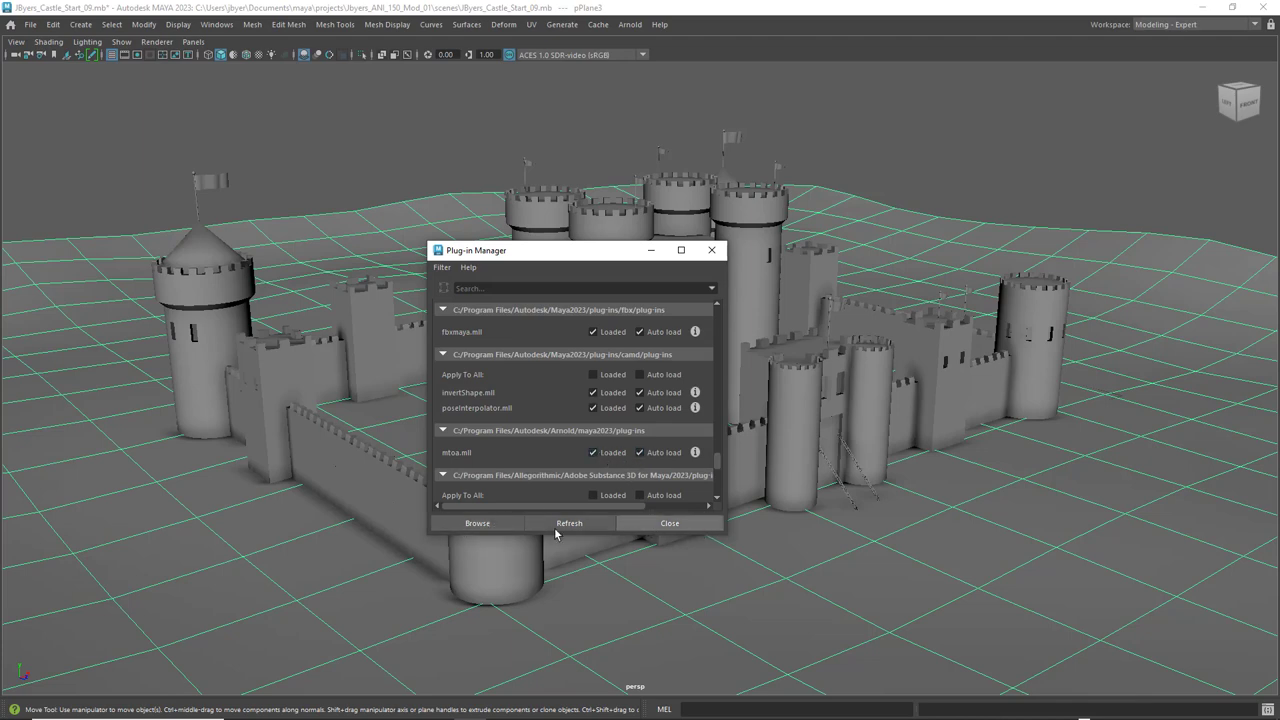
pyautogui.click(705, 255)
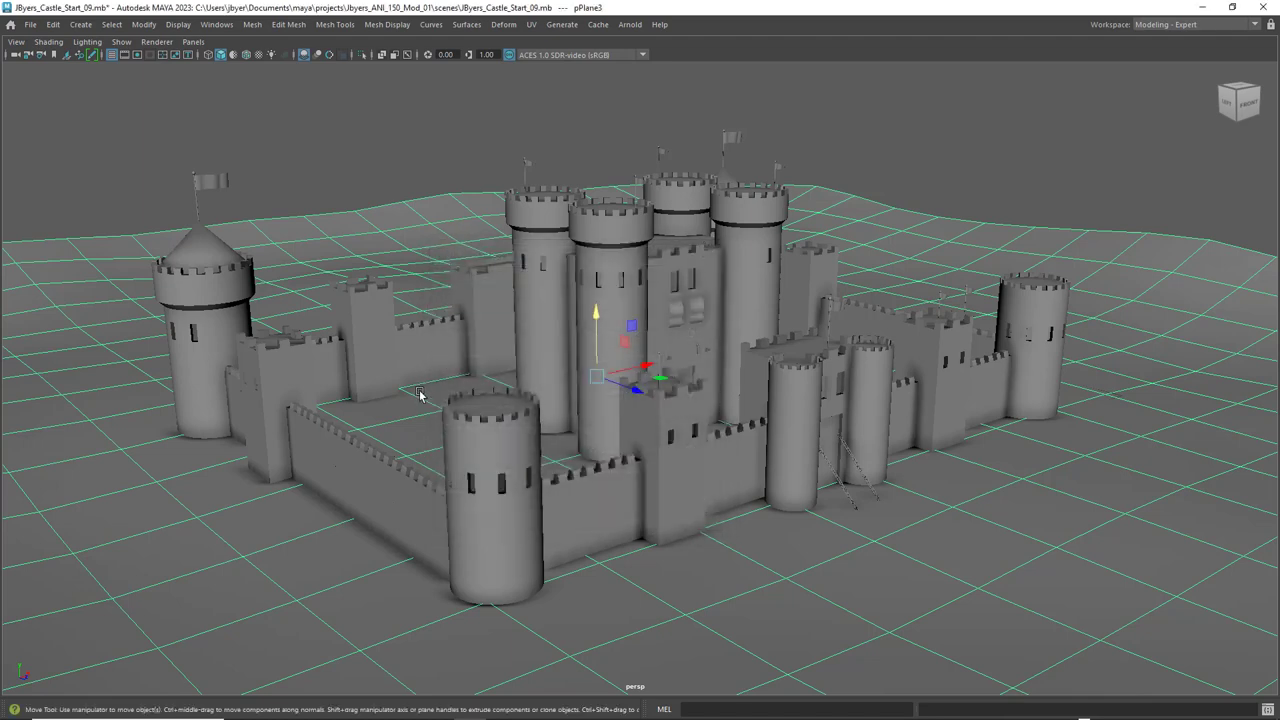
# - Assign a new Arnold aiStandardSurface material to the ground plane
pyautogui.rightClick(328, 264)
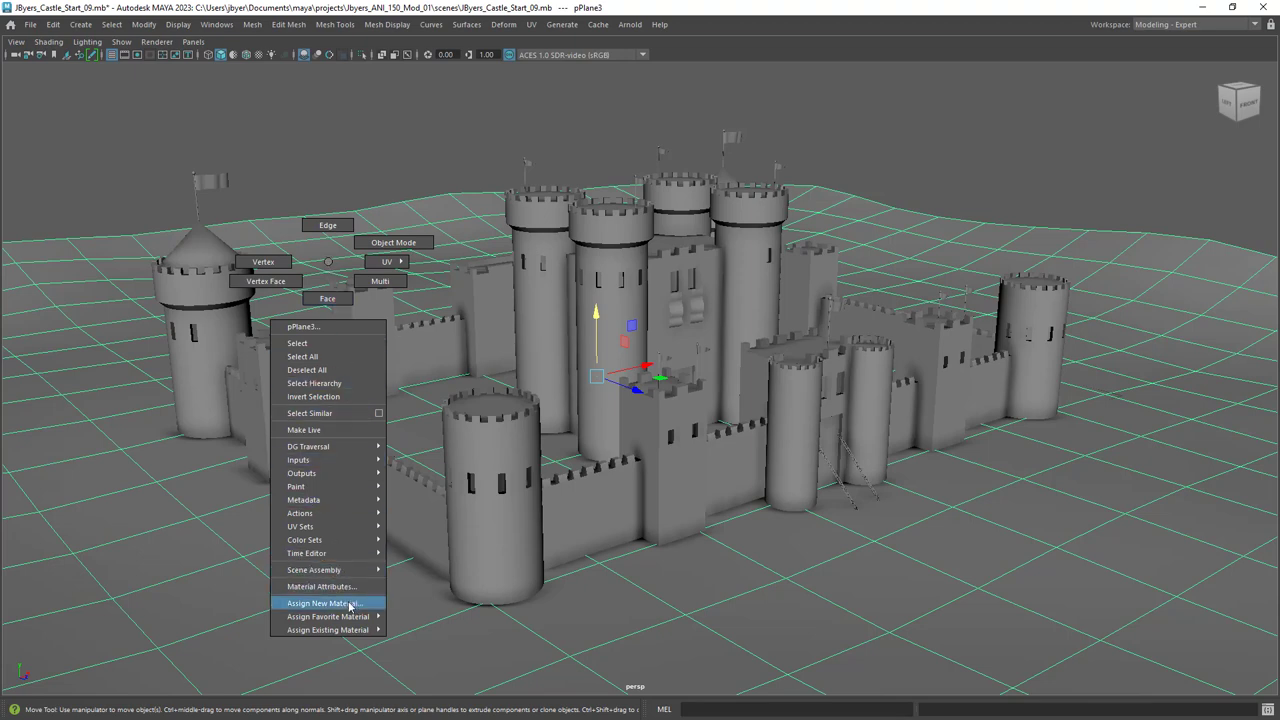
pyautogui.click(338, 606)
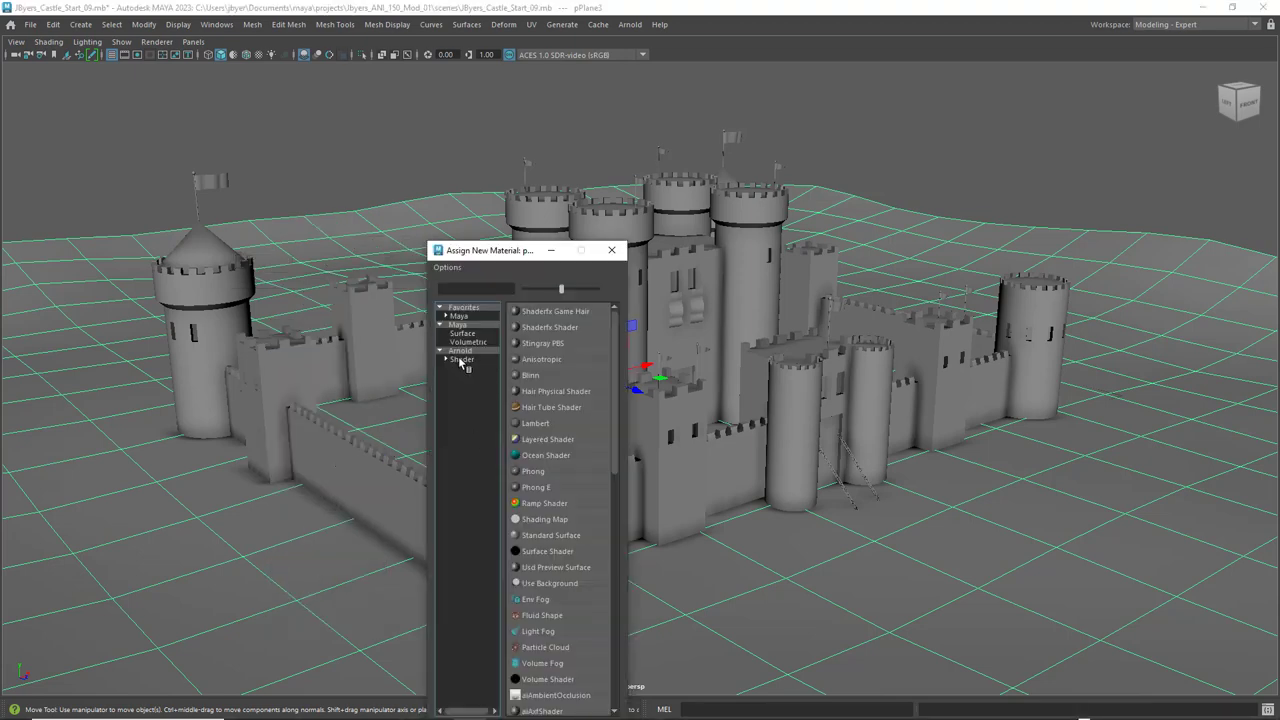
pyautogui.click(461, 360)
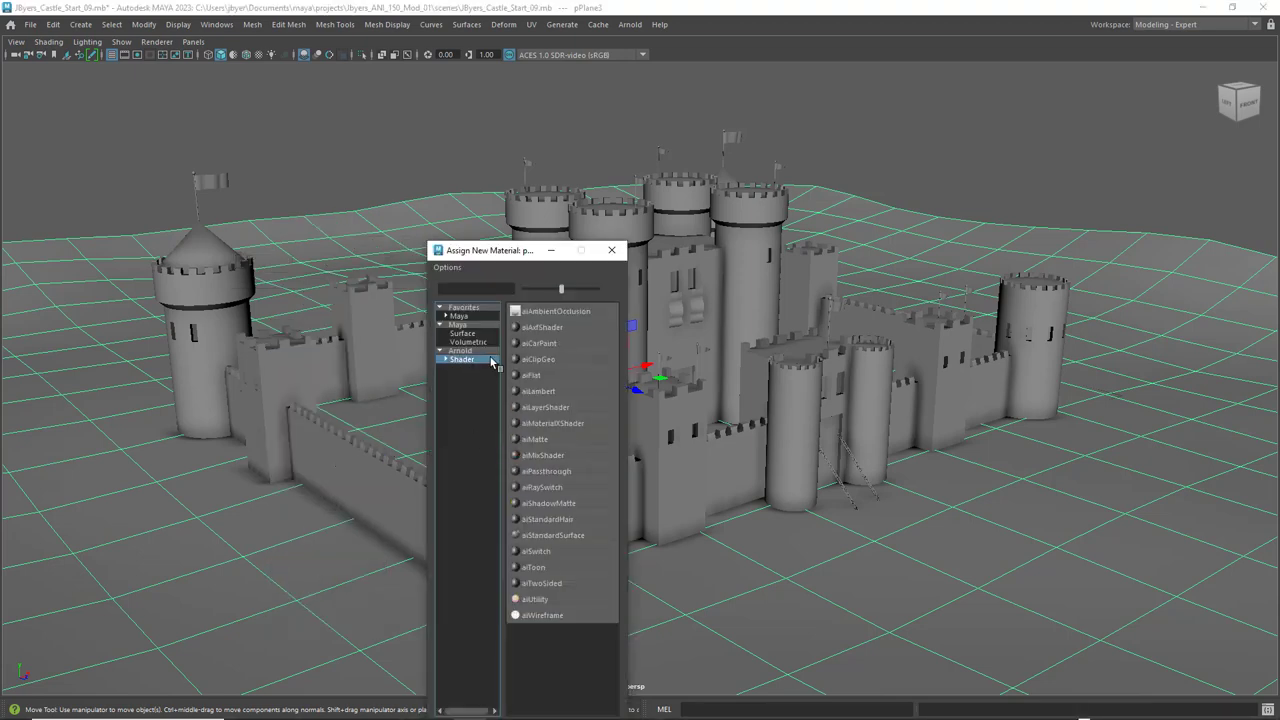
pyautogui.click(569, 534)
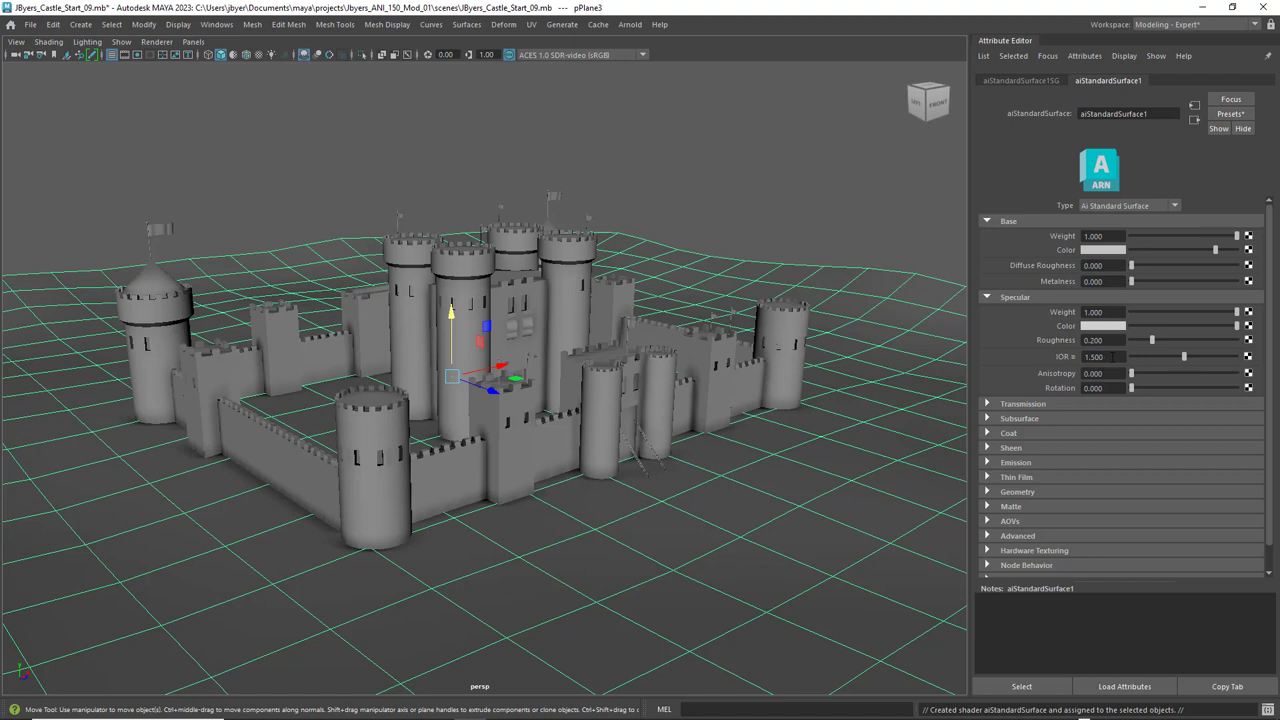
# - Set the ground material's specular IOR to 1 and its specular roughness to 0.5
pyautogui.moveTo(1112, 356); pyautogui.dragTo(1082, 358)
pyautogui.write('1')
pyautogui.press('Return')
pyautogui.click(1110, 357)
pyautogui.doubleClick(1117, 357)
pyautogui.doubleClick(1092, 340)
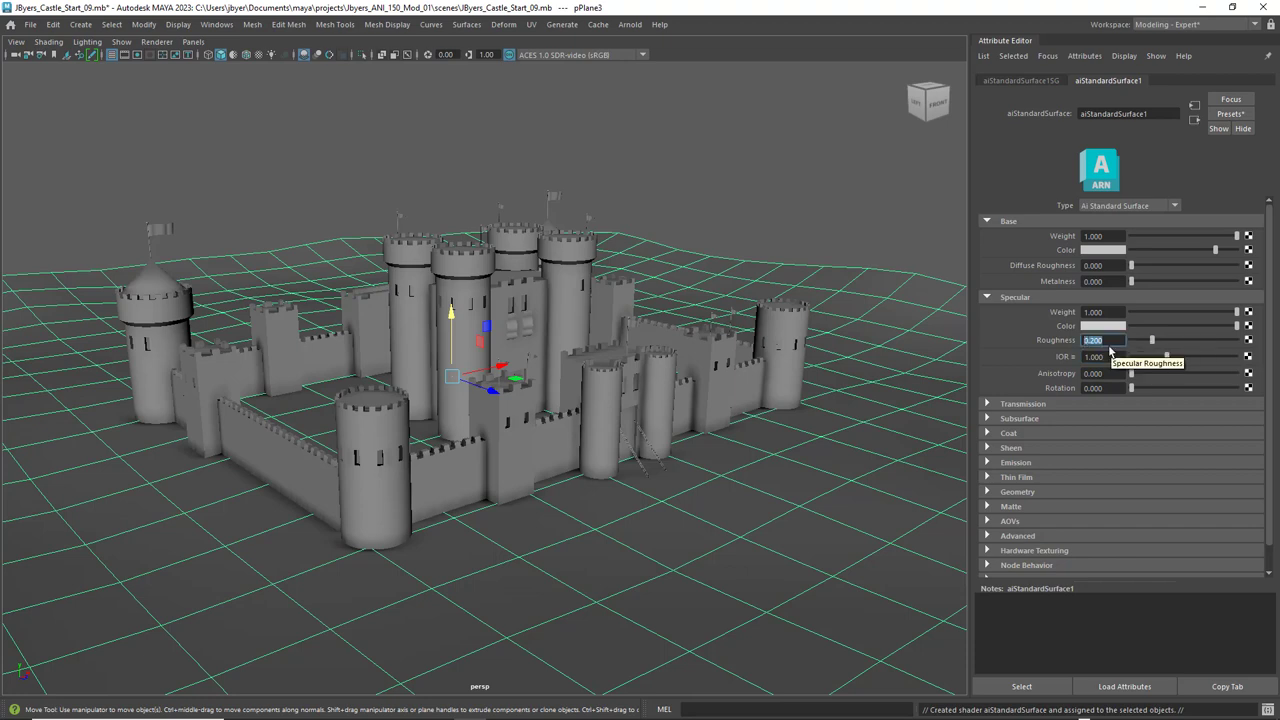
pyautogui.press('BackSpace')
pyautogui.write('.5')
pyautogui.press('Return')
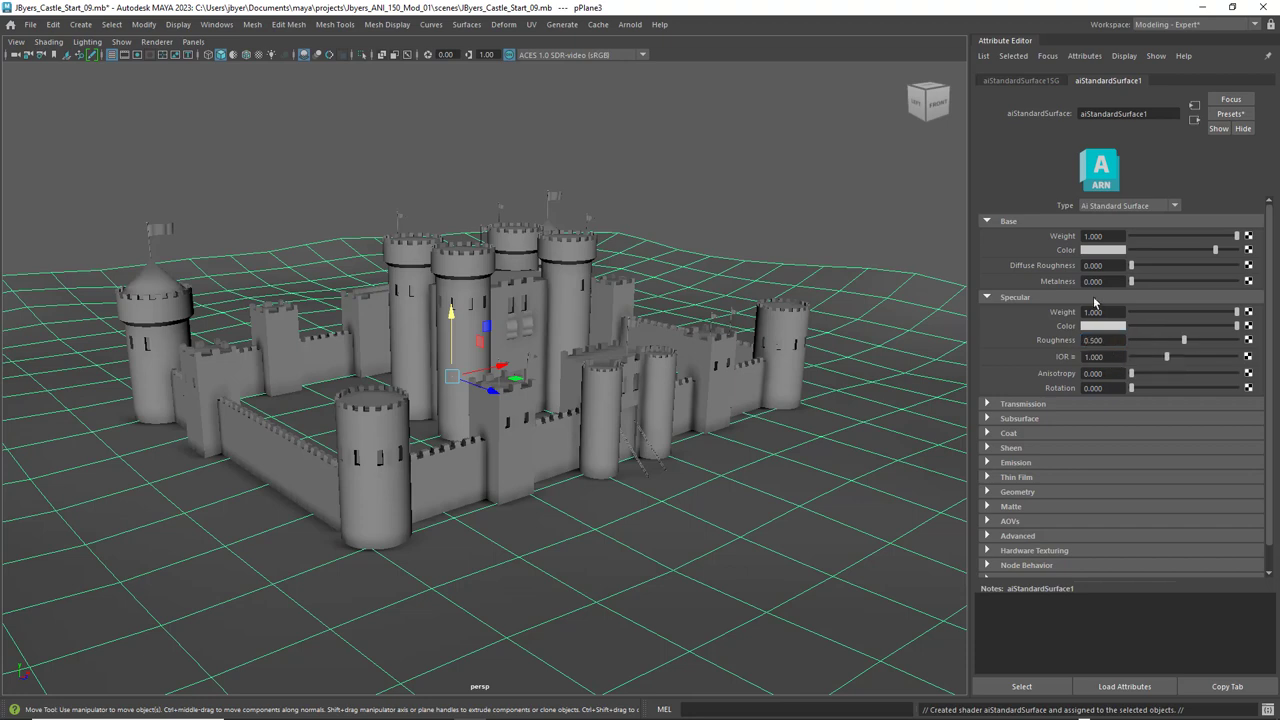
pyautogui.click(1116, 340)
pyautogui.click(1106, 357)
# - Change the ground material's base color to a muted, desaturated green and deselect the plane
pyautogui.click(1102, 250)
pyautogui.click(1097, 250)
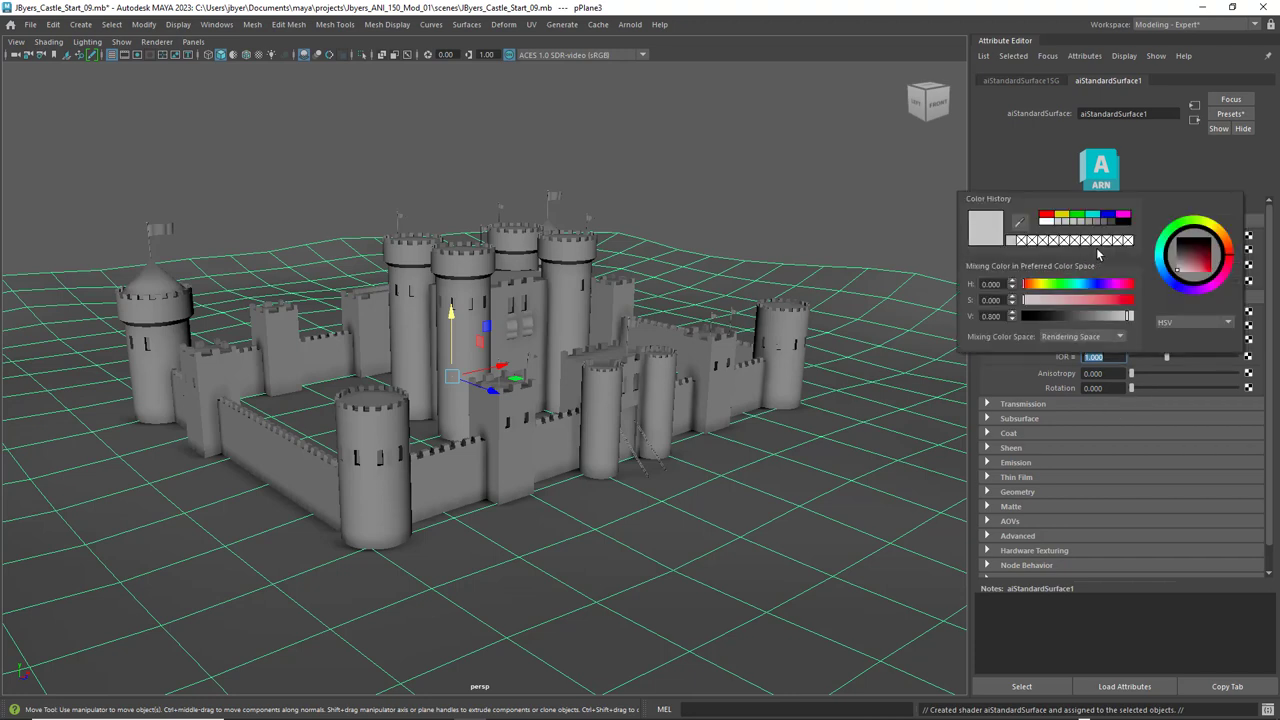
pyautogui.click(1076, 216)
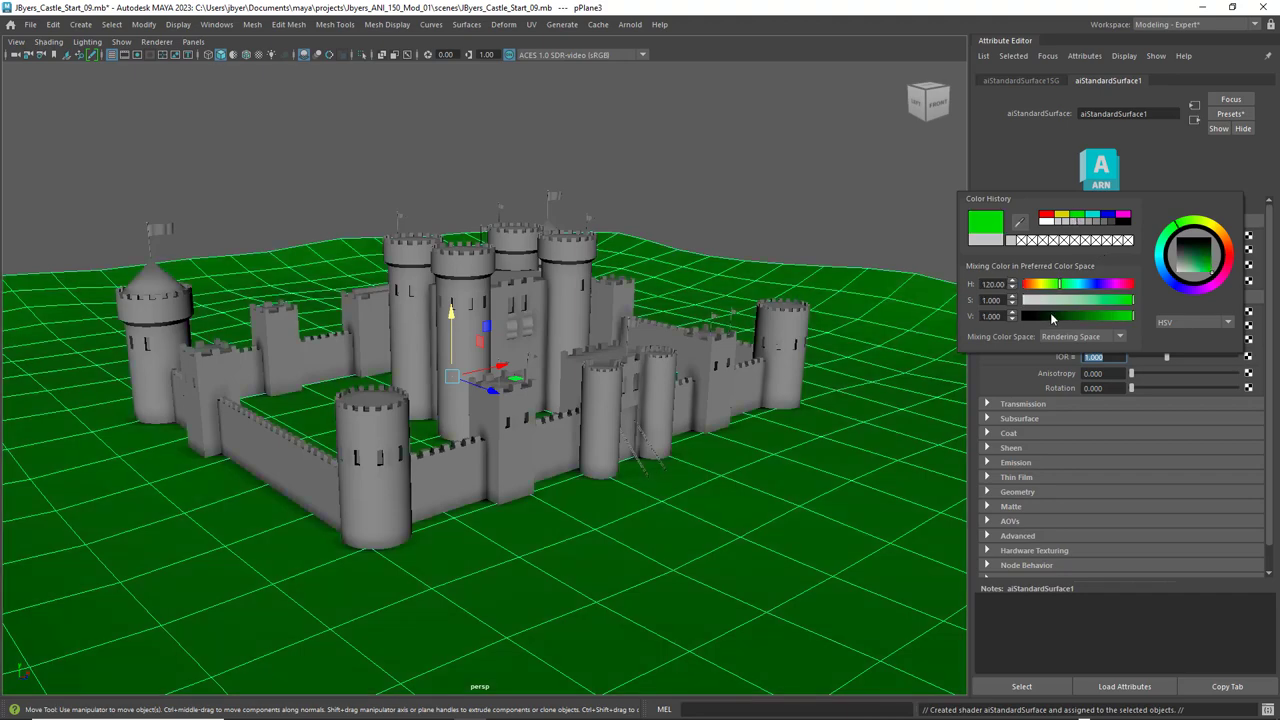
pyautogui.moveTo(1051, 318); pyautogui.dragTo(1084, 329)
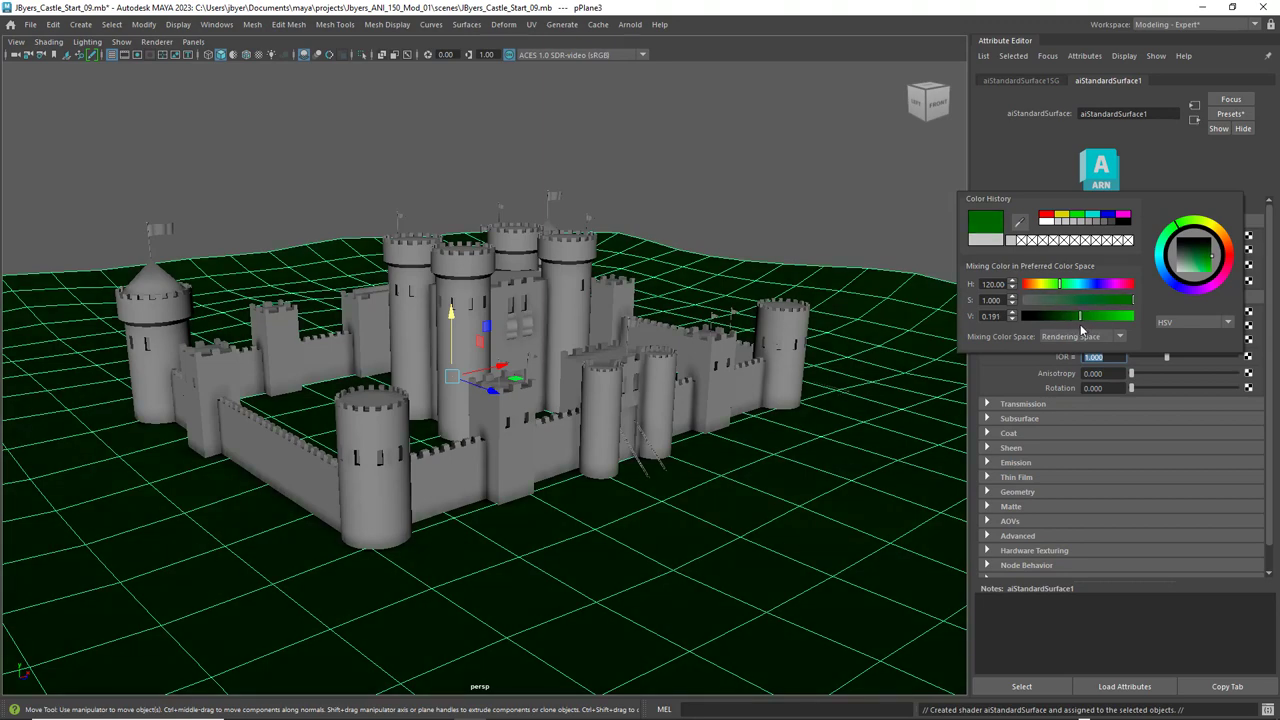
pyautogui.click(1199, 260)
pyautogui.moveTo(1199, 260)
pyautogui.mouseDown()
pyautogui.moveTo(1203, 276)
pyautogui.moveTo(1187, 274)
pyautogui.mouseUp()
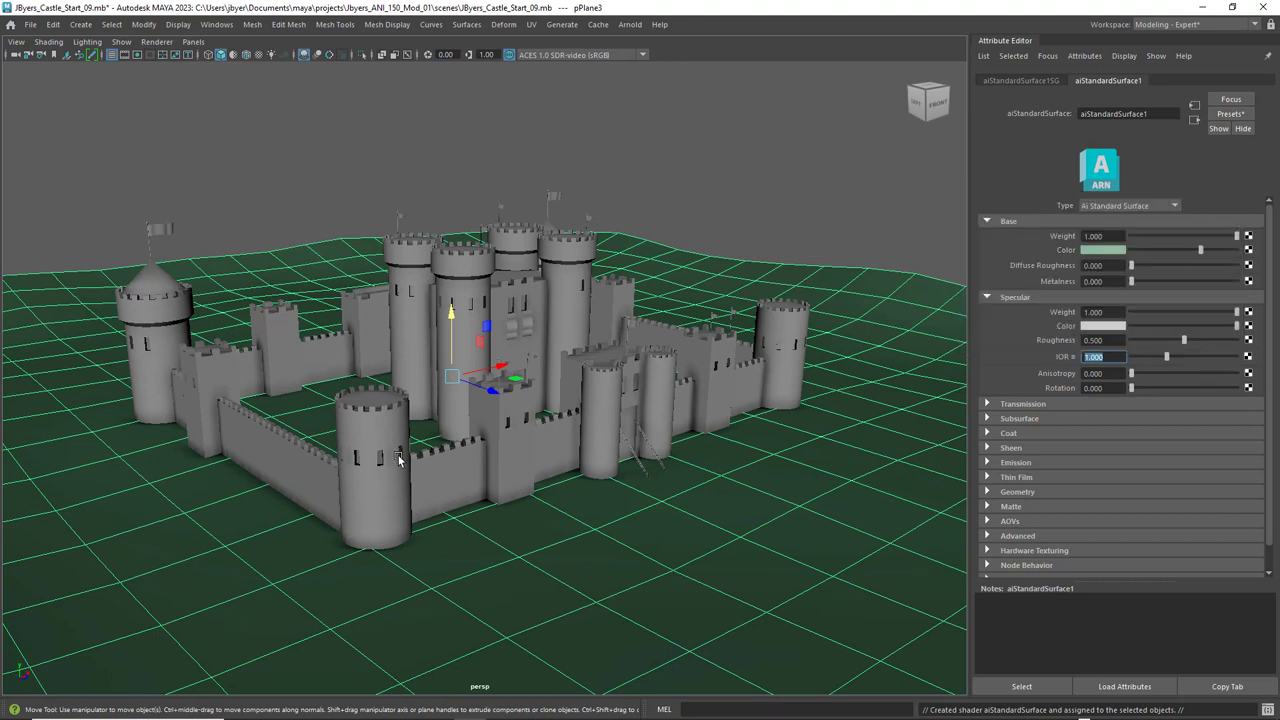
pyautogui.click(515, 182)
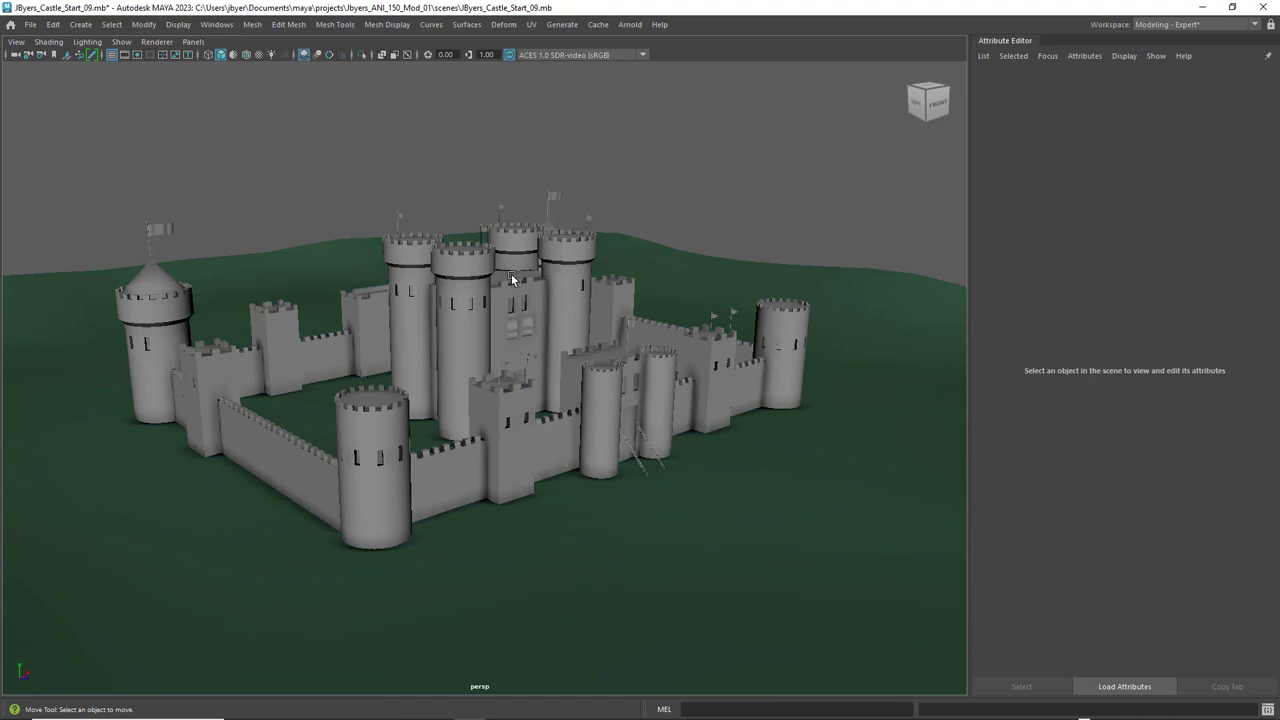
# - Show the front view full size and select the whole castle together with the ground using the Select tool
pyautogui.click(378, 428)
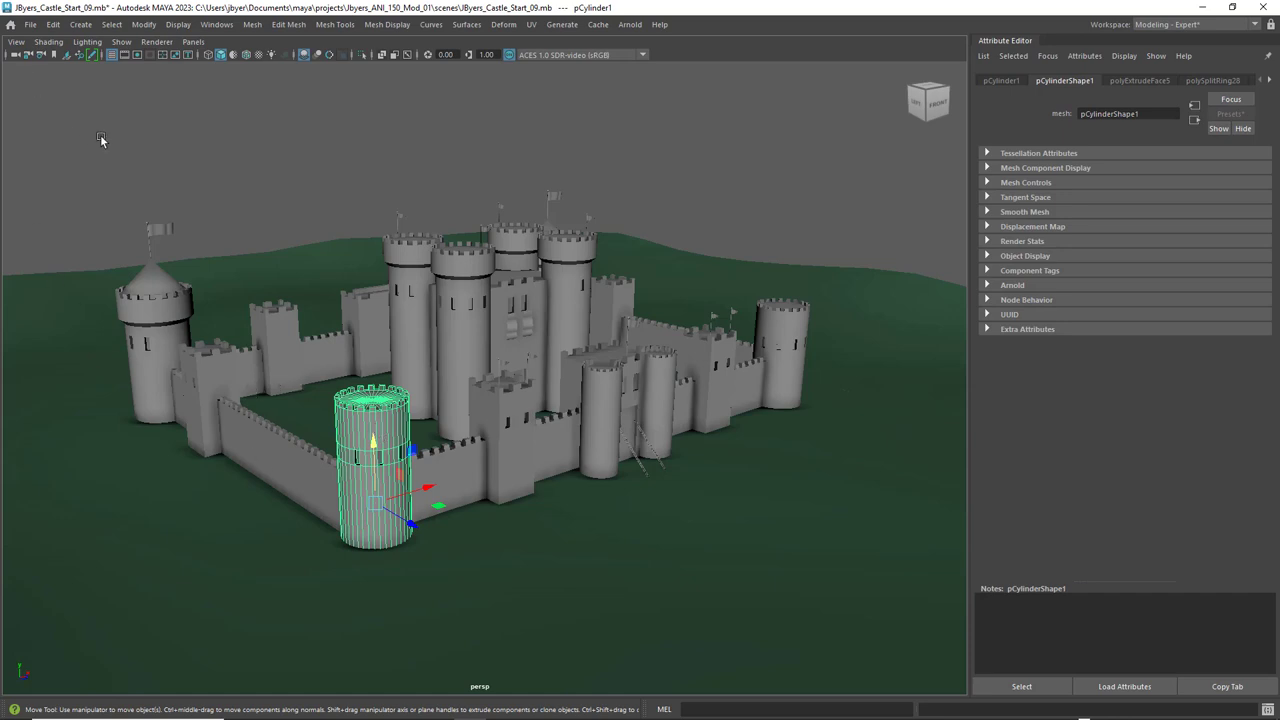
pyautogui.press('q')
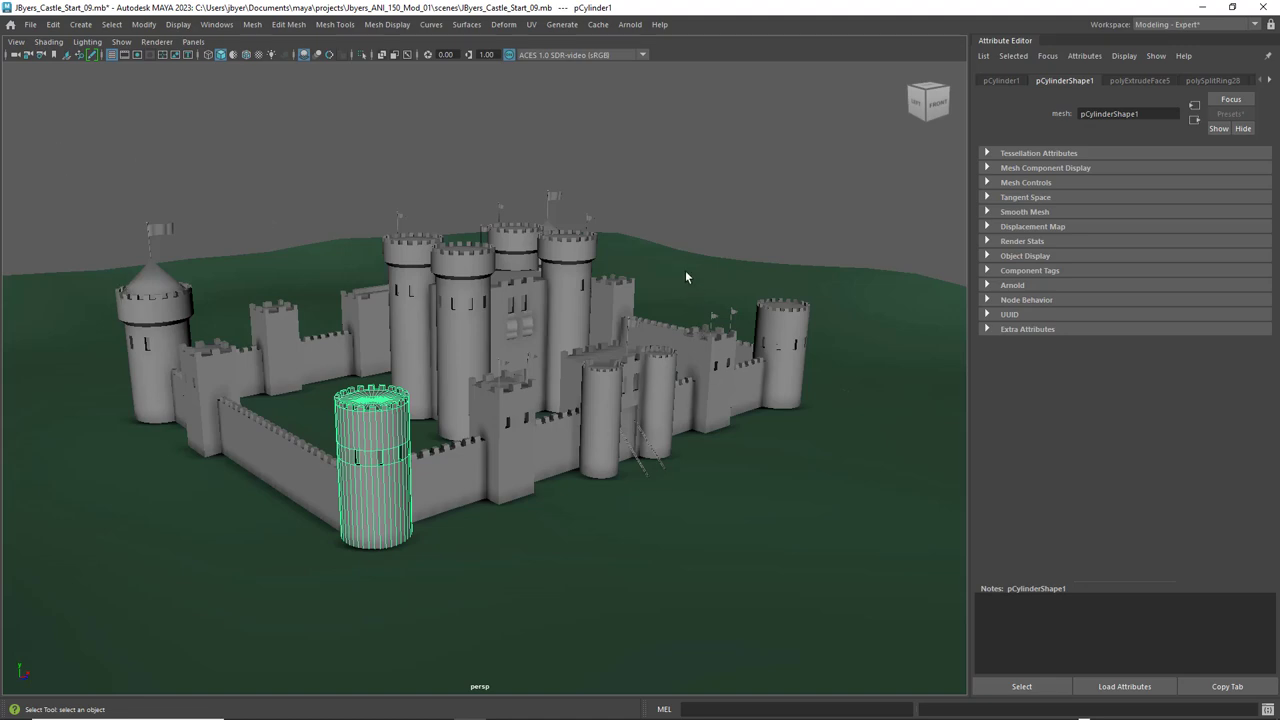
pyautogui.press('space')
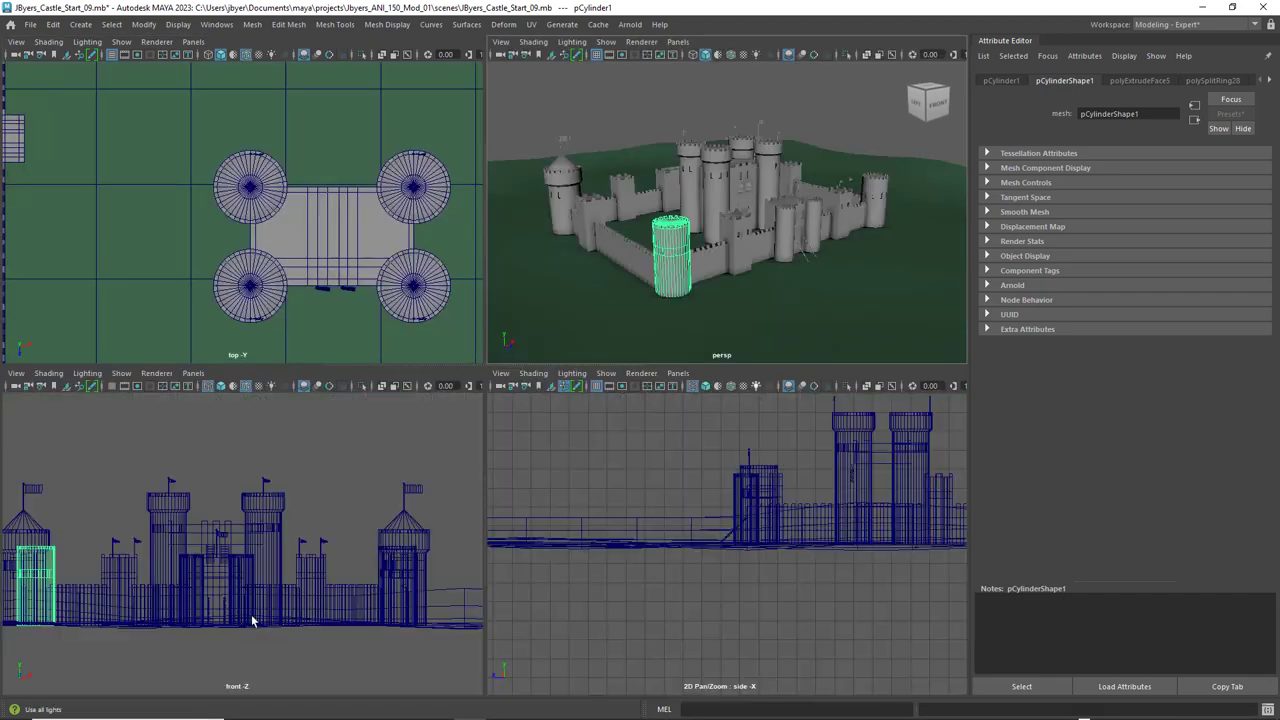
pyautogui.press('space')
pyautogui.scroll(-2, 478, 478)
pyautogui.scroll(-1, 478, 478)
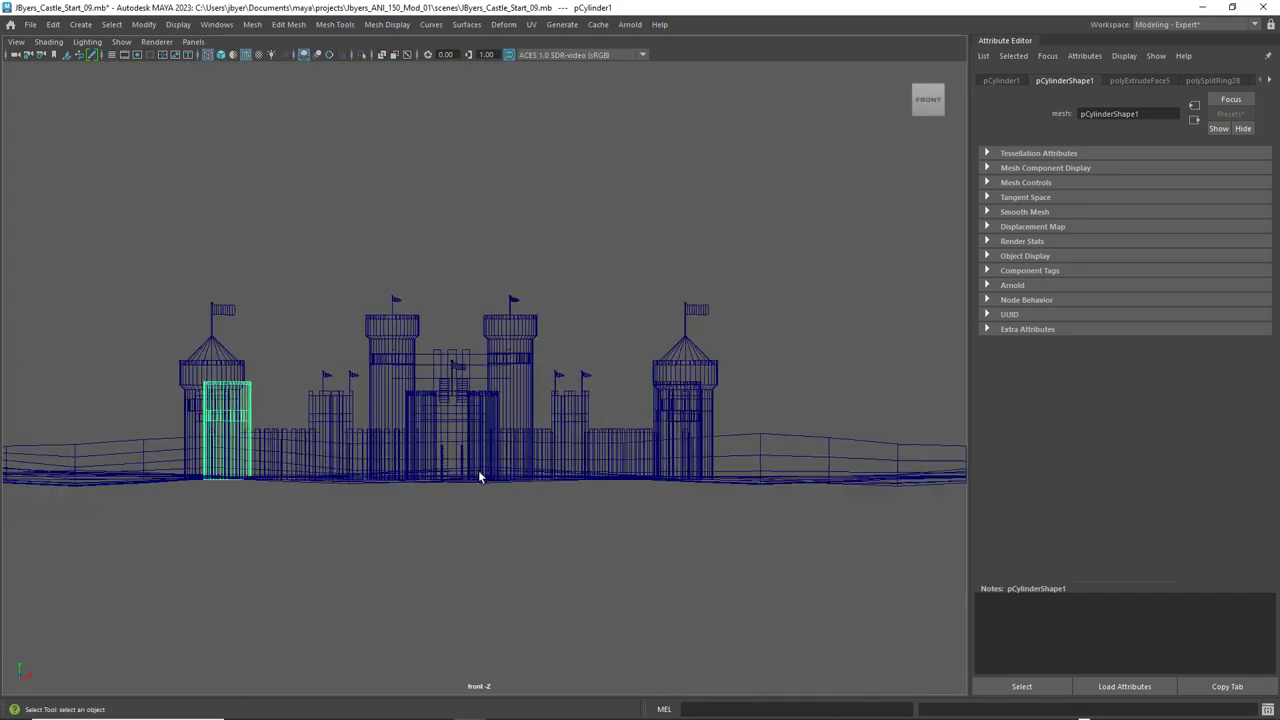
pyautogui.scroll(3, 478, 478)
pyautogui.scroll(-1, 478, 478)
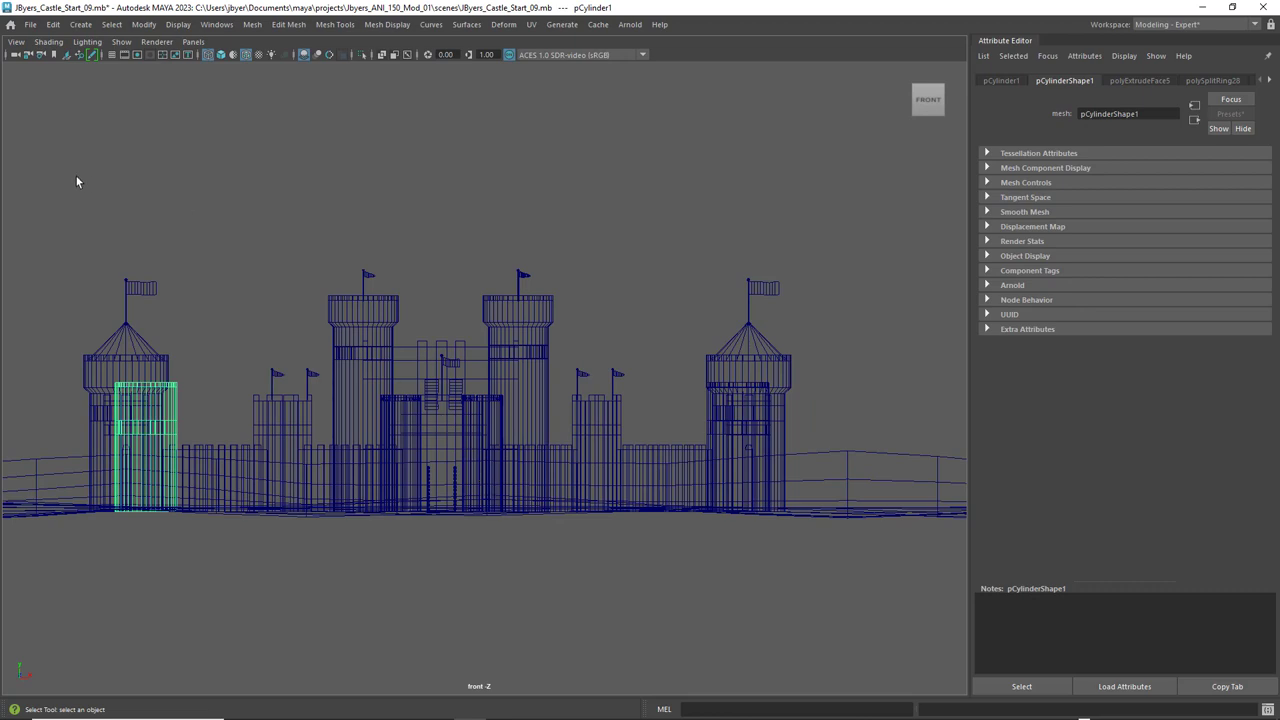
pyautogui.moveTo(46, 183); pyautogui.dragTo(851, 566)
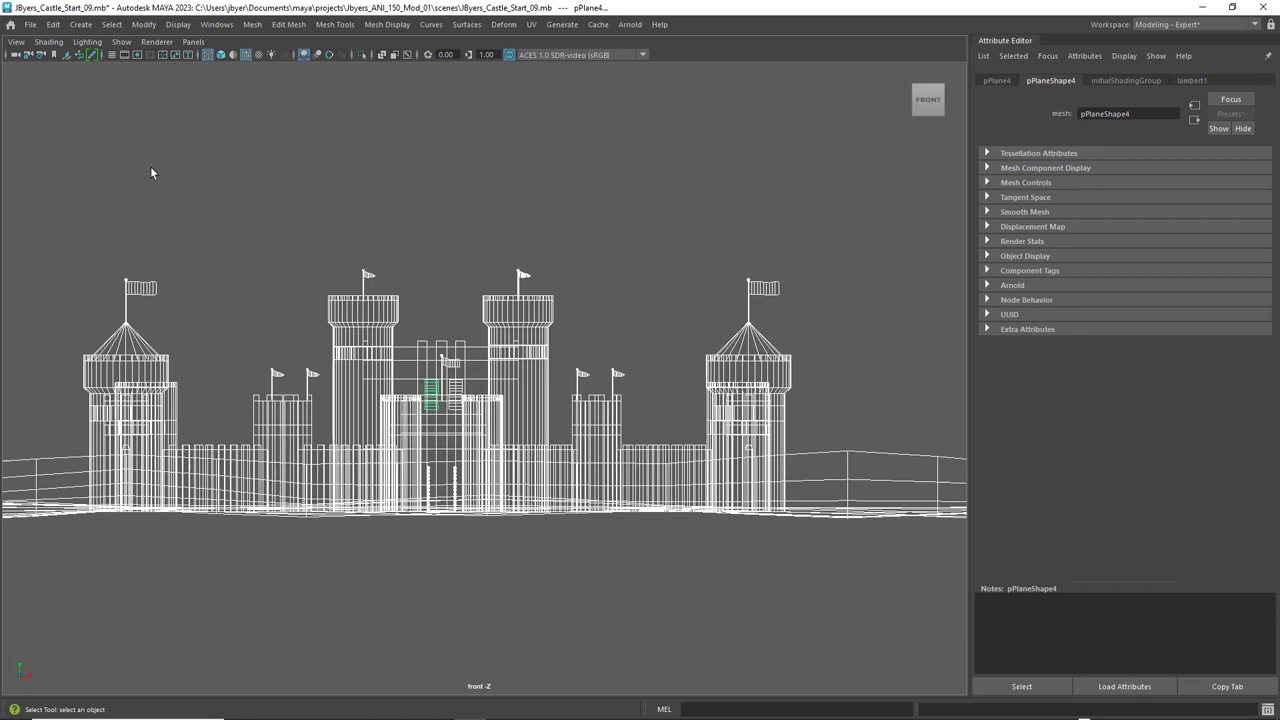
# - Remove the ground plane and all the tower and gate flags, including their poles, from the selection
pyautogui.keyDown('ctrl'); pyautogui.click(879, 457); pyautogui.keyUp('ctrl')
pyautogui.keyDown('ctrl'); pyautogui.click(763, 288); pyautogui.keyUp('ctrl')
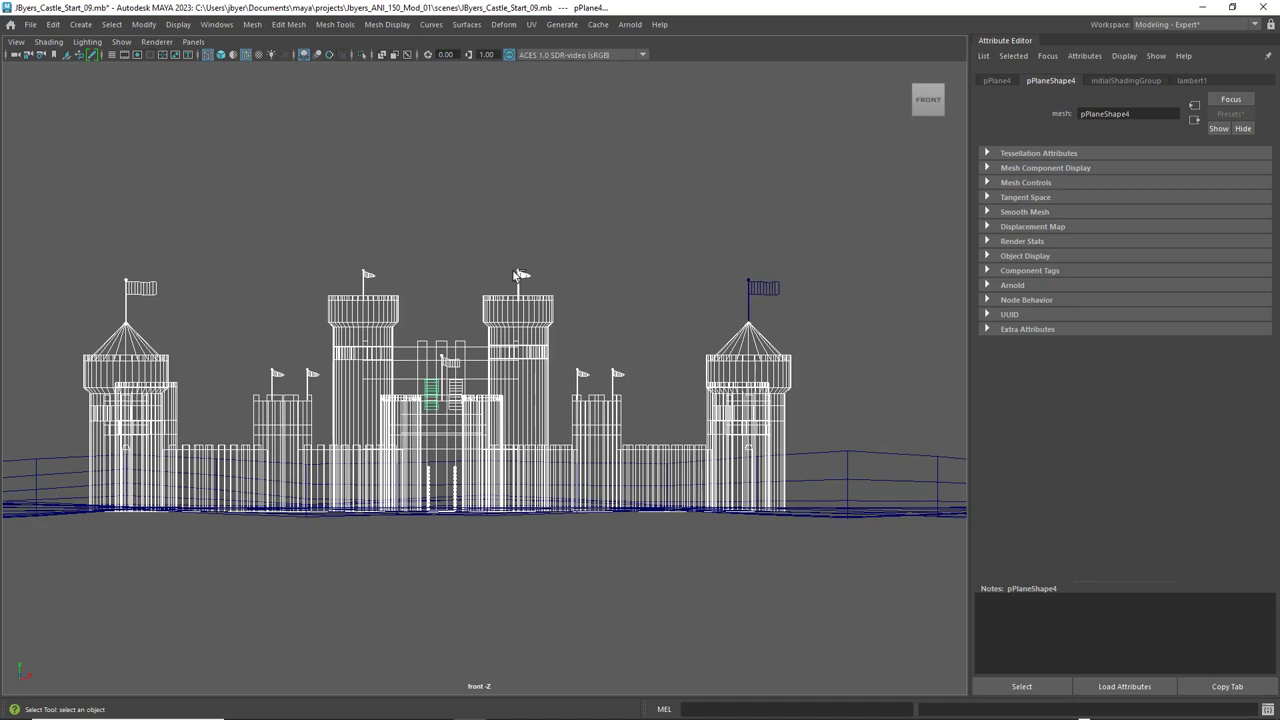
pyautogui.keyDown('ctrl'); pyautogui.click(522, 275); pyautogui.keyUp('ctrl')
pyautogui.keyDown('ctrl'); pyautogui.moveTo(535, 280); pyautogui.dragTo(535, 279); pyautogui.keyUp('ctrl')
pyautogui.keyDown('ctrl'); pyautogui.moveTo(351, 248); pyautogui.dragTo(400, 295); pyautogui.keyUp('ctrl')
pyautogui.keyDown('ctrl'); pyautogui.moveTo(108, 243); pyautogui.dragTo(186, 321); pyautogui.keyUp('ctrl')
pyautogui.keyDown('ctrl'); pyautogui.moveTo(266, 360); pyautogui.dragTo(324, 400); pyautogui.keyUp('ctrl')
pyautogui.keyDown('ctrl'); pyautogui.click(455, 365); pyautogui.keyUp('ctrl')
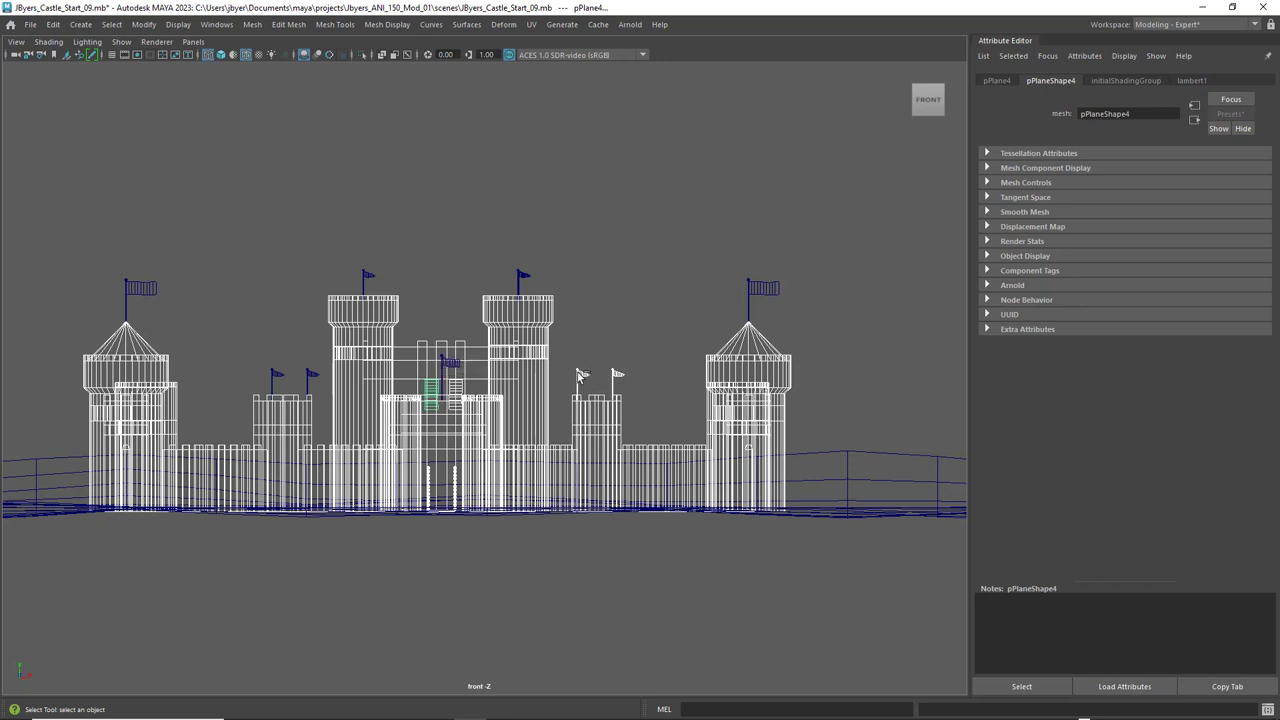
pyautogui.keyDown('ctrl'); pyautogui.moveTo(569, 359); pyautogui.dragTo(634, 390); pyautogui.keyUp('ctrl')
# - Remove the two hanging banners above the gate from the selection and return to the four-view layout
pyautogui.keyDown('ctrl'); pyautogui.click(434, 393); pyautogui.keyUp('ctrl')
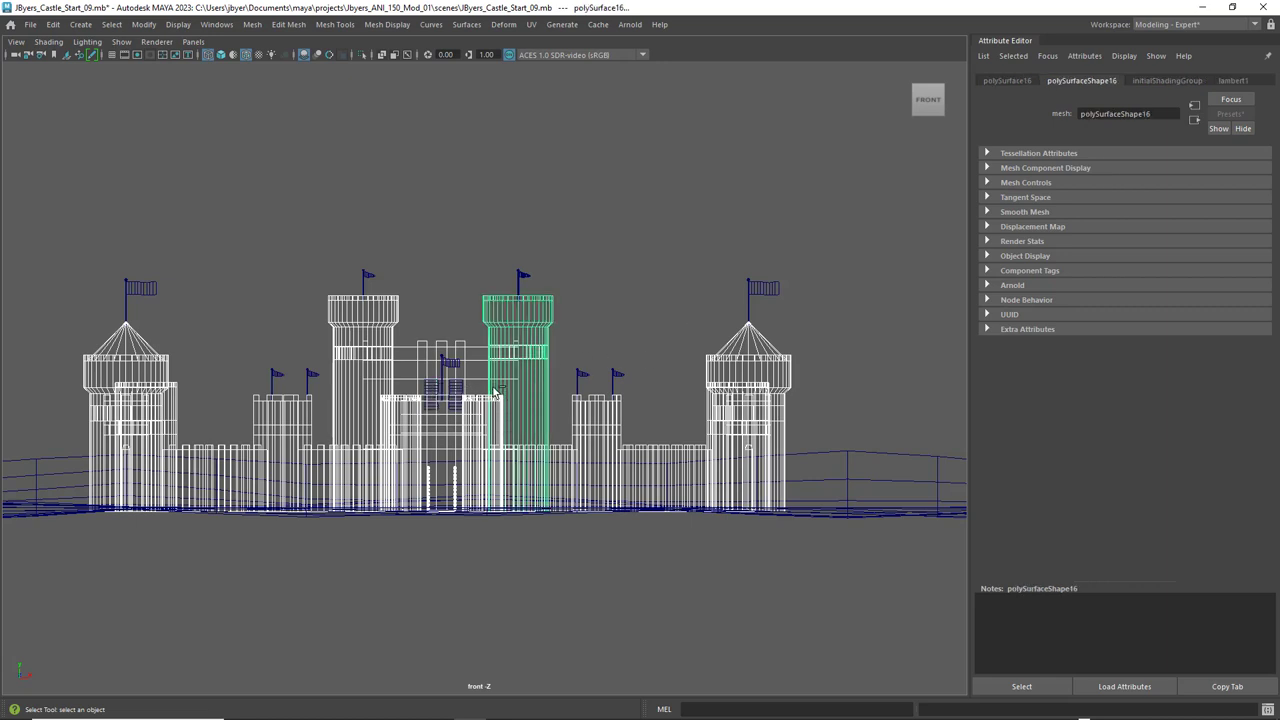
pyautogui.hotkey('ctrl', 'z')
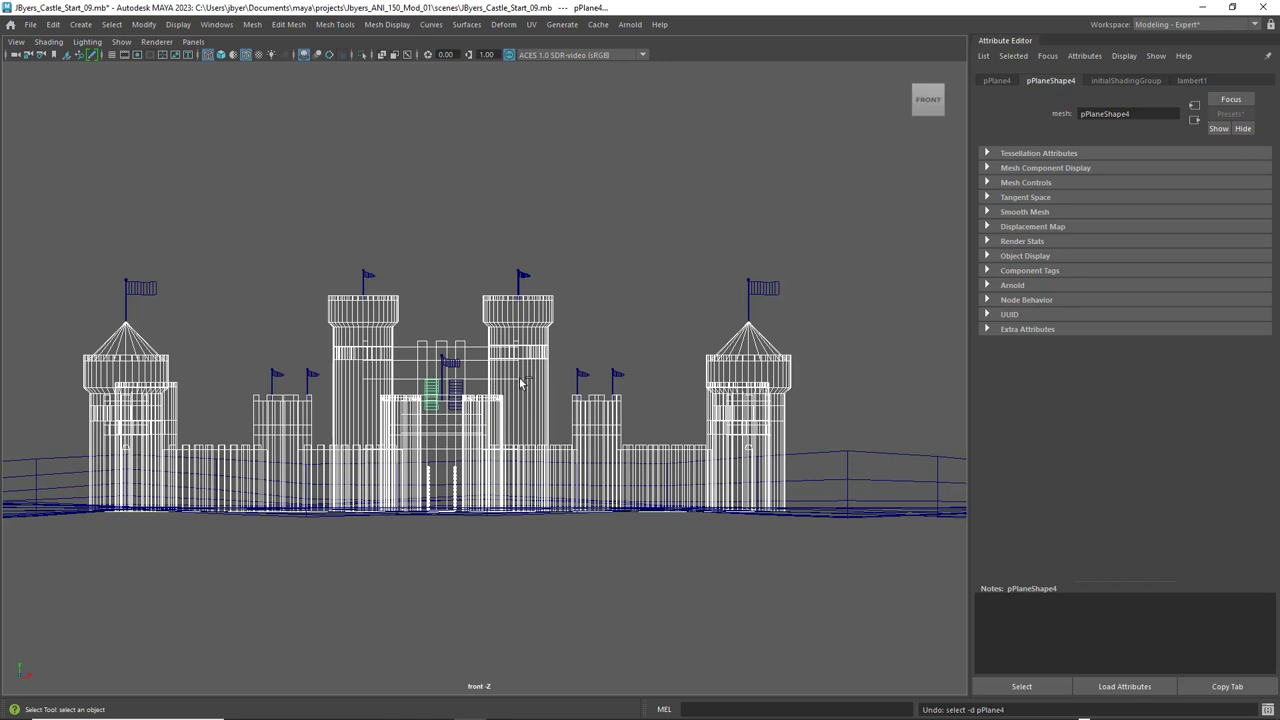
pyautogui.scroll(5, 425, 395)
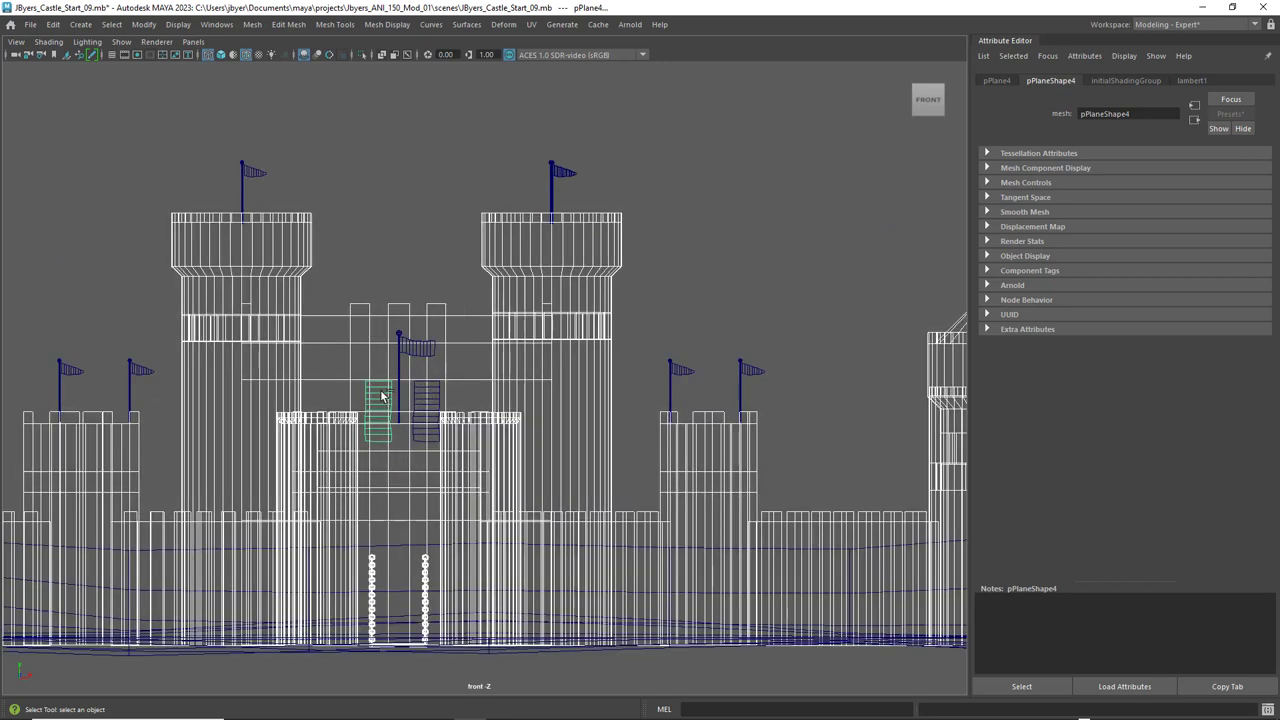
pyautogui.hotkey('shift', 'z')
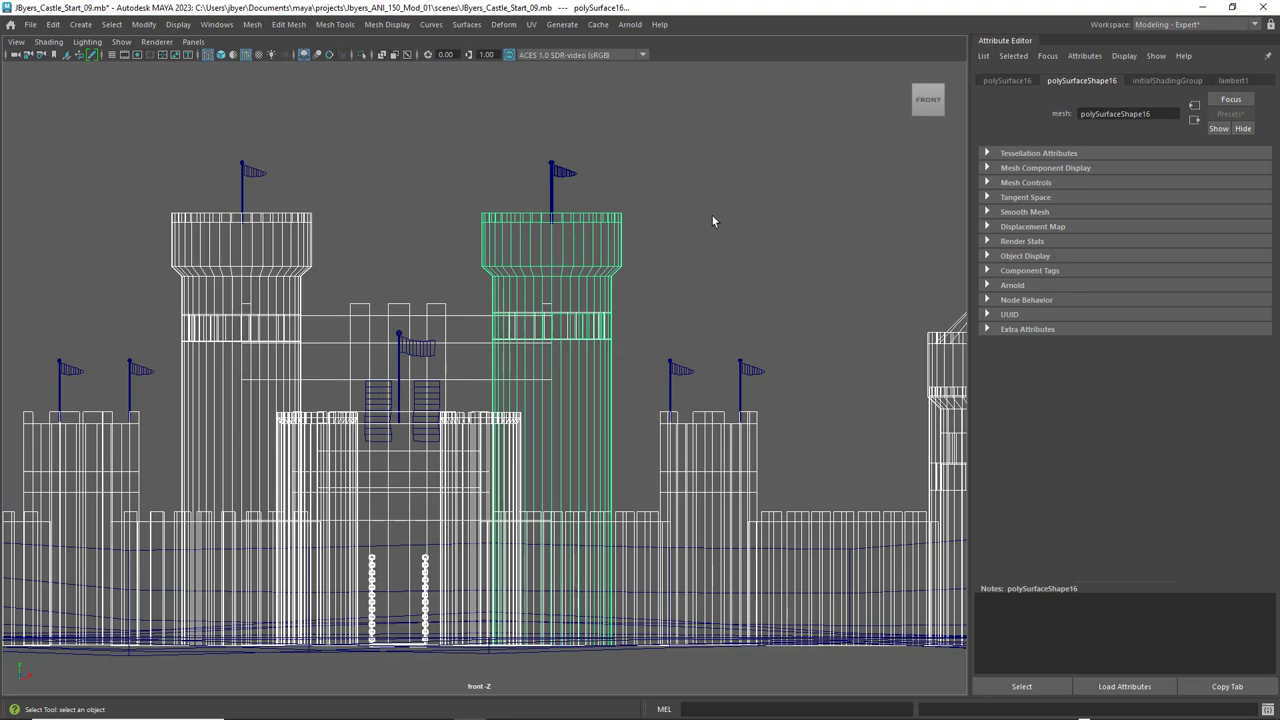
pyautogui.scroll(-5, 710, 216)
pyautogui.press('space')
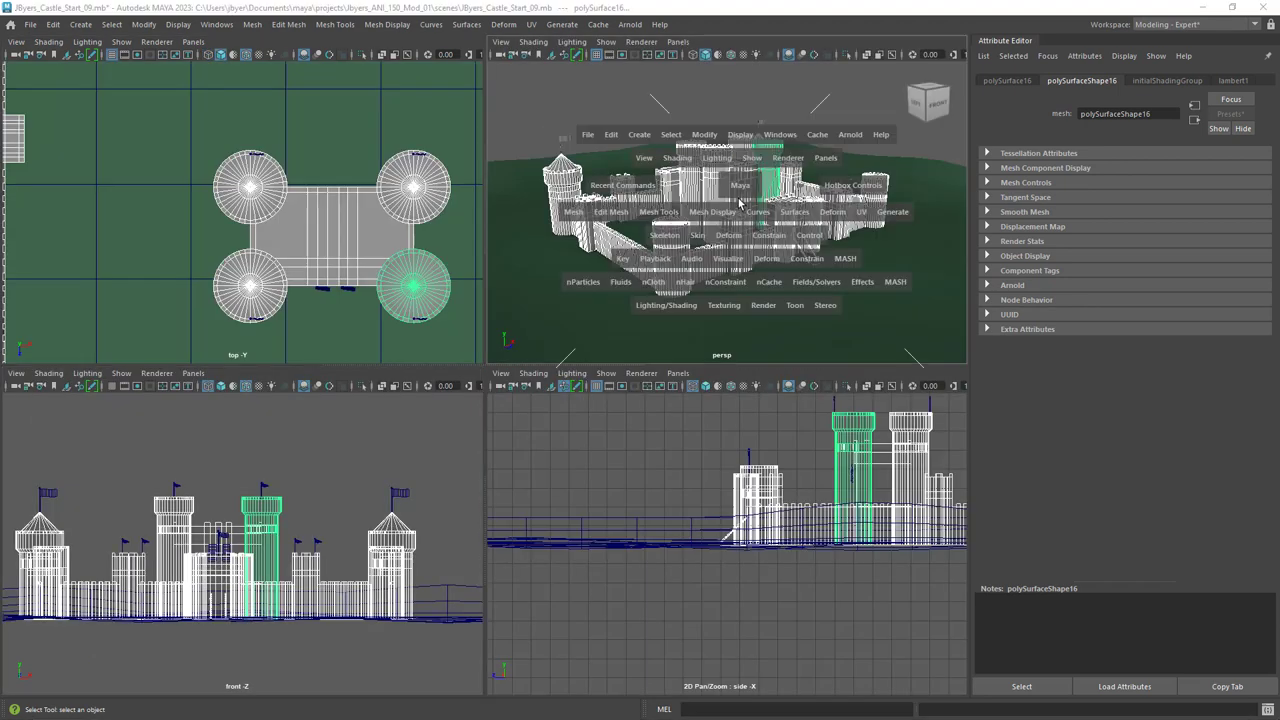
# - Show the perspective view full size and assign a new Arnold aiStandardSurface material to the selected castle
pyautogui.press('space')
pyautogui.moveTo(640, 390)
pyautogui.keyDown('alt'); pyautogui.mouseDown()
pyautogui.moveTo(552, 377)
pyautogui.moveTo(627, 388)
pyautogui.moveTo(589, 395)
pyautogui.moveTo(632, 390)
pyautogui.mouseUp(); pyautogui.keyUp('alt')
pyautogui.keyDown('alt'); pyautogui.moveTo(632, 390); pyautogui.dragTo(578, 353, button='right'); pyautogui.keyUp('alt')
pyautogui.keyDown('alt'); pyautogui.moveTo(578, 353); pyautogui.dragTo(553, 343); pyautogui.keyUp('alt')
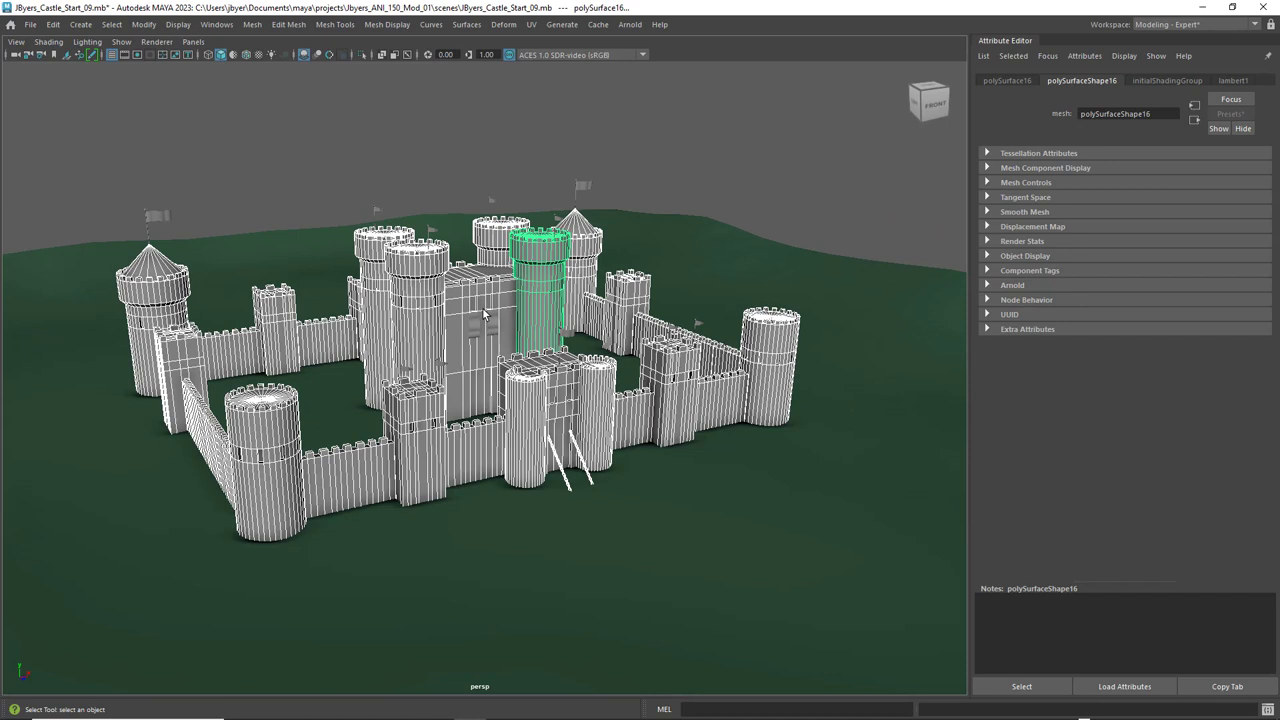
pyautogui.moveTo(429, 314); pyautogui.dragTo(427, 650, button='right')
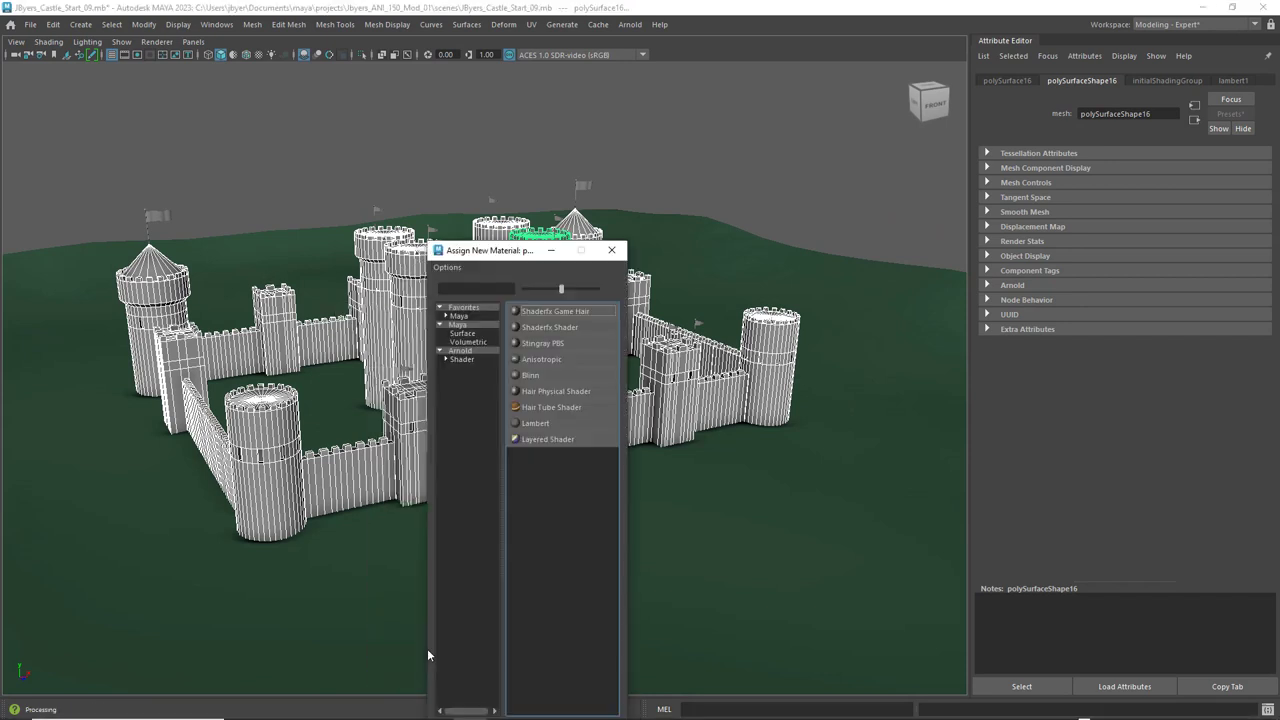
pyautogui.click(459, 359)
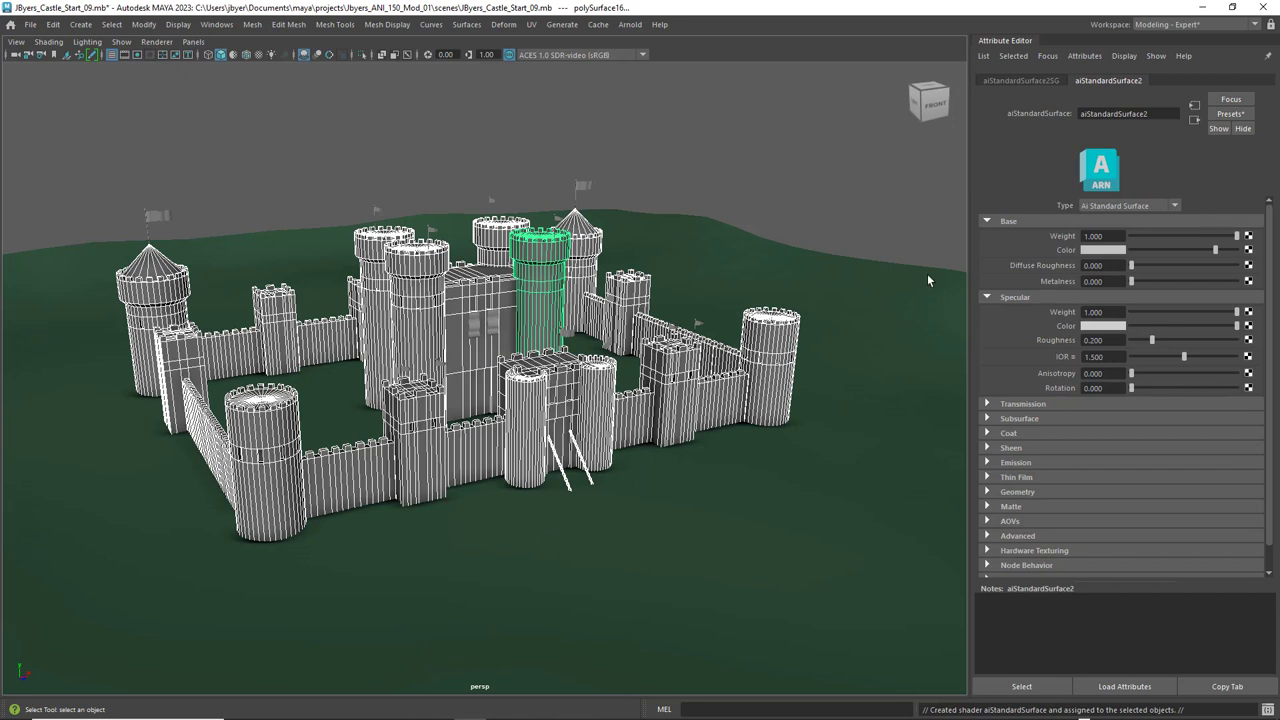
# - Set the castle material's specular IOR to 1 and its specular roughness to 0.5
pyautogui.click(1116, 357)
pyautogui.write('1')
pyautogui.press('Return')
pyautogui.click(1100, 340)
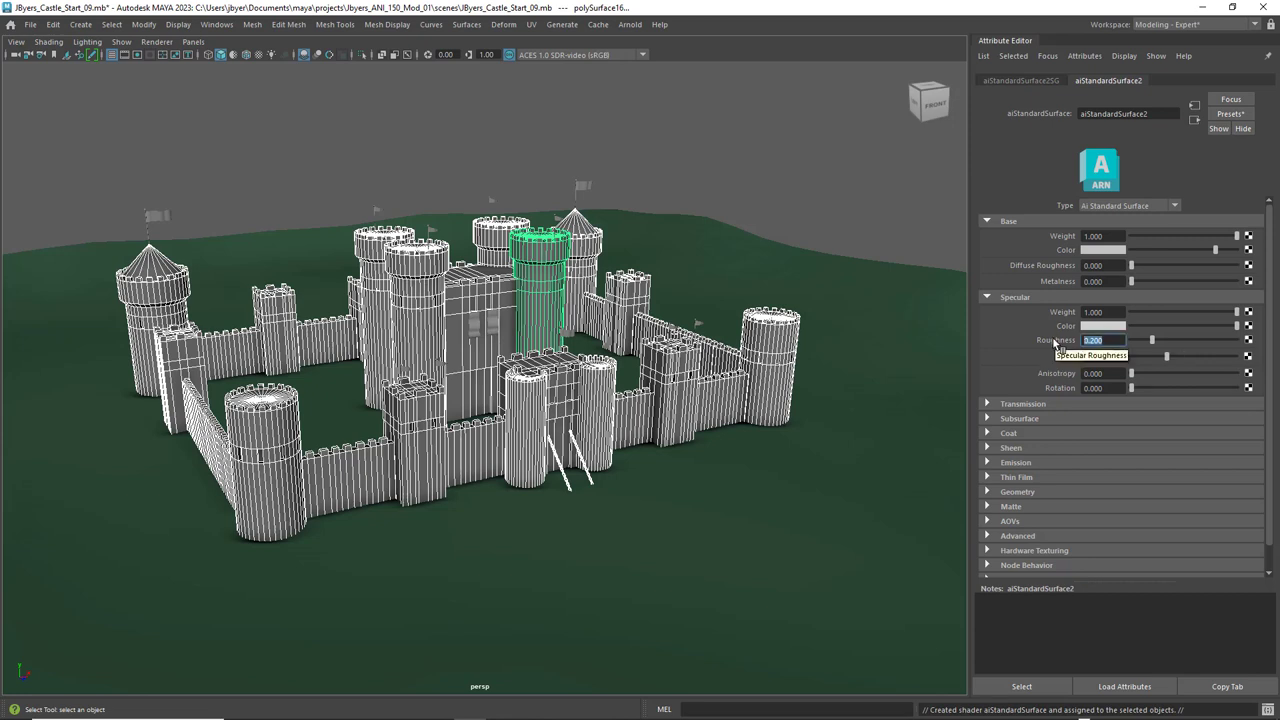
pyautogui.press('BackSpace')
pyautogui.press('Return')
# - Change the castle material's base color from the default to a reddish brown with hue 17.279, saturation 0.647 and value 0.663
pyautogui.click(1112, 250)
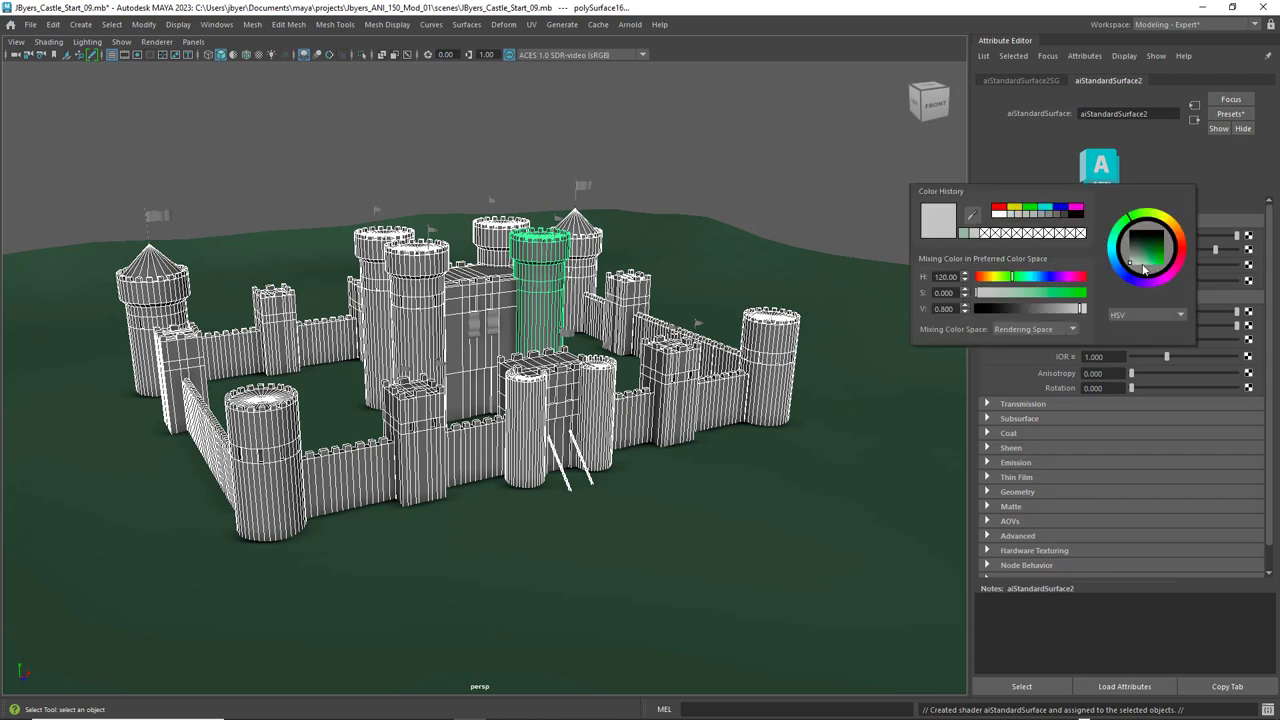
pyautogui.moveTo(1190, 243); pyautogui.dragTo(1182, 238)
pyautogui.click(1000, 209)
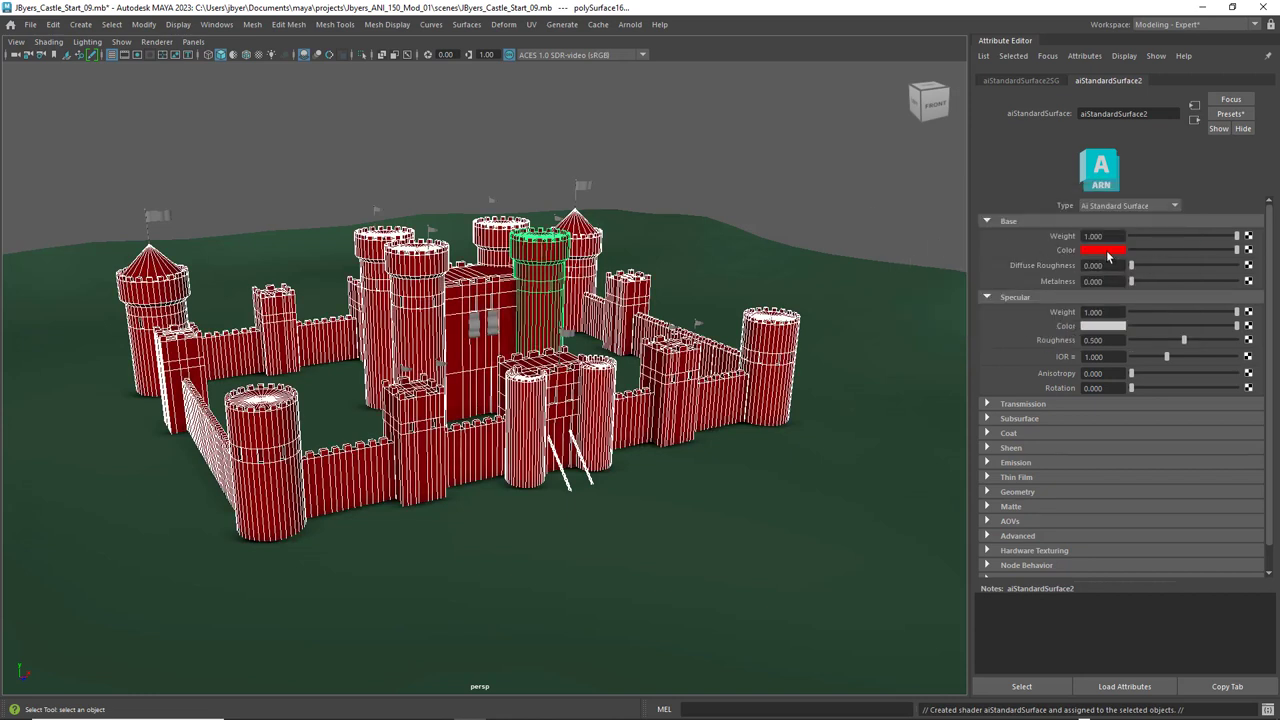
pyautogui.click(1108, 252)
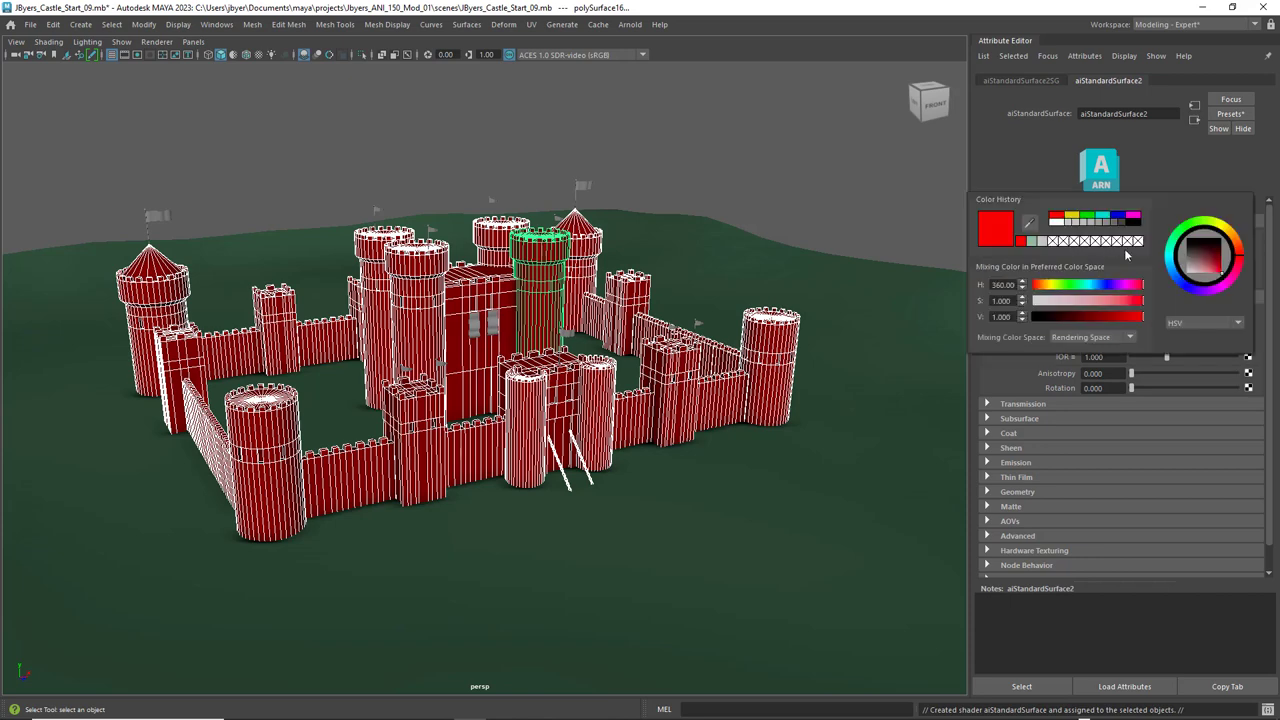
pyautogui.click(1240, 248)
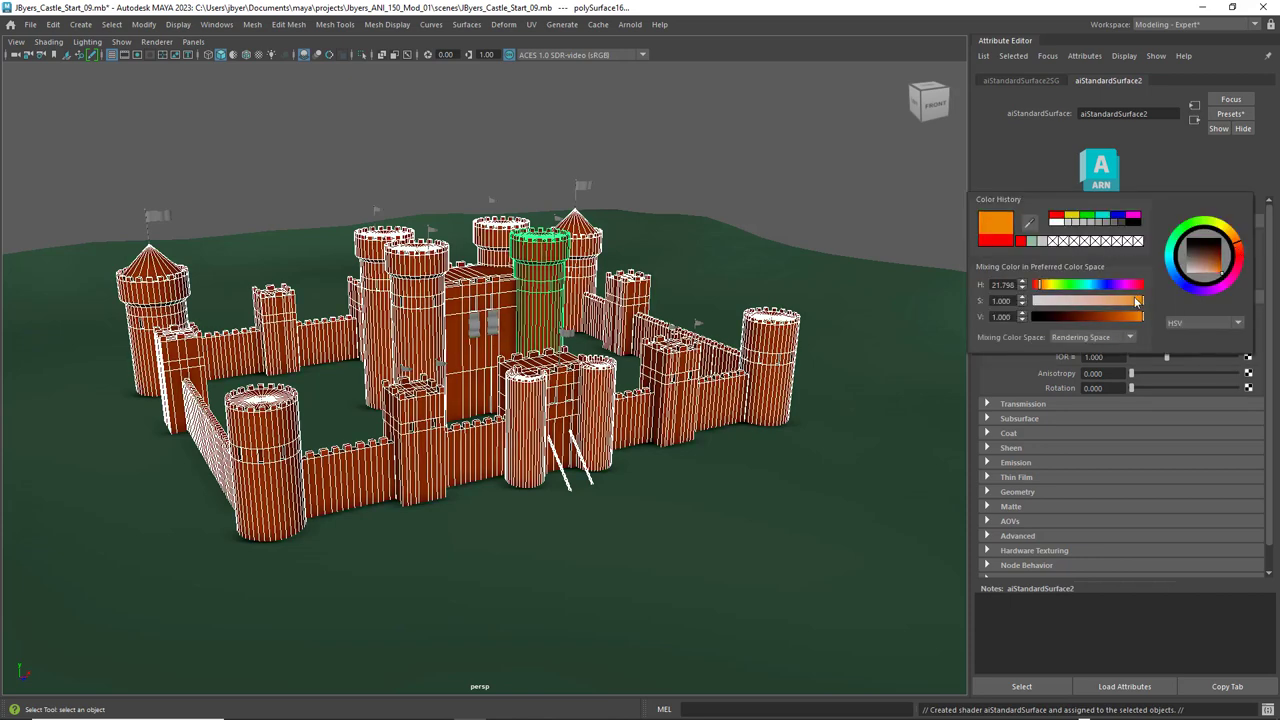
pyautogui.moveTo(1142, 300)
pyautogui.mouseDown()
pyautogui.moveTo(1084, 309)
pyautogui.moveTo(1133, 317)
pyautogui.mouseUp()
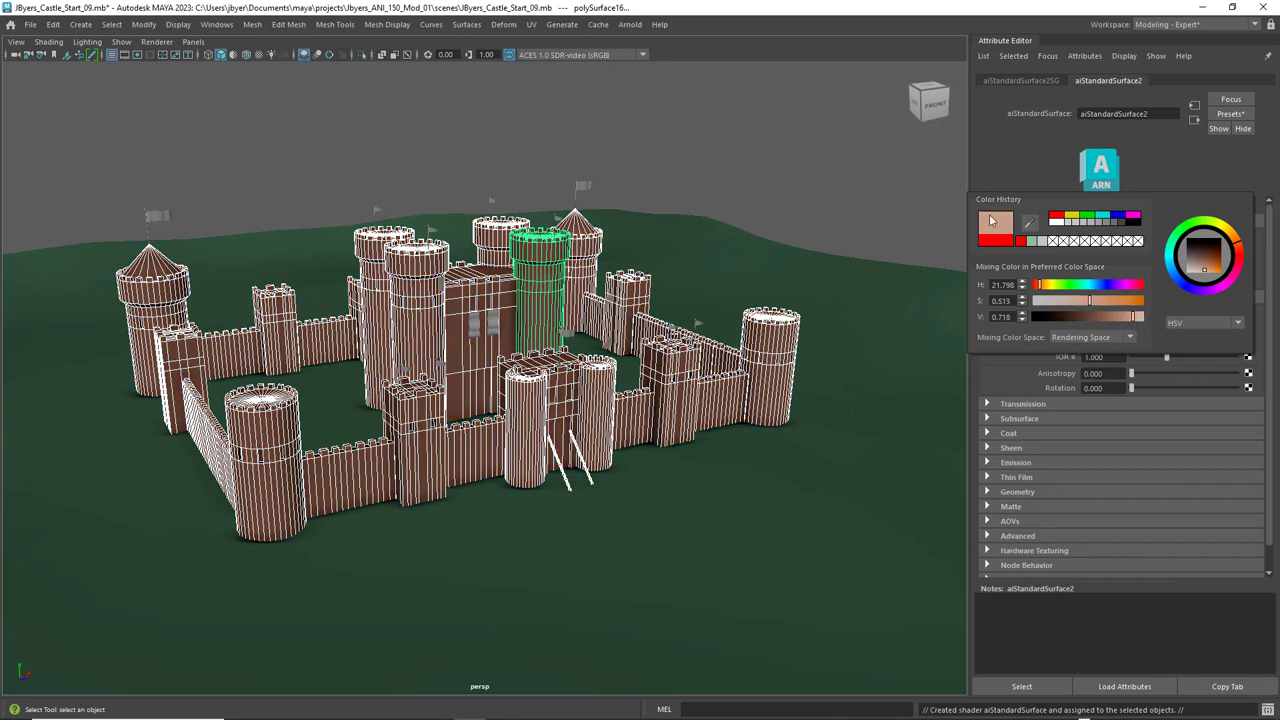
pyautogui.click(1203, 265)
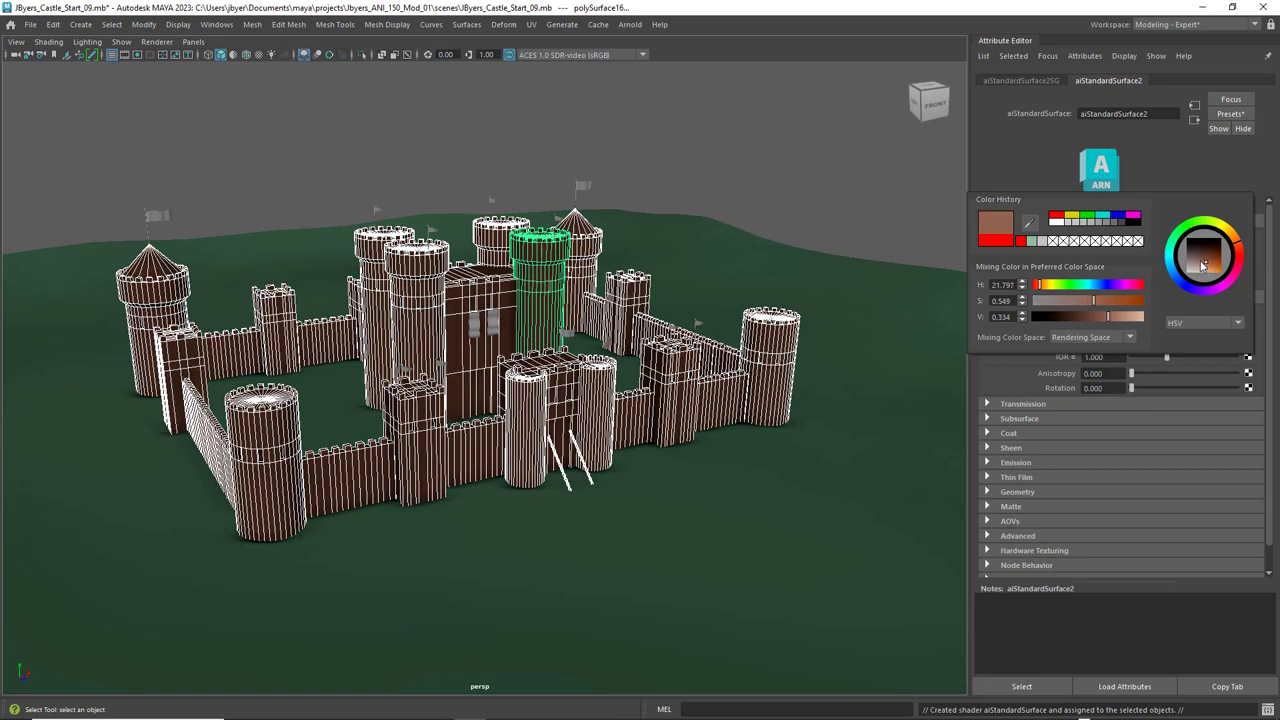
pyautogui.moveTo(1203, 265); pyautogui.dragTo(1237, 256)
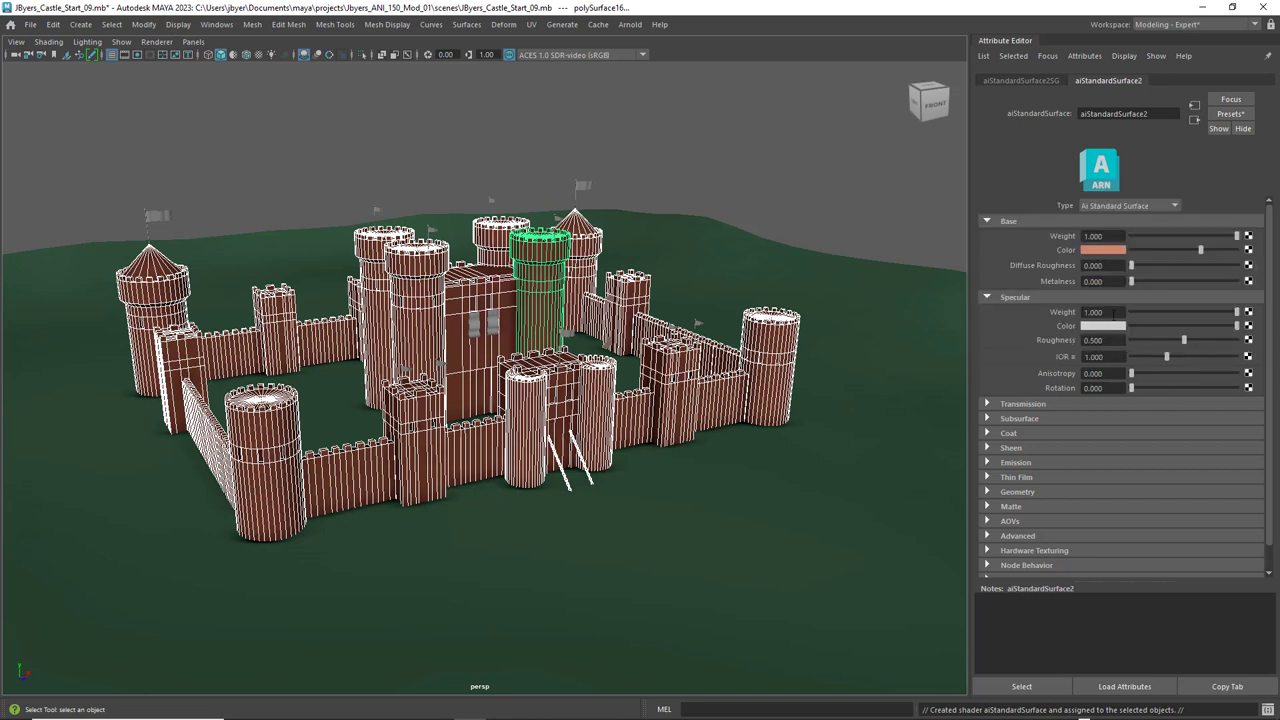
# - Lower the saturation of the castle's base color to about 0.308 and deselect the castle
pyautogui.click(1107, 249)
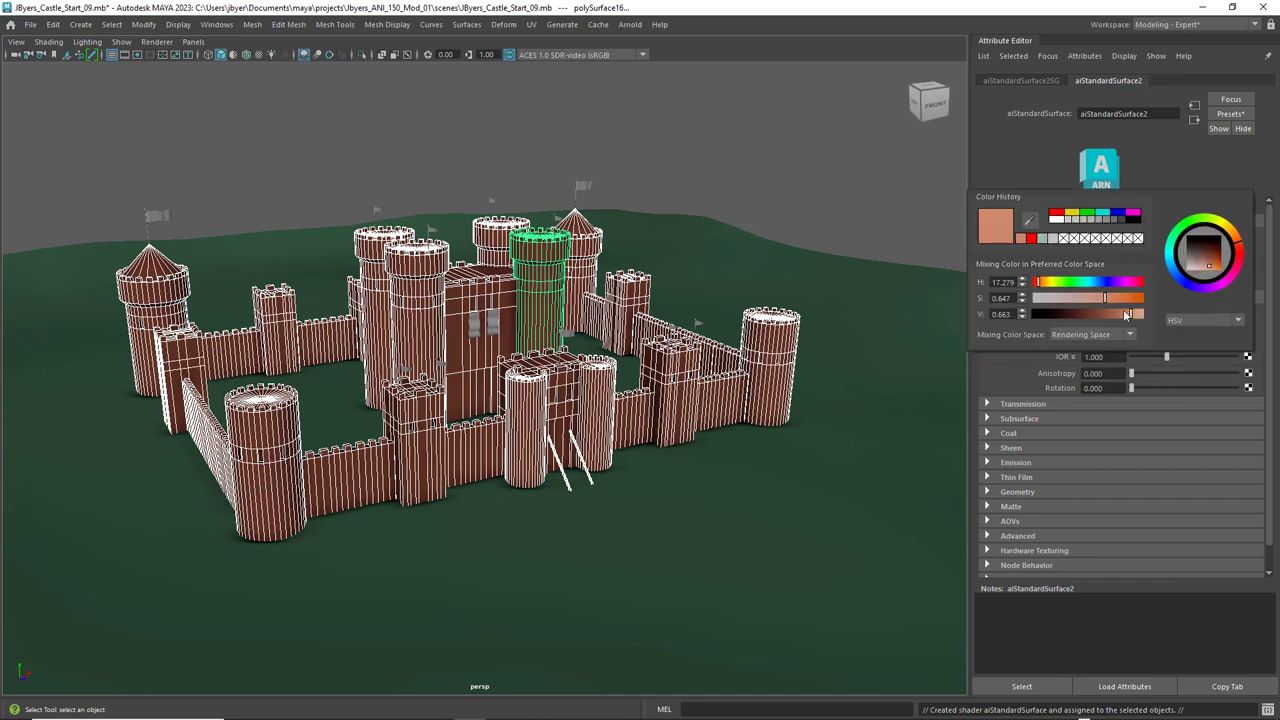
pyautogui.moveTo(1120, 296); pyautogui.dragTo(1070, 303)
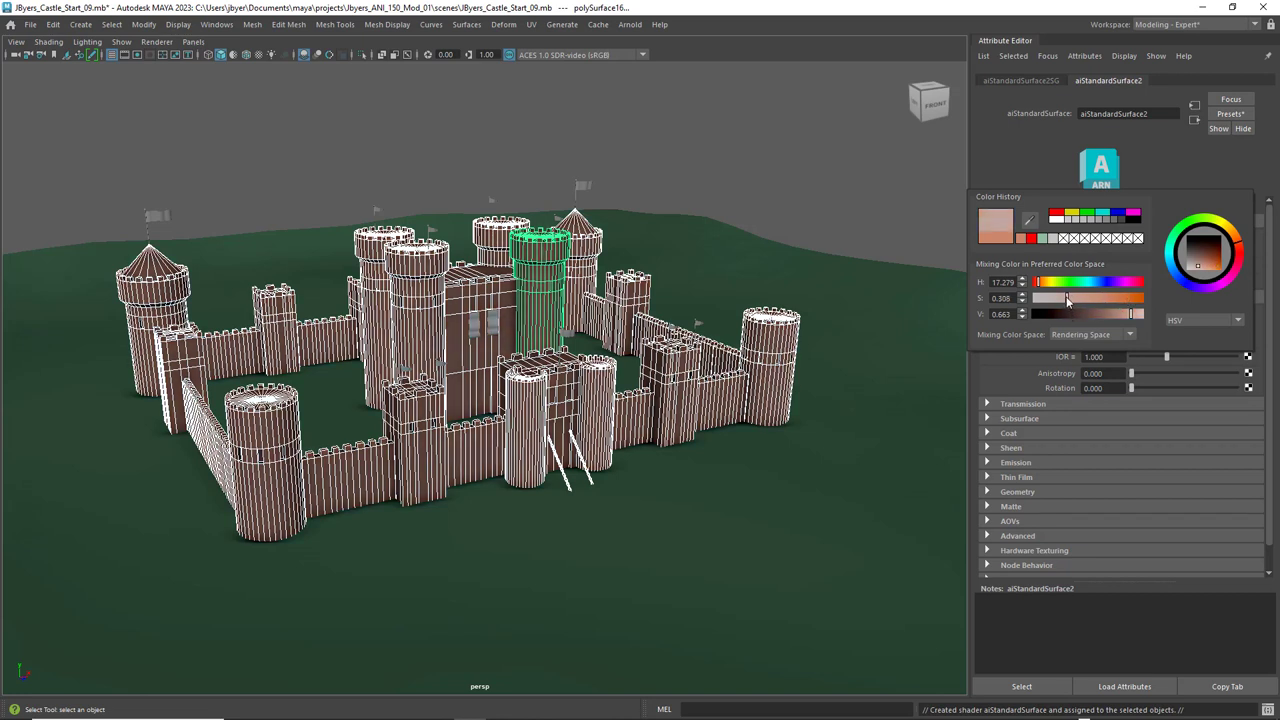
pyautogui.click(657, 197)
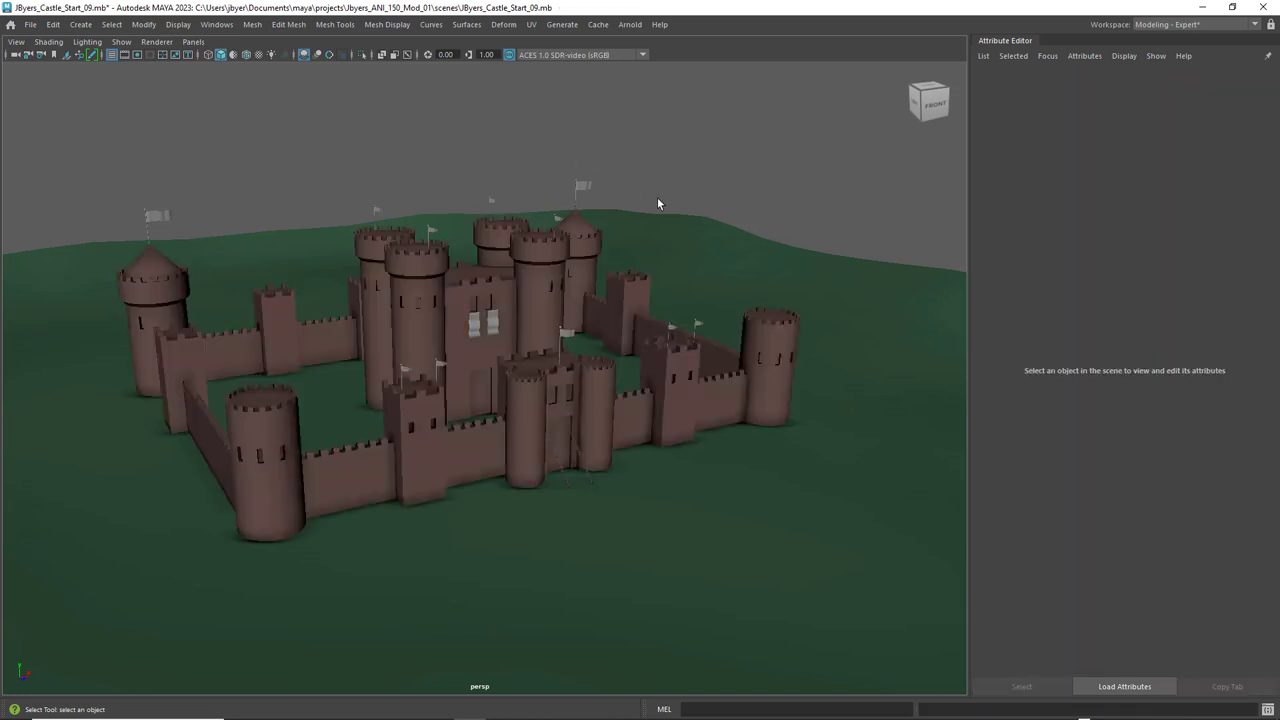
# - Select the large flag on the front pointed corner tower and separate its mesh into pole and cloth pieces
pyautogui.keyDown('alt'); pyautogui.moveTo(651, 197); pyautogui.dragTo(608, 235); pyautogui.keyUp('alt')
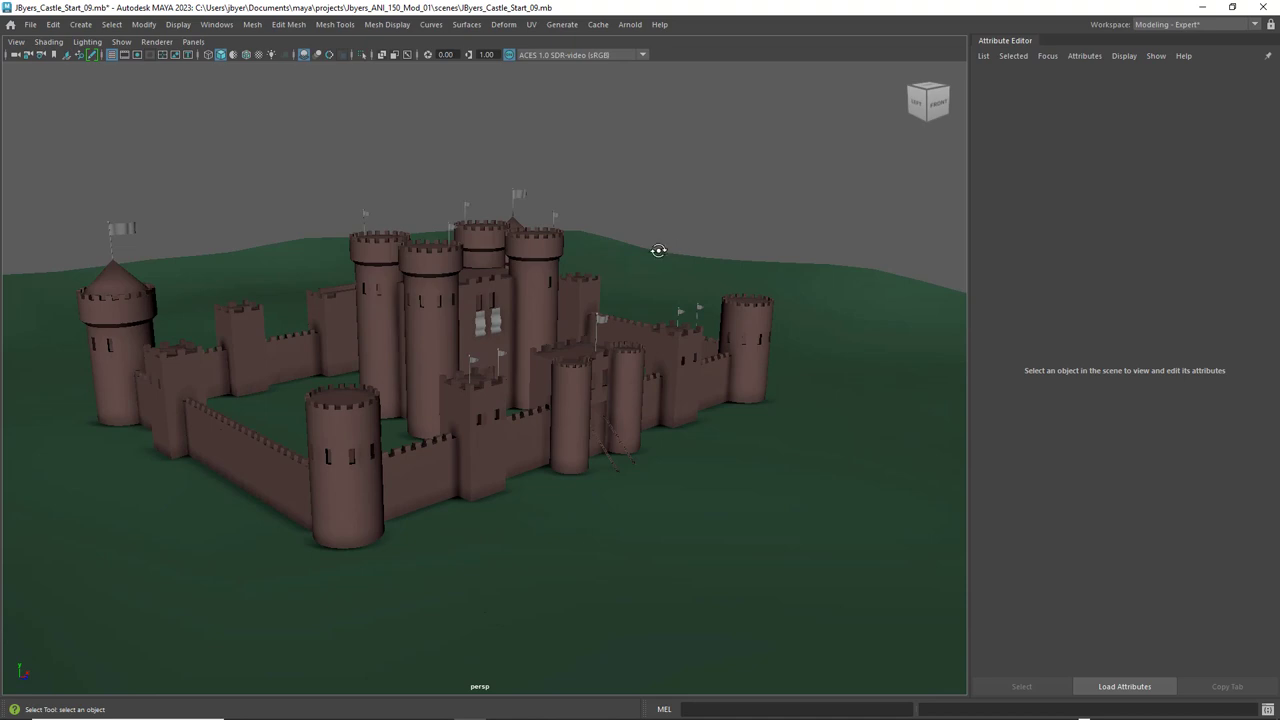
pyautogui.keyDown('alt'); pyautogui.moveTo(658, 250); pyautogui.dragTo(630, 232); pyautogui.keyUp('alt')
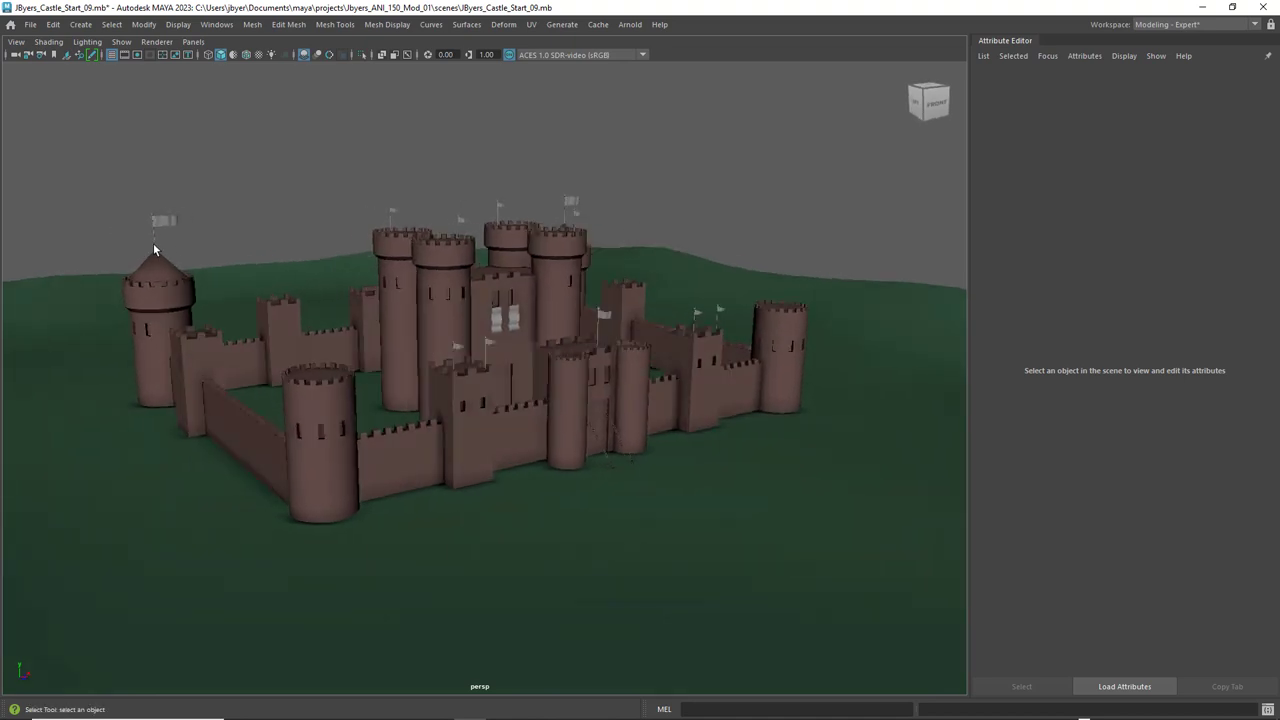
pyautogui.click(152, 237)
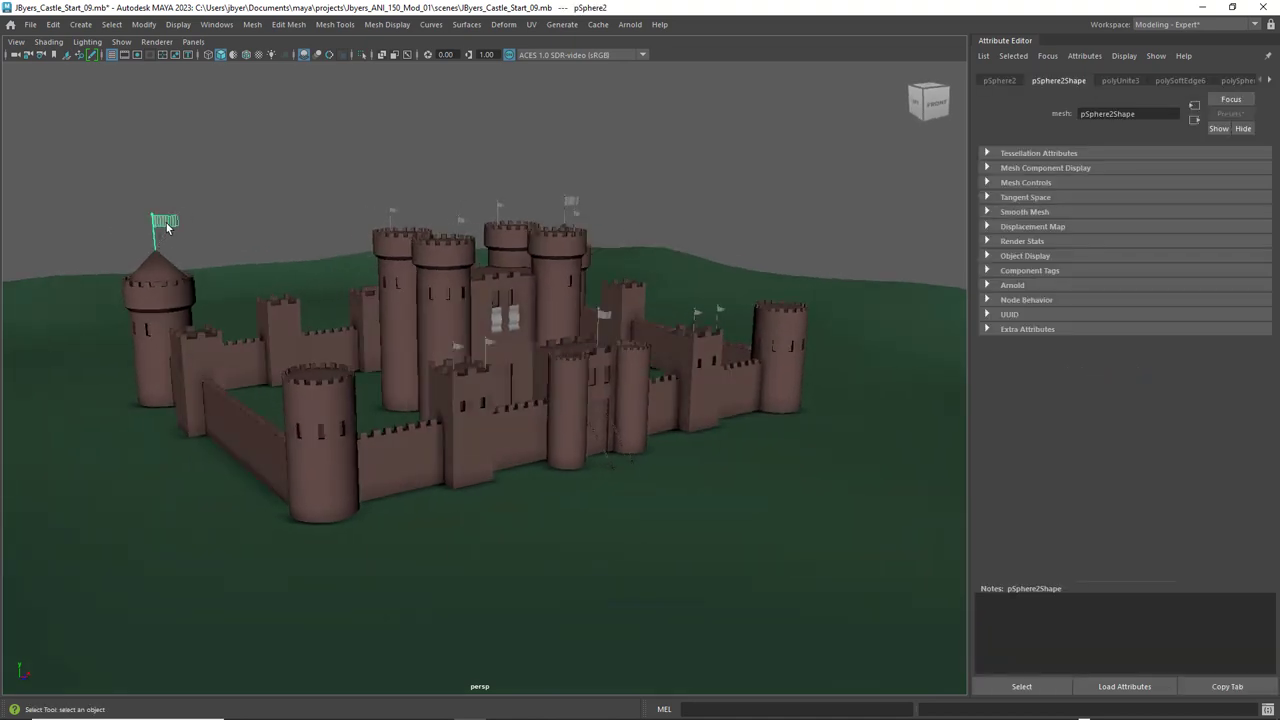
pyautogui.click(203, 201)
pyautogui.click(171, 228)
pyautogui.keyDown('alt'); pyautogui.moveTo(243, 204); pyautogui.dragTo(281, 219); pyautogui.keyUp('alt')
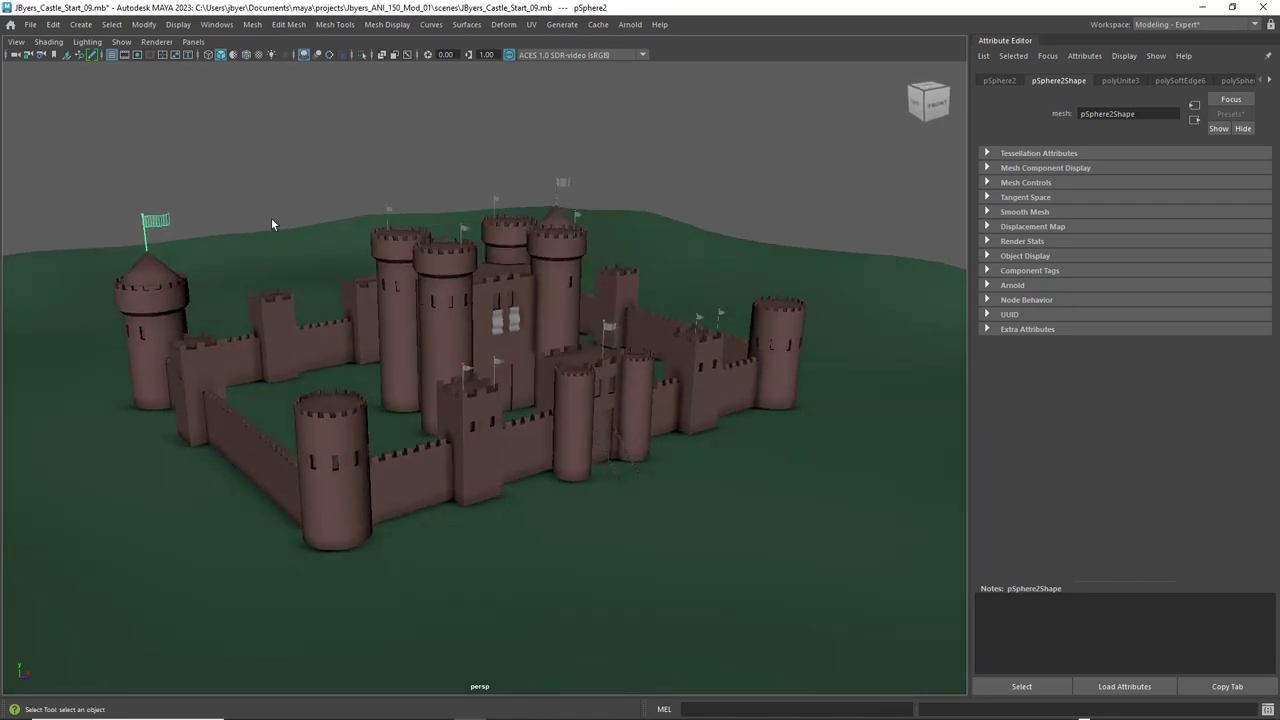
pyautogui.rightClick(167, 221)
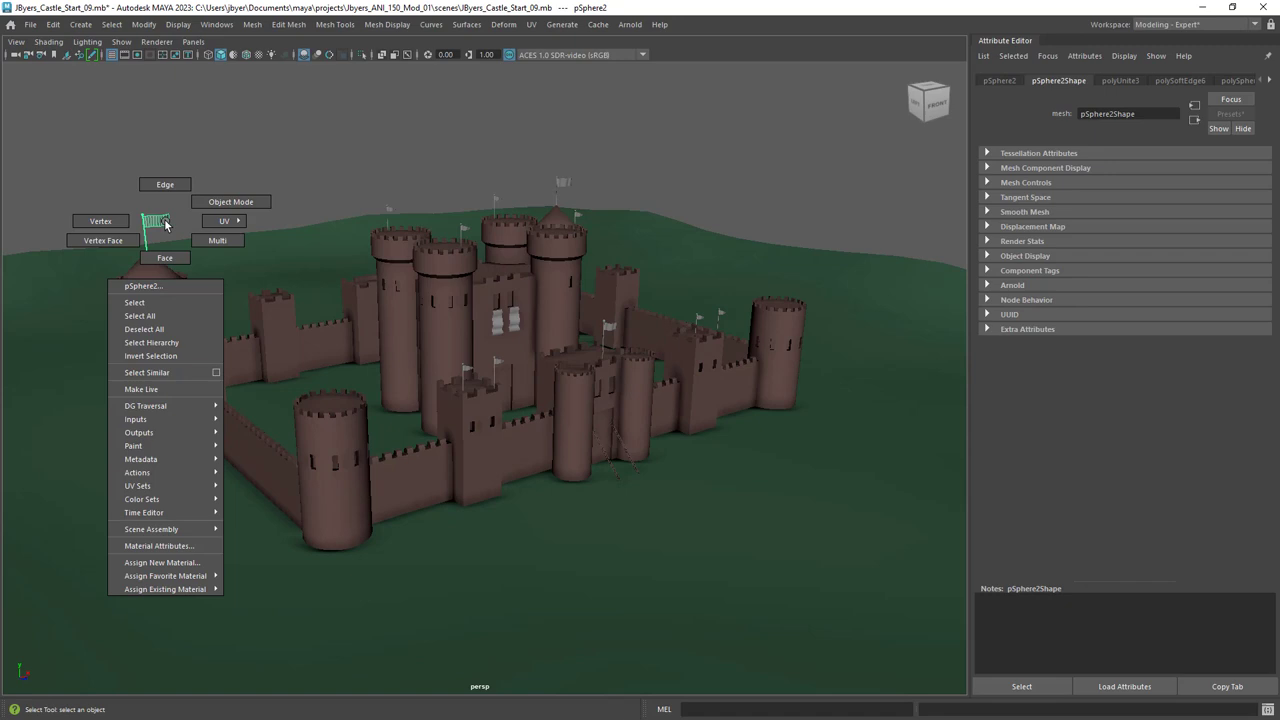
pyautogui.click(154, 303)
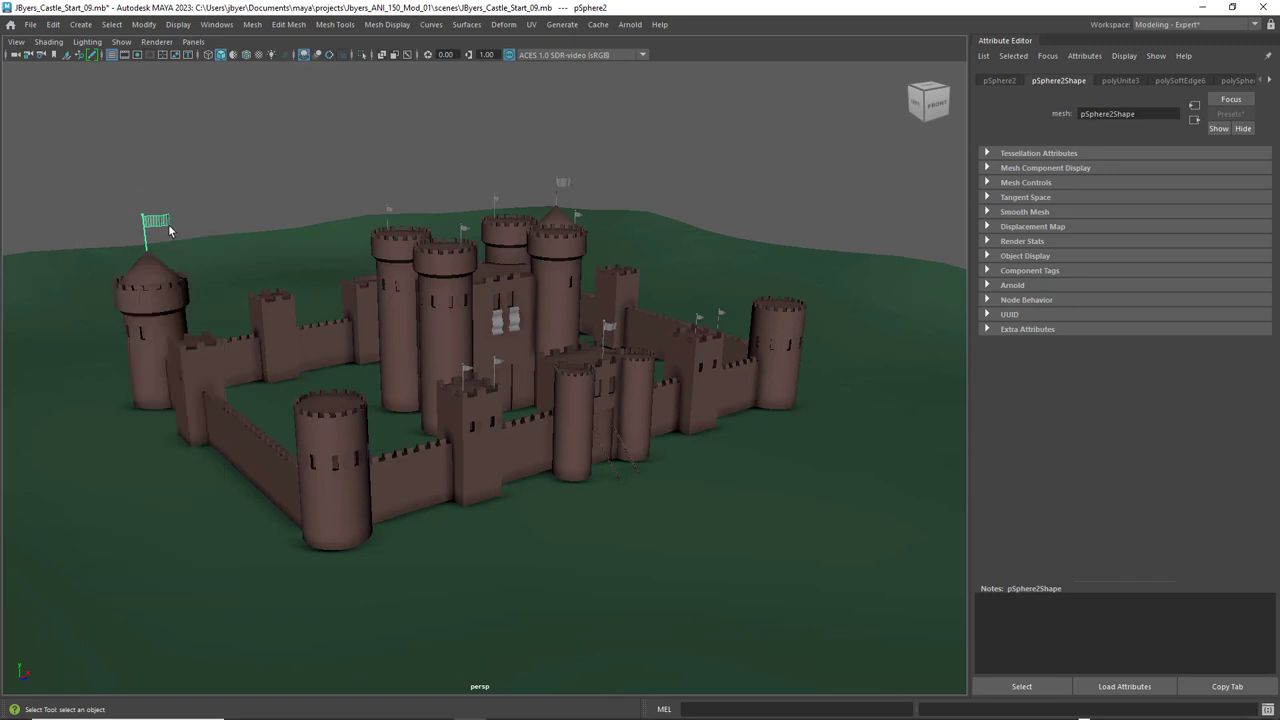
pyautogui.press('space')
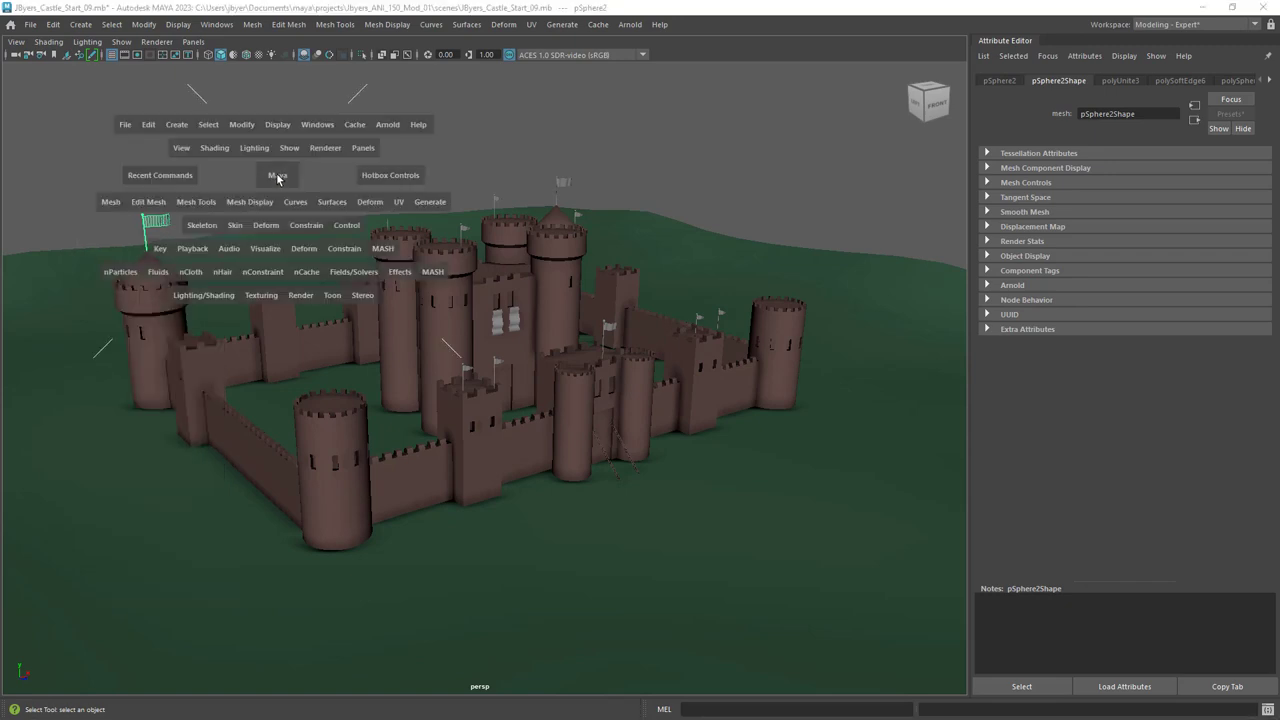
pyautogui.click(111, 202)
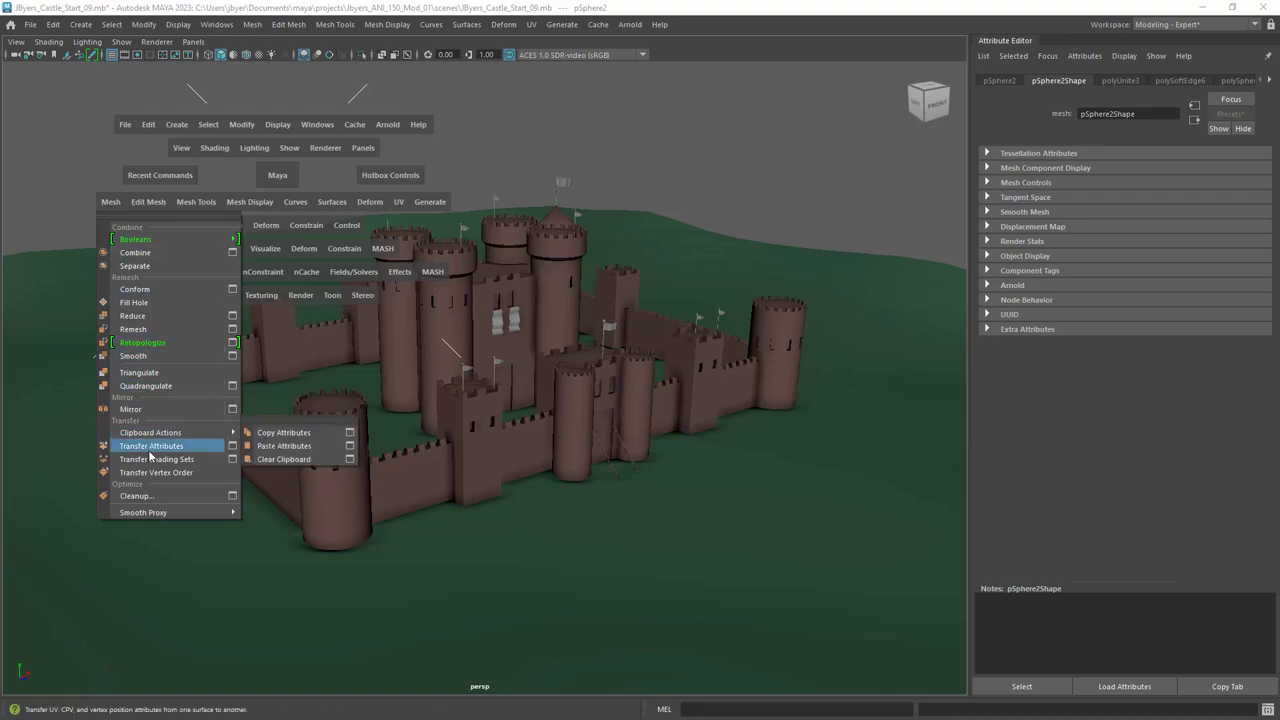
pyautogui.click(134, 265)
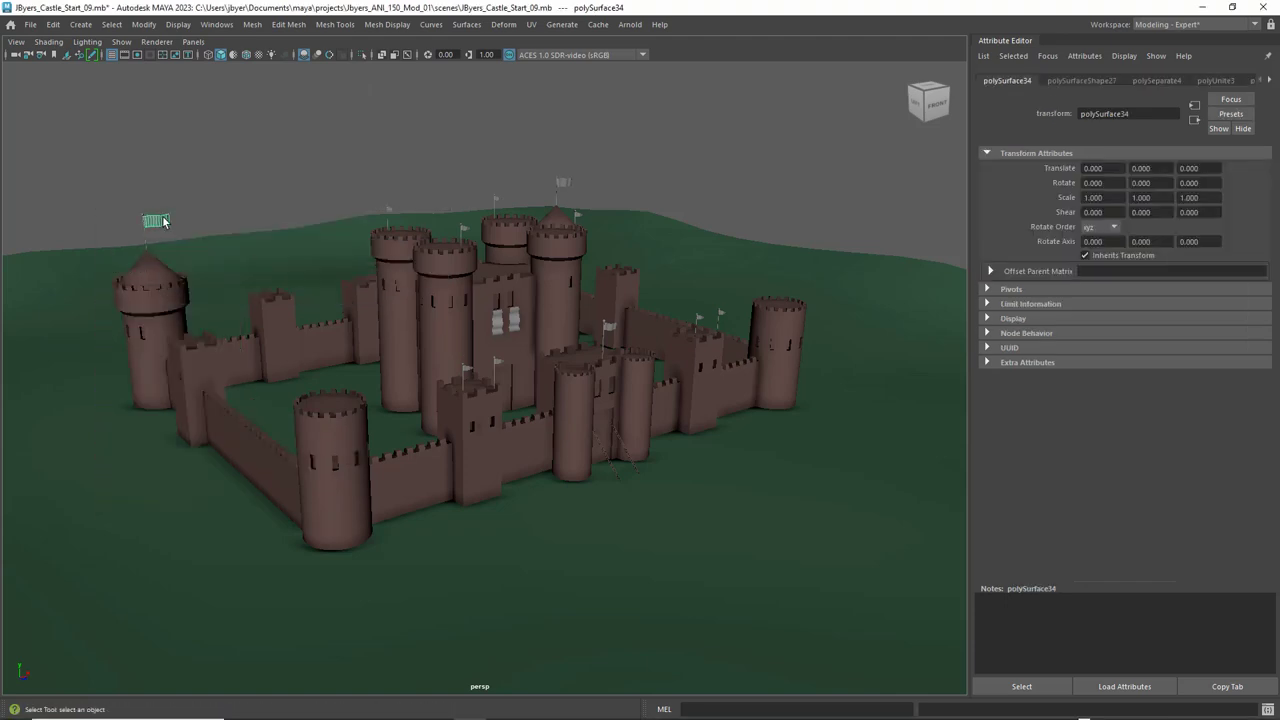
# - Separate the flag on the keep's rear-left round tower into individual pieces
pyautogui.click(391, 212)
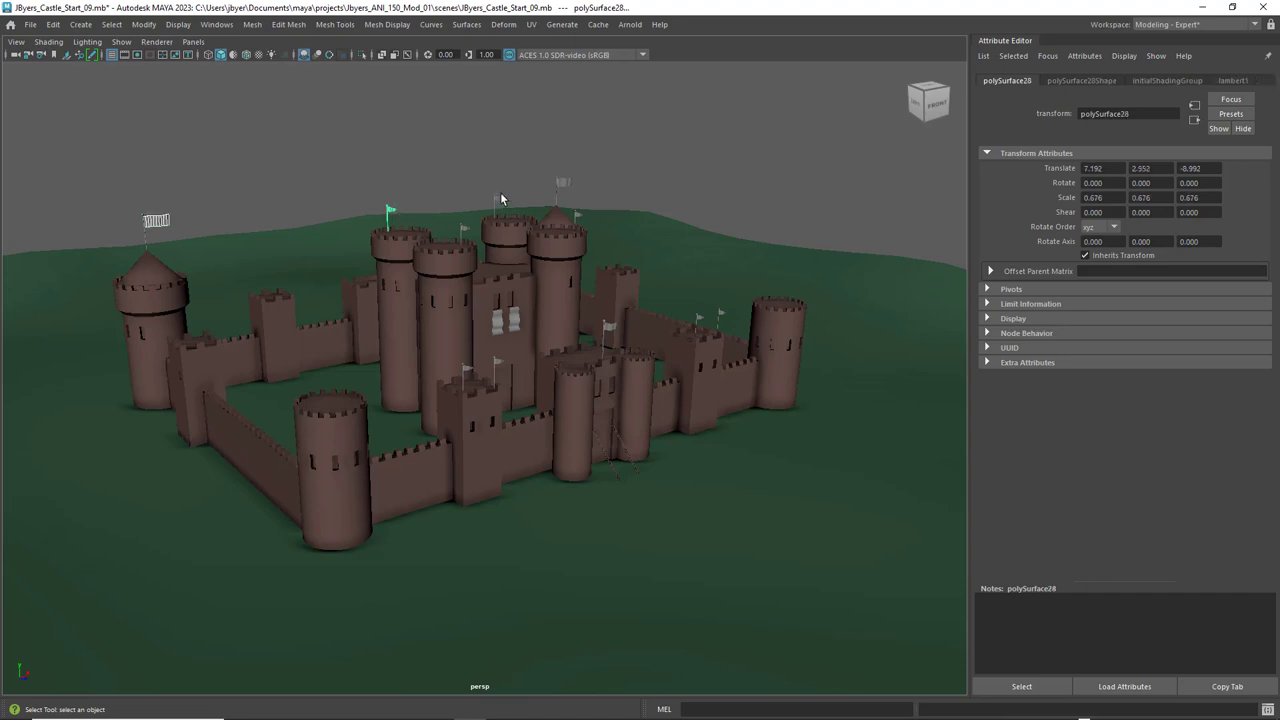
pyautogui.click(394, 217)
pyautogui.click(393, 212)
pyautogui.press('space')
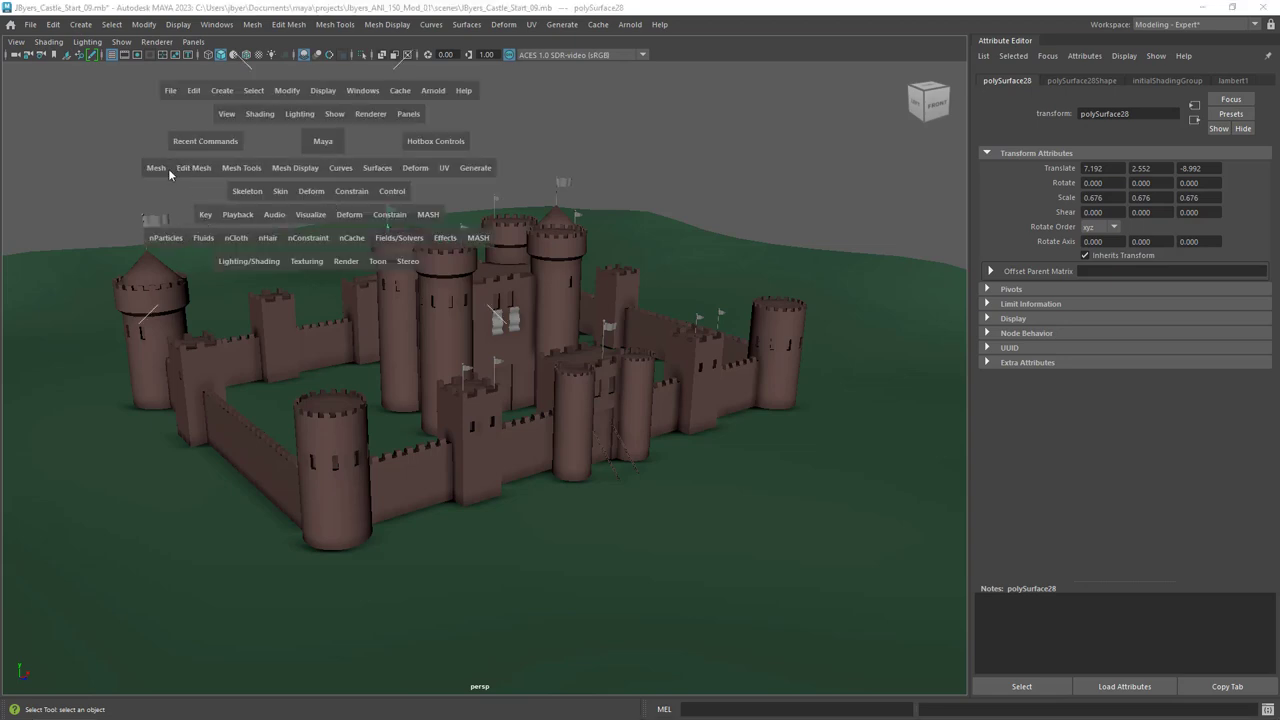
pyautogui.moveTo(168, 174); pyautogui.dragTo(172, 242)
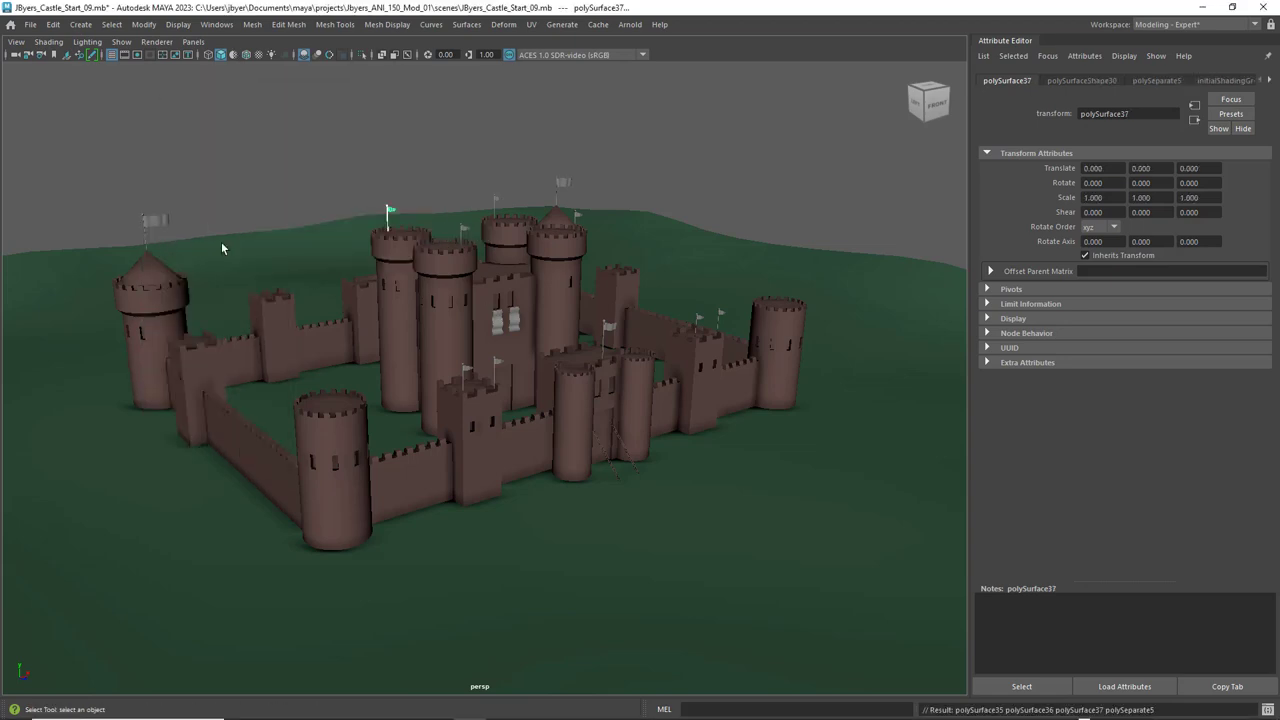
# - Separate the flag on the keep's front-left round tower and check that its pieces select individually
pyautogui.click(461, 232)
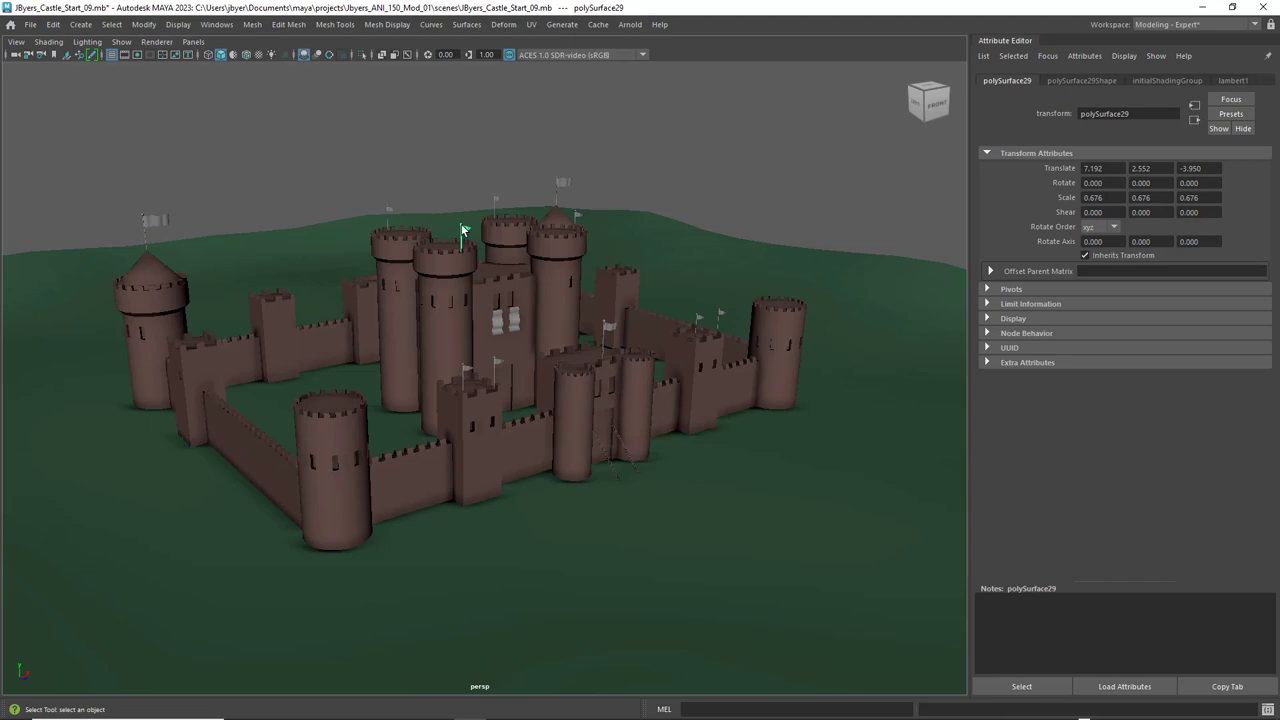
pyautogui.click(391, 210)
pyautogui.click(393, 211)
pyautogui.click(463, 232)
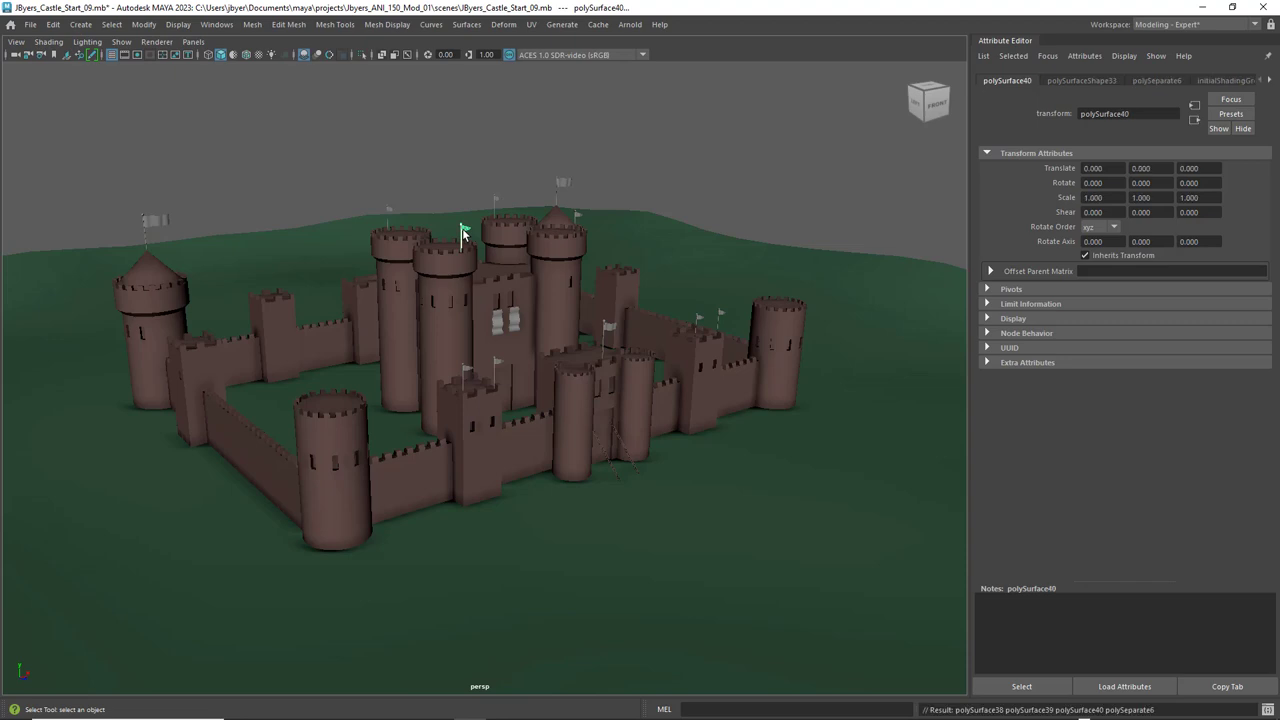
pyautogui.click(463, 232)
pyautogui.click(464, 233)
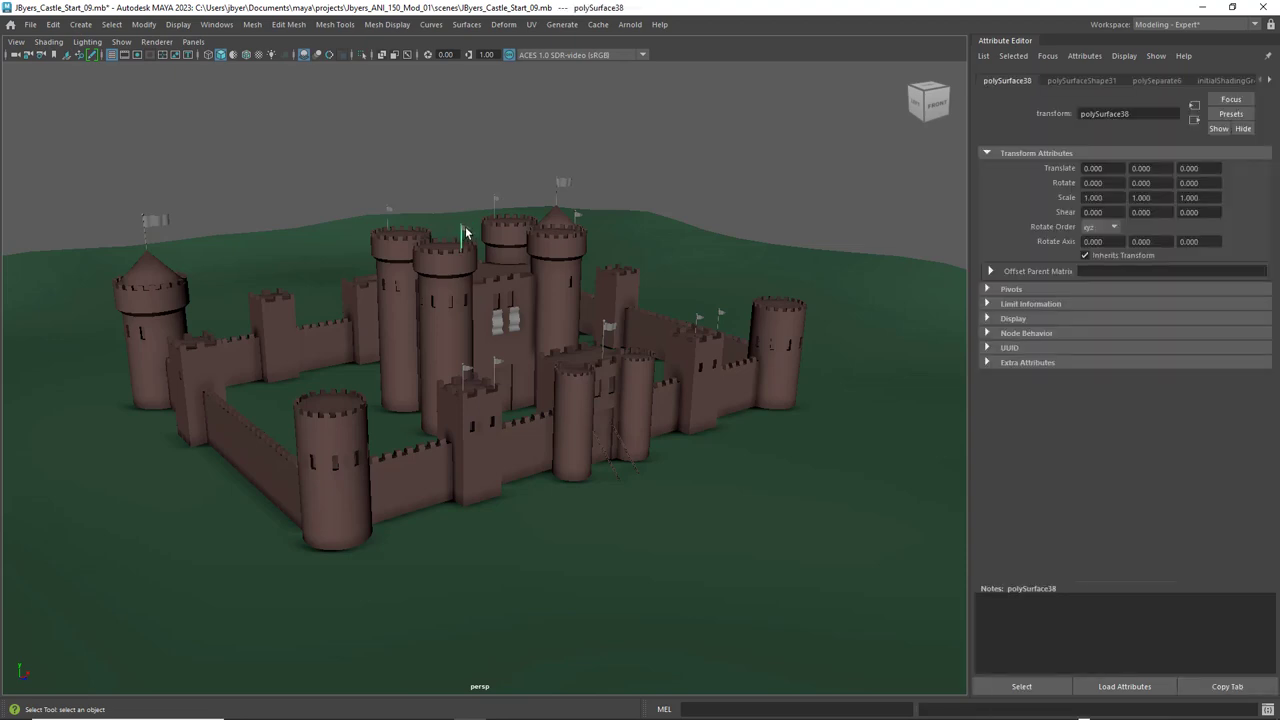
pyautogui.click(392, 212)
# - Separate the flags on the keep's two right-hand towers and on the rear pointed tower into pieces
pyautogui.click(494, 201)
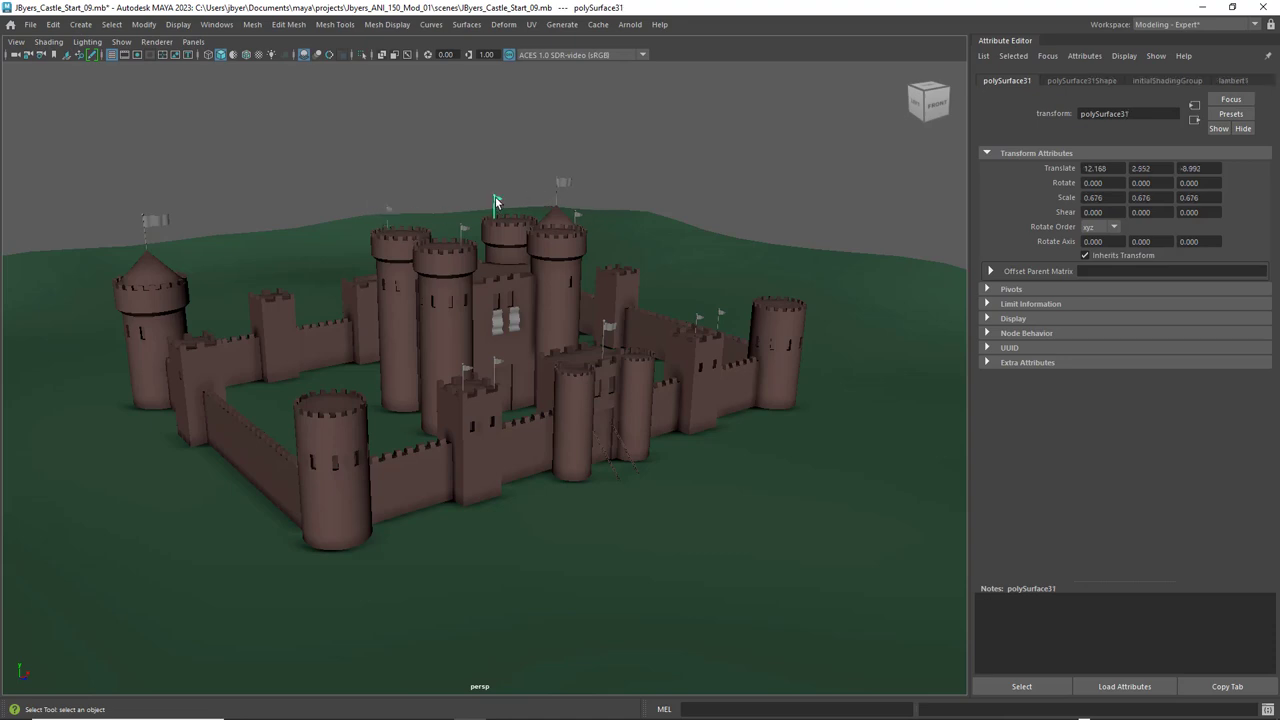
pyautogui.click(578, 216)
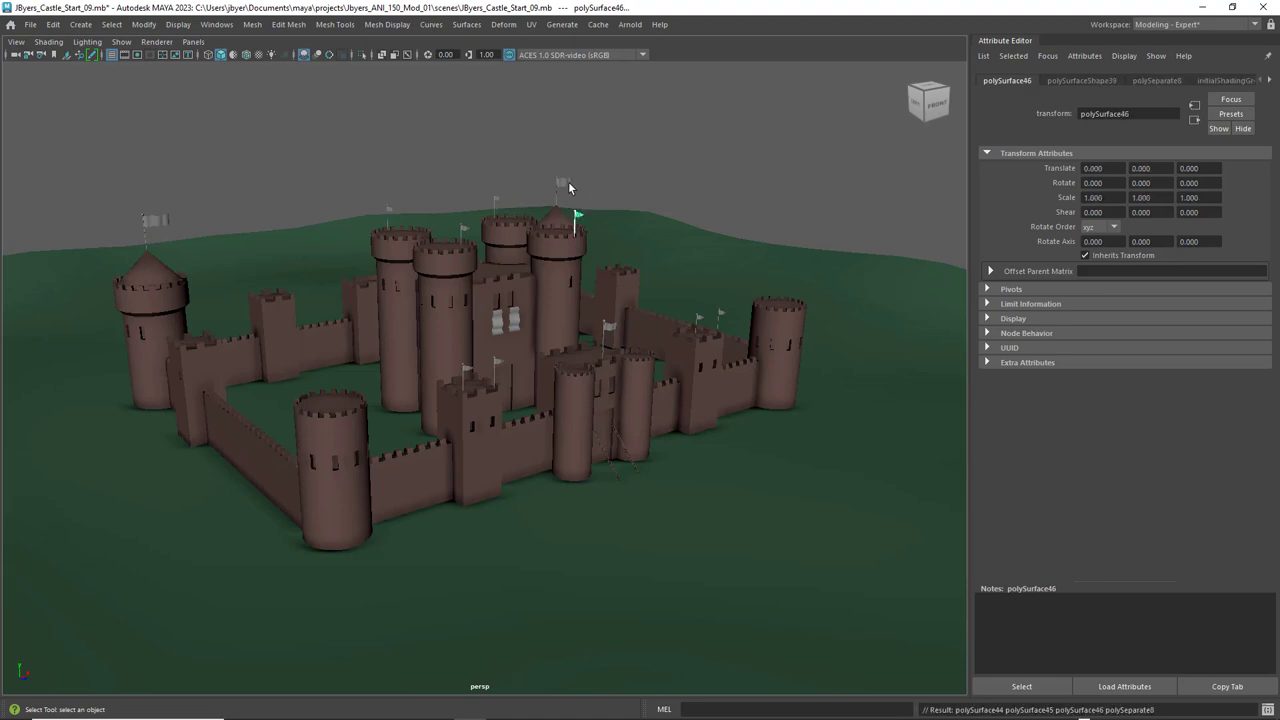
pyautogui.click(565, 184)
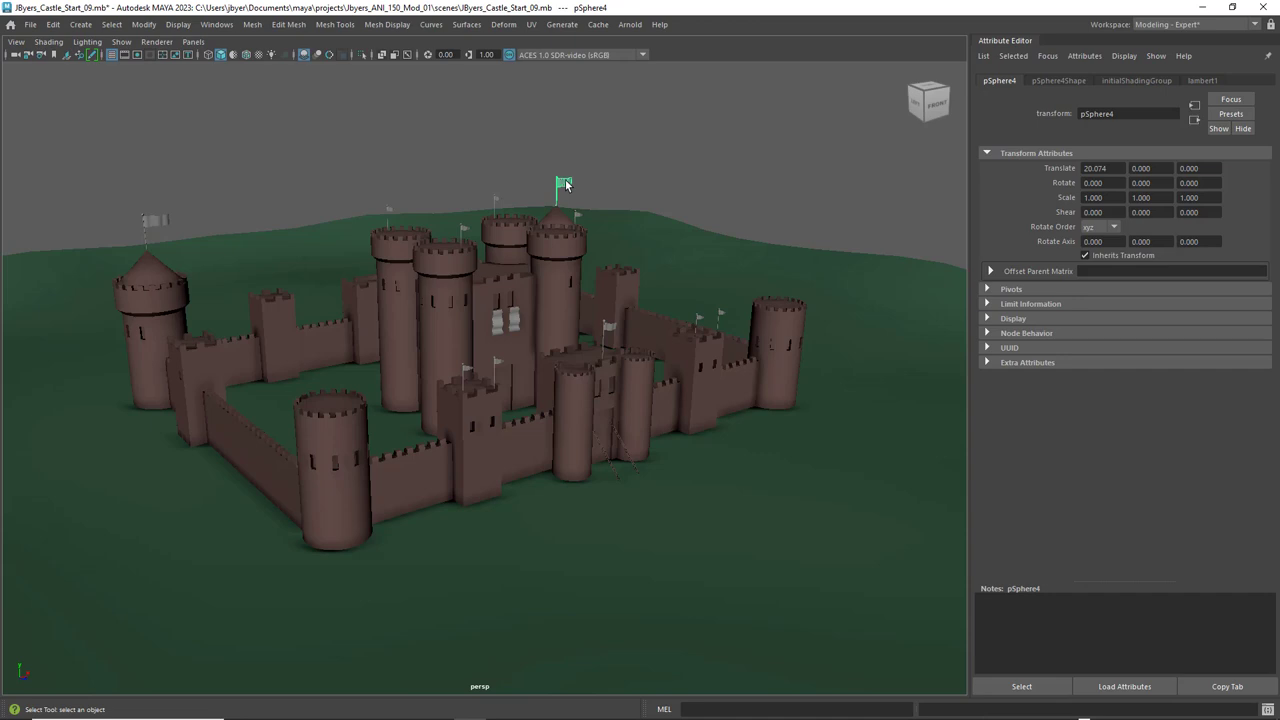
# - Separate the flags on the front wall's square towers and on the gatehouse into poles and cloths
pyautogui.click(487, 370)
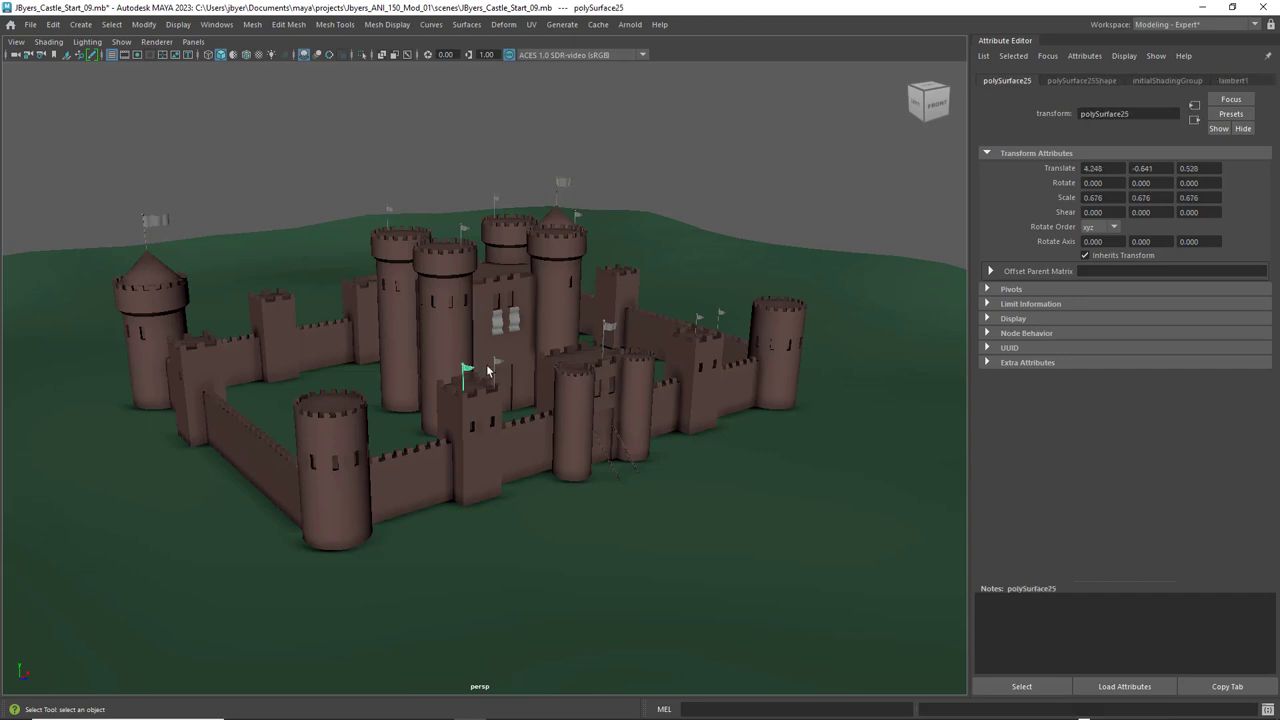
pyautogui.click(610, 328)
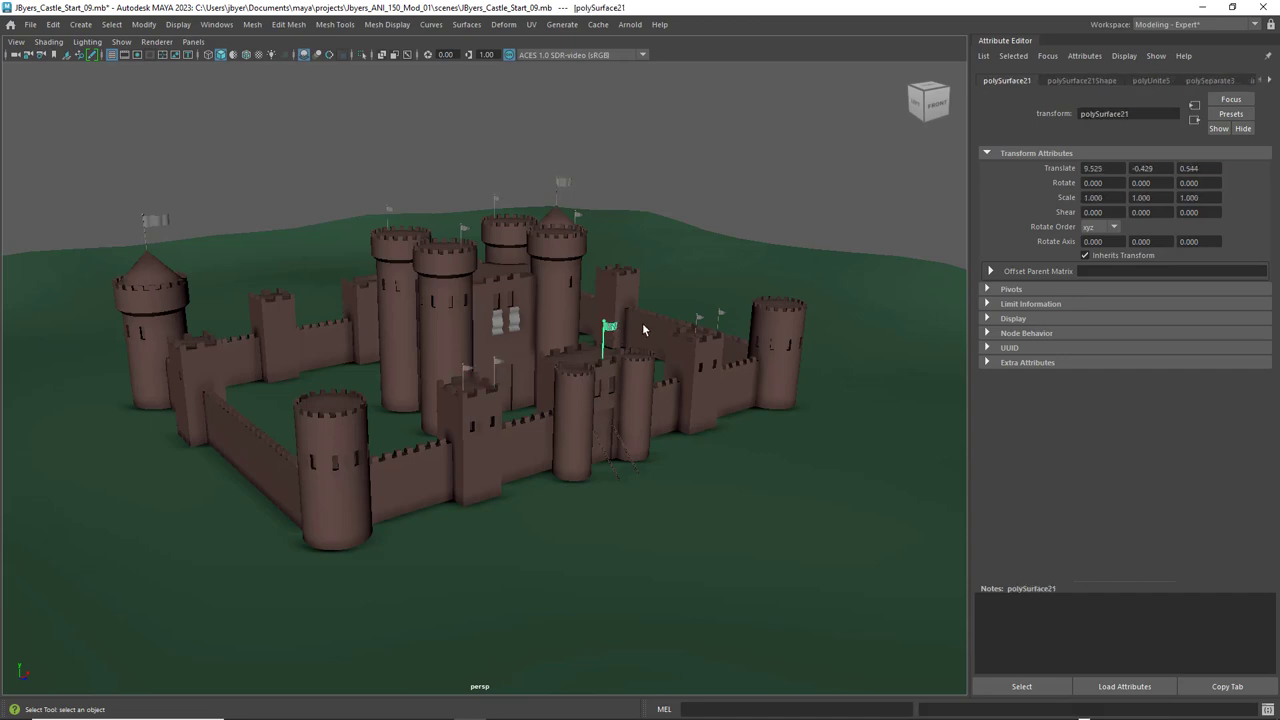
pyautogui.click(699, 321)
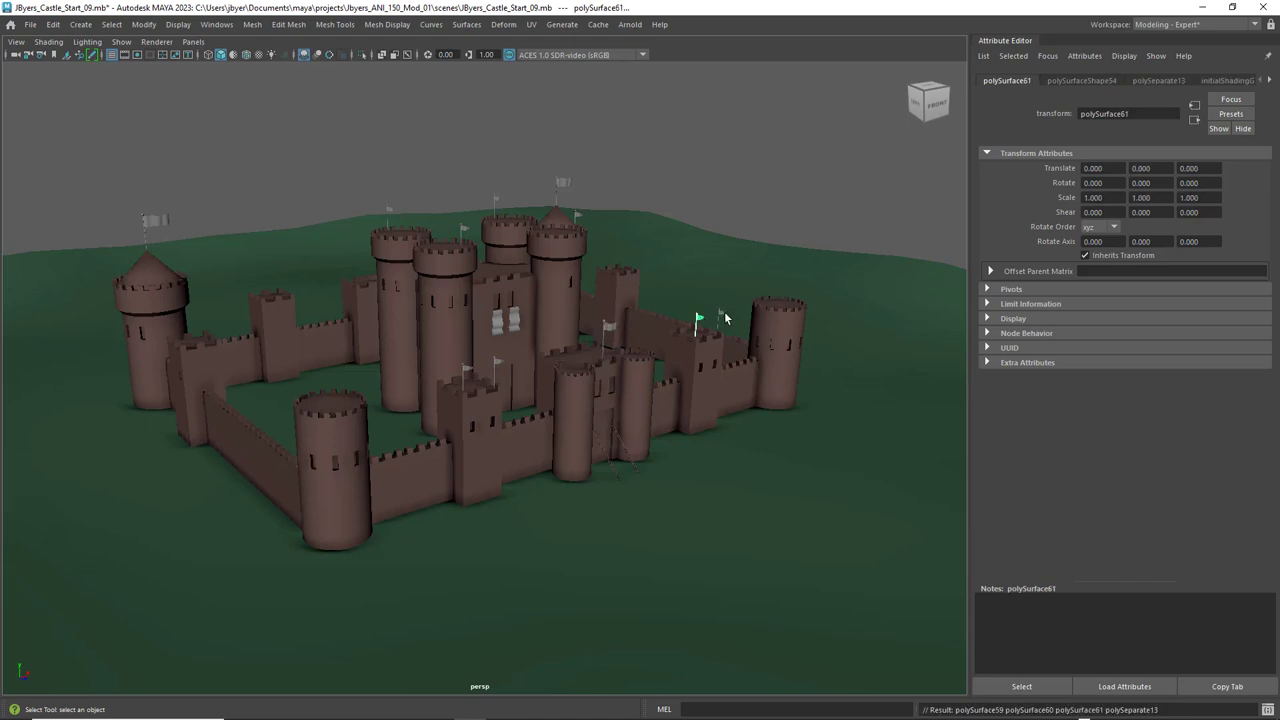
# - Assign a new Arnold aiStandardSurface material to all the castle's flag cloths and the two banners on the keep
pyautogui.click(635, 252)
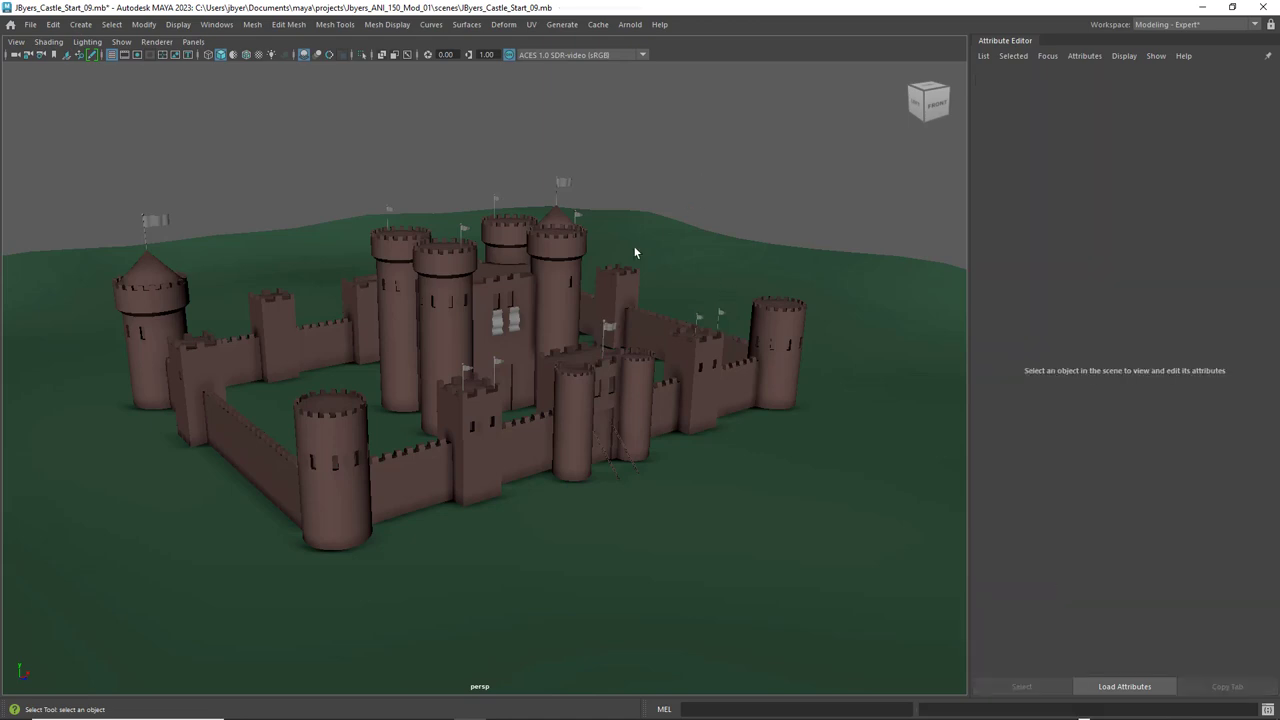
pyautogui.click(500, 325)
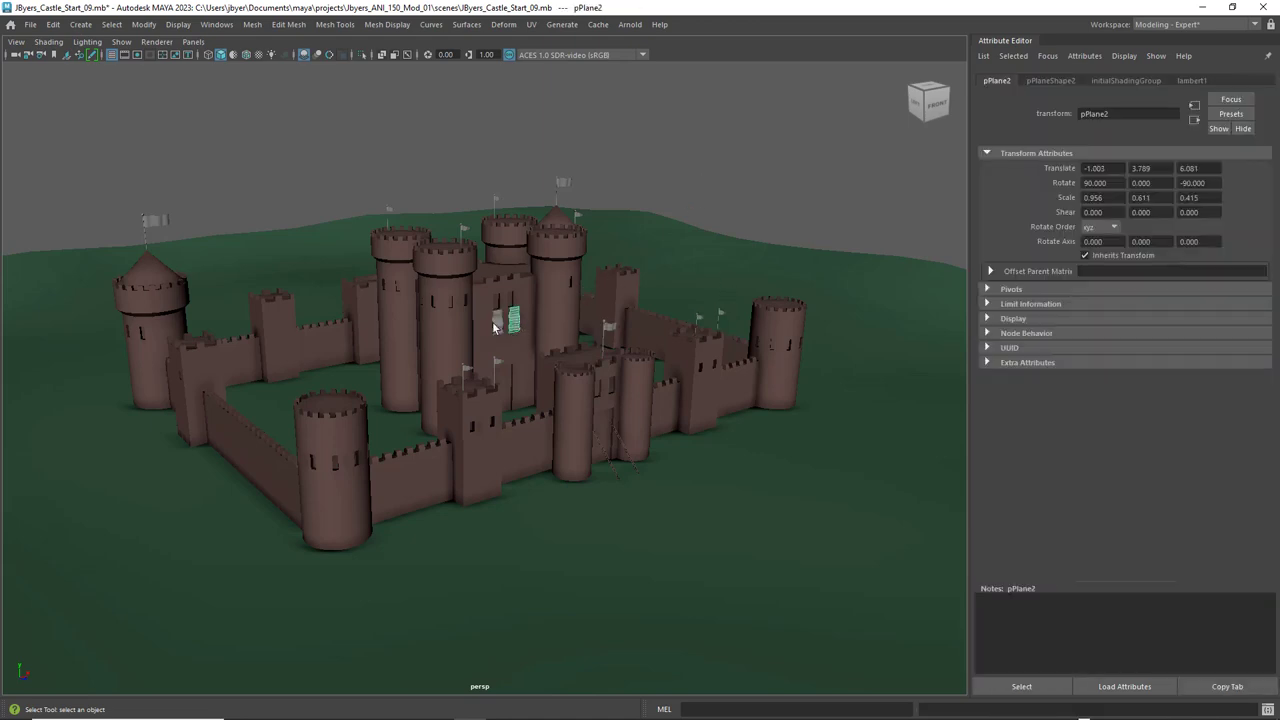
pyautogui.click(155, 223)
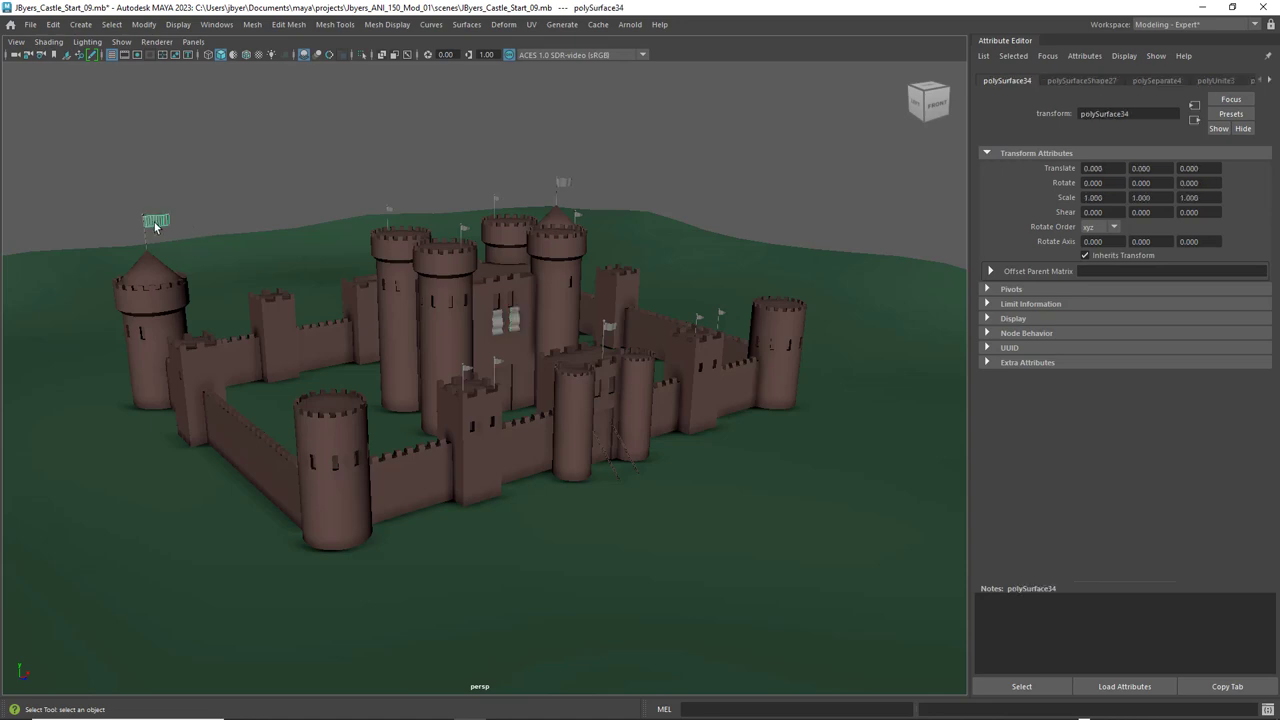
pyautogui.click(392, 213)
pyautogui.click(468, 229)
pyautogui.click(565, 186)
pyautogui.click(580, 216)
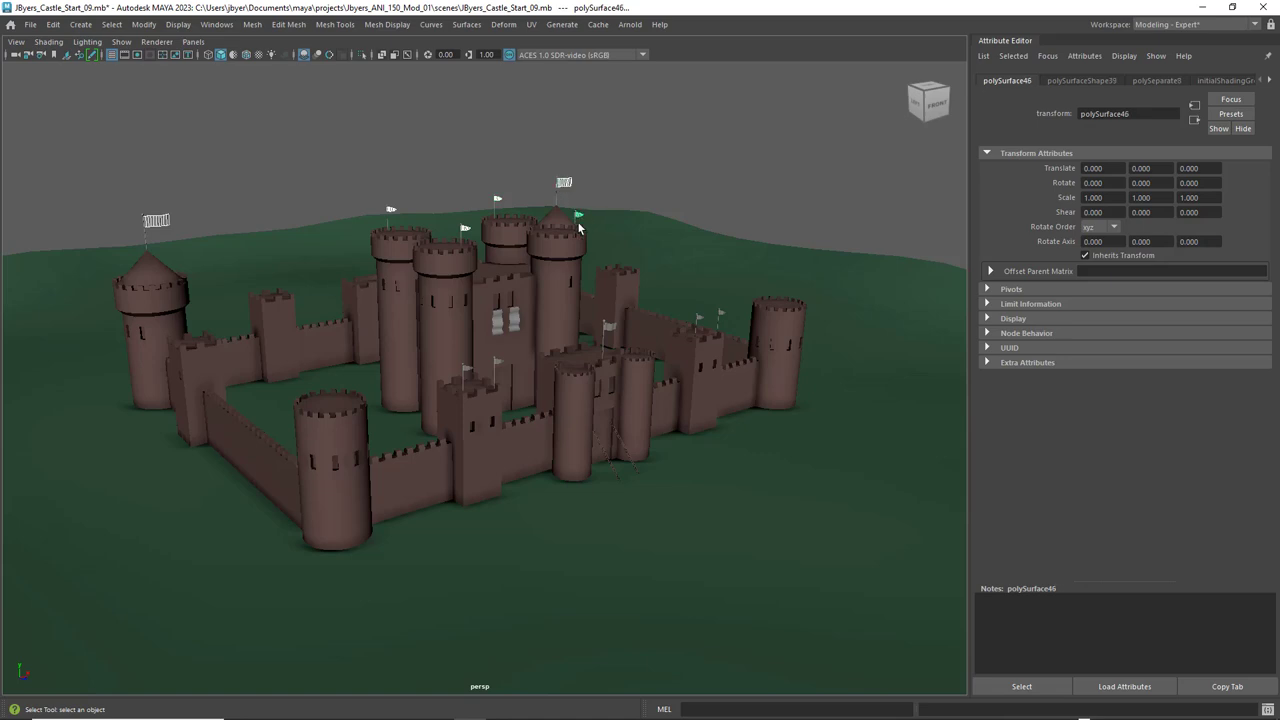
pyautogui.click(501, 326)
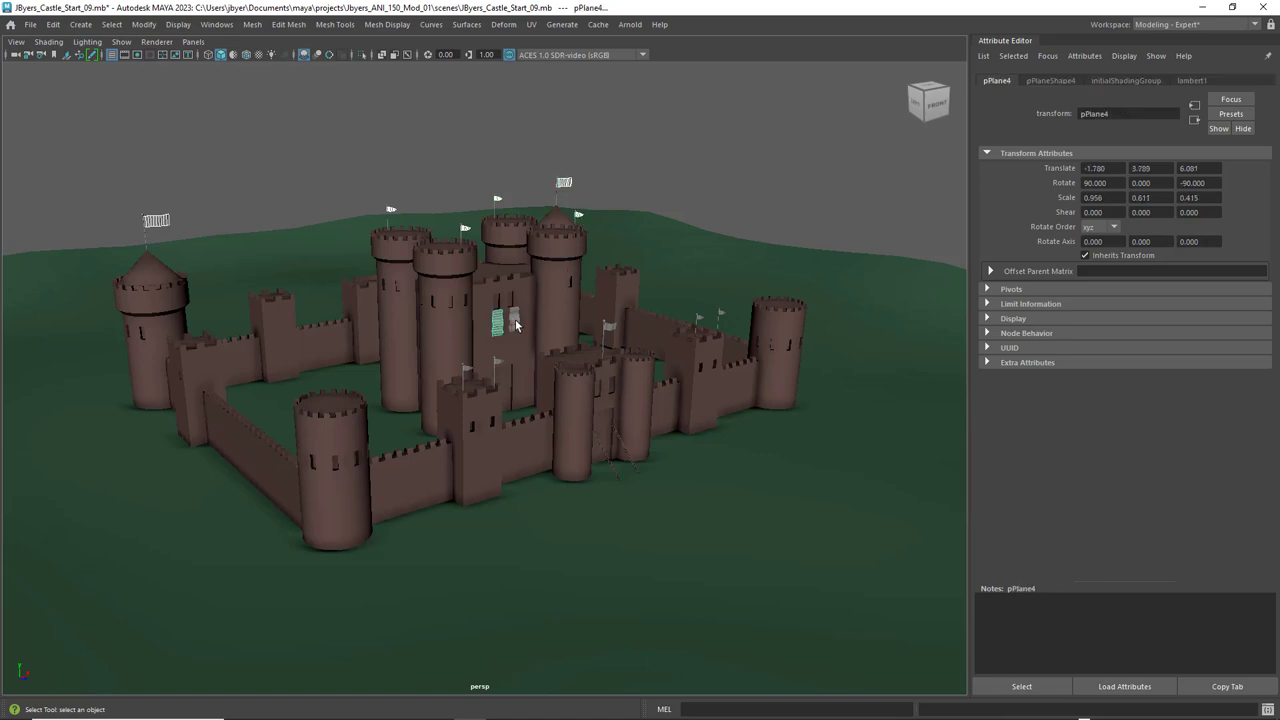
pyautogui.click(465, 367)
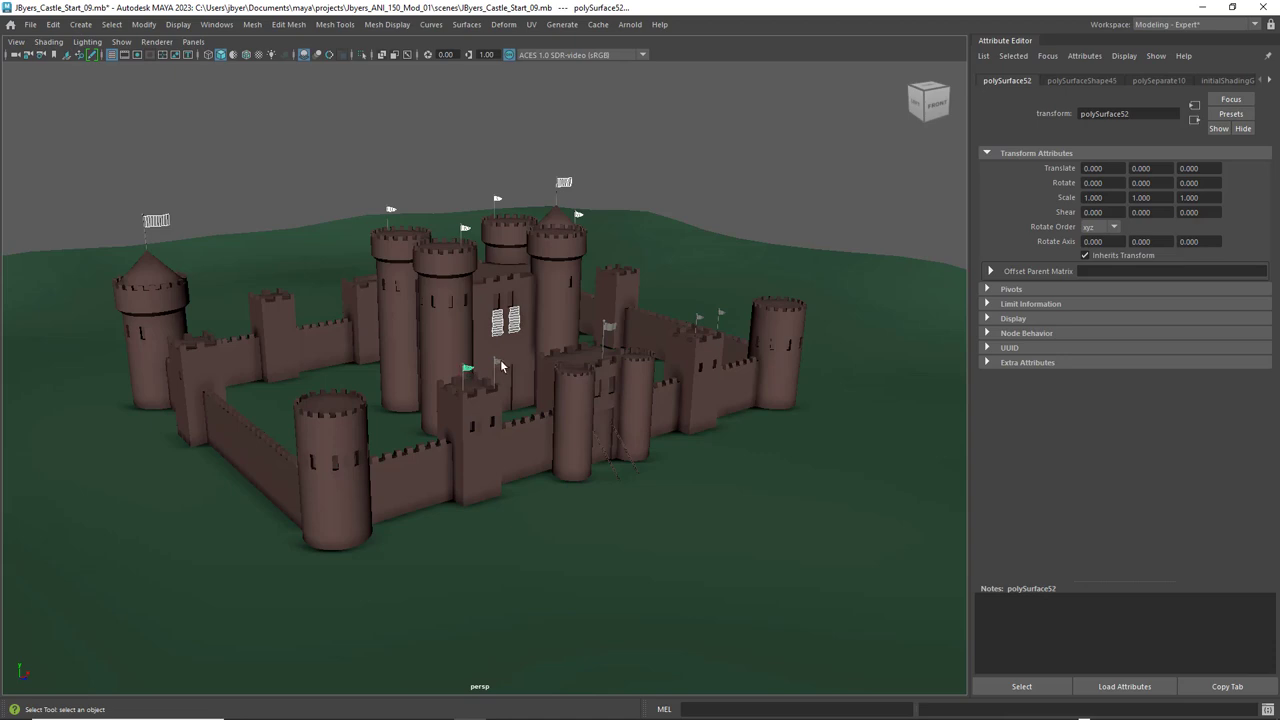
pyautogui.click(501, 365)
pyautogui.click(610, 327)
pyautogui.click(721, 316)
pyautogui.rightClick(564, 183)
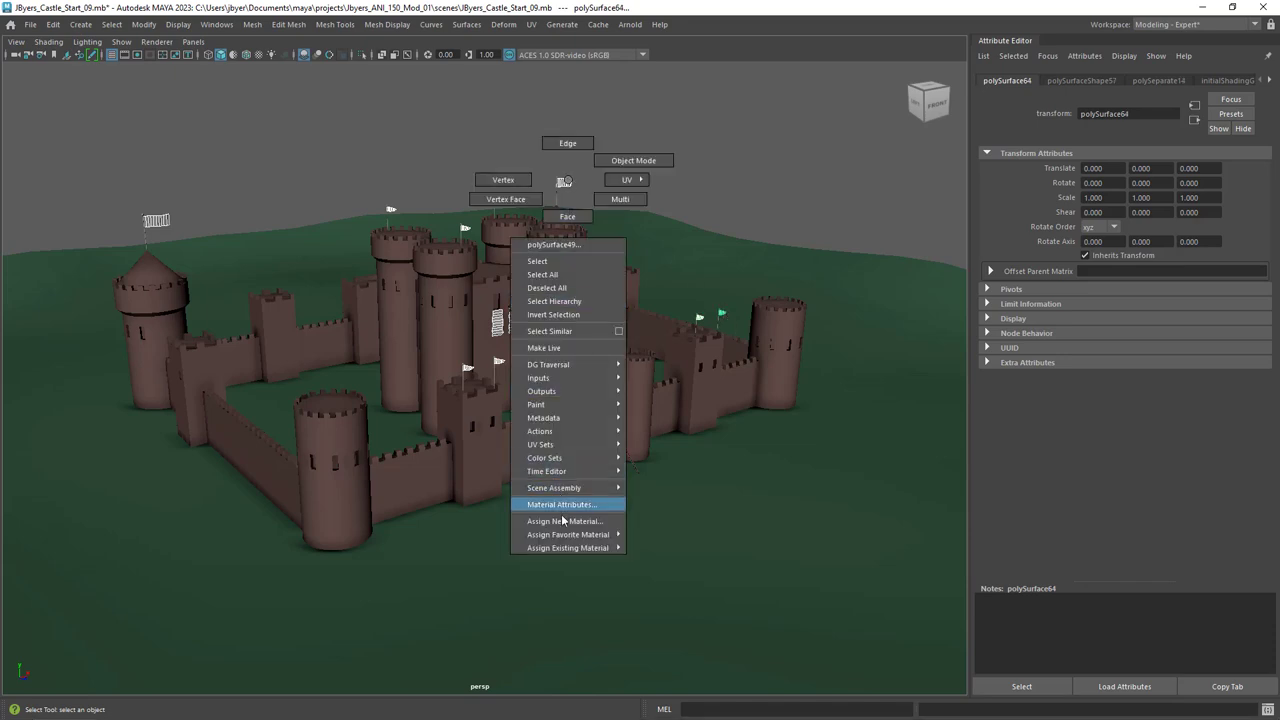
pyautogui.moveTo(566, 552)
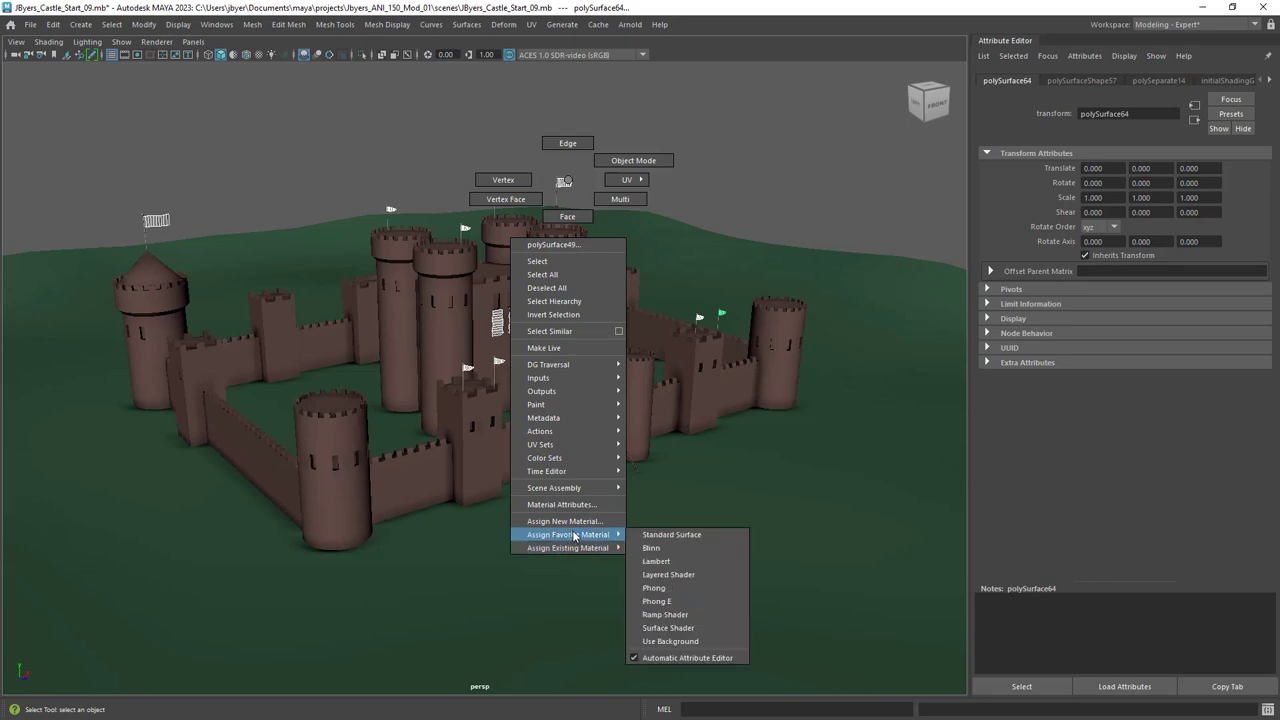
pyautogui.click(572, 521)
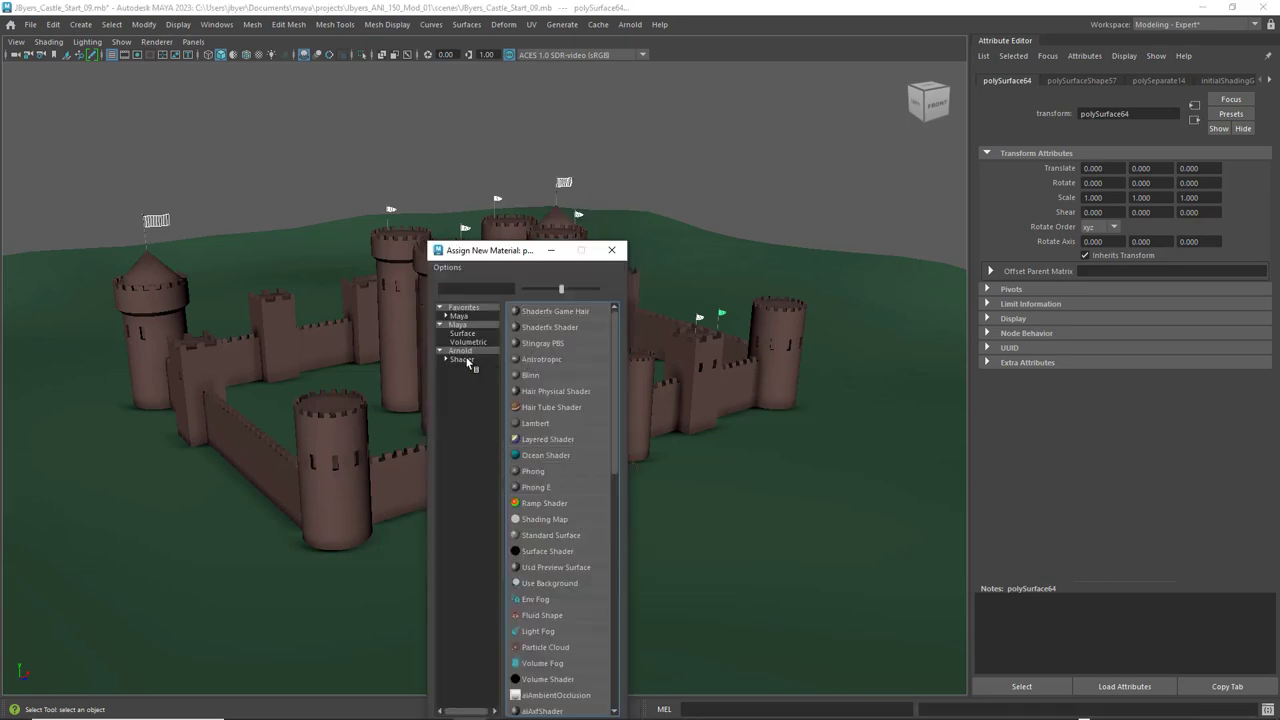
pyautogui.click(462, 358)
pyautogui.click(556, 540)
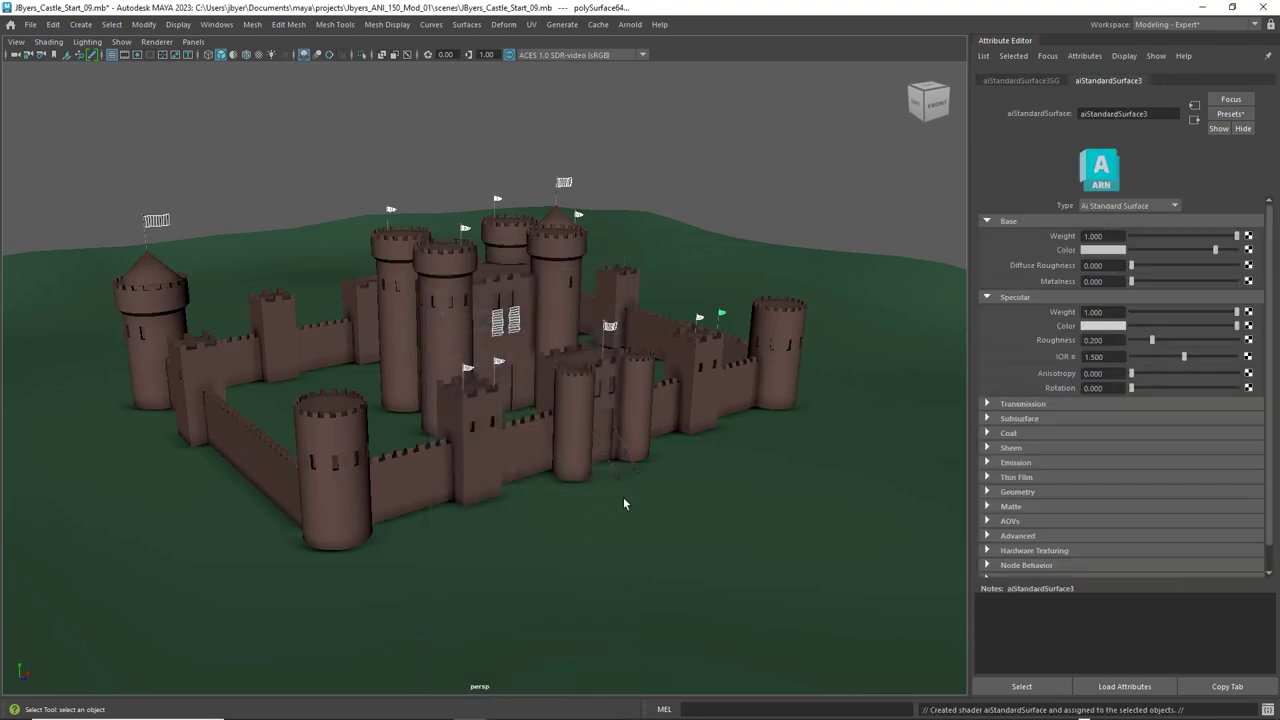
# - Set the flag material's specular IOR to 1 and its roughness to 0.5
pyautogui.doubleClick(1115, 356)
pyautogui.write('1')
pyautogui.press('Return')
pyautogui.doubleClick(1113, 340)
pyautogui.write('1')
pyautogui.write('5')
pyautogui.press('Return')
# - Make the flag material's base color blue with saturation about 0.94, then deselect the flags
pyautogui.click(1106, 250)
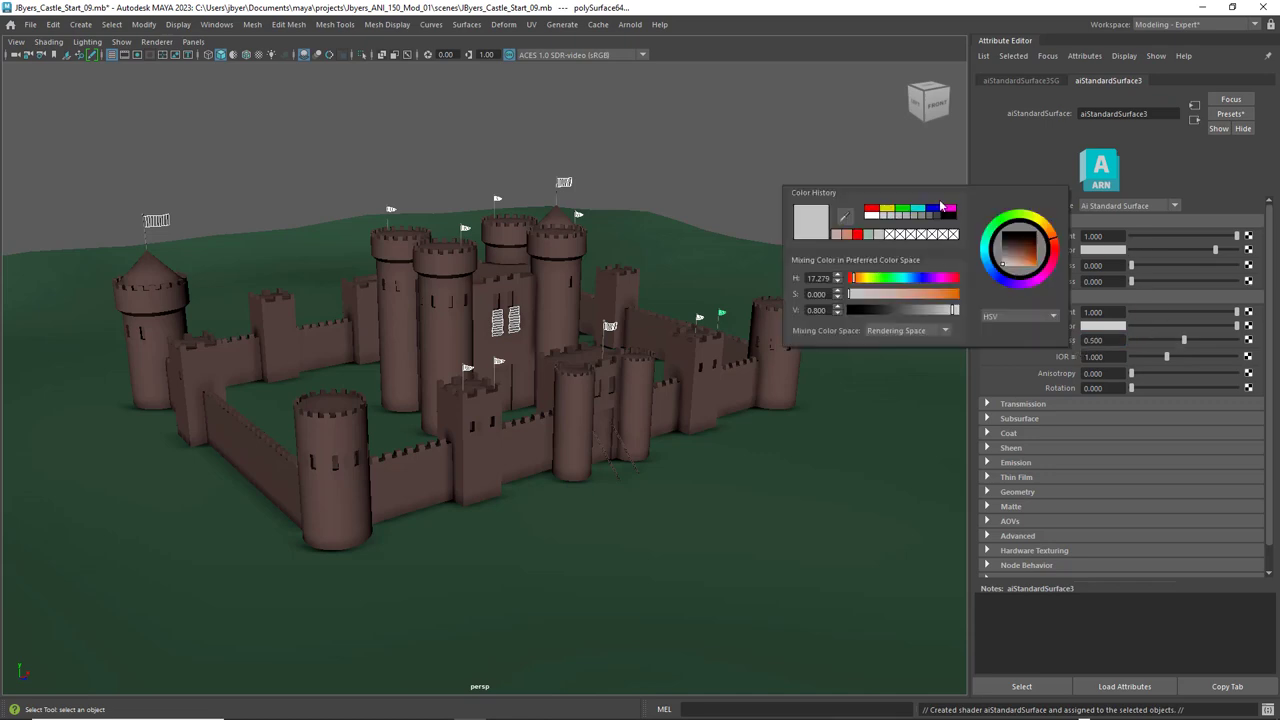
pyautogui.click(933, 211)
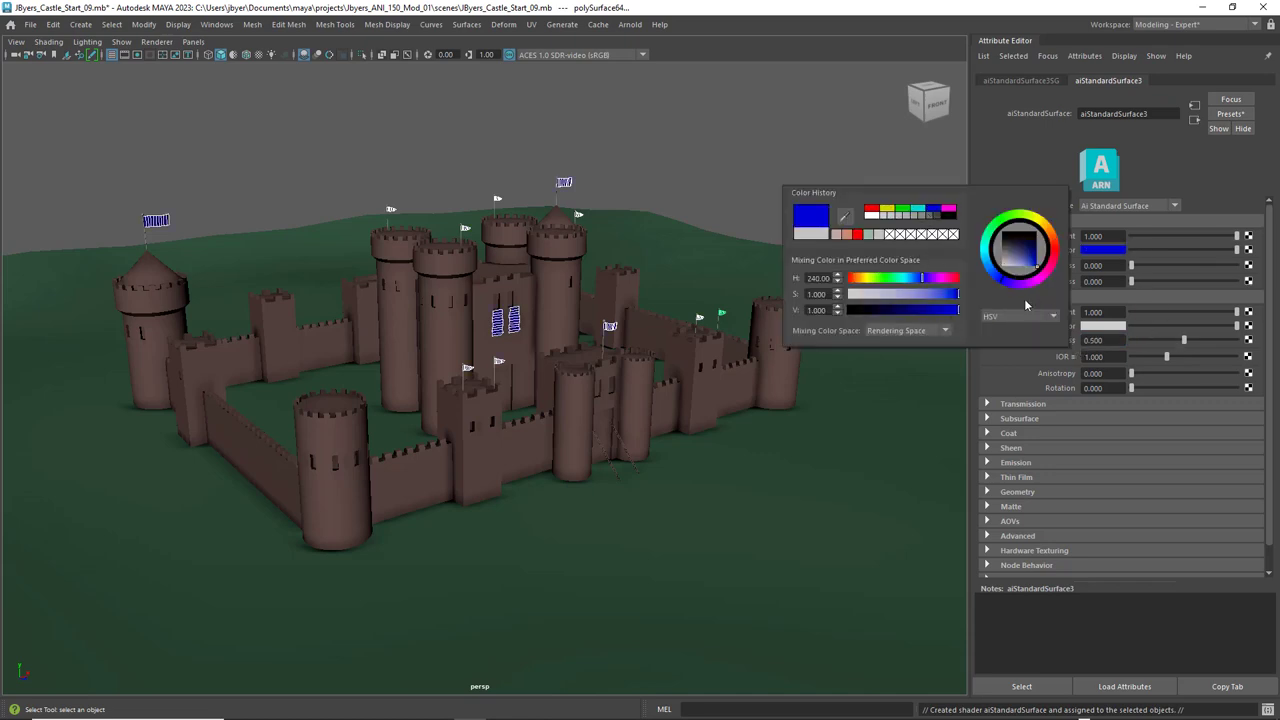
pyautogui.moveTo(957, 296)
pyautogui.mouseDown()
pyautogui.moveTo(930, 296)
pyautogui.moveTo(951, 298)
pyautogui.mouseUp()
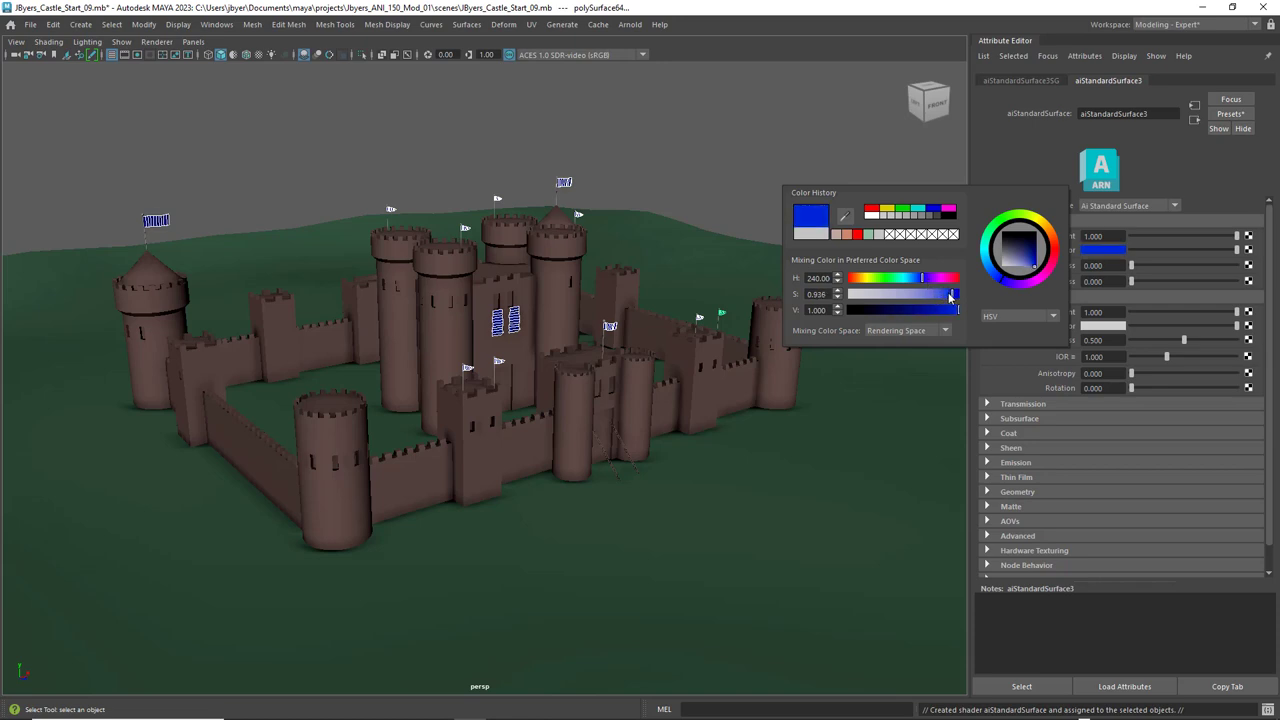
pyautogui.click(691, 157)
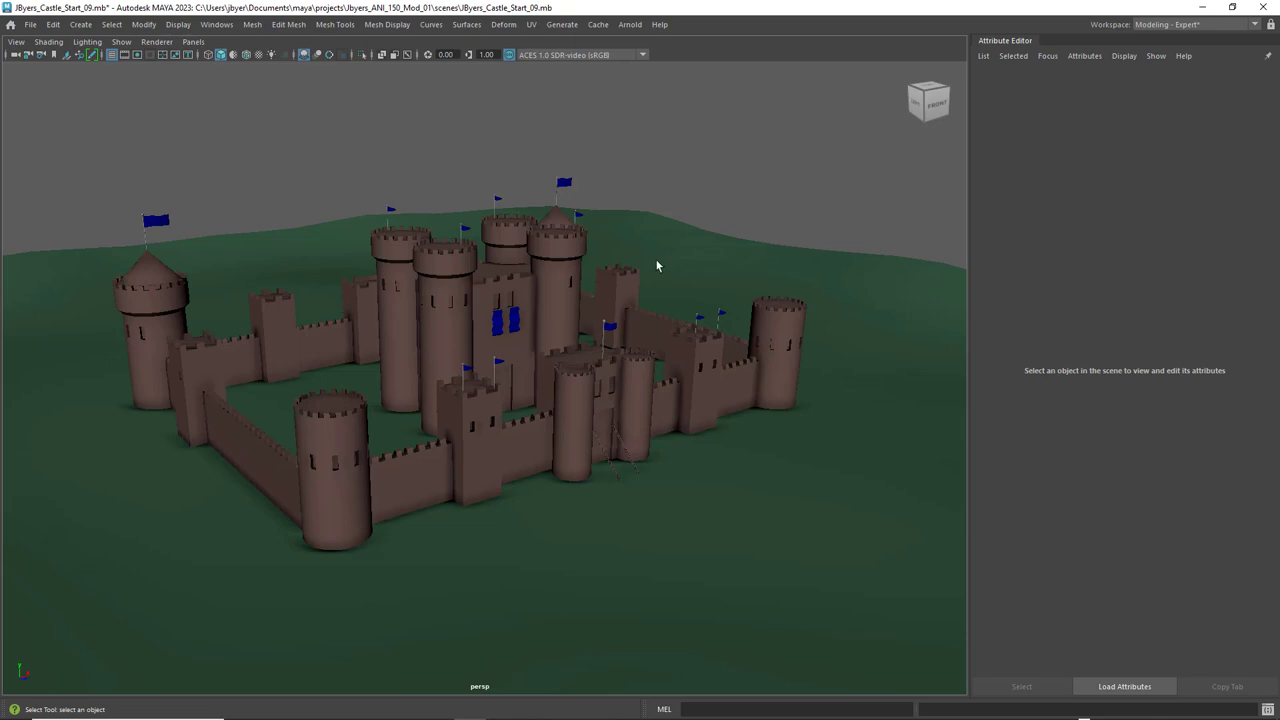
# - Switch the workspace to General
pyautogui.keyDown('alt'); pyautogui.moveTo(655, 258); pyautogui.dragTo(666, 229, button='middle'); pyautogui.keyUp('alt')
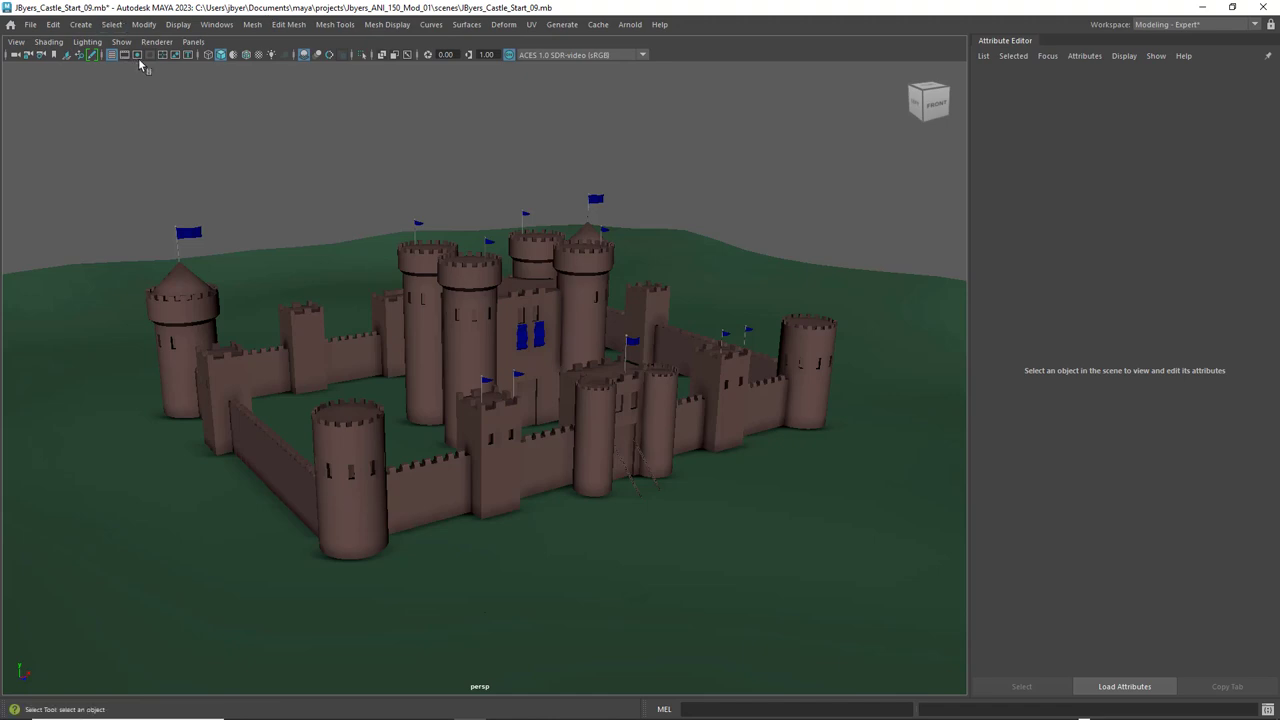
pyautogui.click(1255, 25)
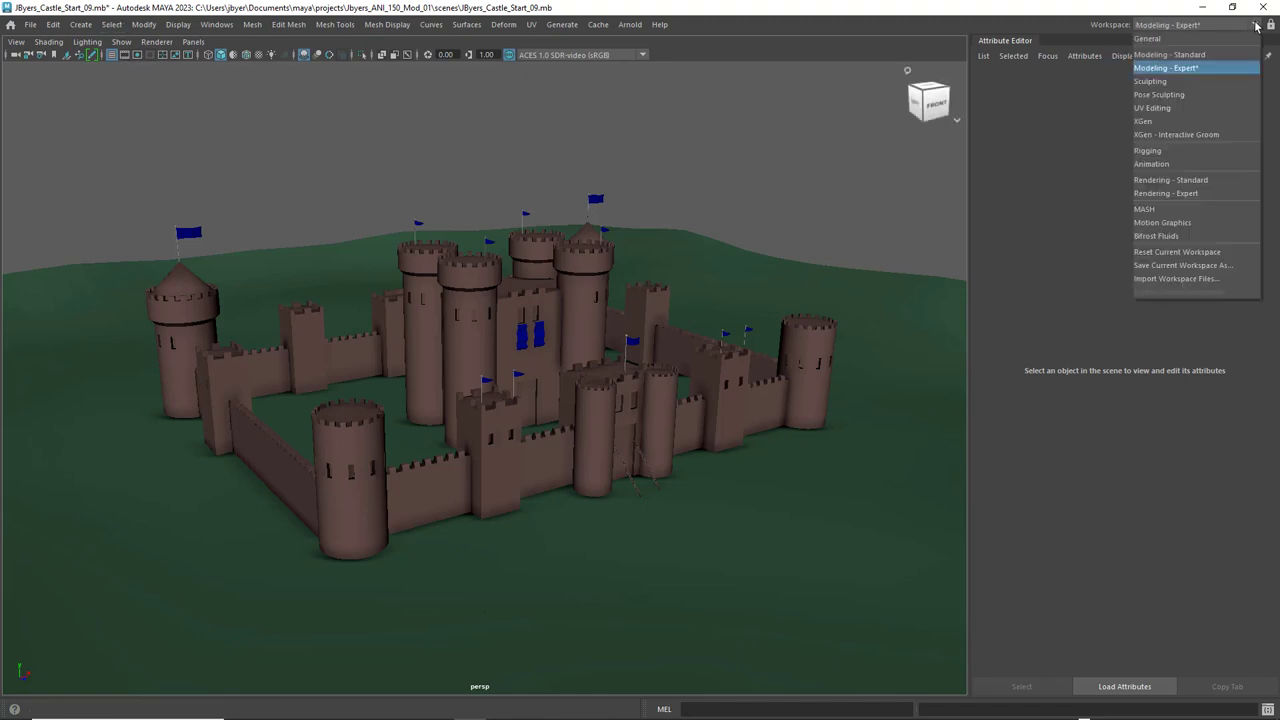
pyautogui.click(1190, 39)
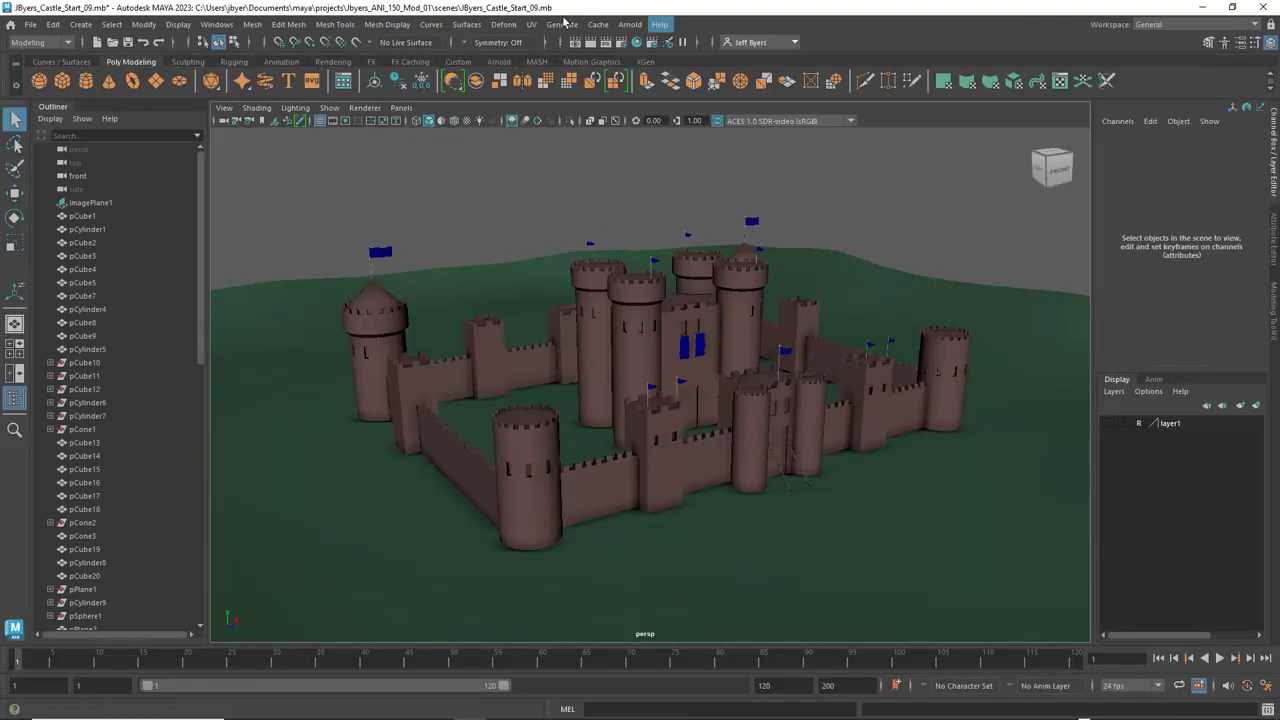
# - Add an Arnold physical sky to the scene, test-render the current frame, and close the render
pyautogui.click(498, 62)
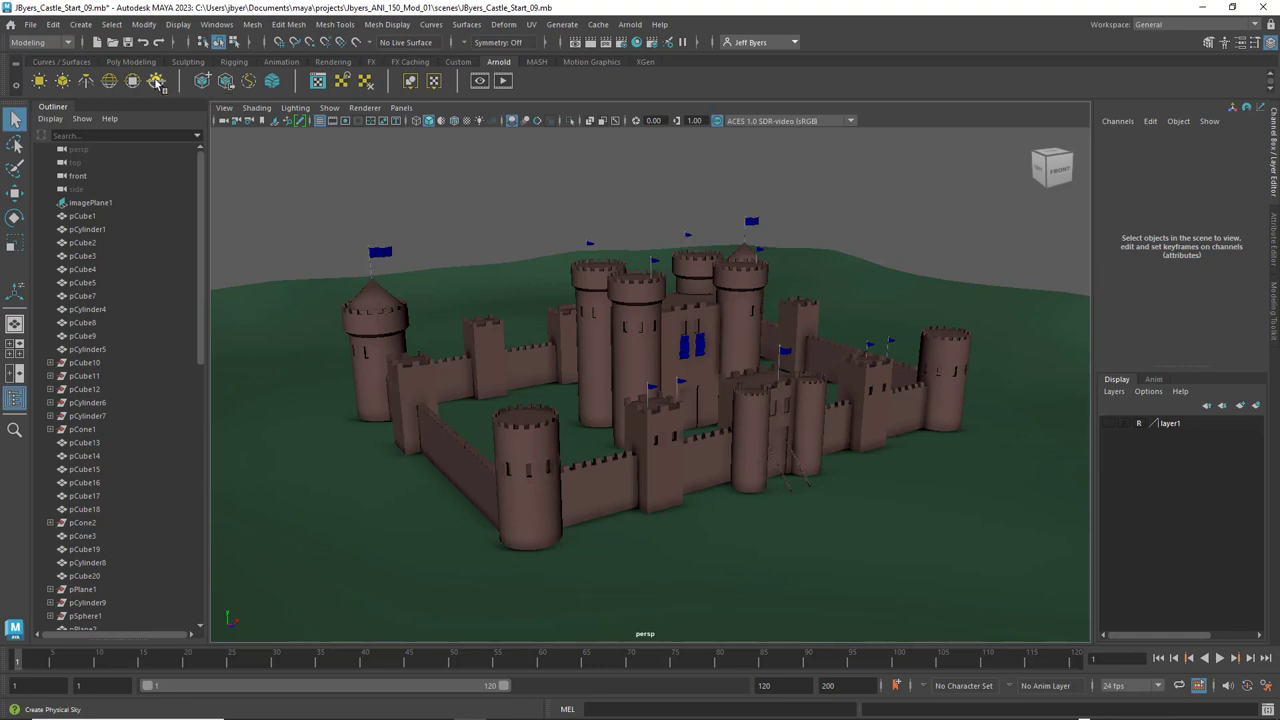
pyautogui.click(157, 82)
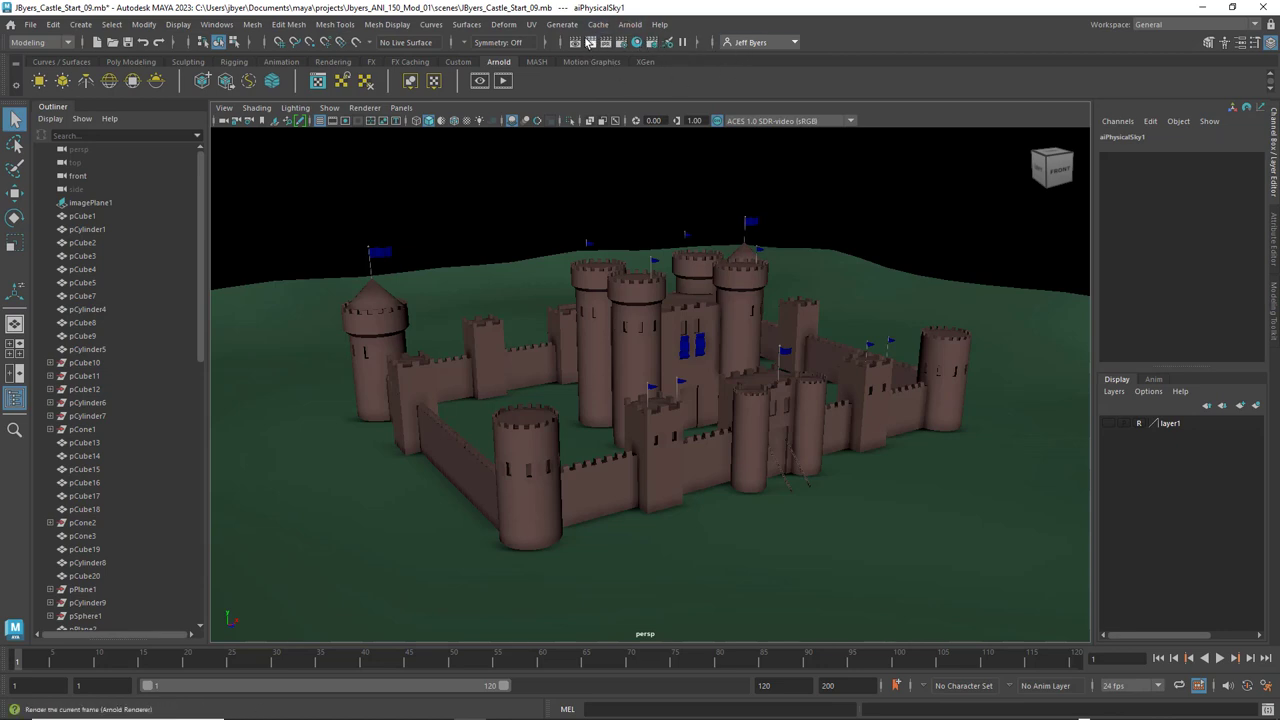
pyautogui.click(590, 44)
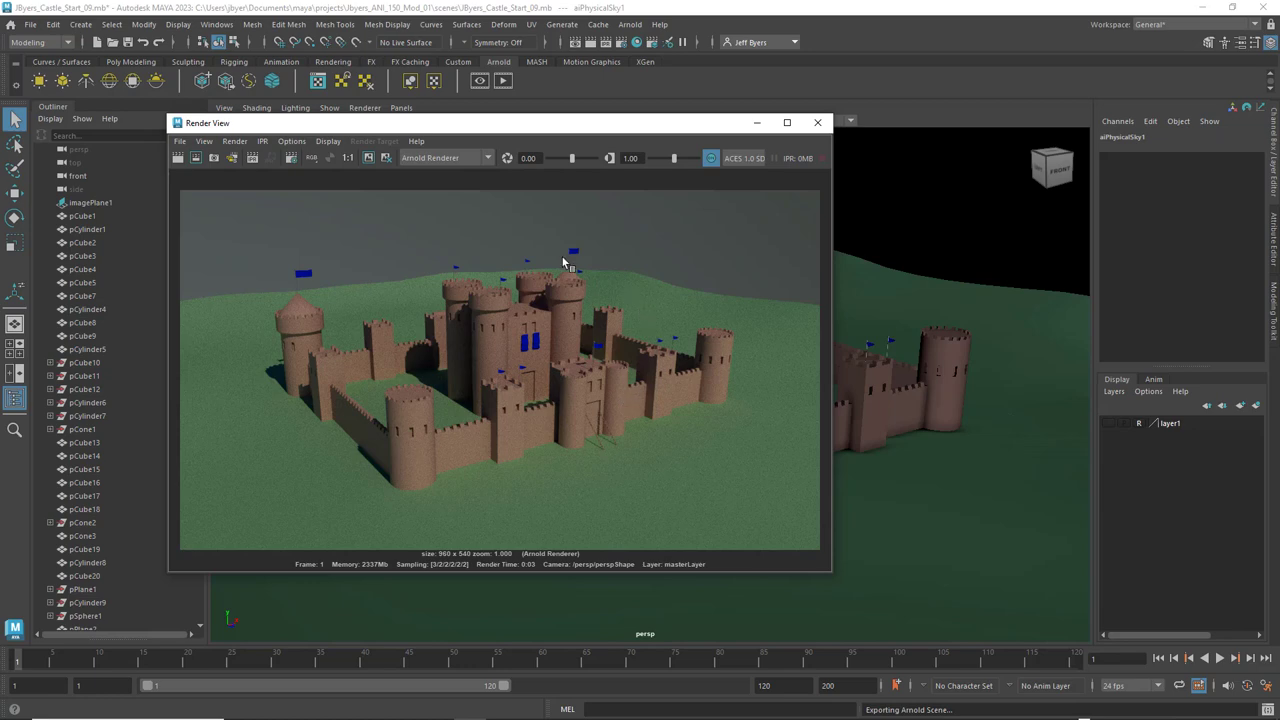
pyautogui.click(817, 122)
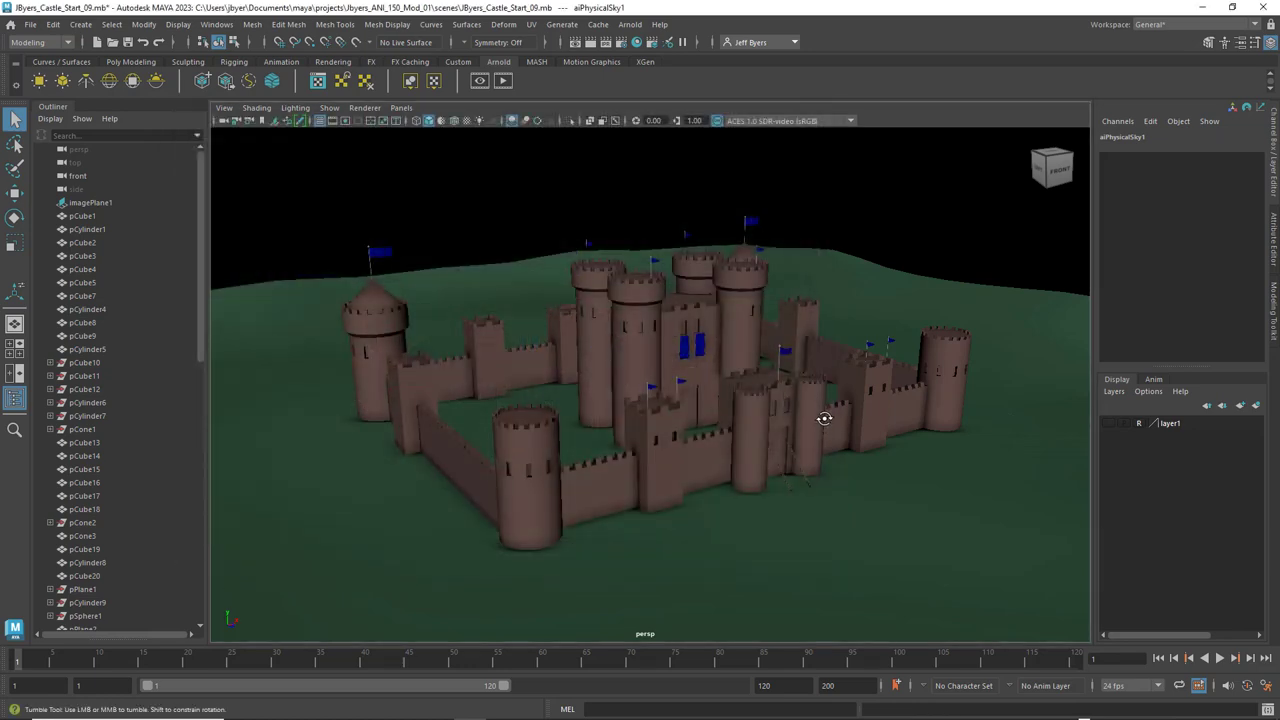
# - Select the sky dome light and open the physical sky node connected to its color
pyautogui.keyDown('alt'); pyautogui.moveTo(820, 414); pyautogui.dragTo(820, 429, button='middle'); pyautogui.keyUp('alt')
pyautogui.click(502, 203)
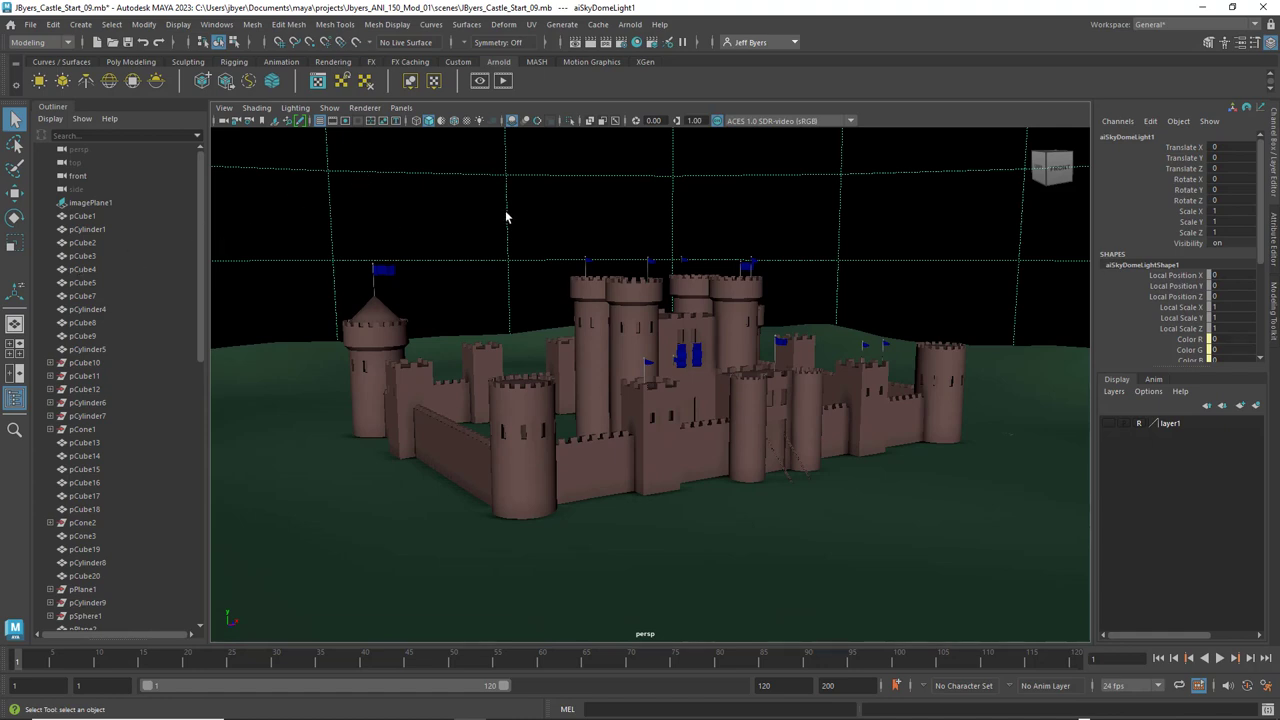
pyautogui.hotkey('ctrl', 'a')
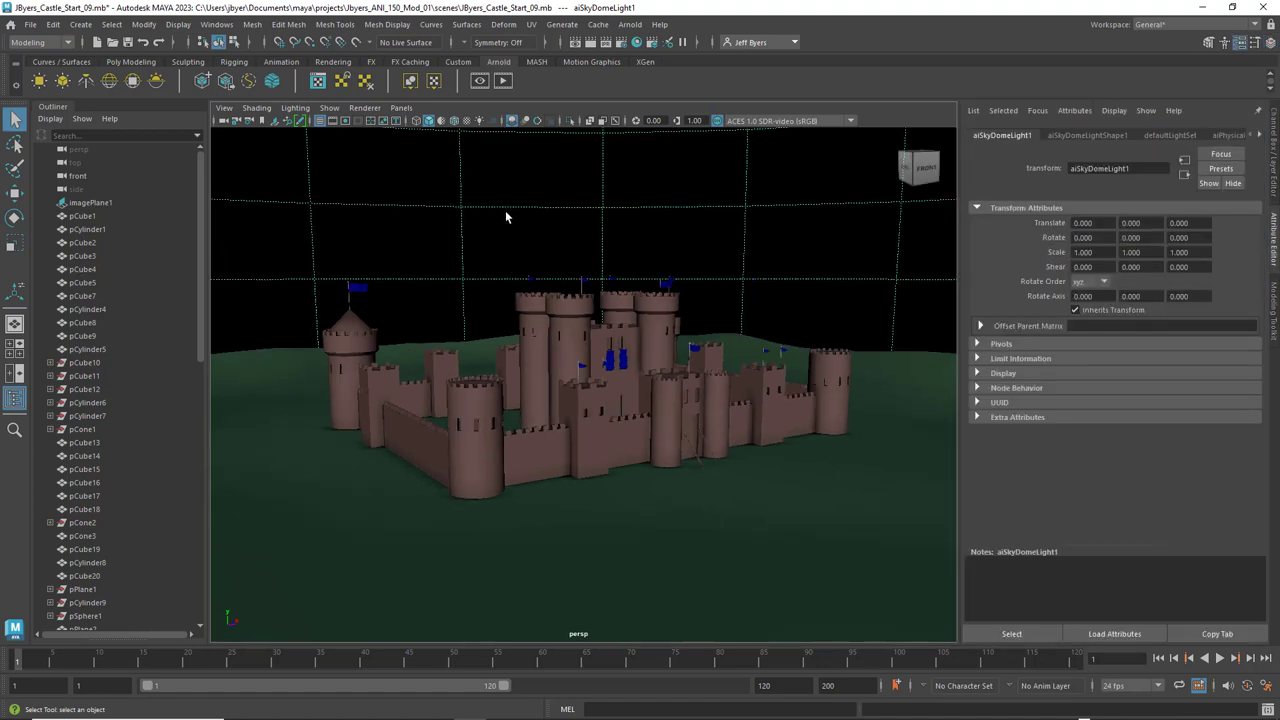
pyautogui.click(1088, 137)
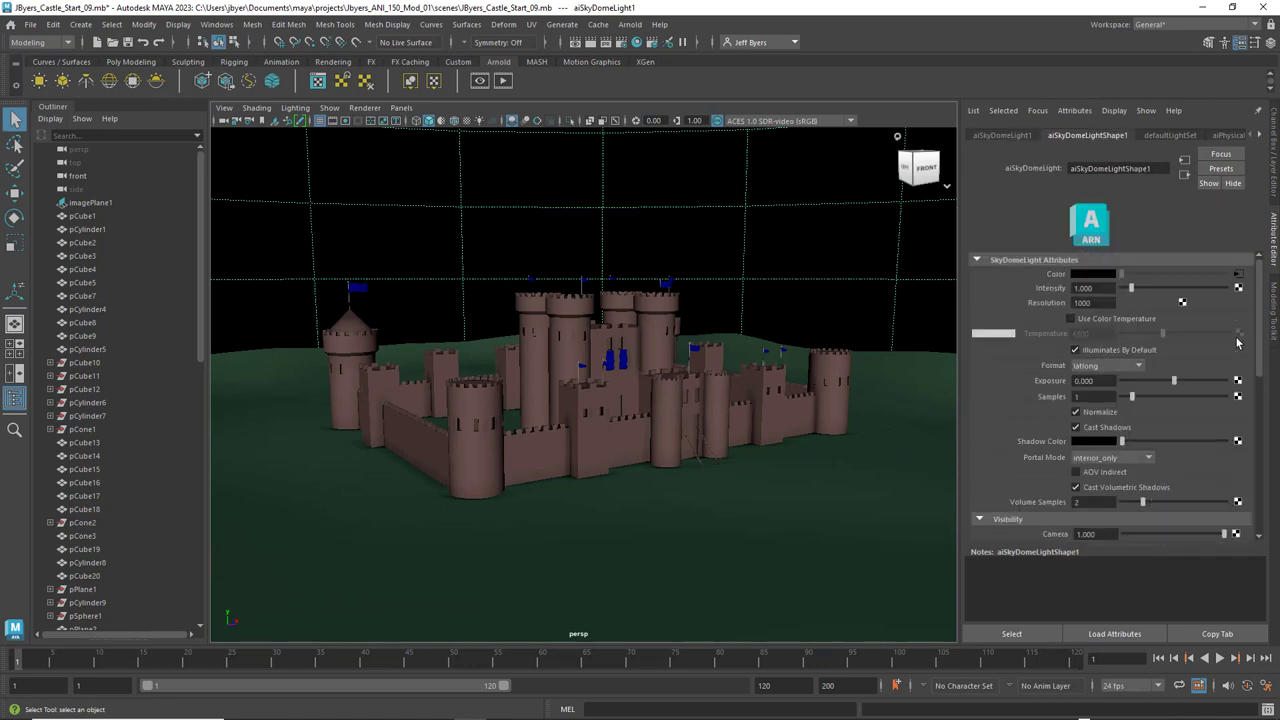
pyautogui.scroll(-10, 1237, 343)
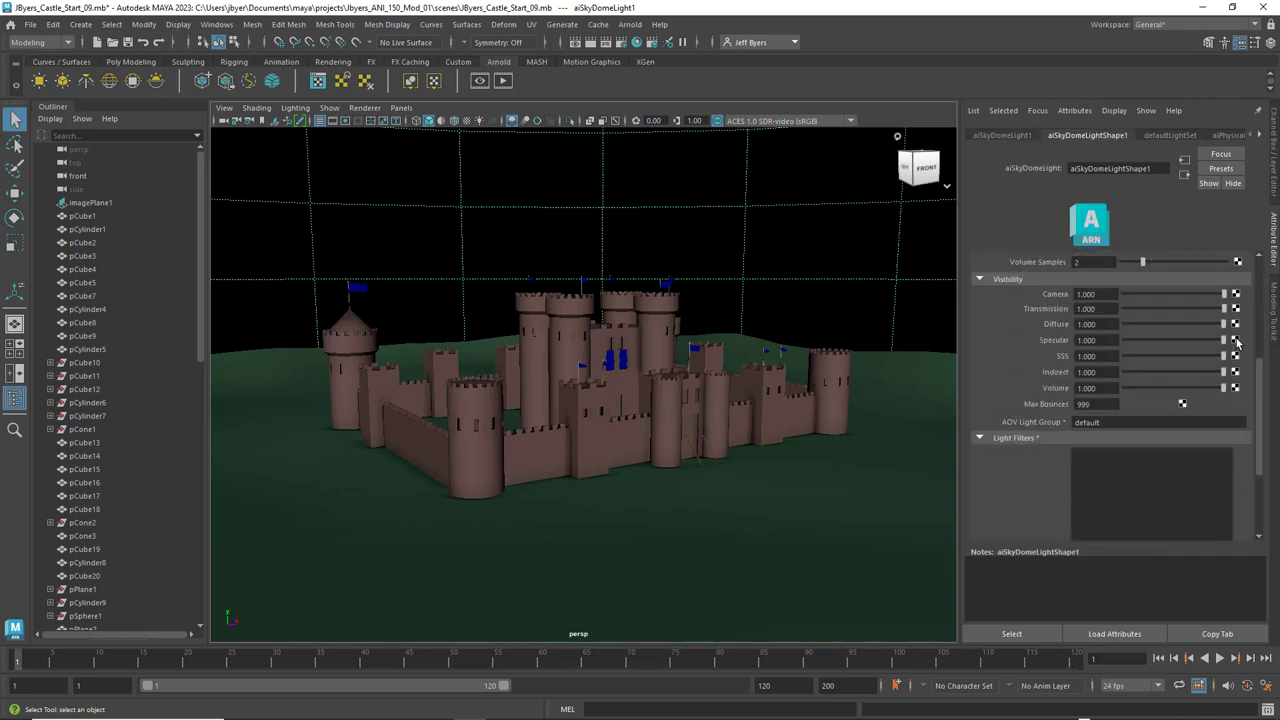
pyautogui.scroll(10, 1233, 342)
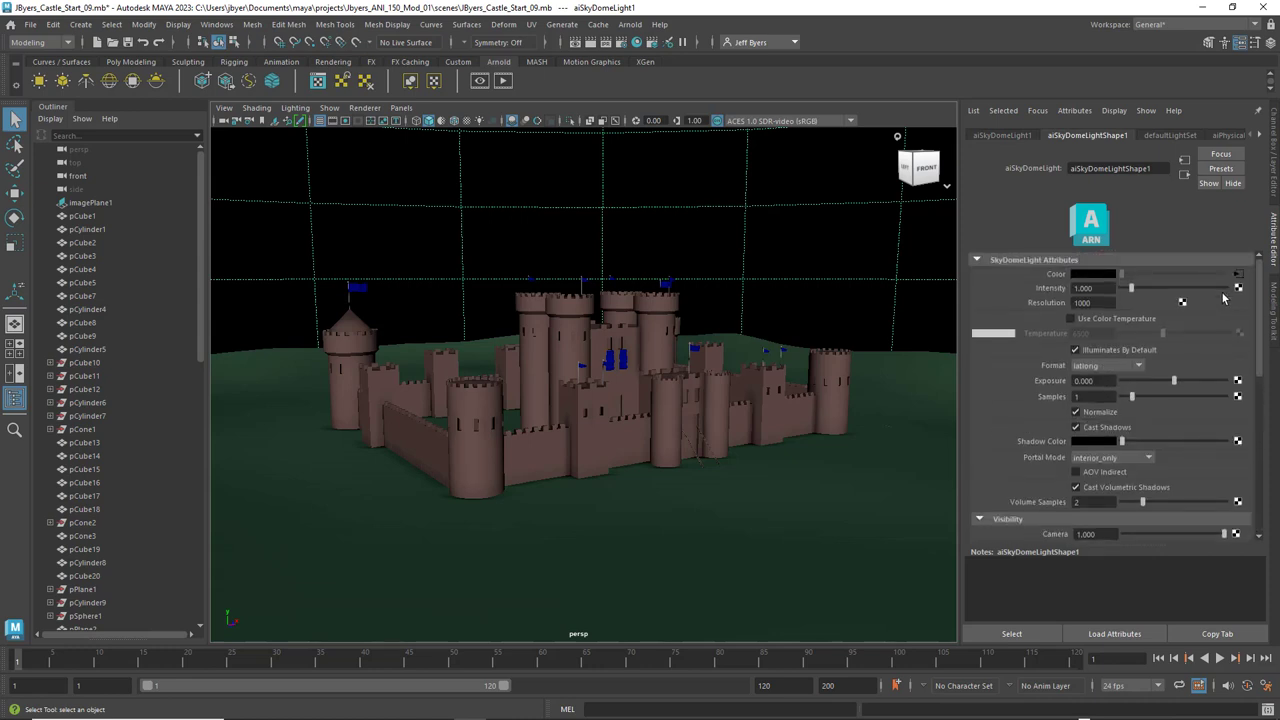
pyautogui.click(1238, 274)
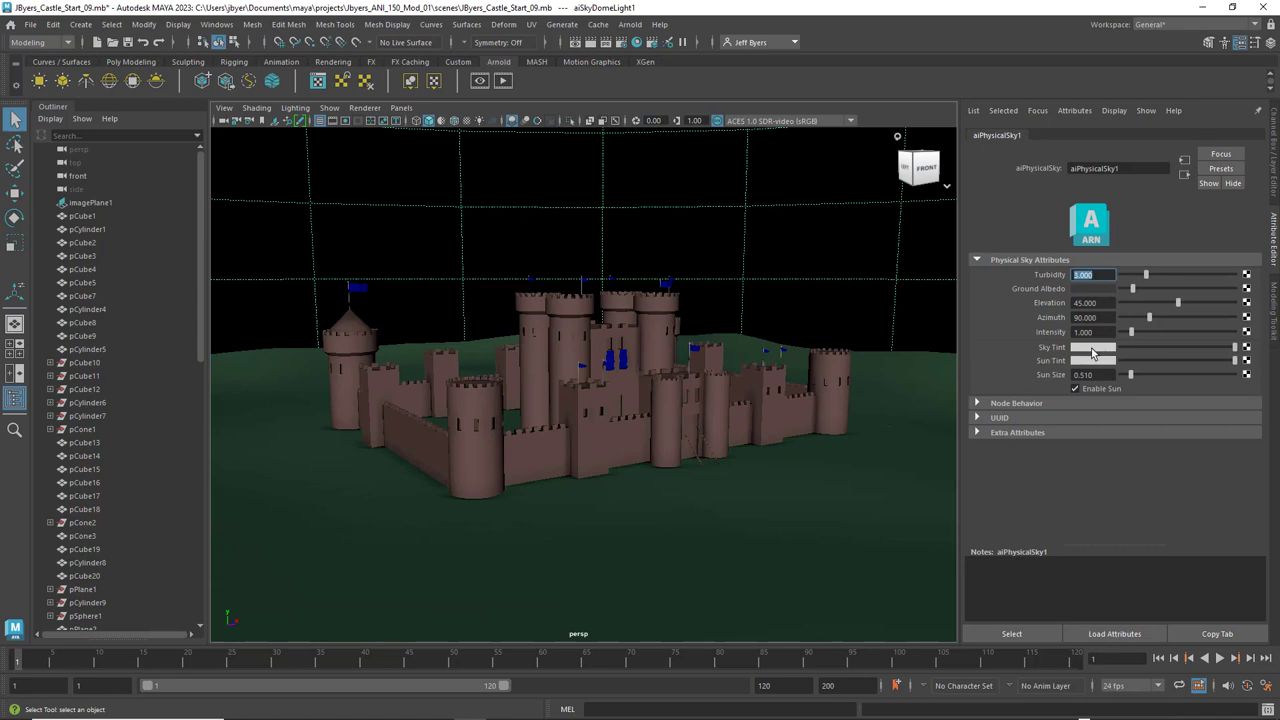
# - Set the physical sky's Ground Albedo to light blue, with hue about 203 and saturation about 0.6
pyautogui.click(1101, 288)
pyautogui.click(1100, 258)
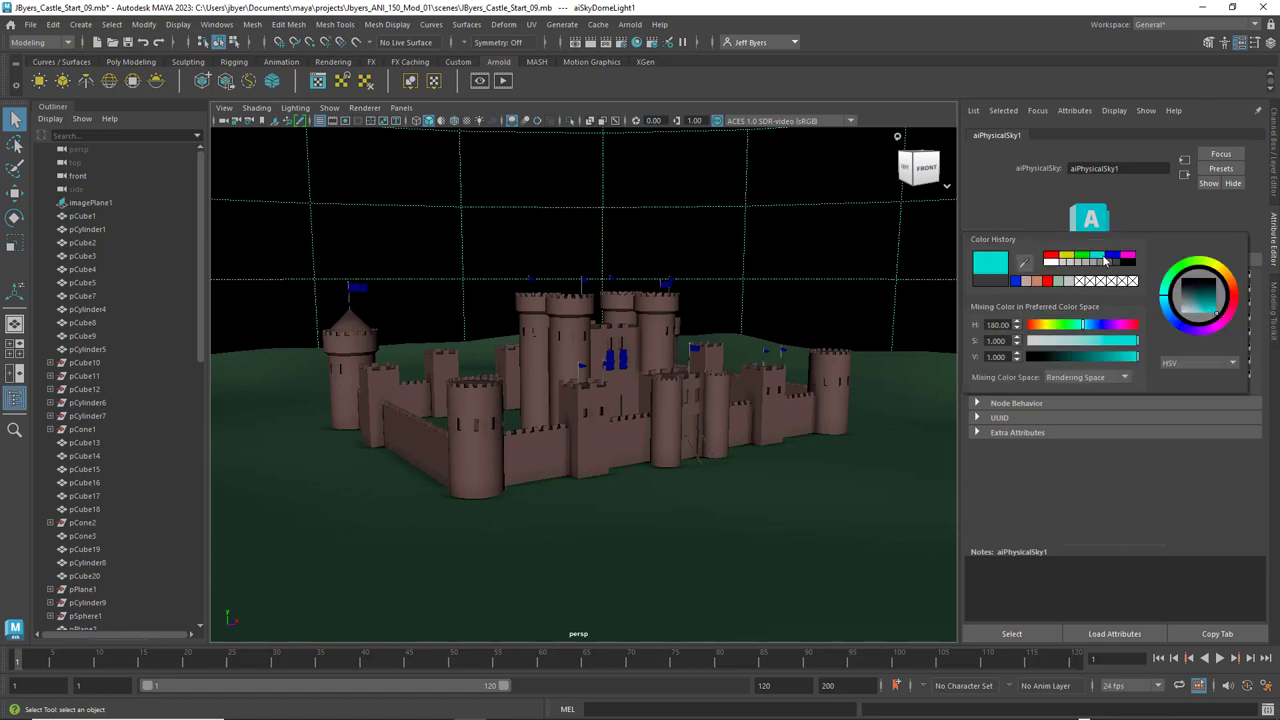
pyautogui.click(1165, 308)
pyautogui.moveTo(1165, 308); pyautogui.dragTo(1174, 315)
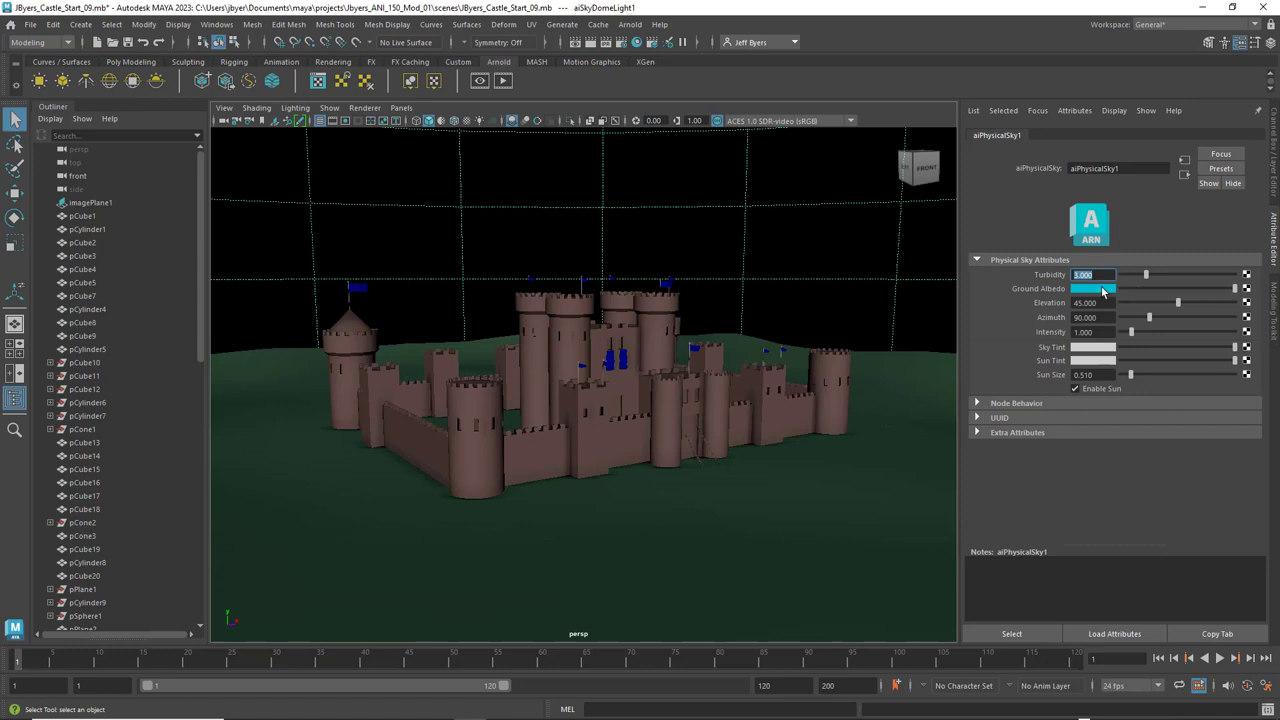
pyautogui.click(1102, 288)
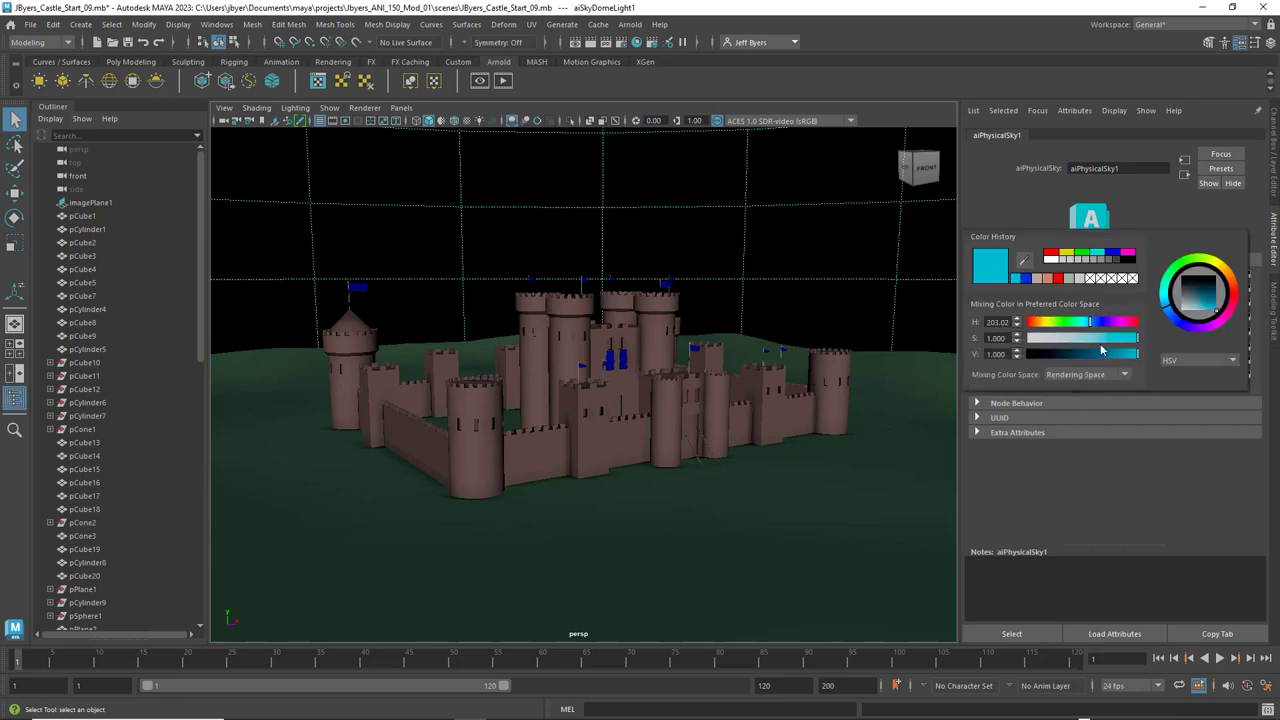
pyautogui.moveTo(1112, 340); pyautogui.dragTo(1090, 337)
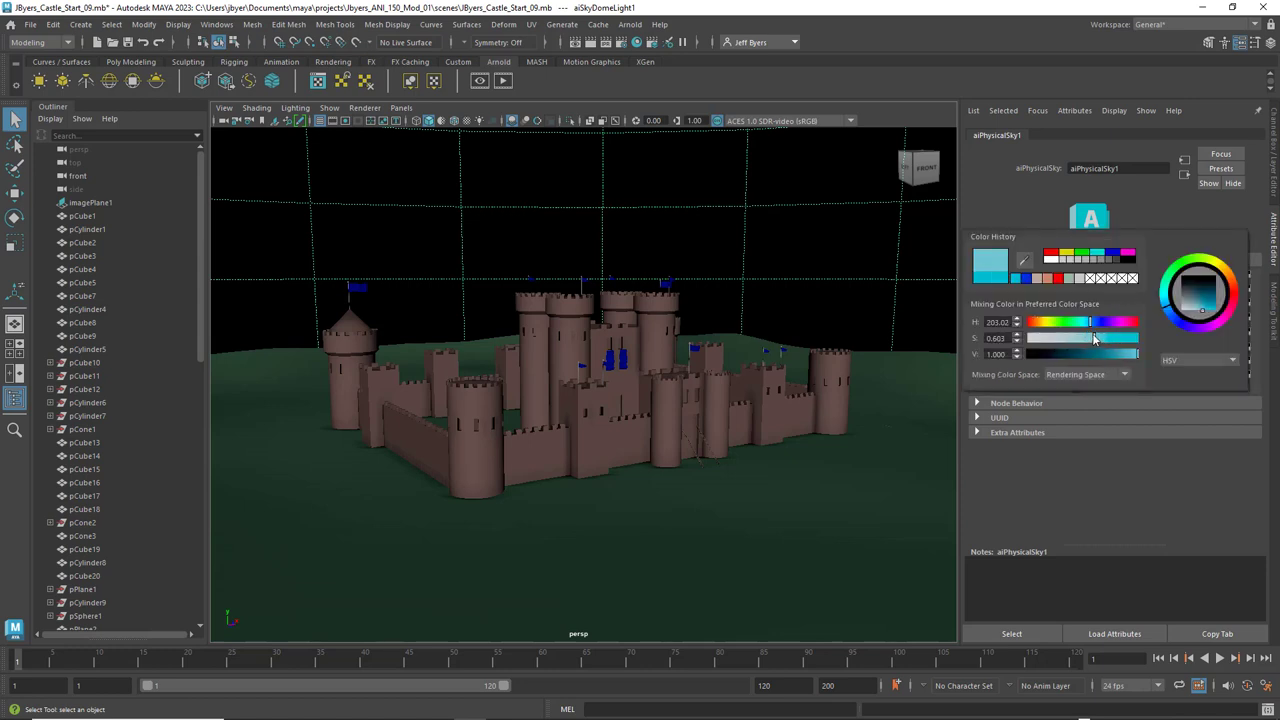
pyautogui.click(934, 244)
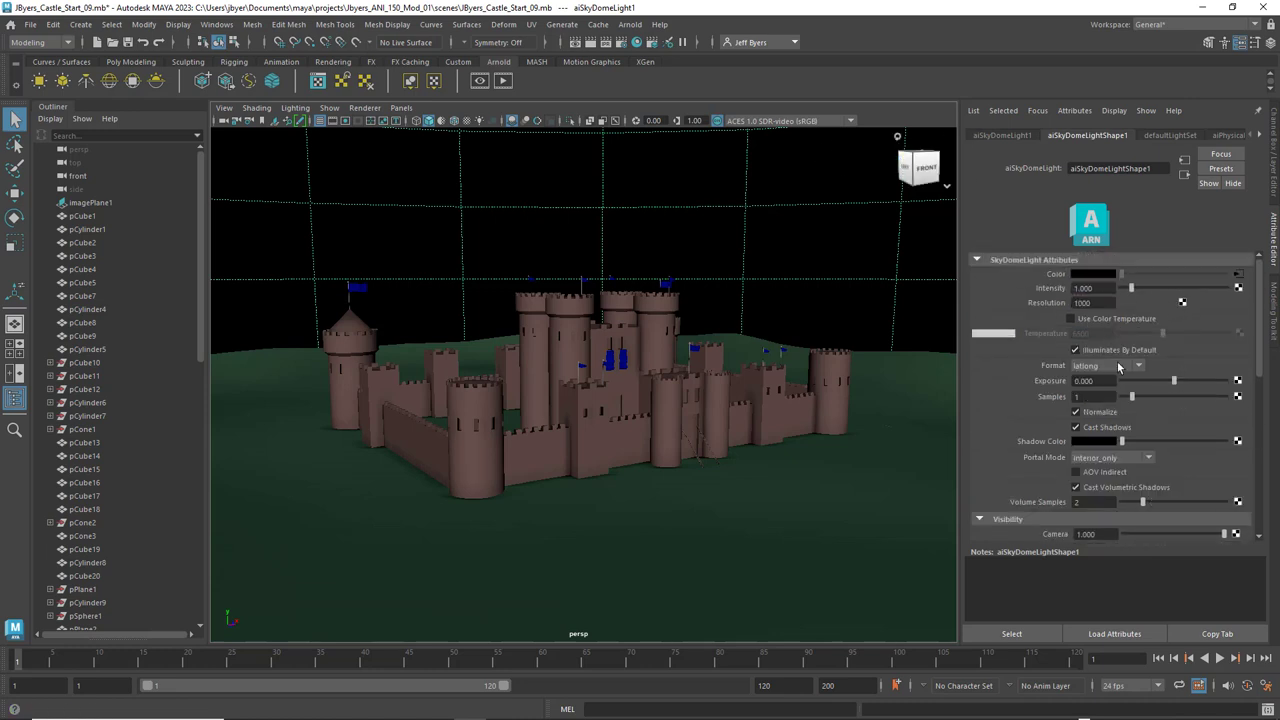
# - Open the physical sky node connected to the sky dome light's color
pyautogui.scroll(-10, 1132, 391)
pyautogui.scroll(10, 1133, 388)
pyautogui.click(1240, 274)
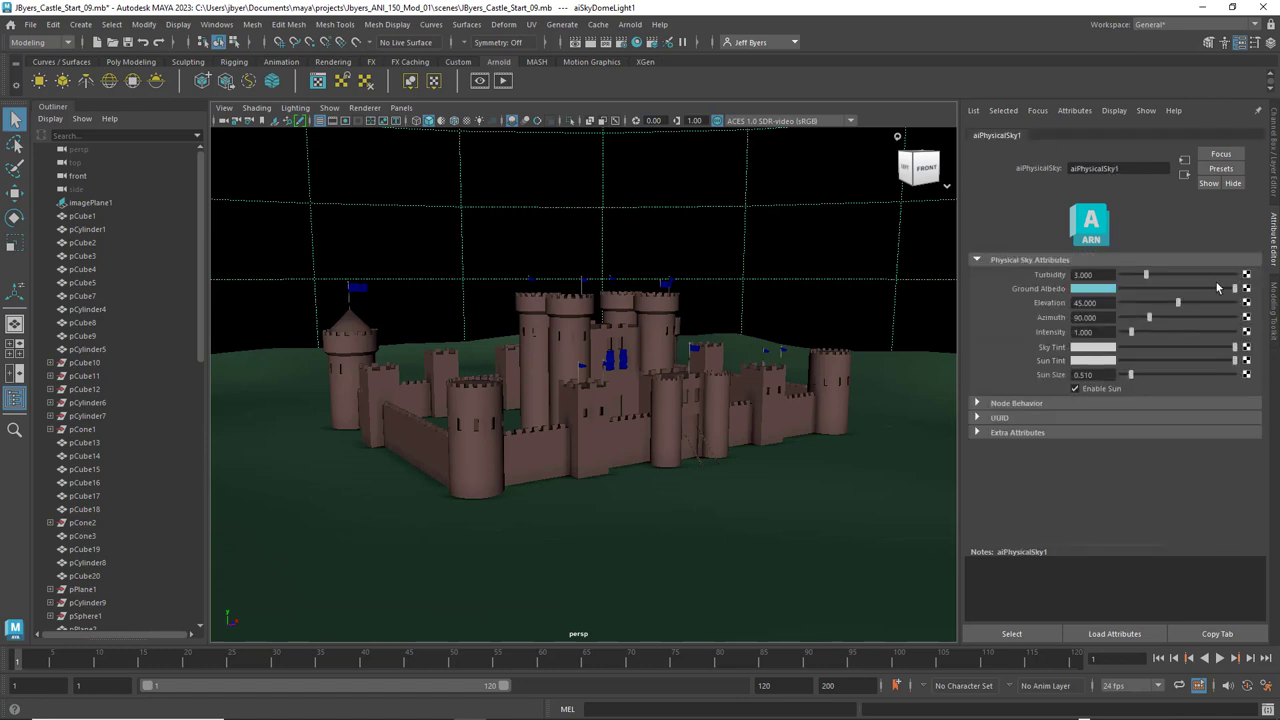
# - Set the physical sky's Sky Tint and Sun Tint to saturated blue, hue about 231, and test-render the current frame
pyautogui.click(1098, 354)
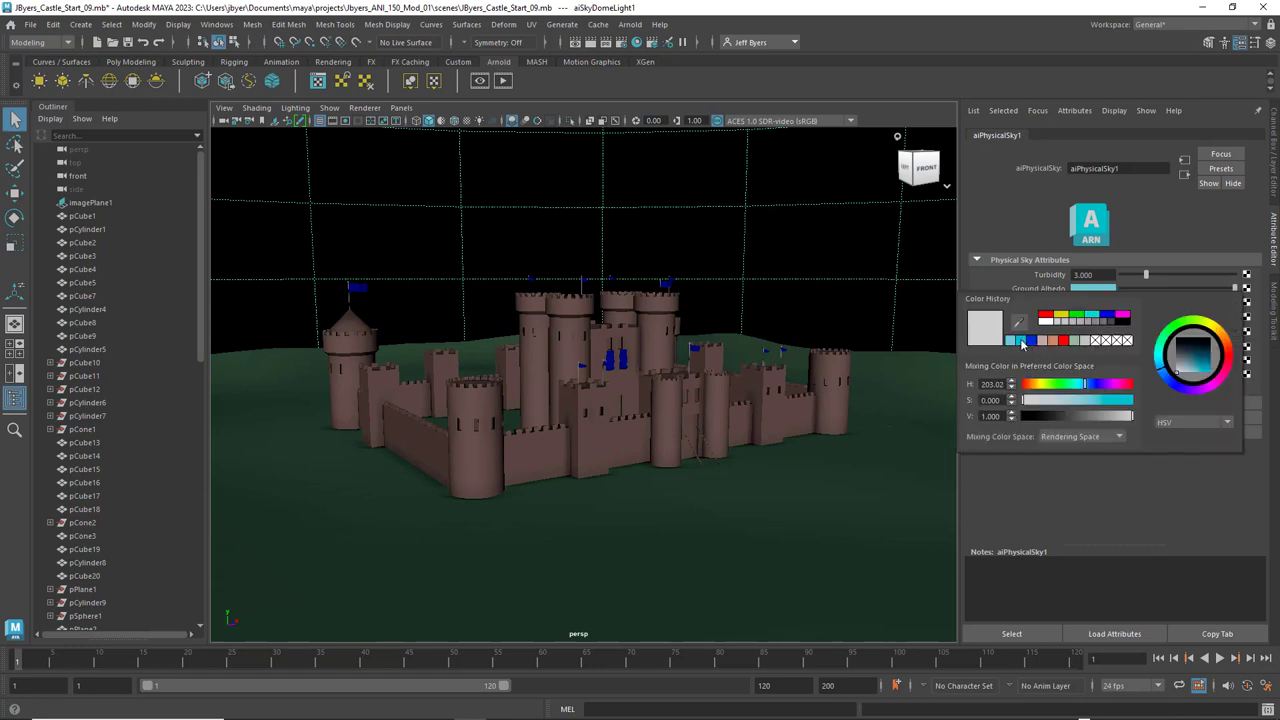
pyautogui.click(1021, 341)
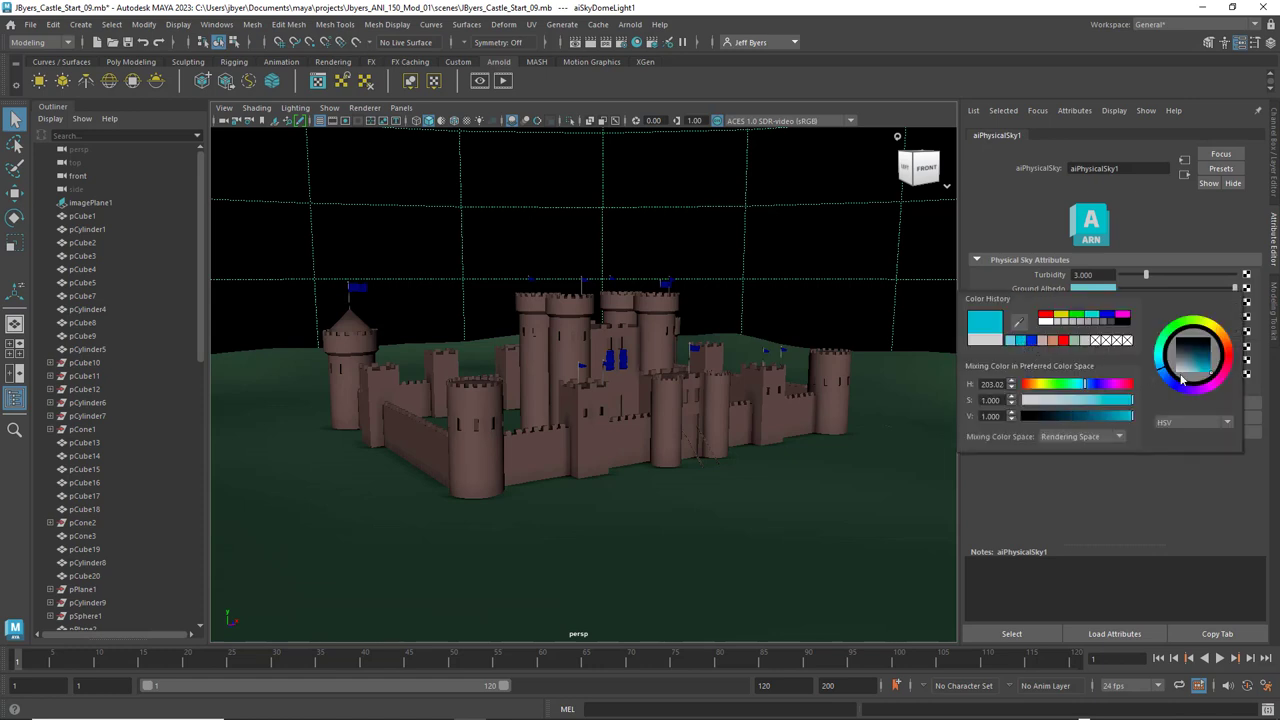
pyautogui.moveTo(1168, 380); pyautogui.dragTo(1172, 388)
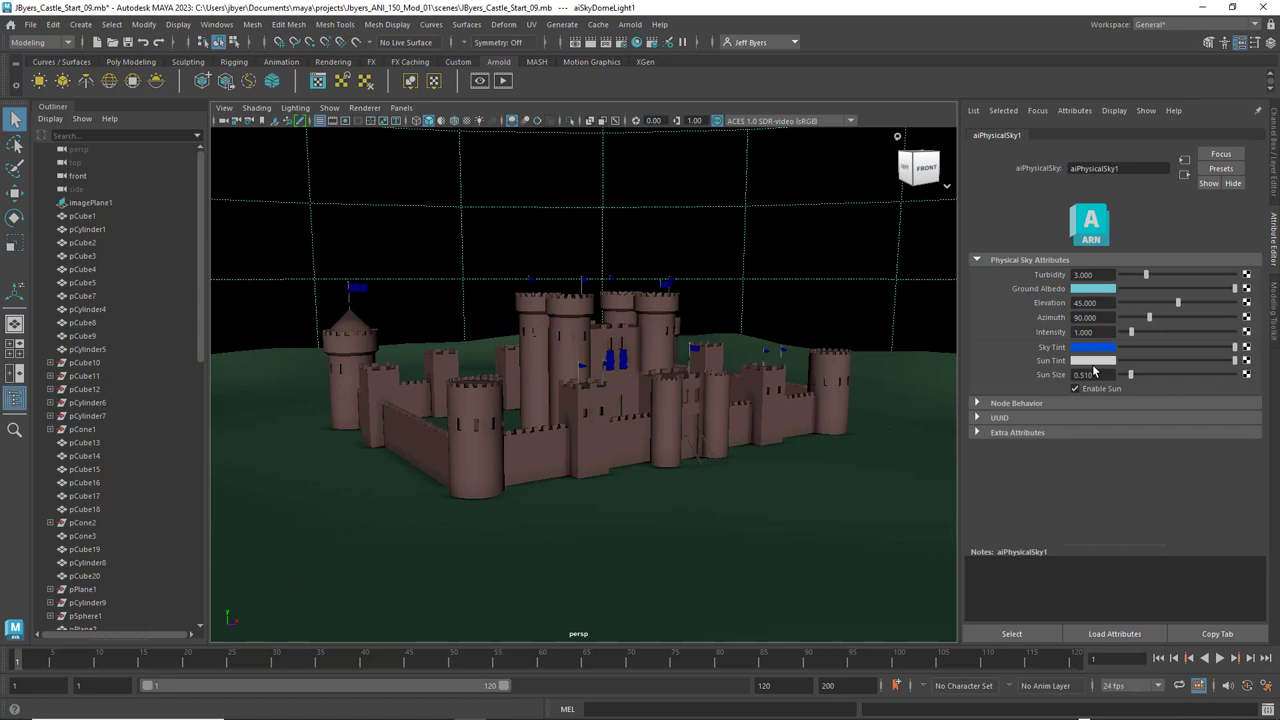
pyautogui.click(1094, 360)
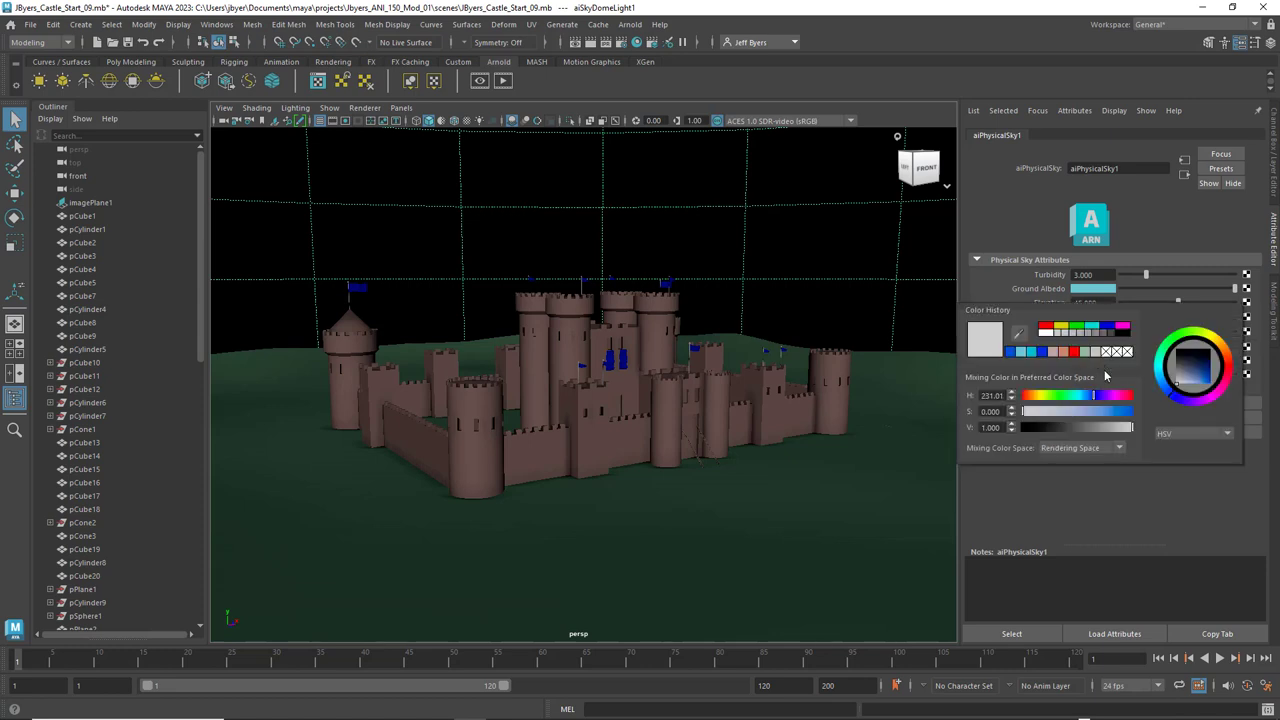
pyautogui.click(1016, 354)
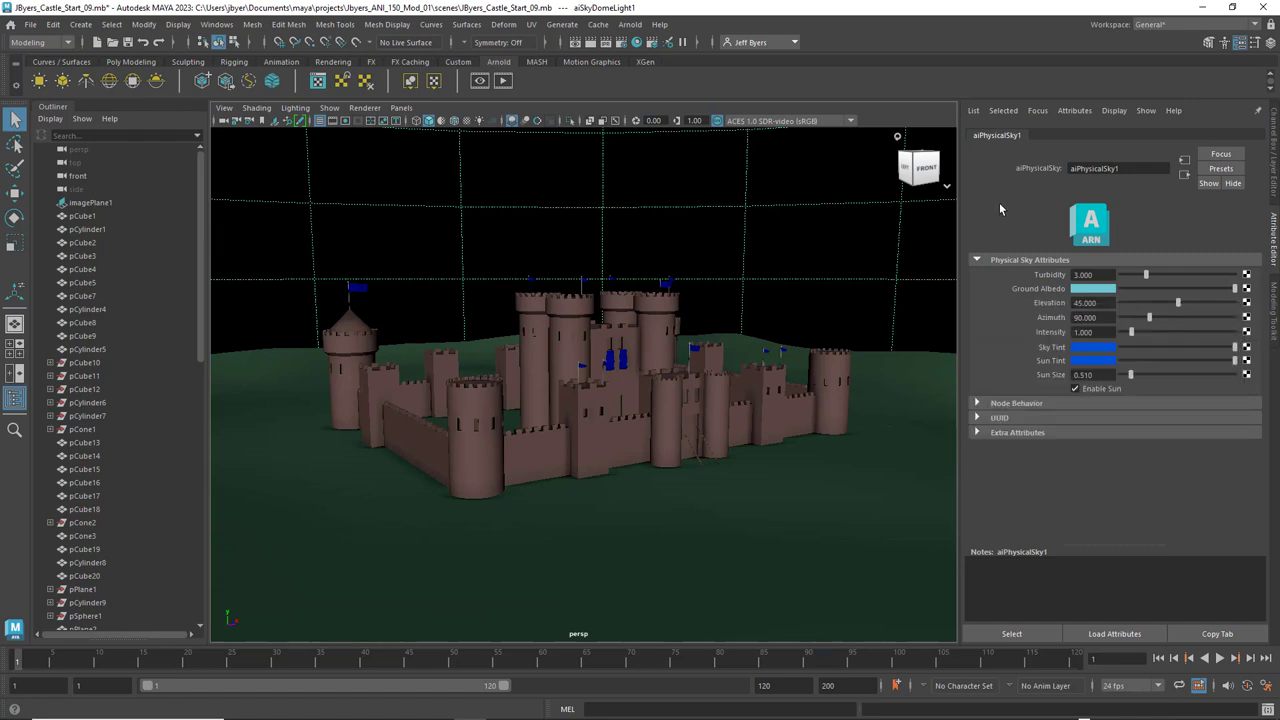
pyautogui.click(591, 43)
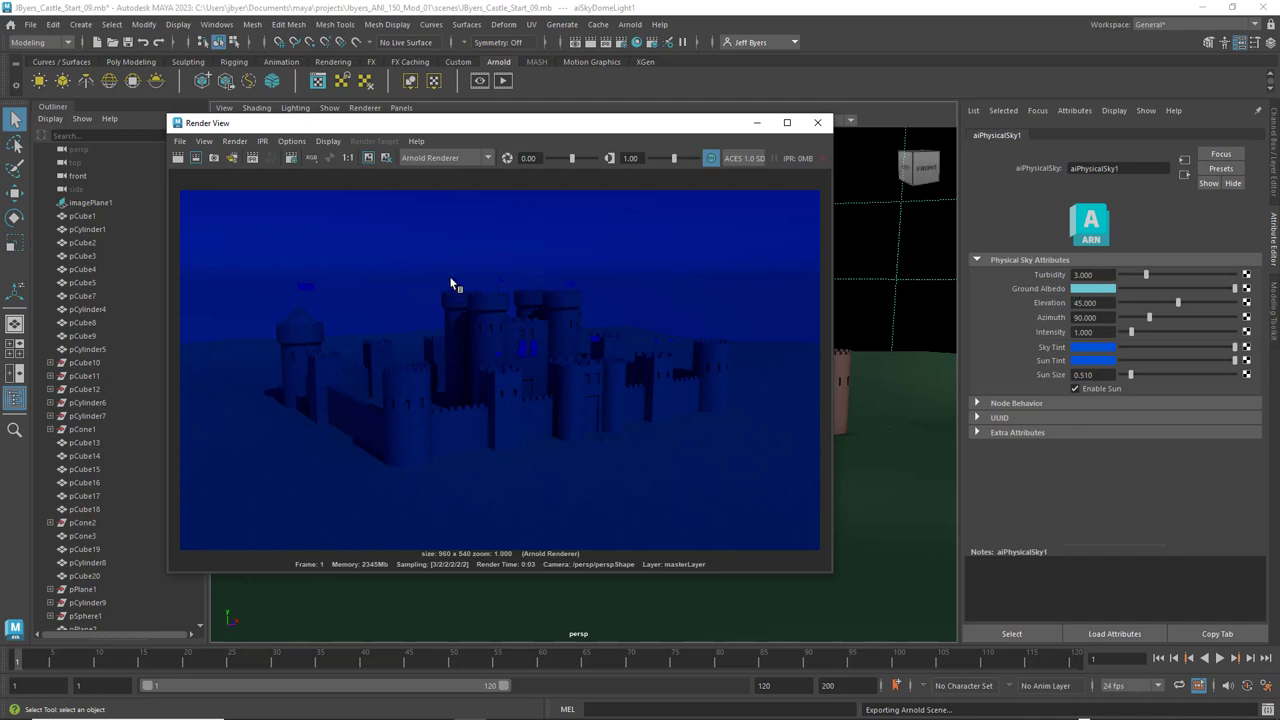
# - Set the physical sky's Sky Tint and Sun Tint to pale warm tones based on the recently used brown colors
pyautogui.click(1100, 345)
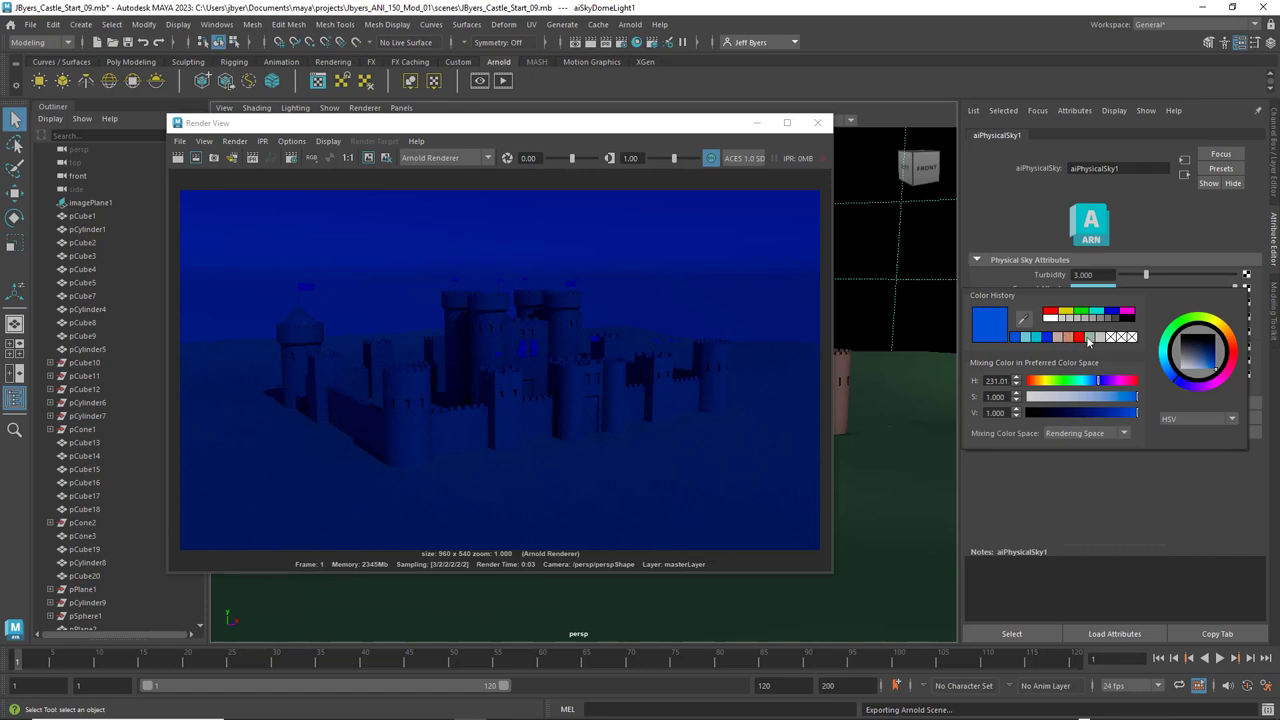
pyautogui.click(1056, 335)
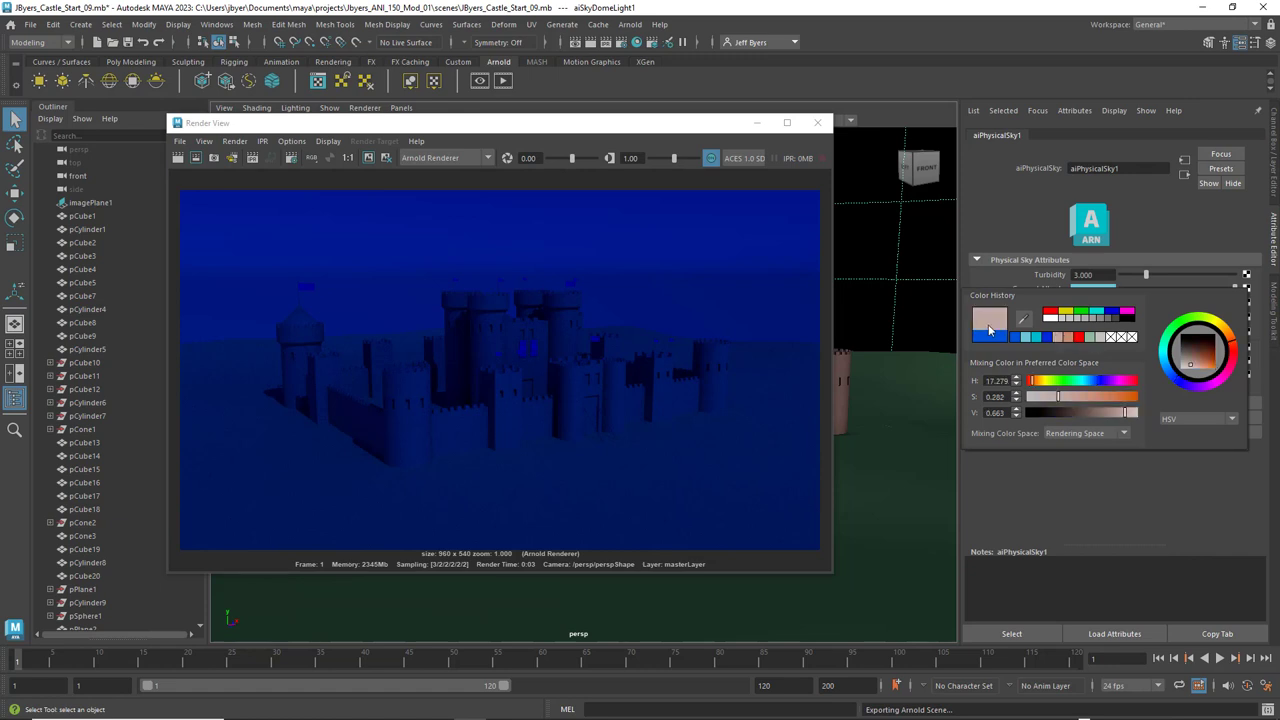
pyautogui.click(1191, 366)
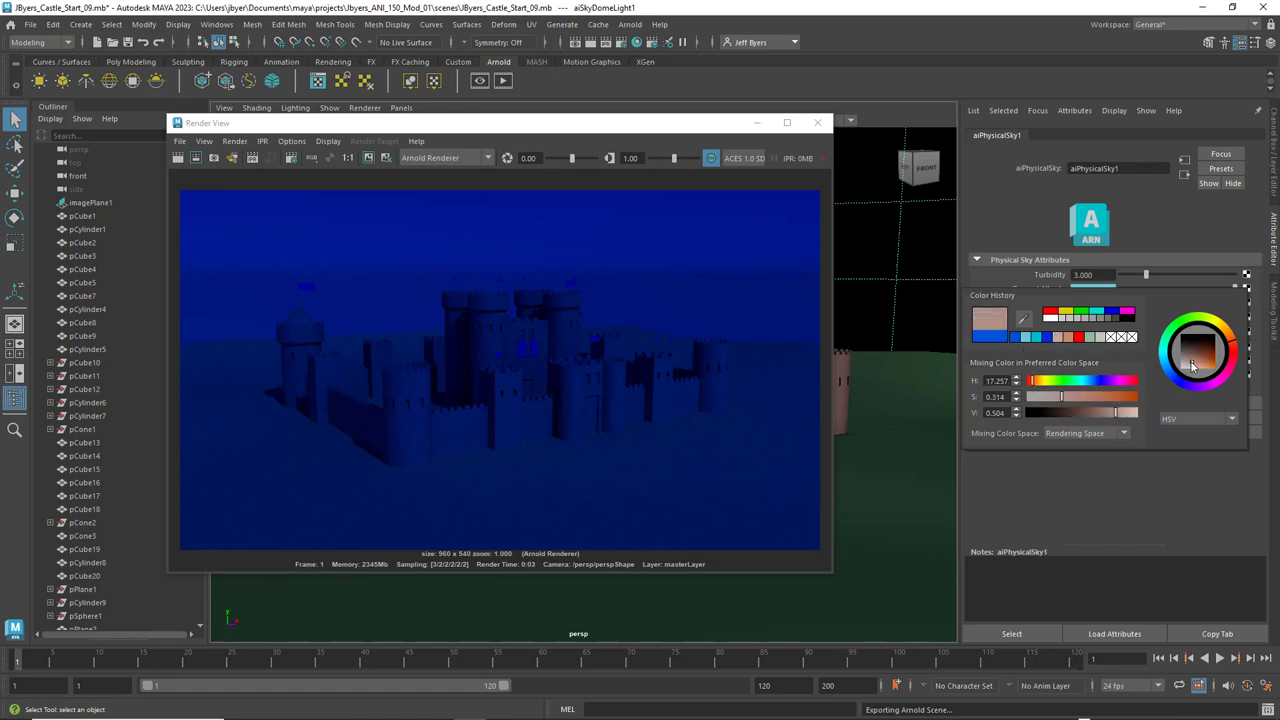
pyautogui.moveTo(1191, 366); pyautogui.dragTo(1185, 369)
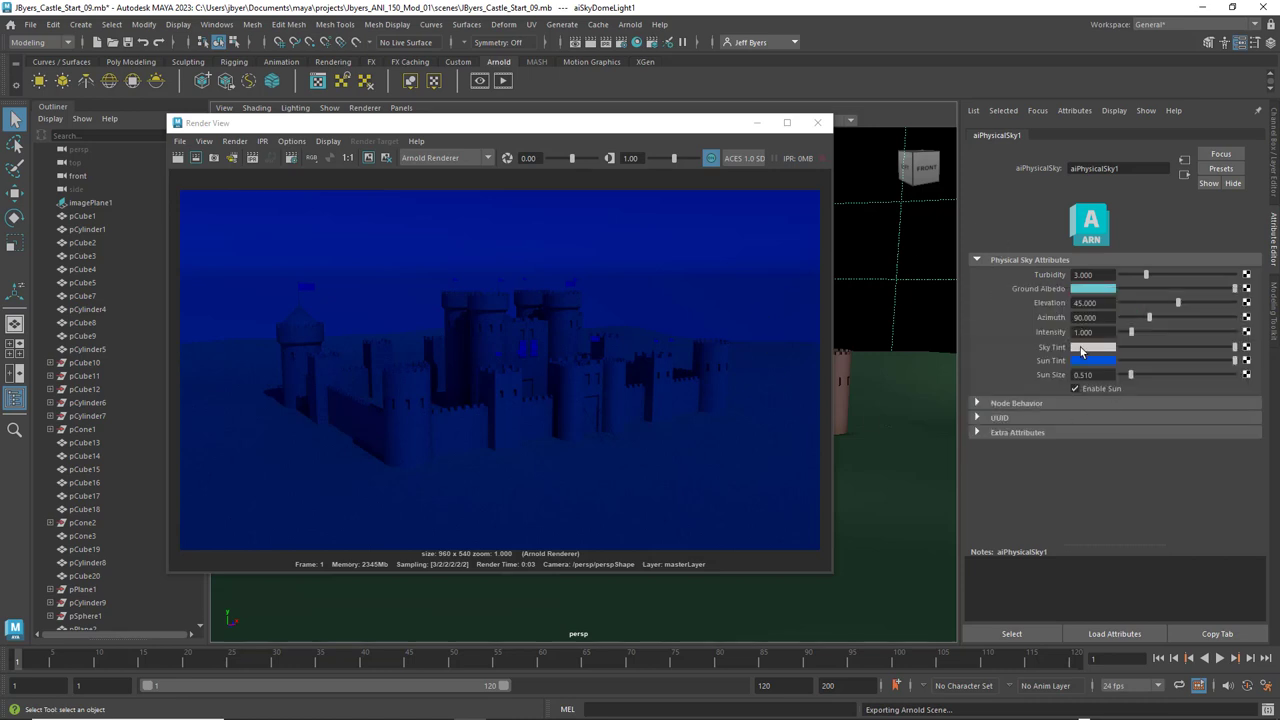
pyautogui.click(1102, 362)
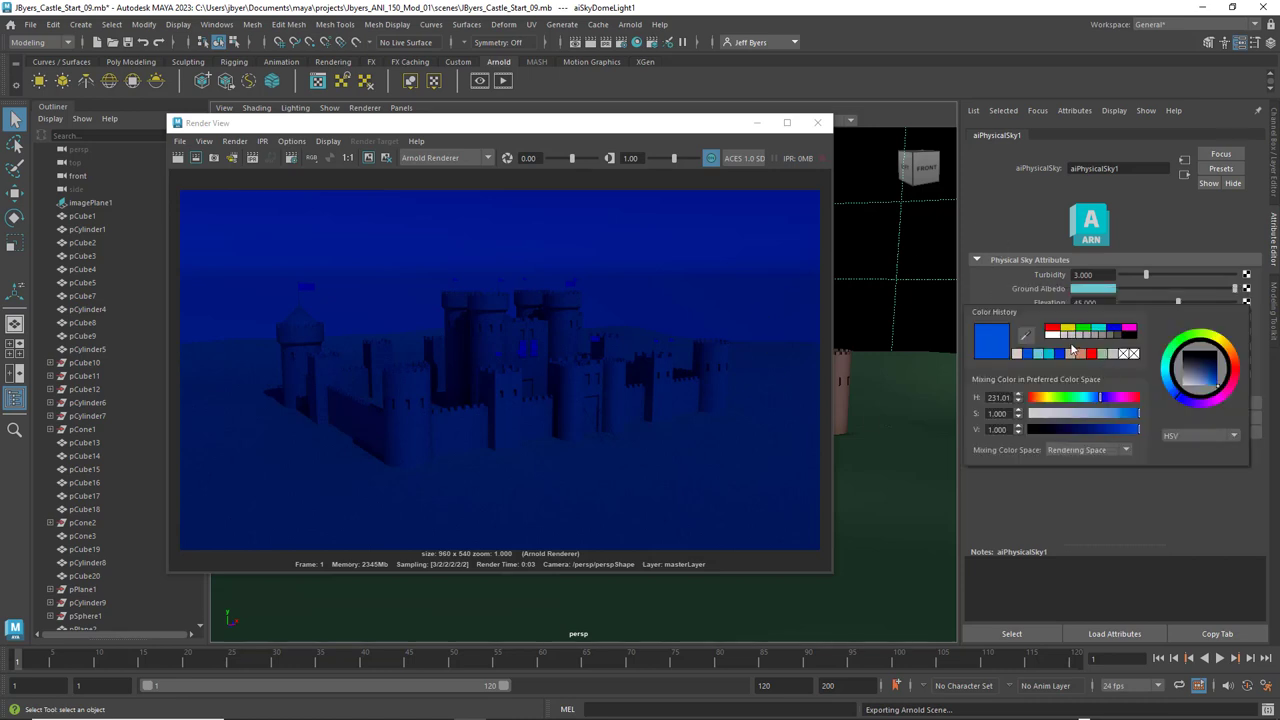
pyautogui.click(1070, 353)
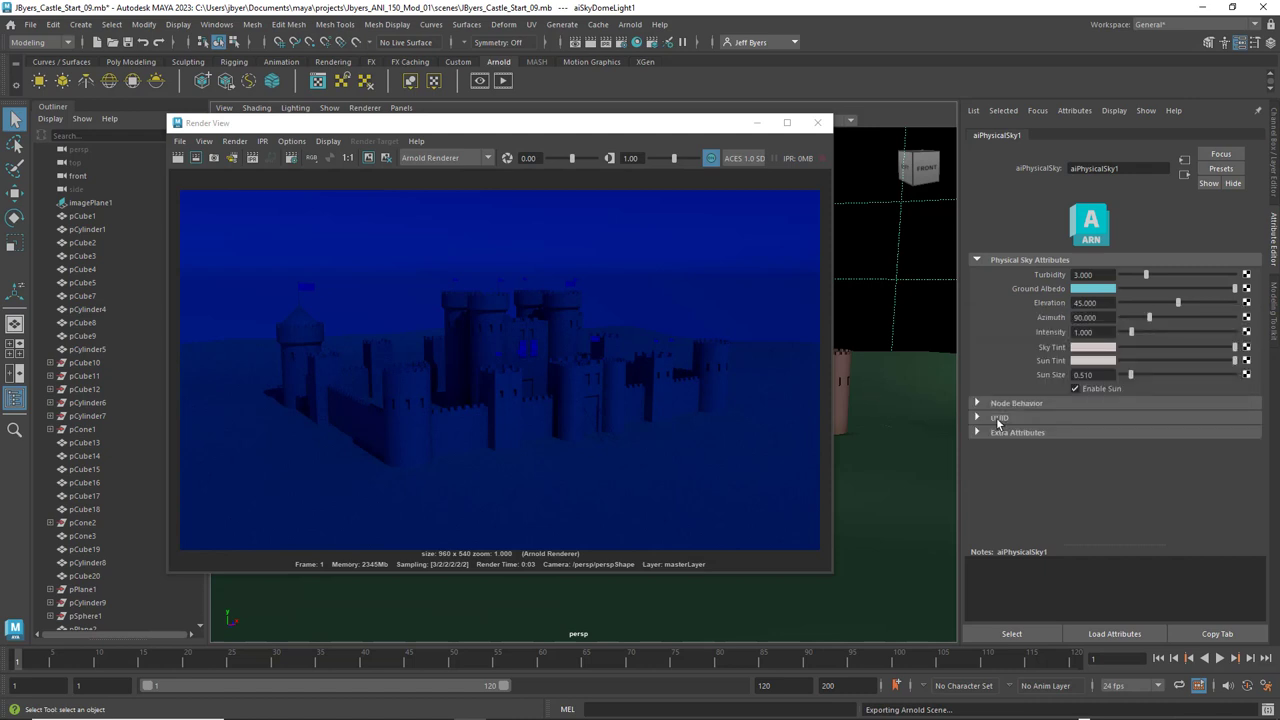
# - Re-render the current frame to check the new sky tints, and close the render
pyautogui.click(178, 160)
pyautogui.click(178, 160)
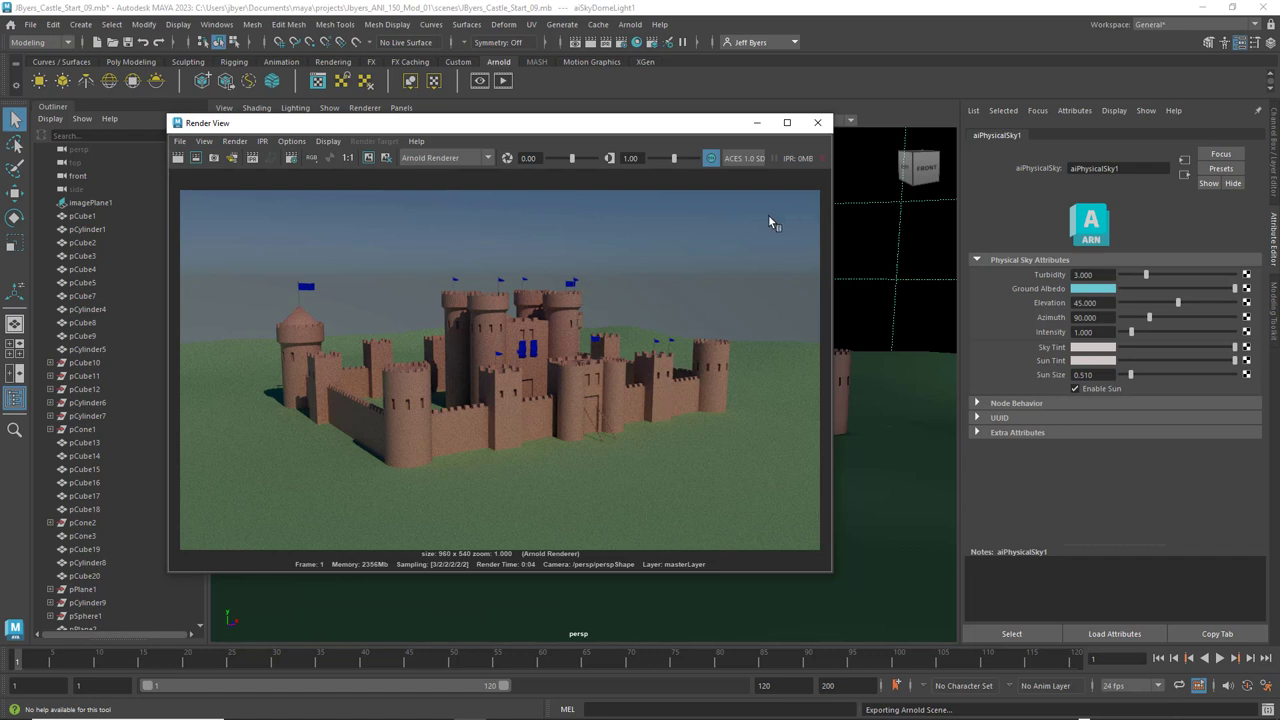
pyautogui.click(814, 125)
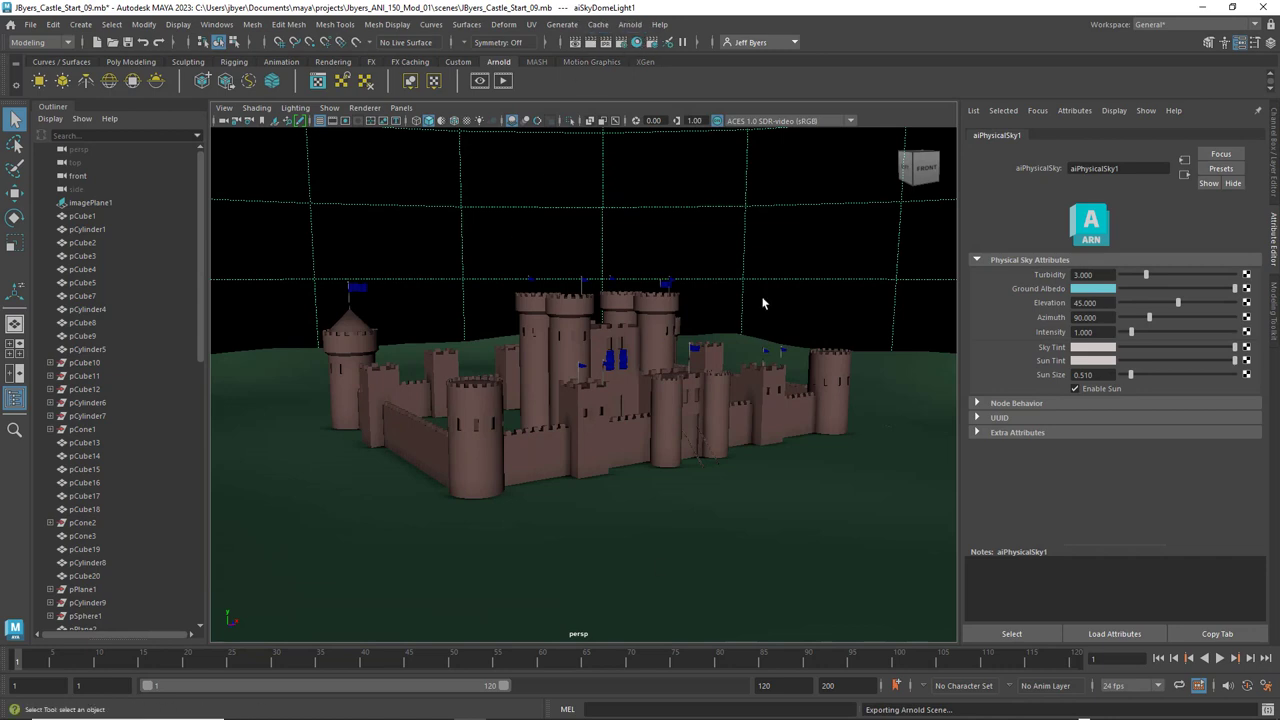
# - Set the Arnold Camera (AA) samples to 6 in the render settings
pyautogui.click(621, 44)
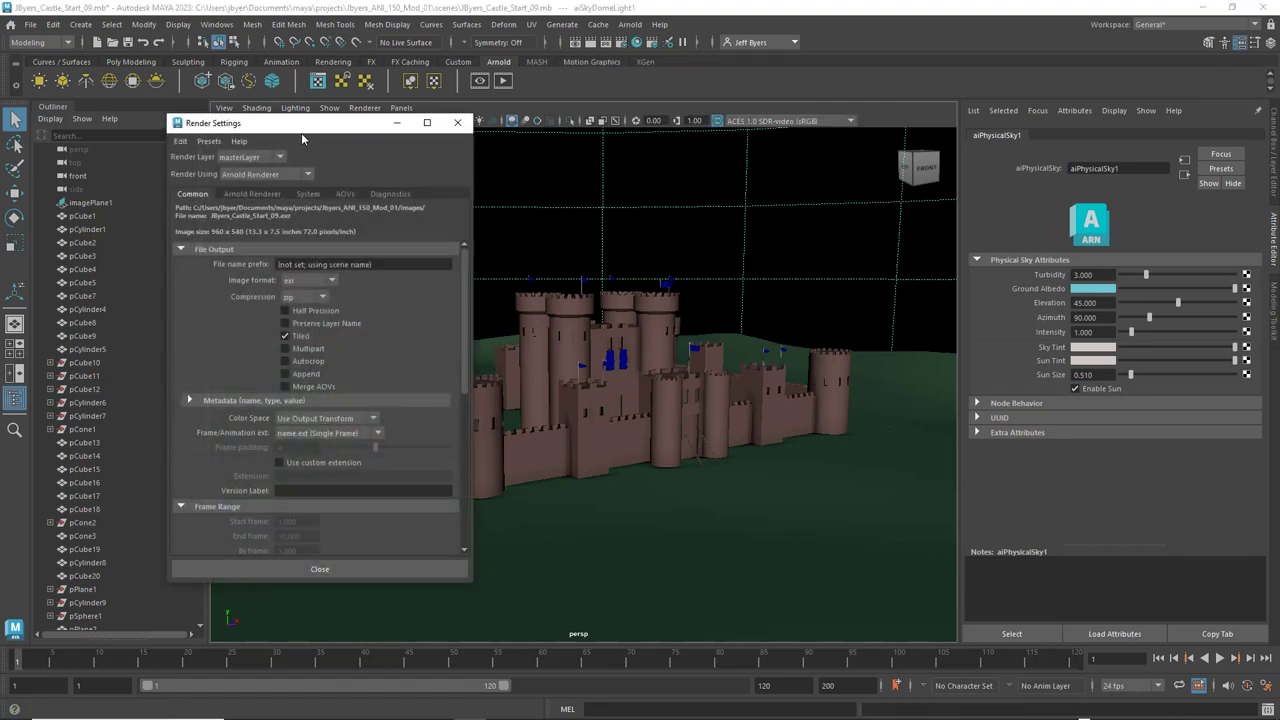
pyautogui.moveTo(302, 134); pyautogui.dragTo(393, 141)
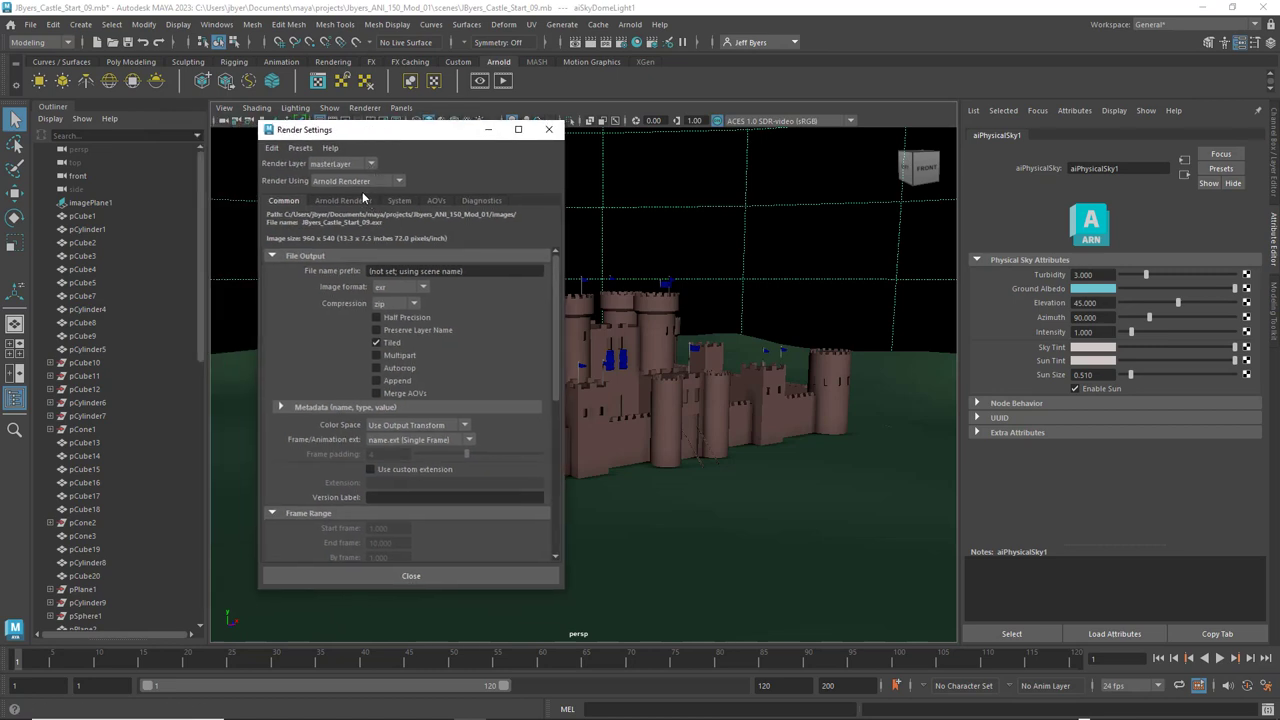
pyautogui.click(360, 199)
pyautogui.click(375, 272)
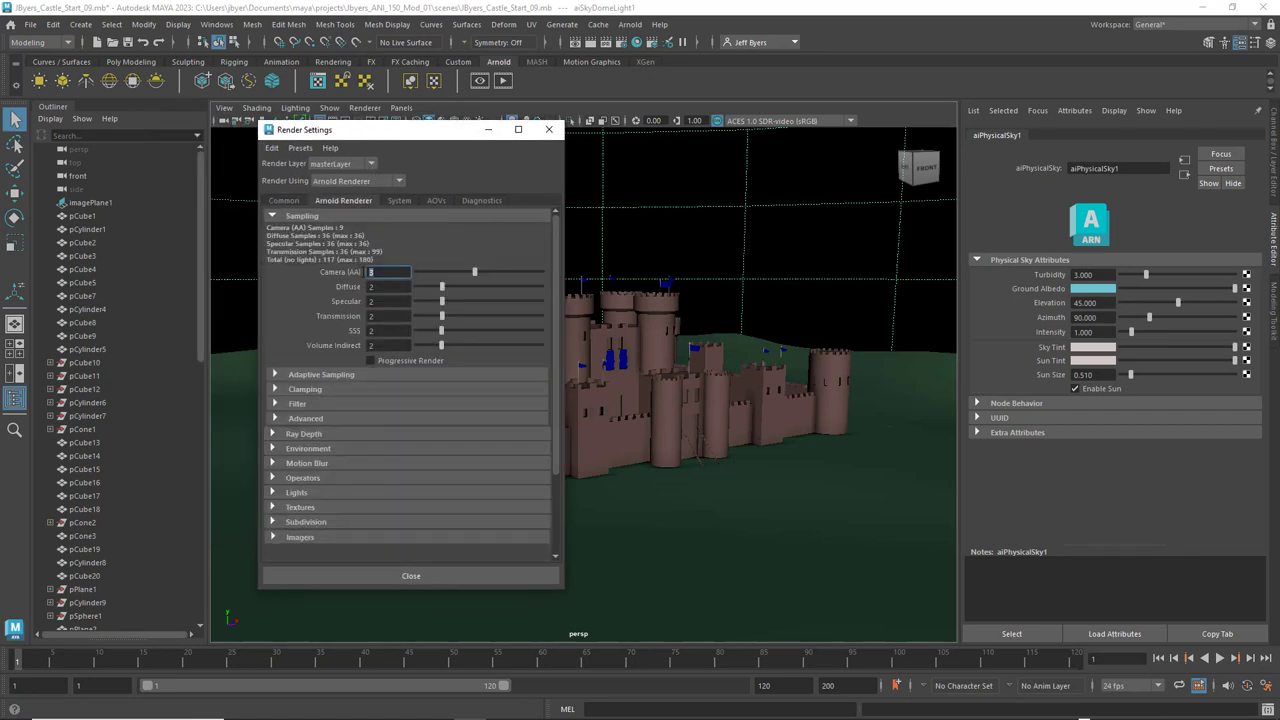
pyautogui.write('6')
pyautogui.click(380, 286)
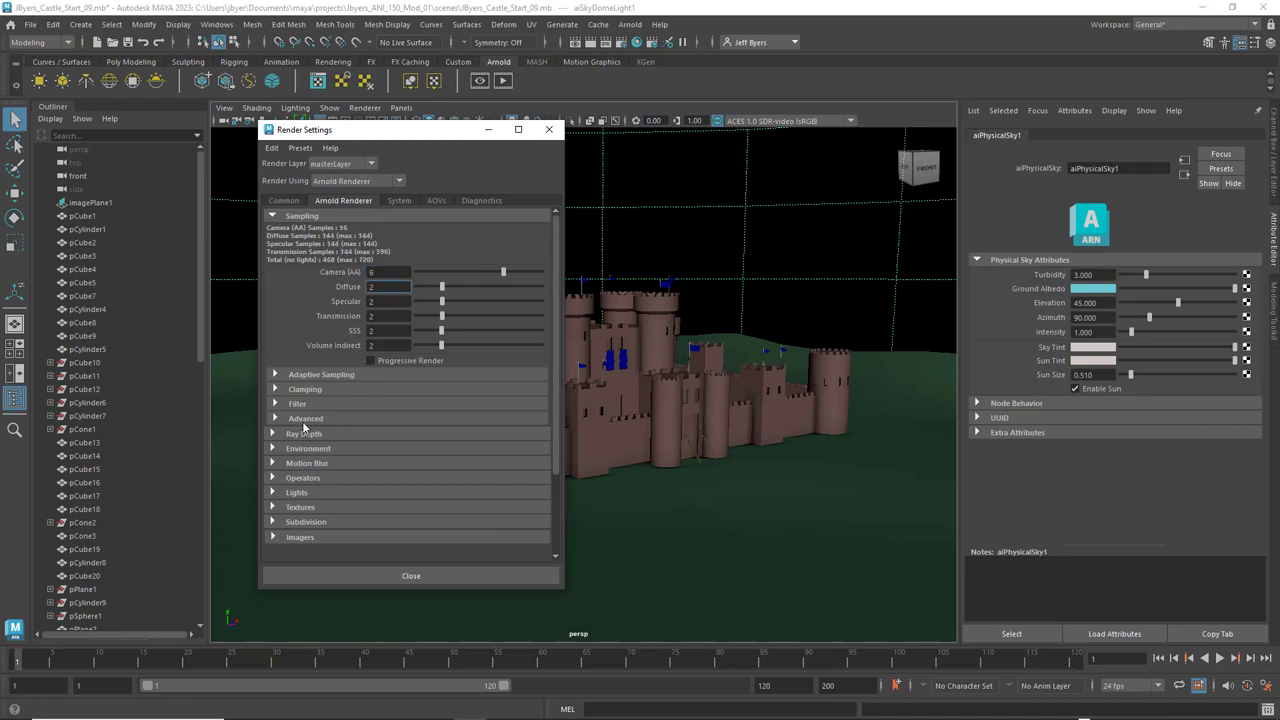
# - Set the render image size to the HD_1080 preset and close the render settings
pyautogui.click(285, 201)
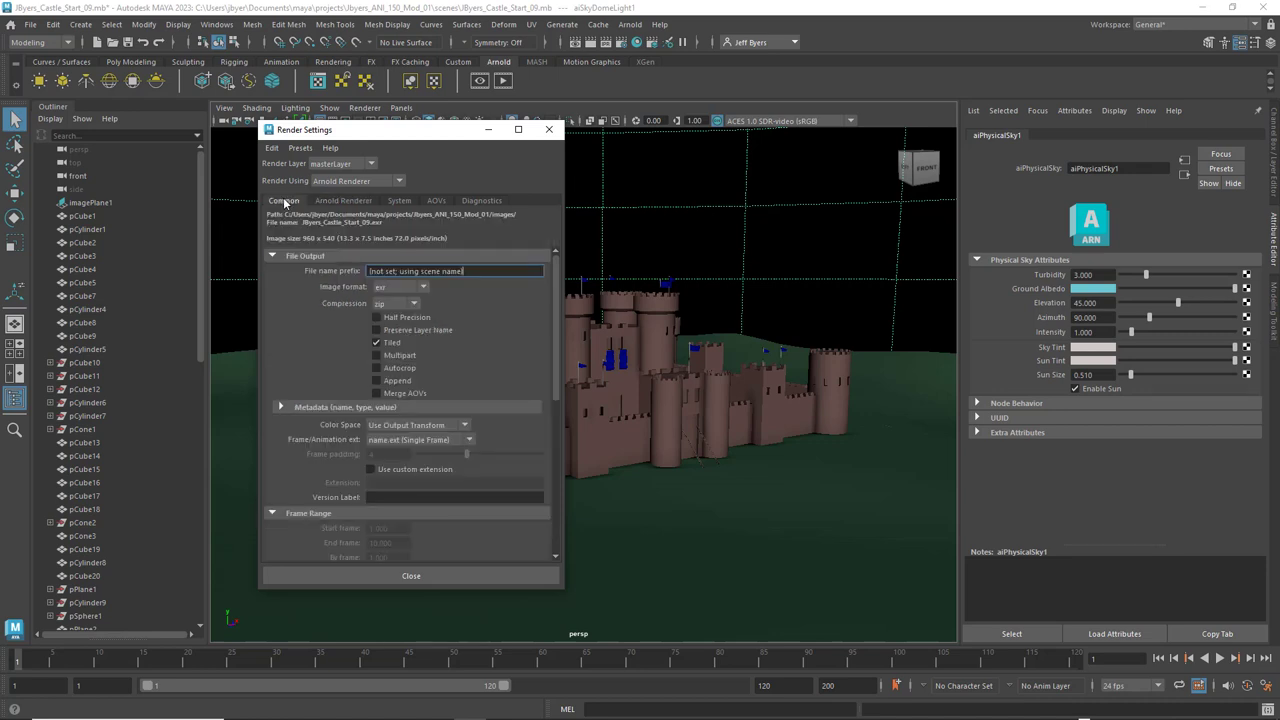
pyautogui.scroll(-3, 498, 380)
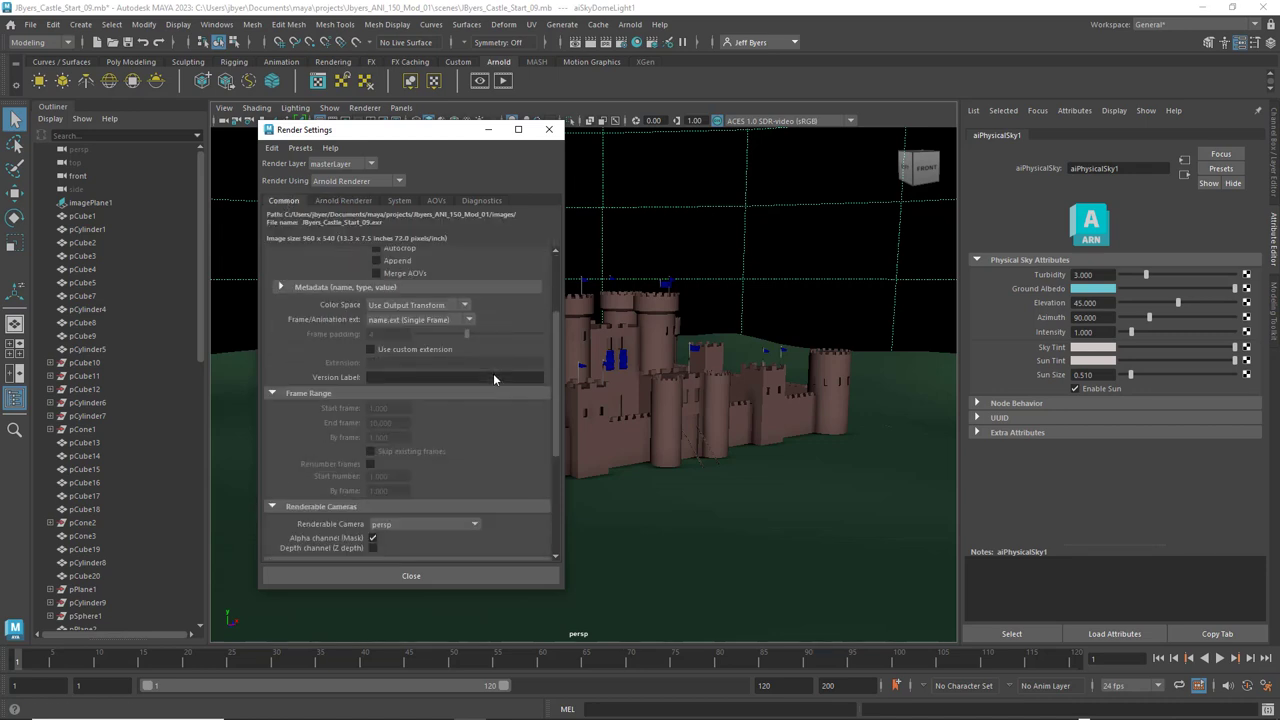
pyautogui.scroll(-5, 493, 378)
pyautogui.click(471, 376)
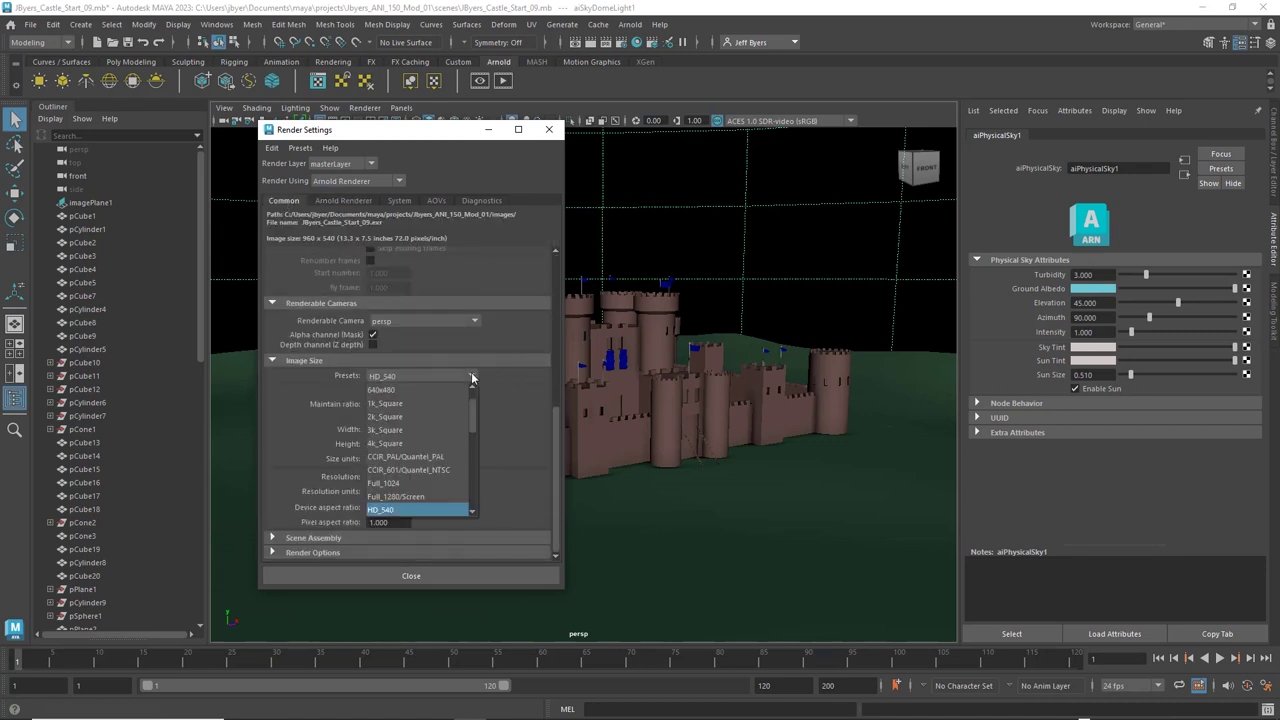
pyautogui.scroll(-2, 420, 478)
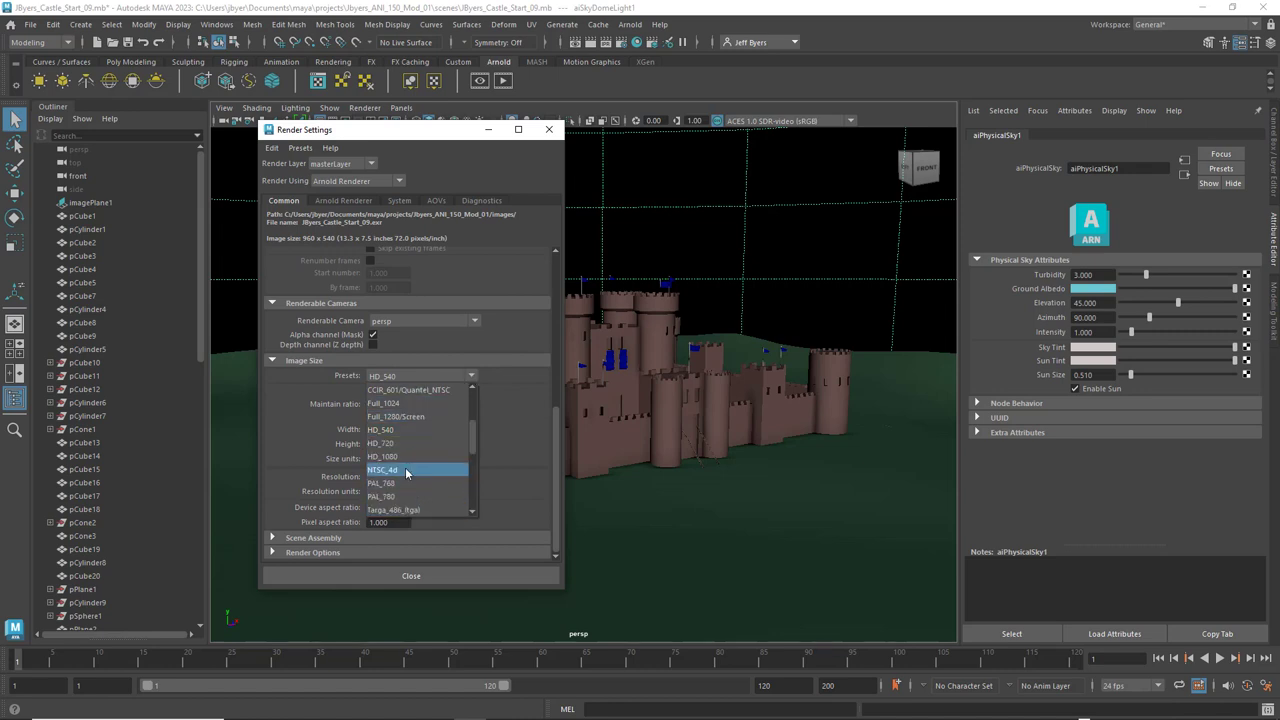
pyautogui.click(402, 457)
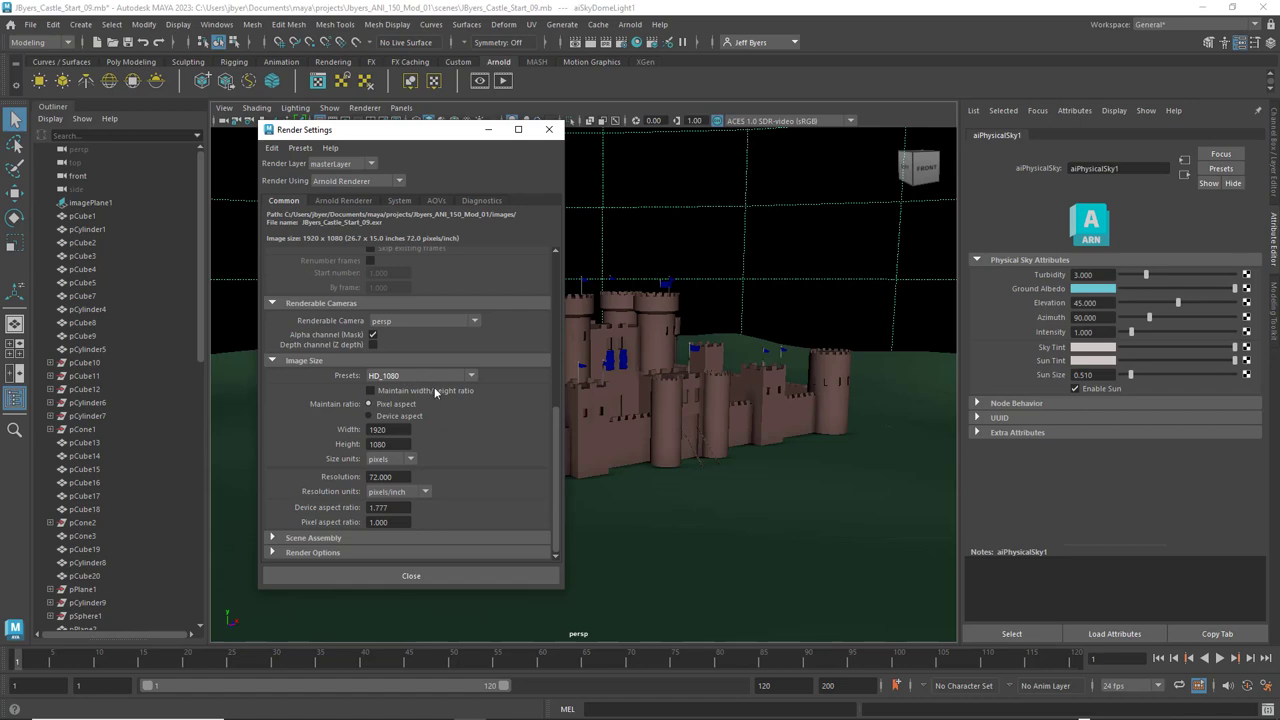
pyautogui.scroll(3, 472, 460)
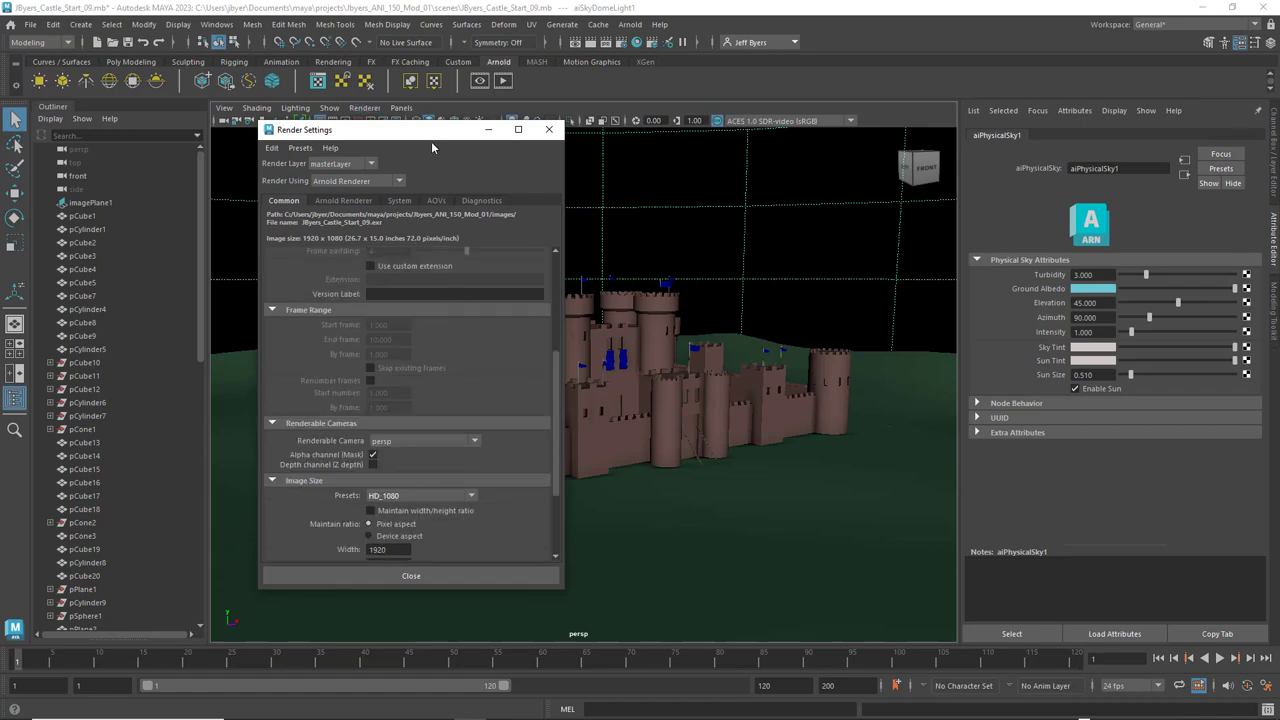
pyautogui.click(549, 129)
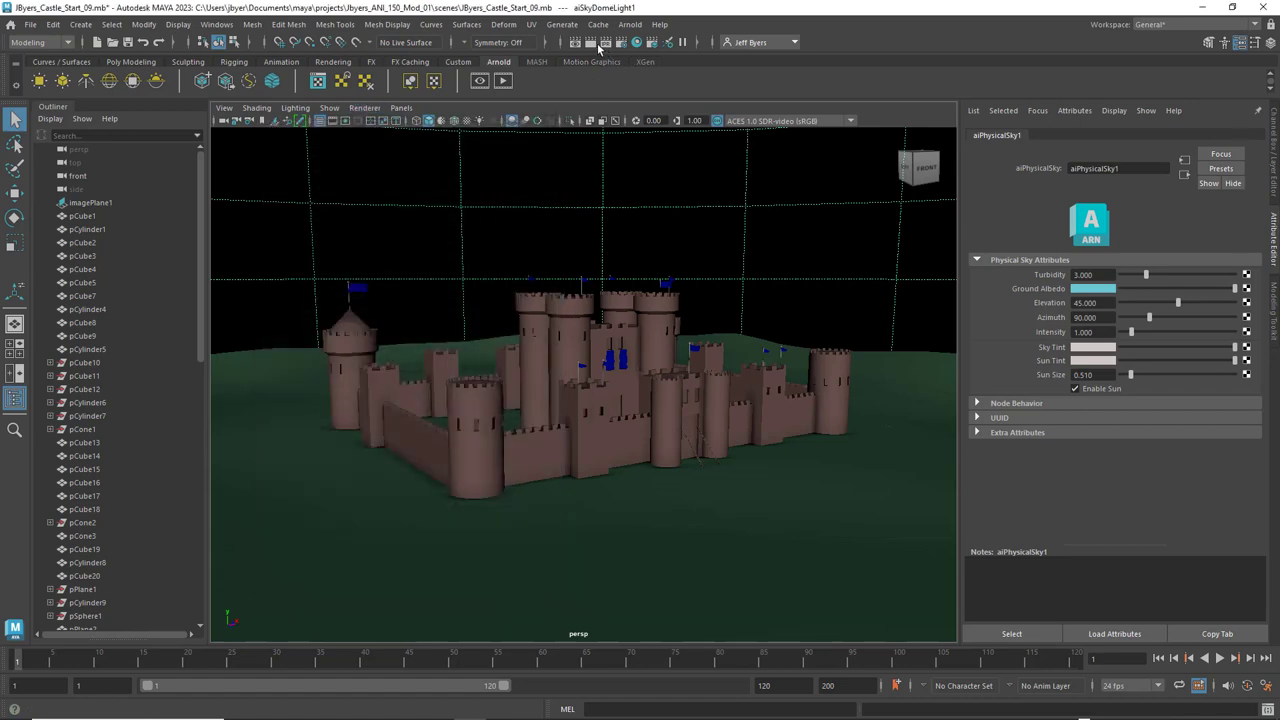
# - Render the current frame at full HD size, examine the castle image, and close the render
pyautogui.click(590, 43)
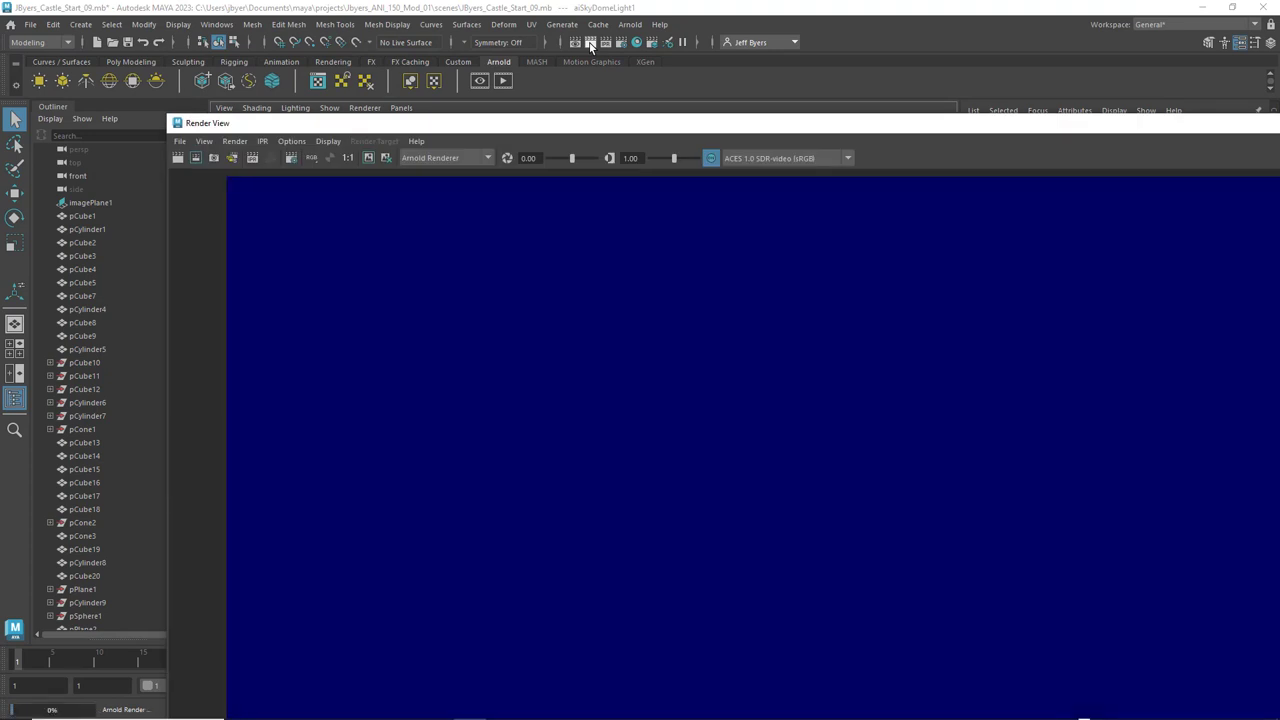
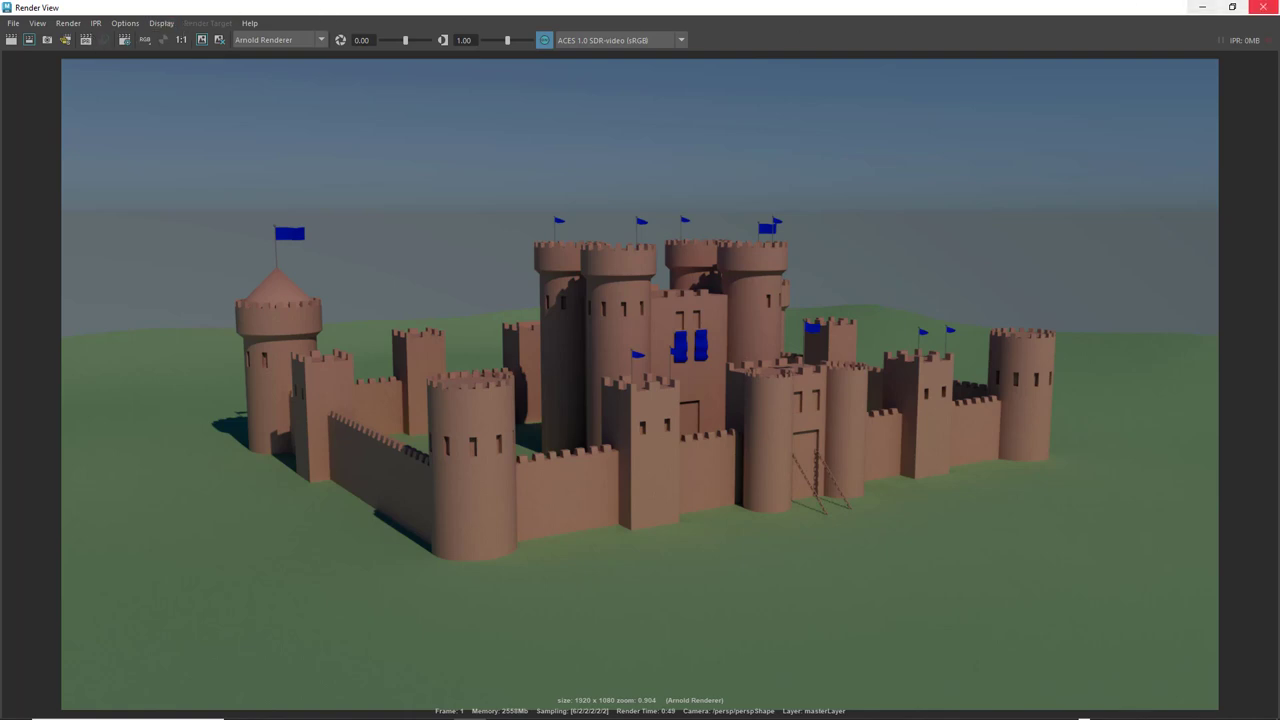
pyautogui.click(1263, 7)
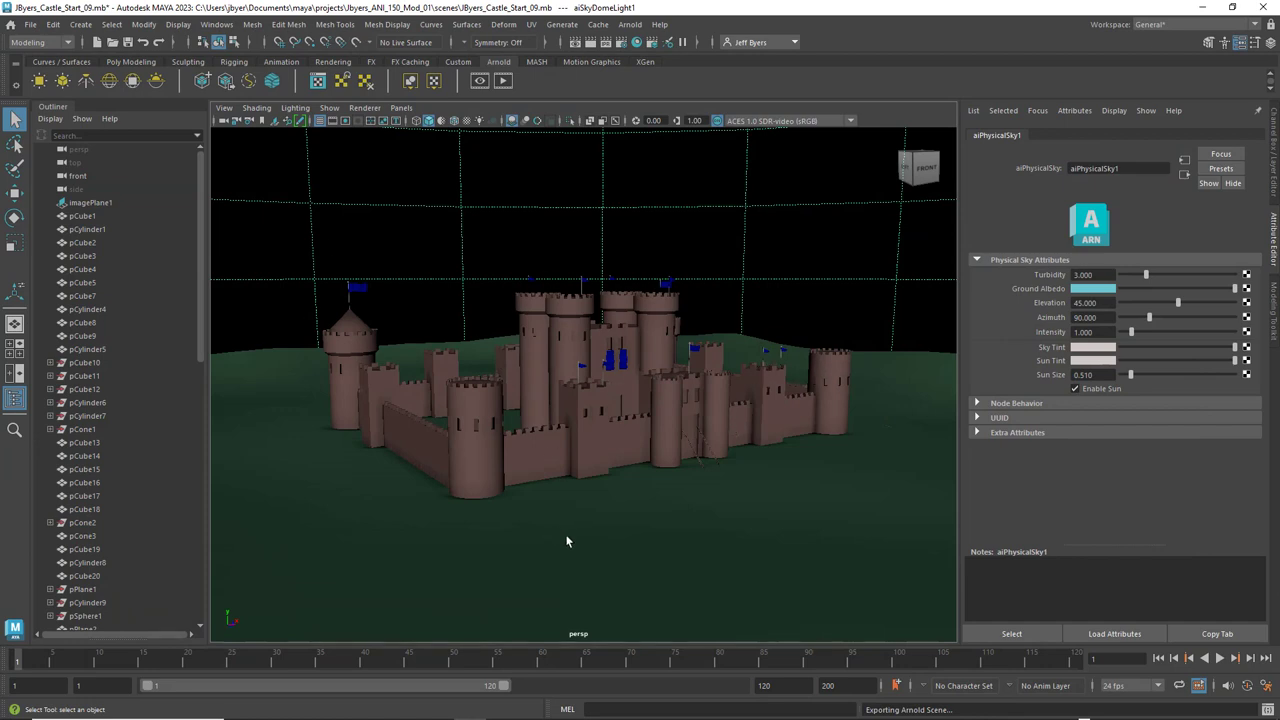
pyautogui.click(225, 110)
pyautogui.moveTo(240, 346)
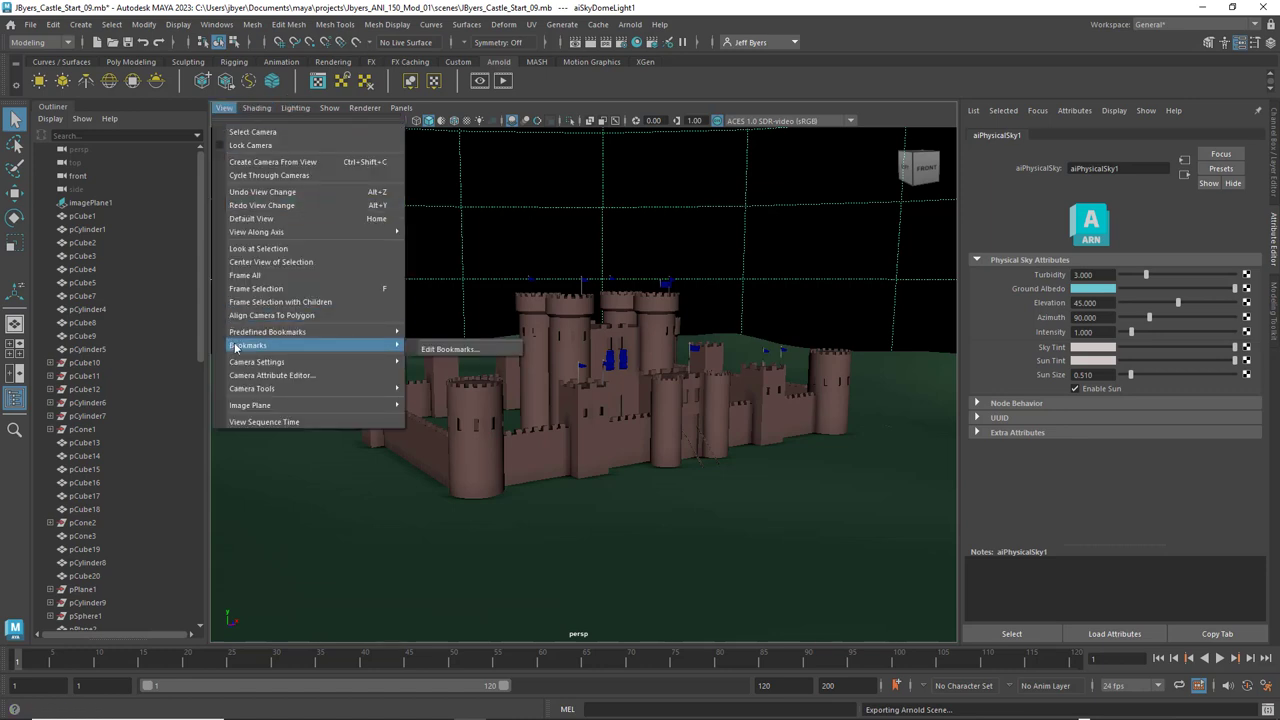
pyautogui.click(465, 349)
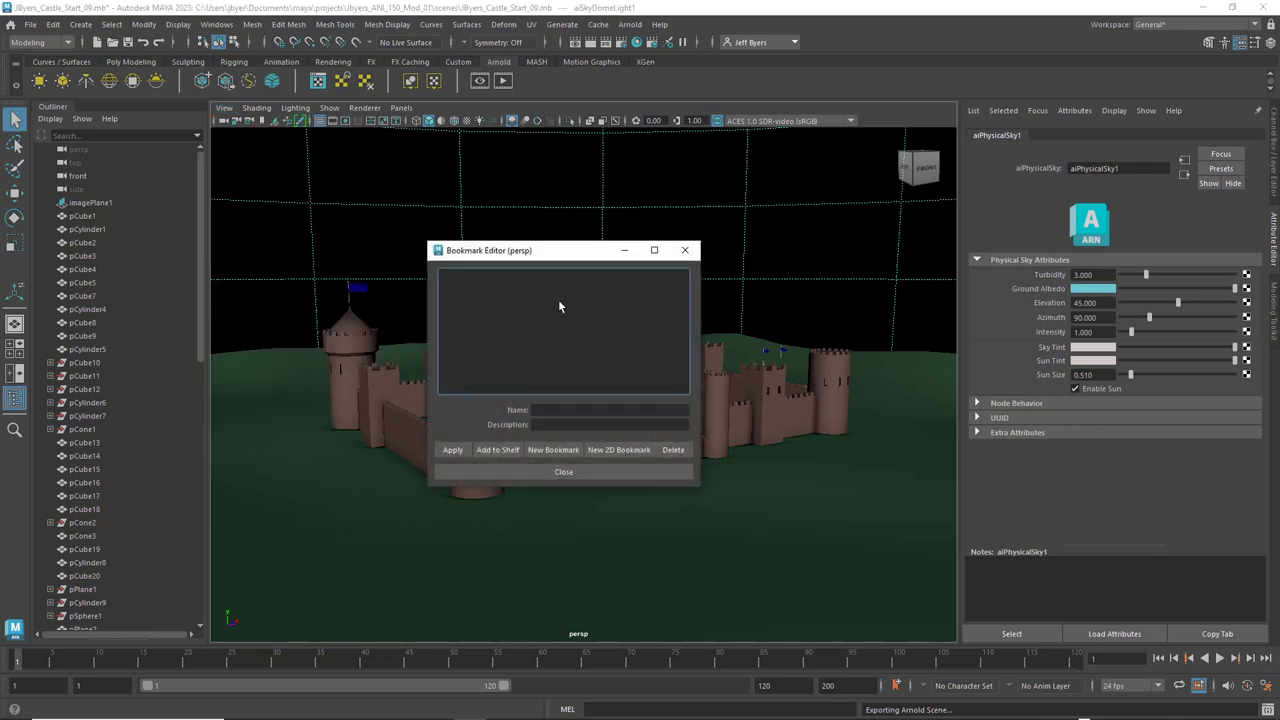
pyautogui.click(685, 250)
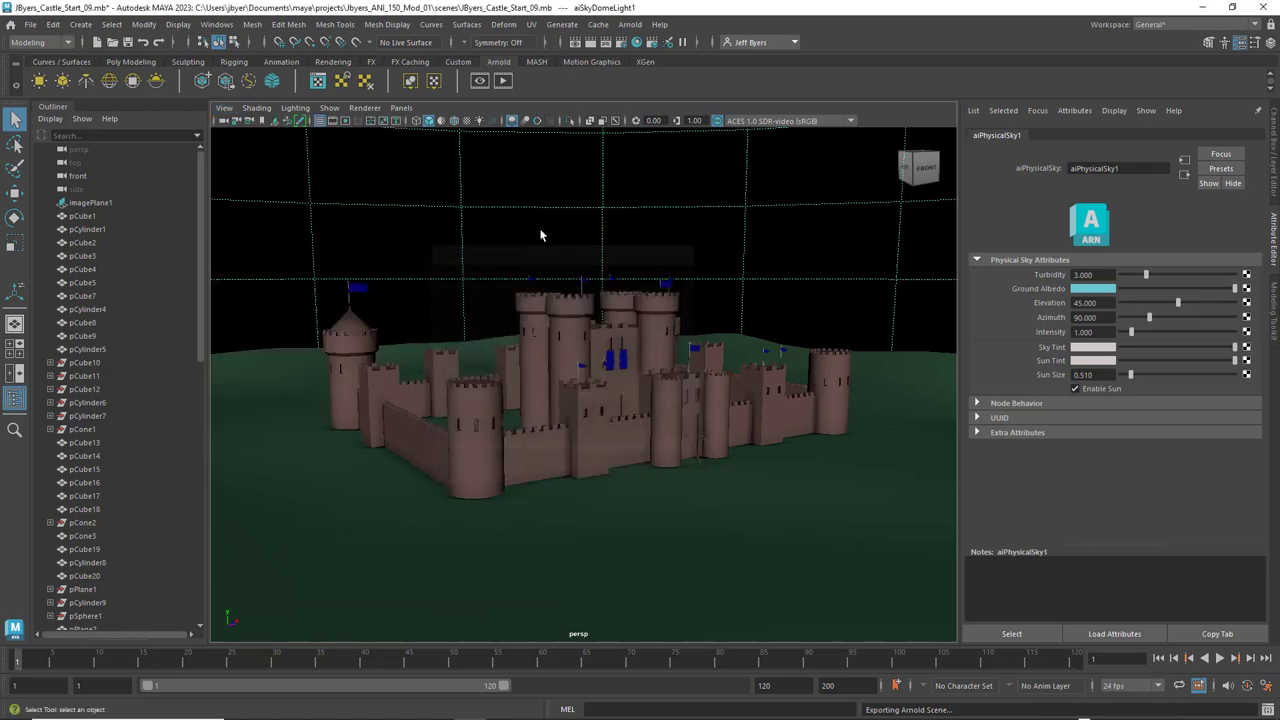
# - Select the persp camera in the Outliner
pyautogui.click(81, 148)
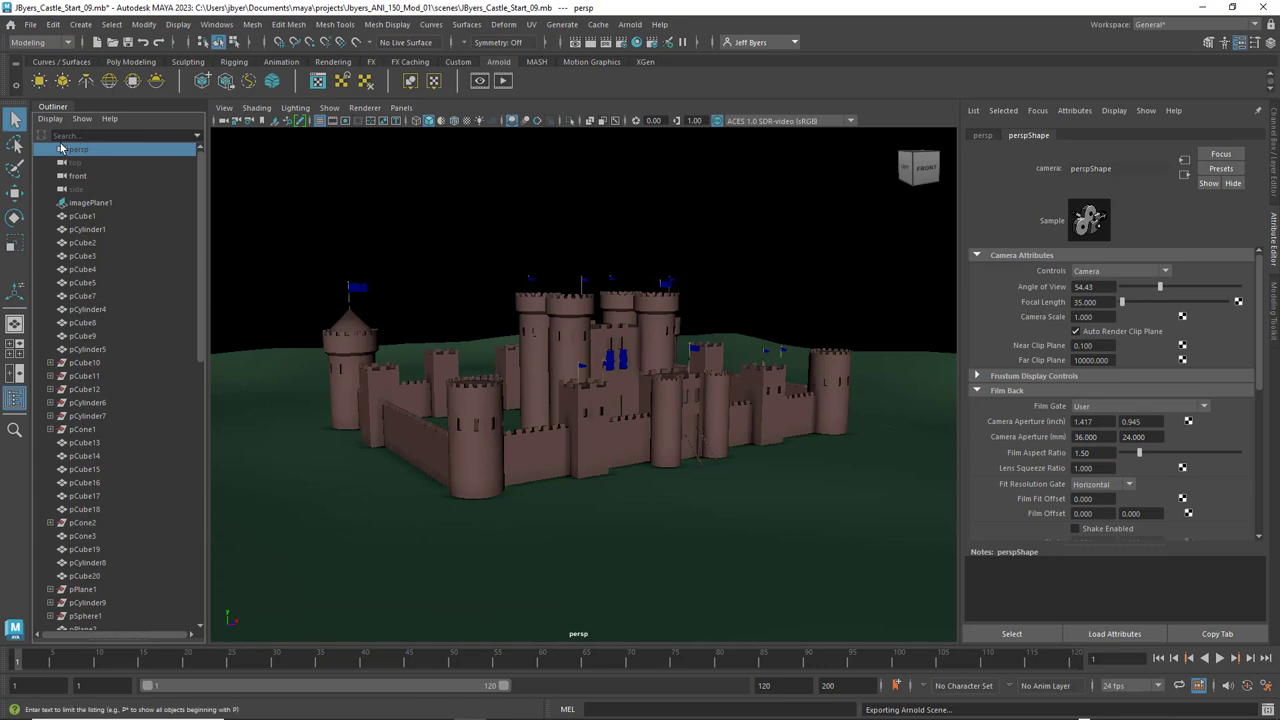
pyautogui.click(205, 27)
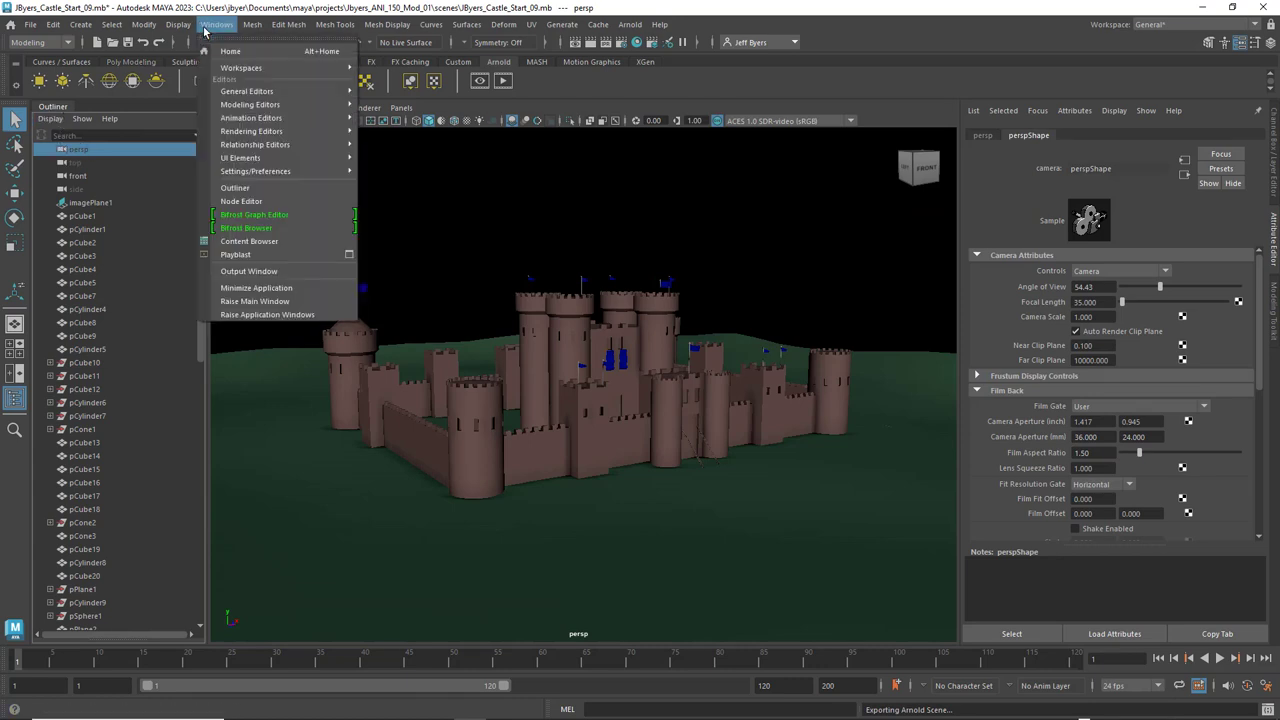
pyautogui.click(75, 149)
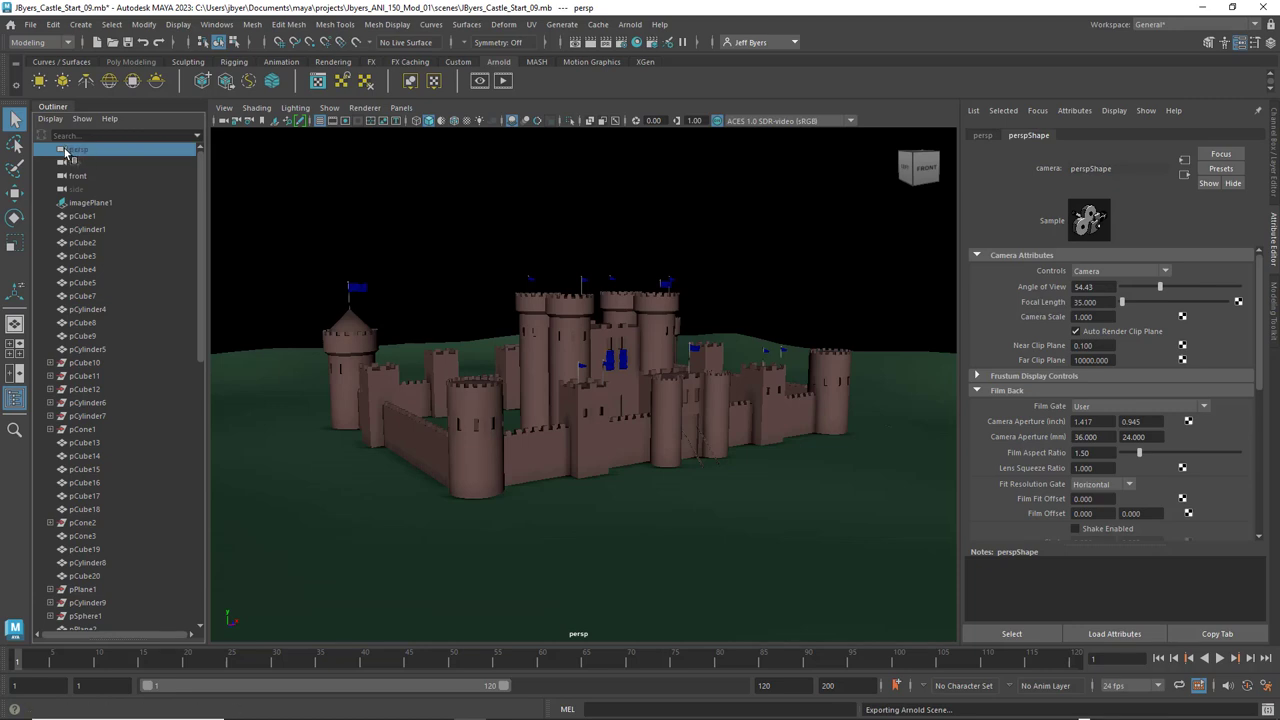
# - Bookmark the current perspective view of the castle, naming the bookmark with the artist's name followed by _Cam
pyautogui.moveTo(65, 150); pyautogui.dragTo(87, 157)
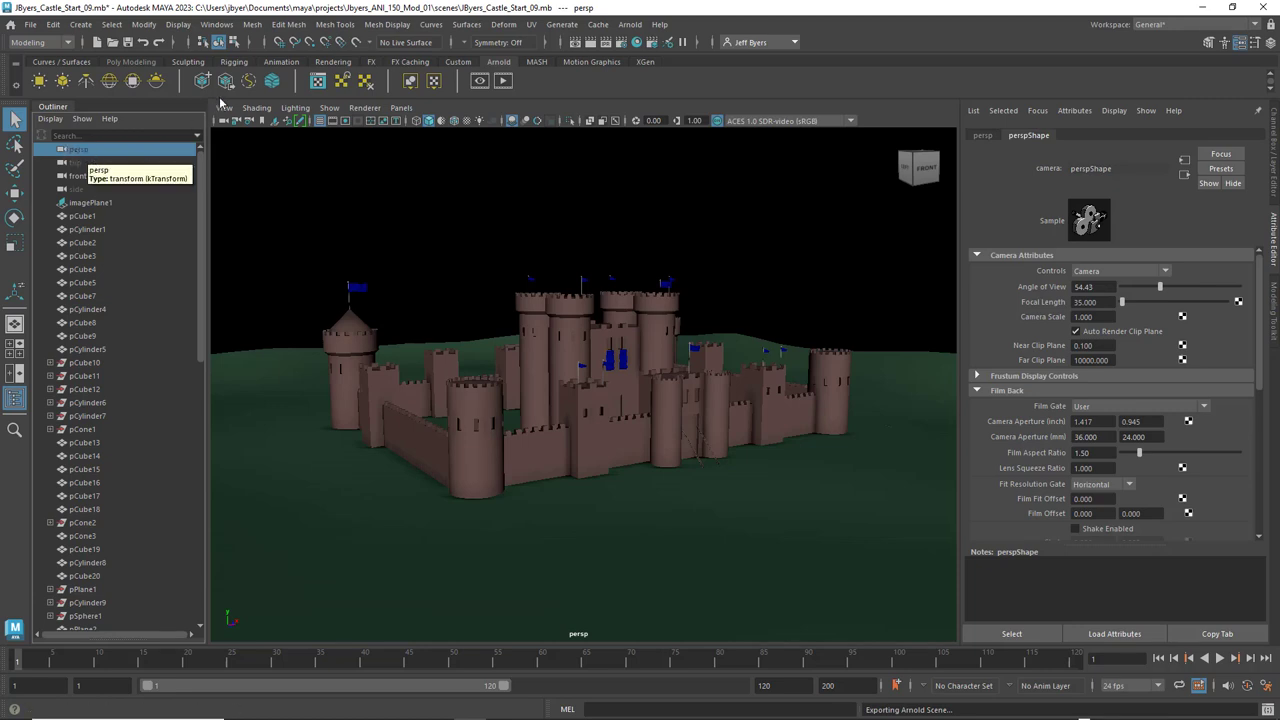
pyautogui.click(227, 108)
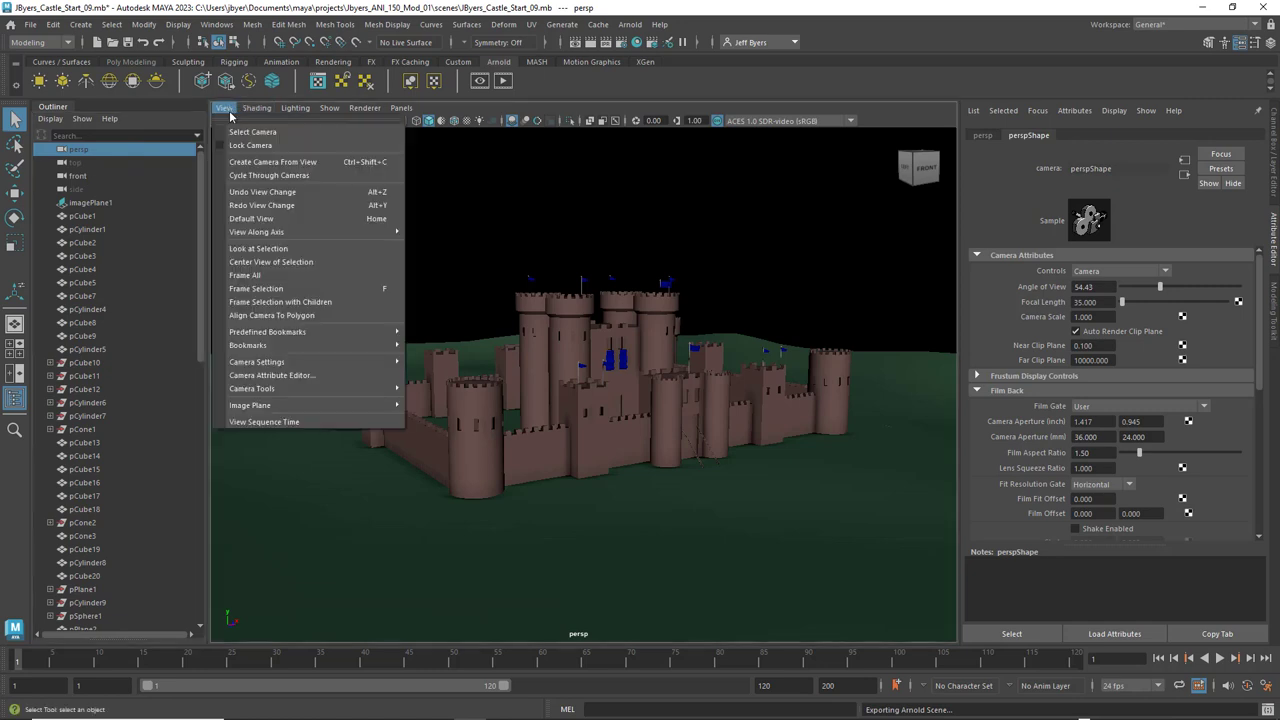
pyautogui.moveTo(257, 346)
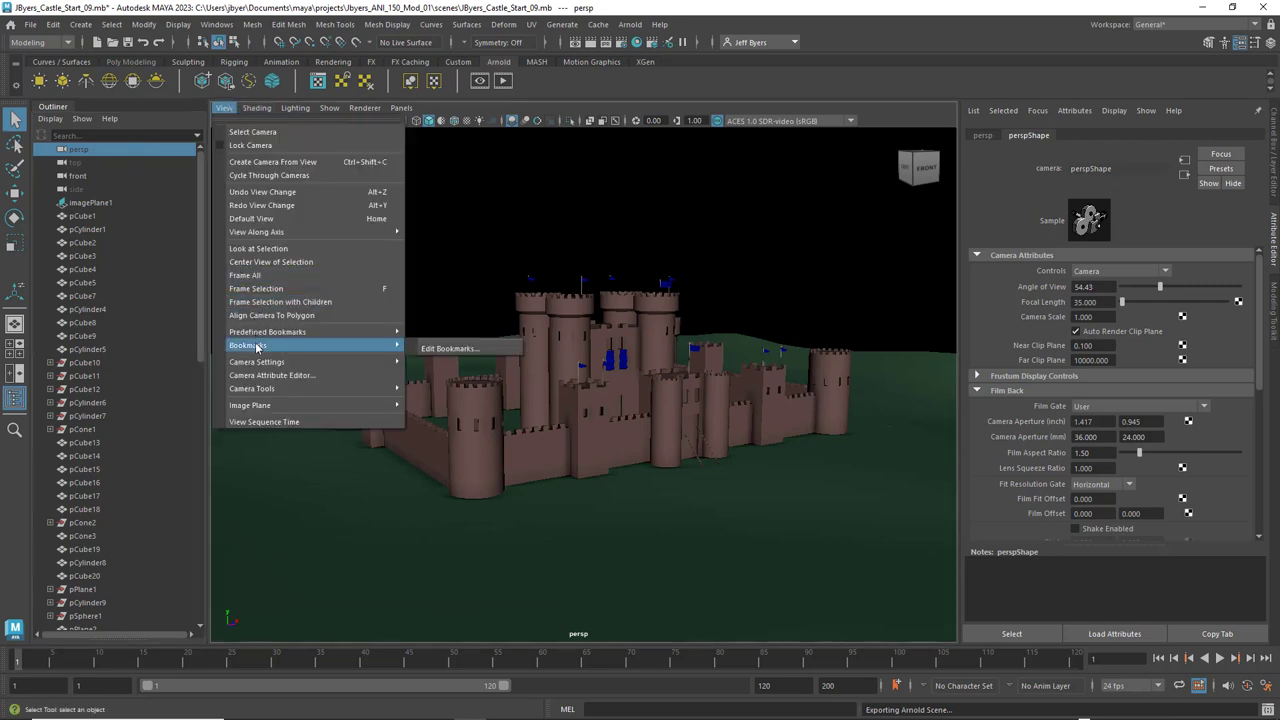
pyautogui.click(456, 348)
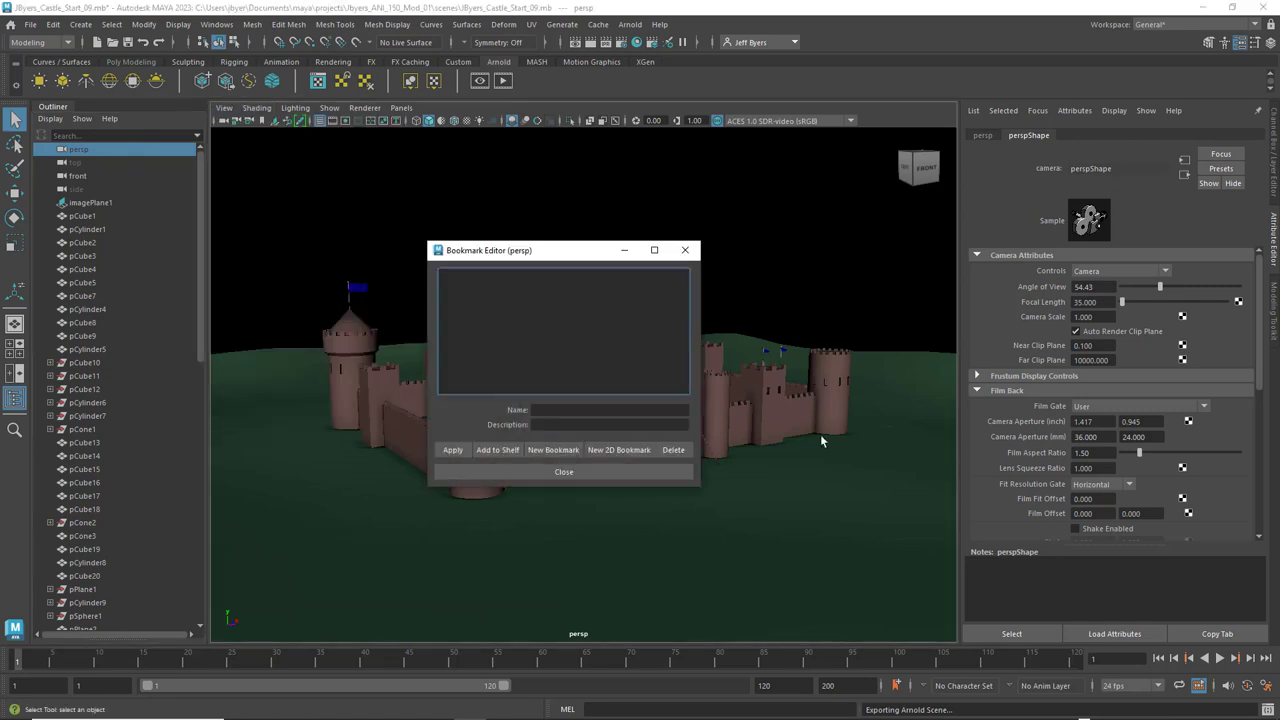
pyautogui.click(557, 451)
pyautogui.moveTo(589, 410); pyautogui.dragTo(519, 409)
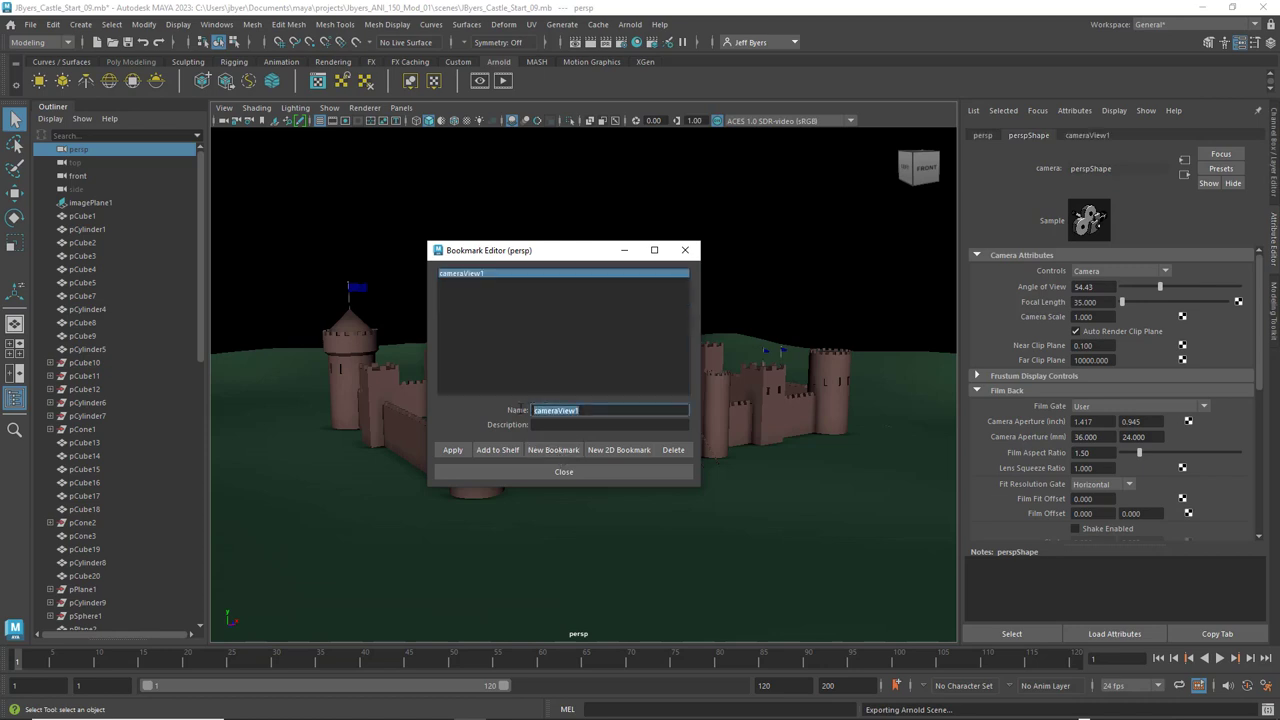
pyautogui.write('JByers_Cam')
pyautogui.press('Return')
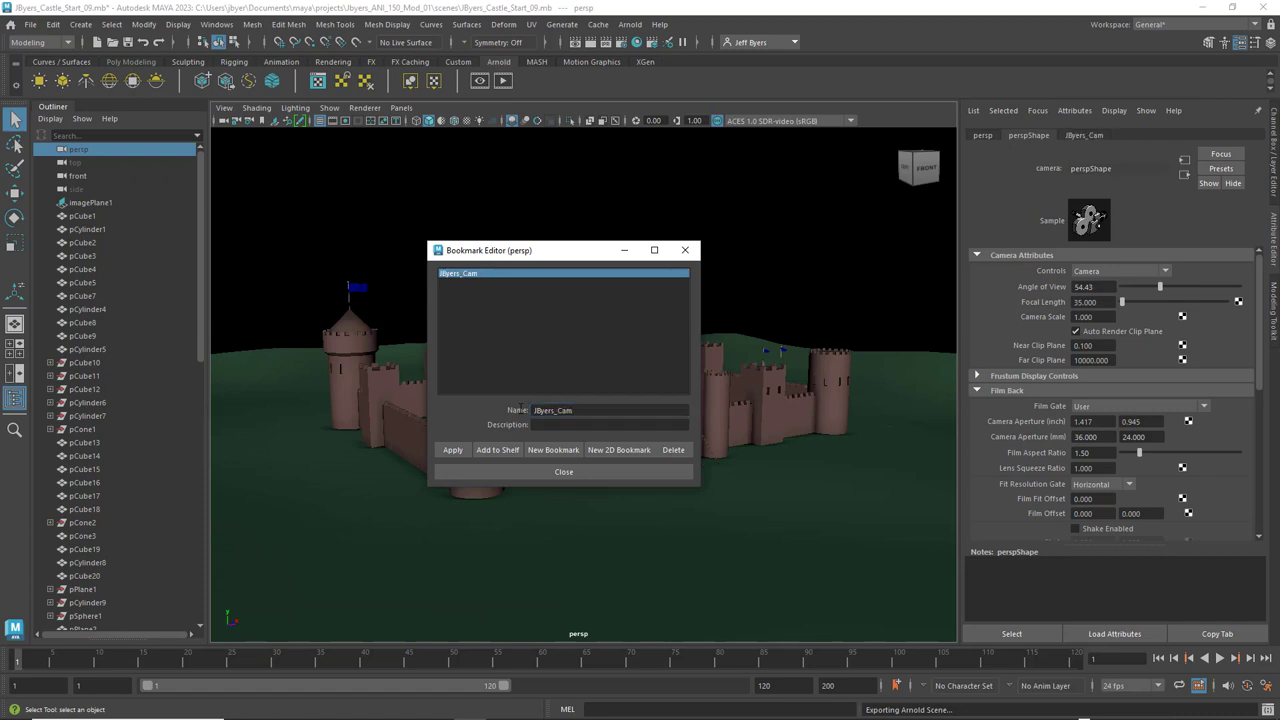
pyautogui.click(563, 472)
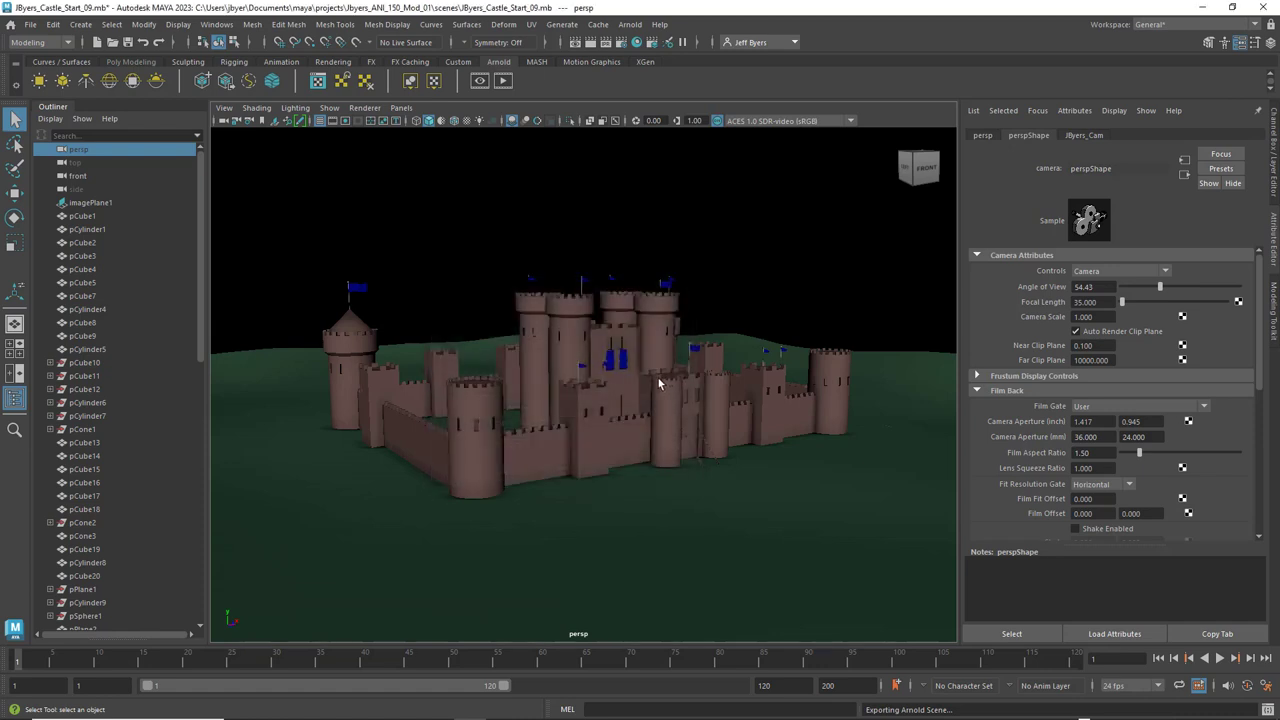
# - Test the bookmark by zooming far out from the castle and restoring the saved camera view
pyautogui.scroll(-6, 641, 375)
pyautogui.scroll(-2, 641, 375)
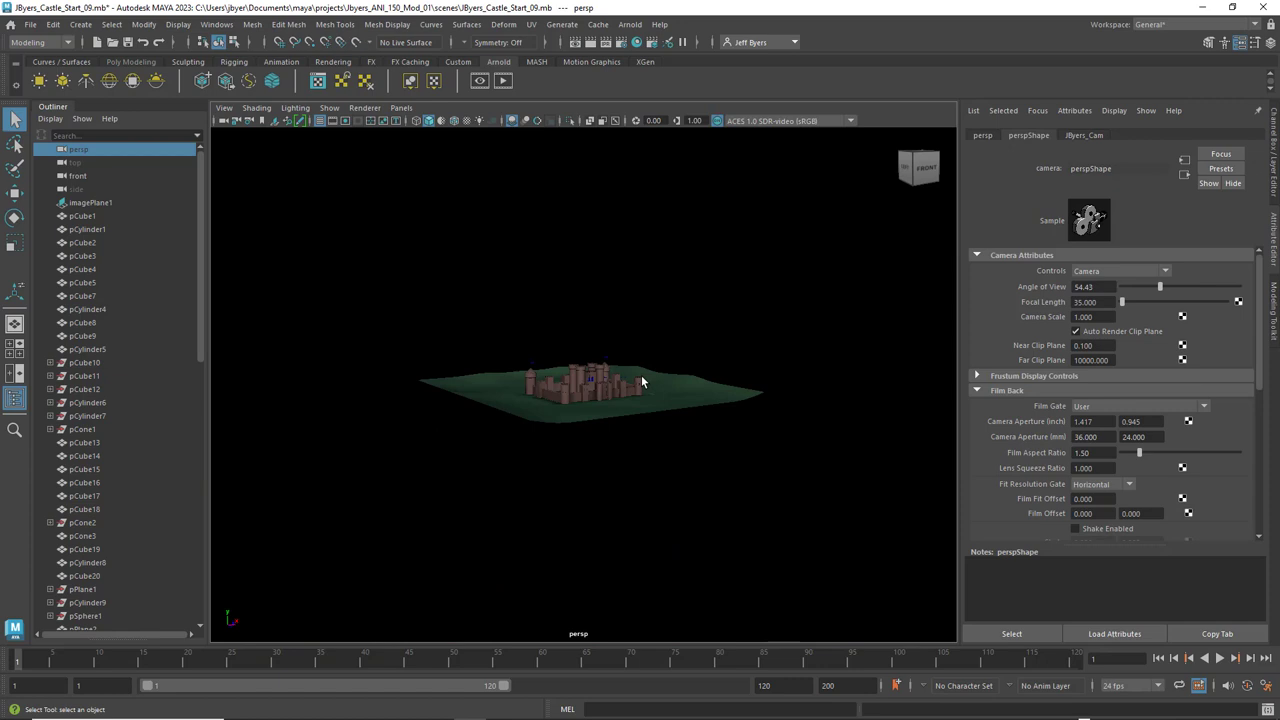
pyautogui.click(224, 108)
pyautogui.moveTo(235, 343)
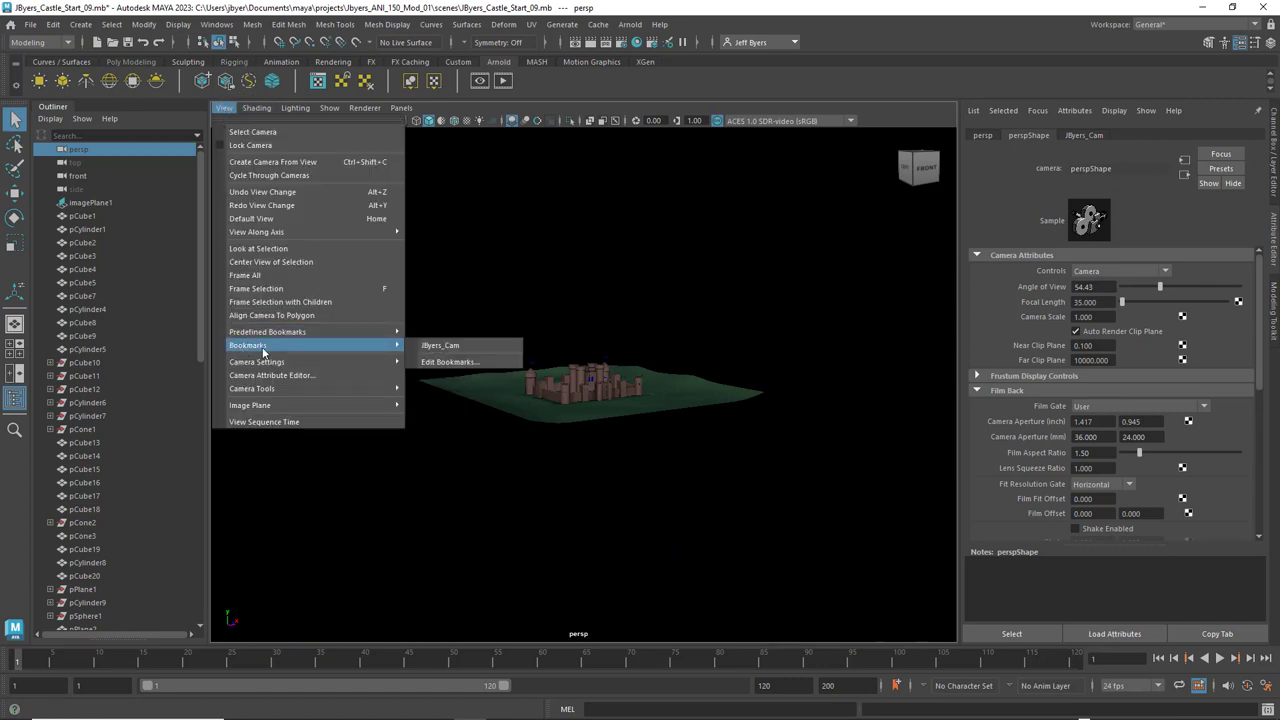
pyautogui.click(441, 346)
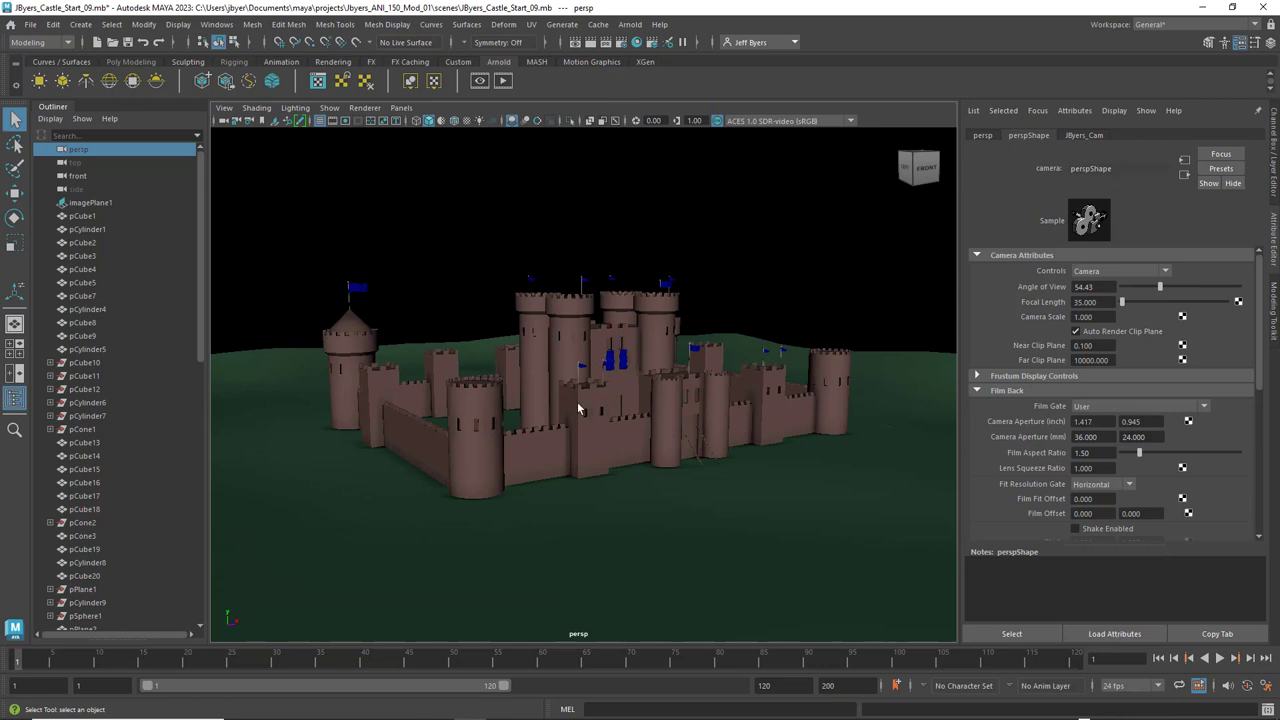
# - Assign a new aiStandardSurface material to both chains at the castle gate
pyautogui.scroll(5, 537, 437)
pyautogui.scroll(-3, 537, 437)
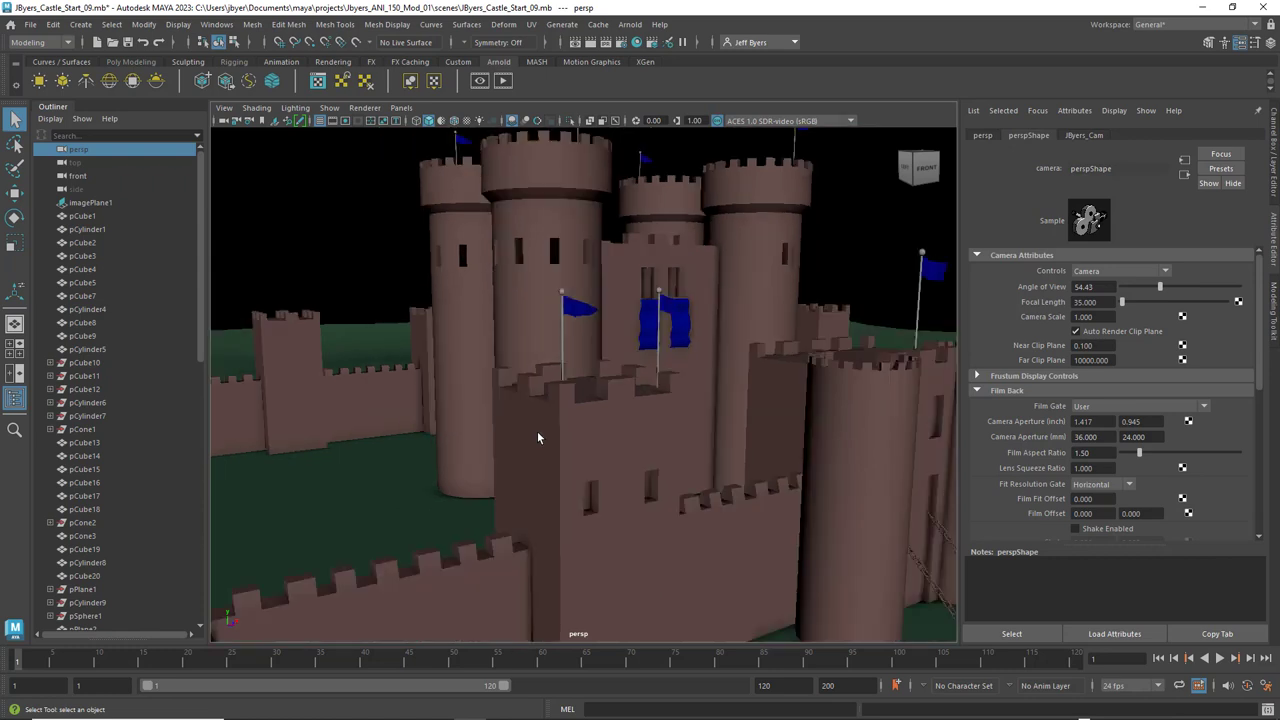
pyautogui.keyDown('alt'); pyautogui.moveTo(674, 406); pyautogui.dragTo(487, 322); pyautogui.keyUp('alt')
pyautogui.scroll(5, 490, 320)
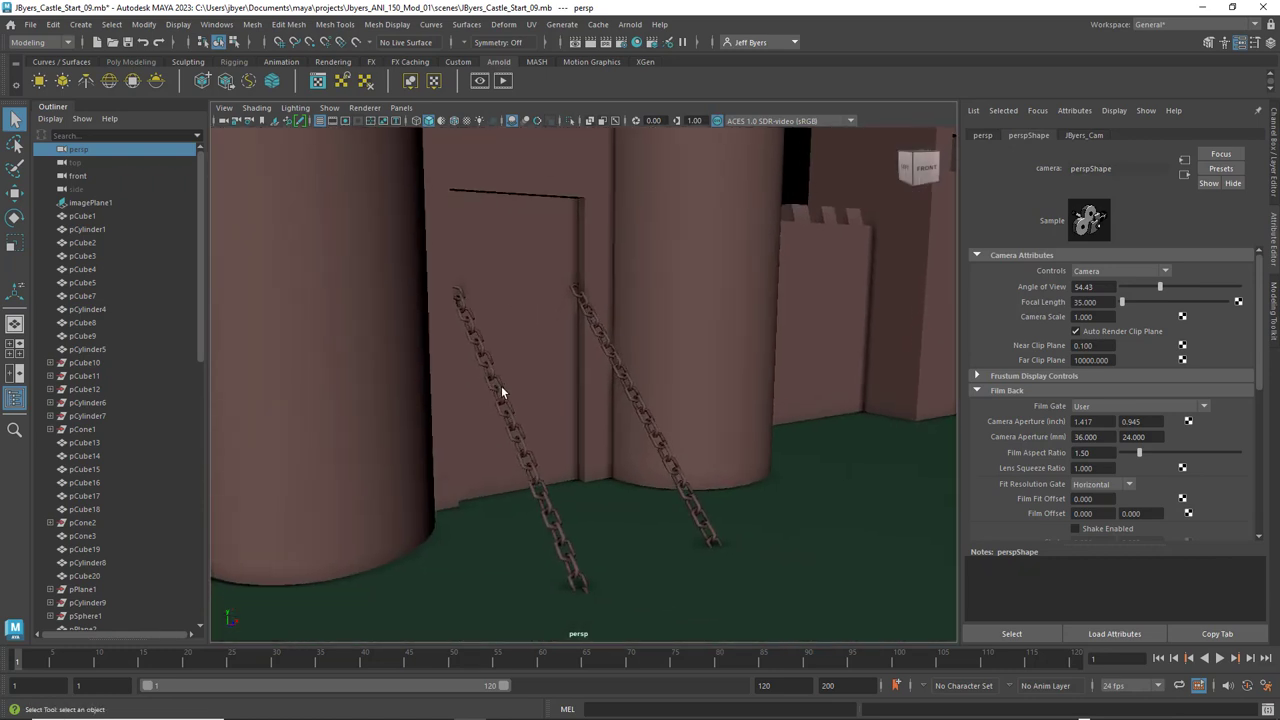
pyautogui.click(501, 385)
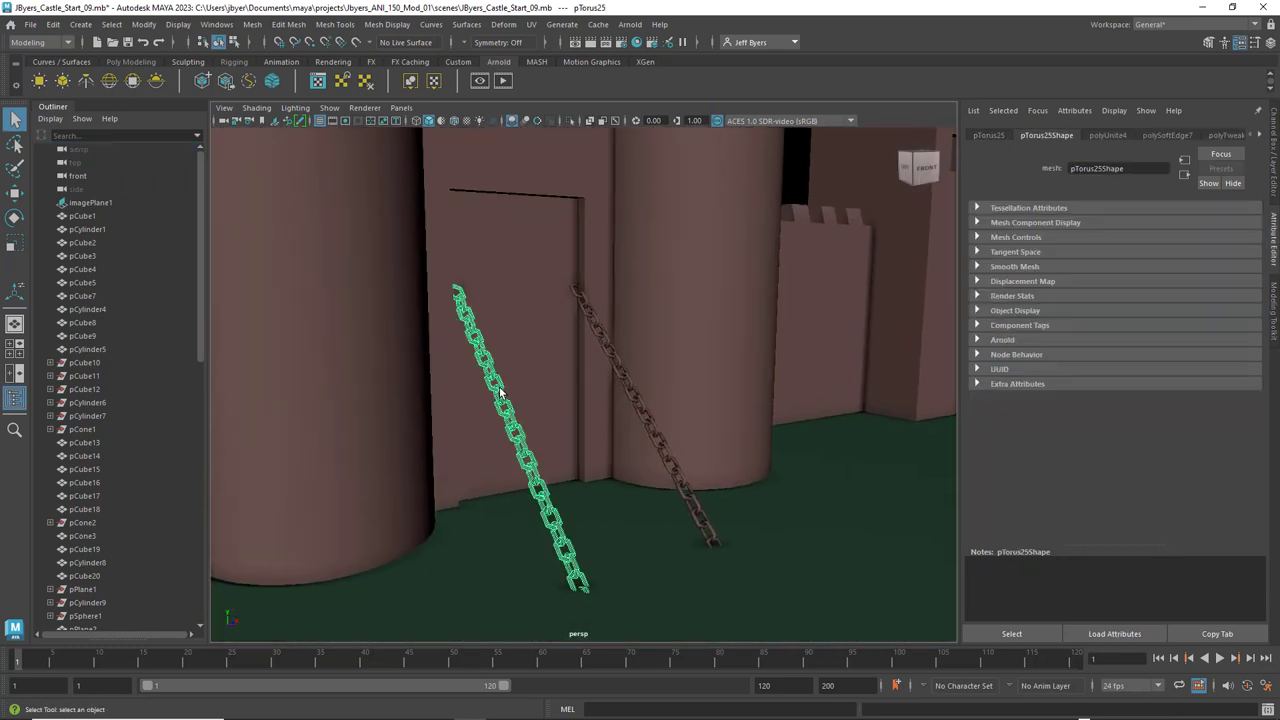
pyautogui.click(619, 369)
pyautogui.rightClick(620, 339)
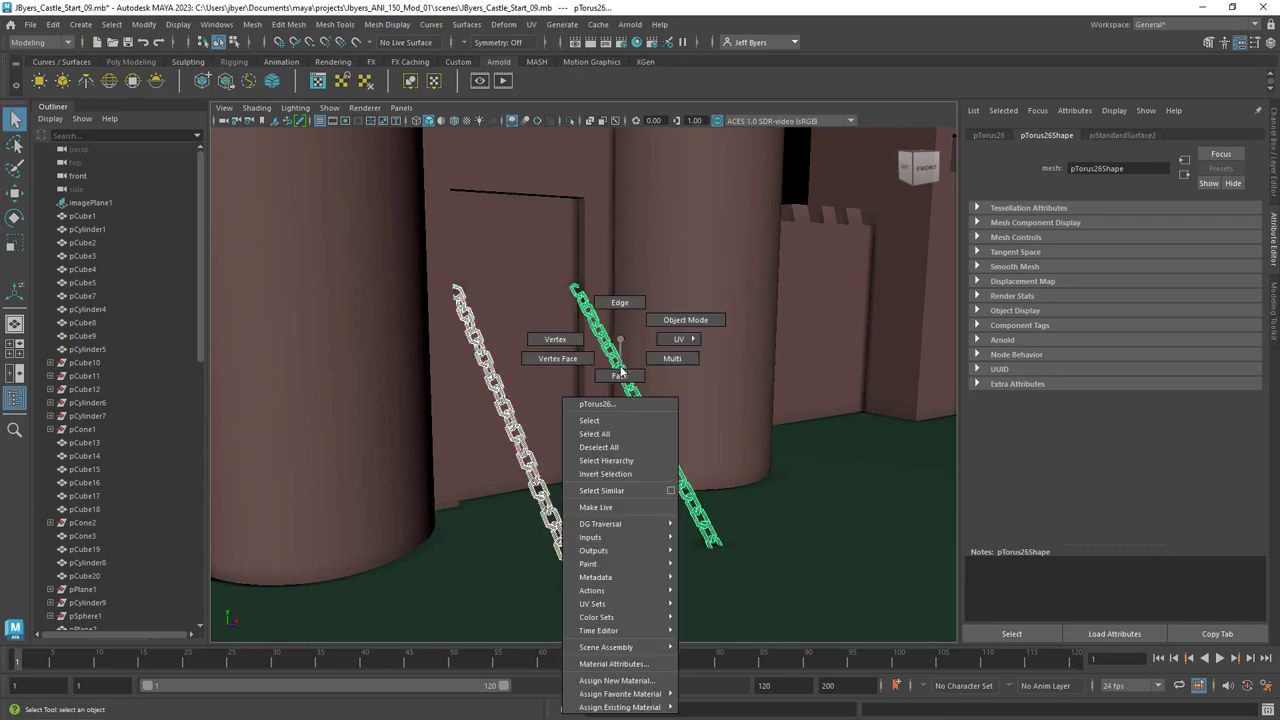
pyautogui.click(613, 684)
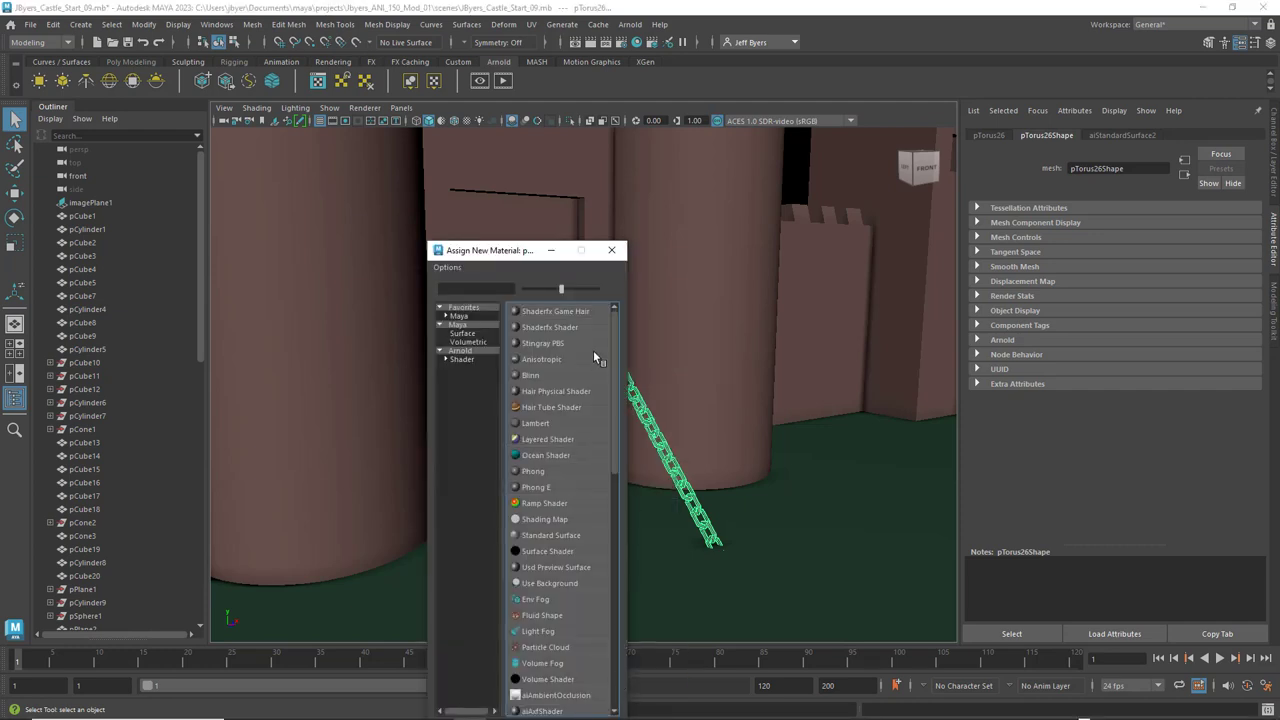
pyautogui.click(464, 359)
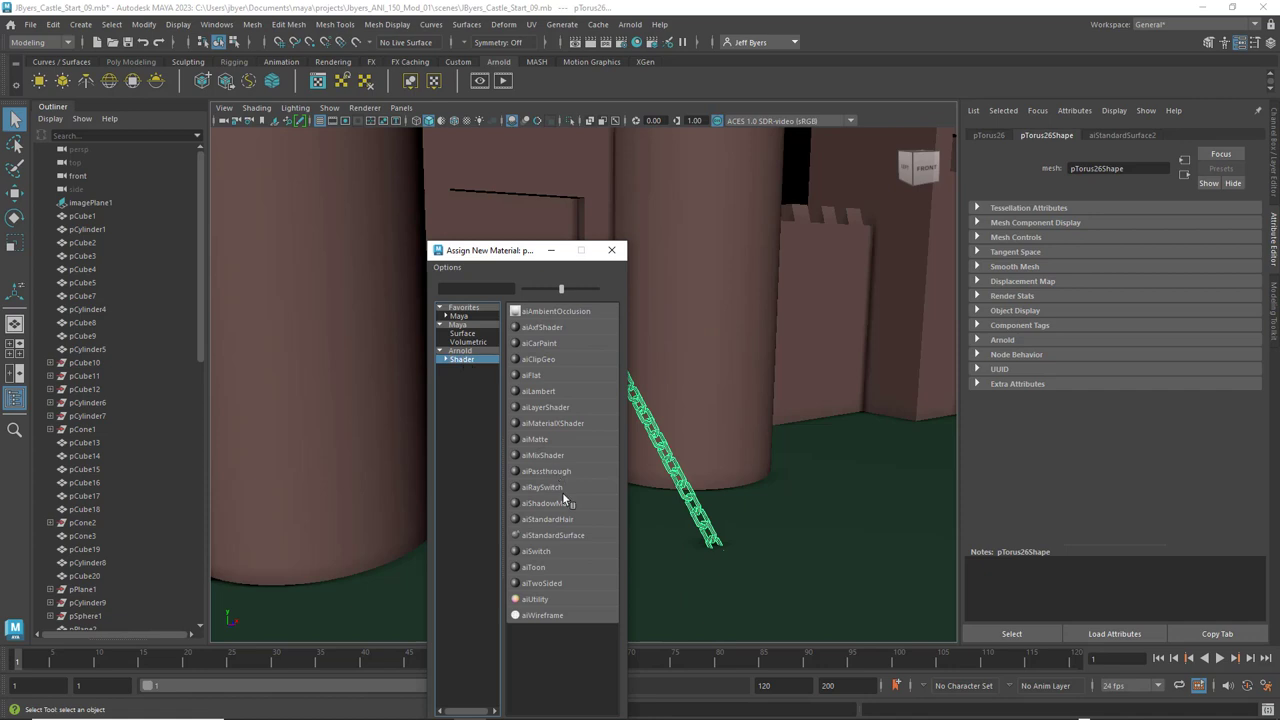
pyautogui.moveTo(553, 535); pyautogui.dragTo(524, 543, button='middle')
pyautogui.click(562, 537)
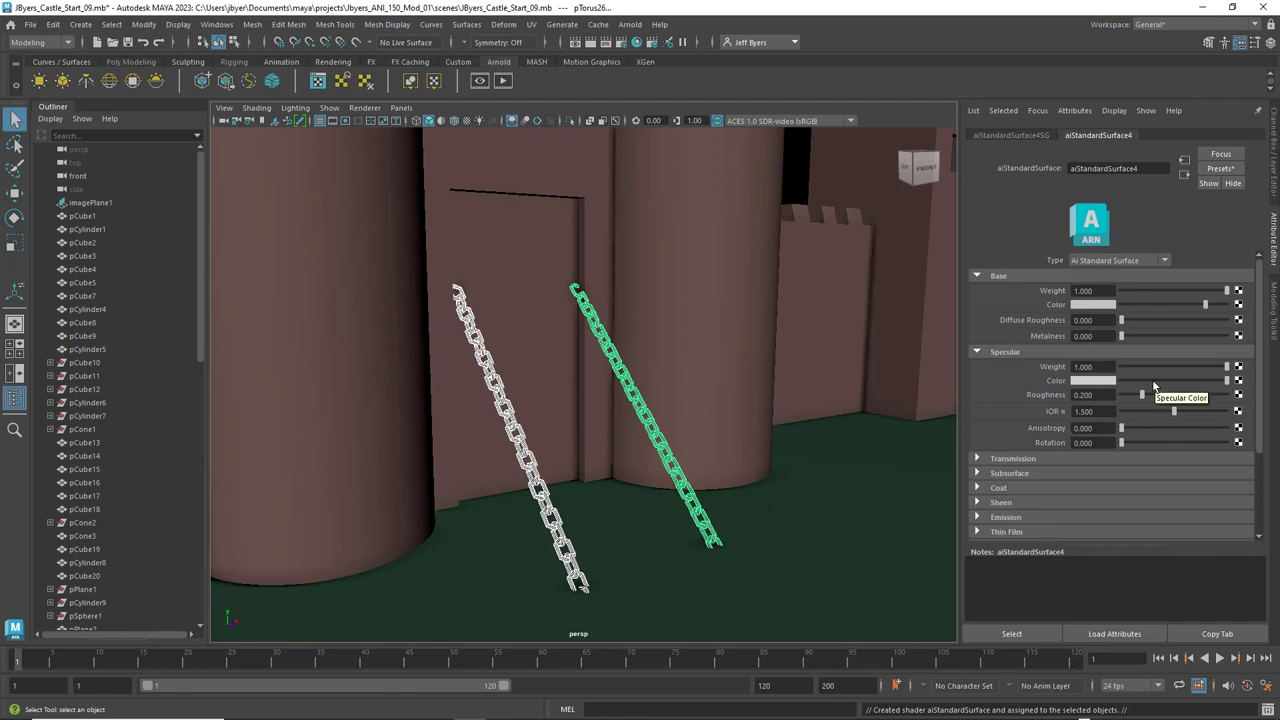
# - Set the chain material's base color to near-black, with a value of about 0.01, and check it on the chains
pyautogui.click(1097, 304)
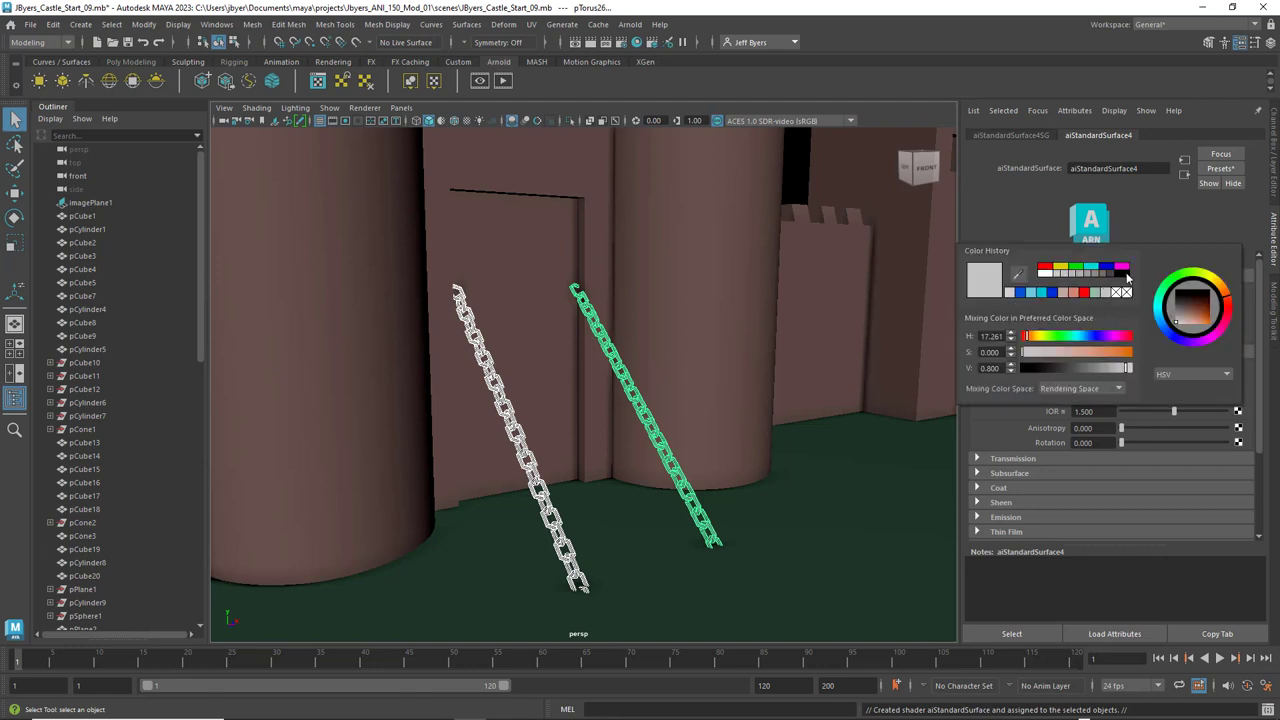
pyautogui.click(1122, 280)
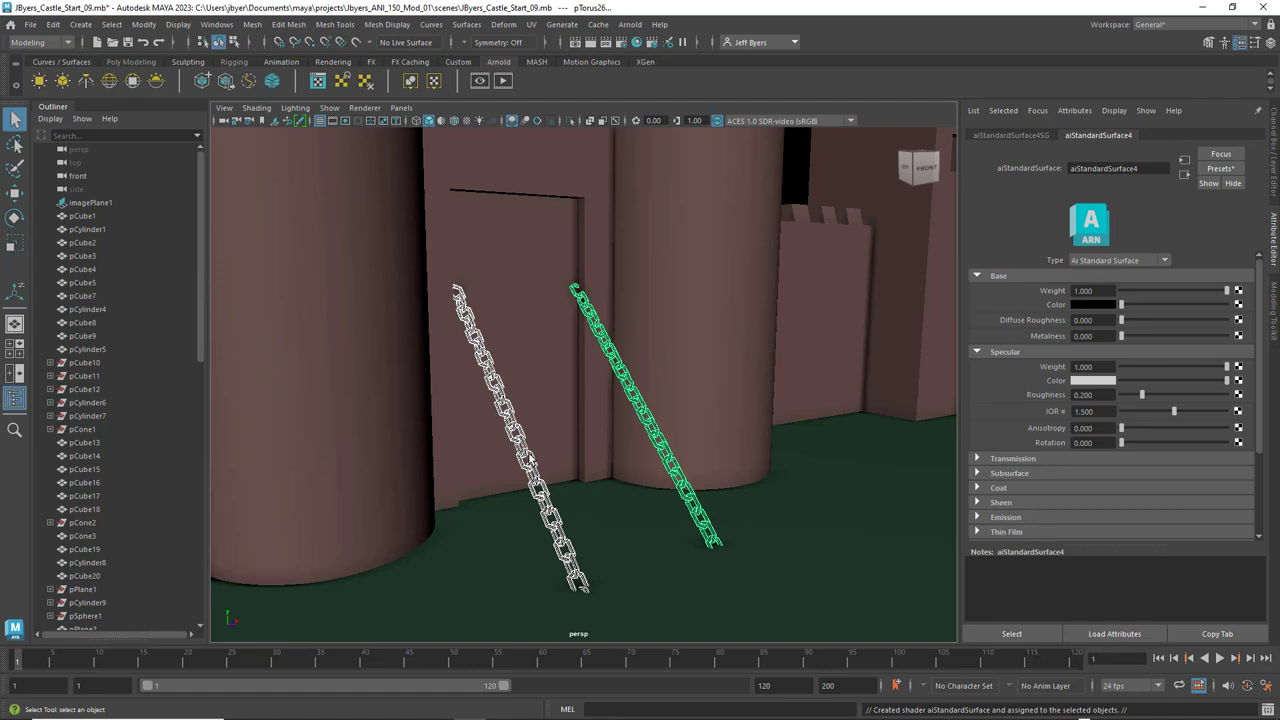
pyautogui.click(1084, 303)
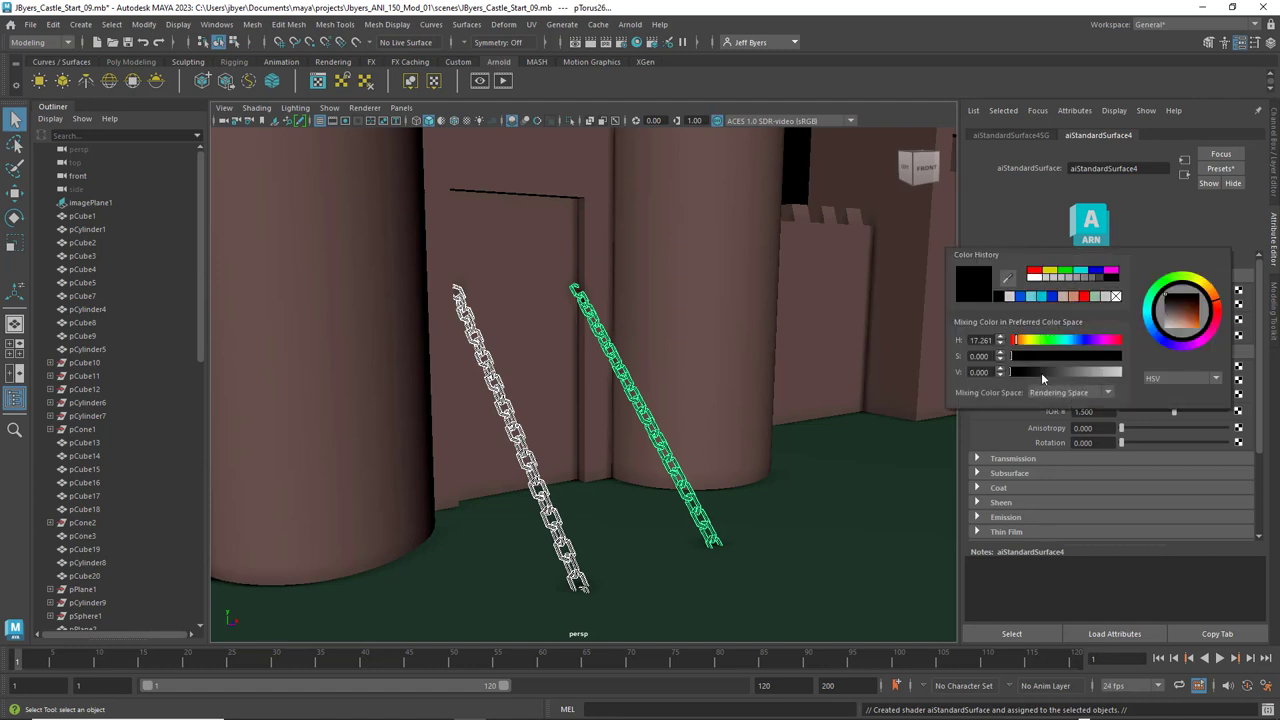
pyautogui.moveTo(1043, 376); pyautogui.dragTo(1034, 372)
pyautogui.moveTo(1032, 372); pyautogui.dragTo(1027, 371)
pyautogui.click(997, 296)
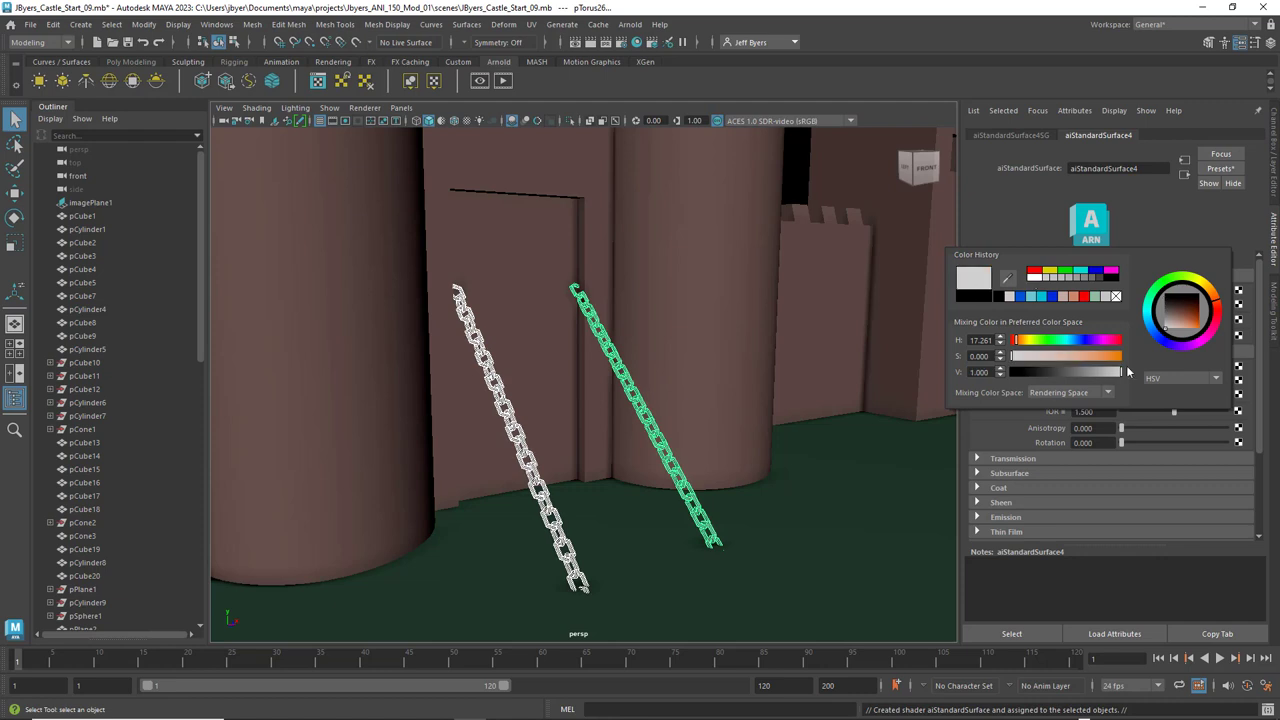
pyautogui.moveTo(1119, 376); pyautogui.dragTo(1027, 372)
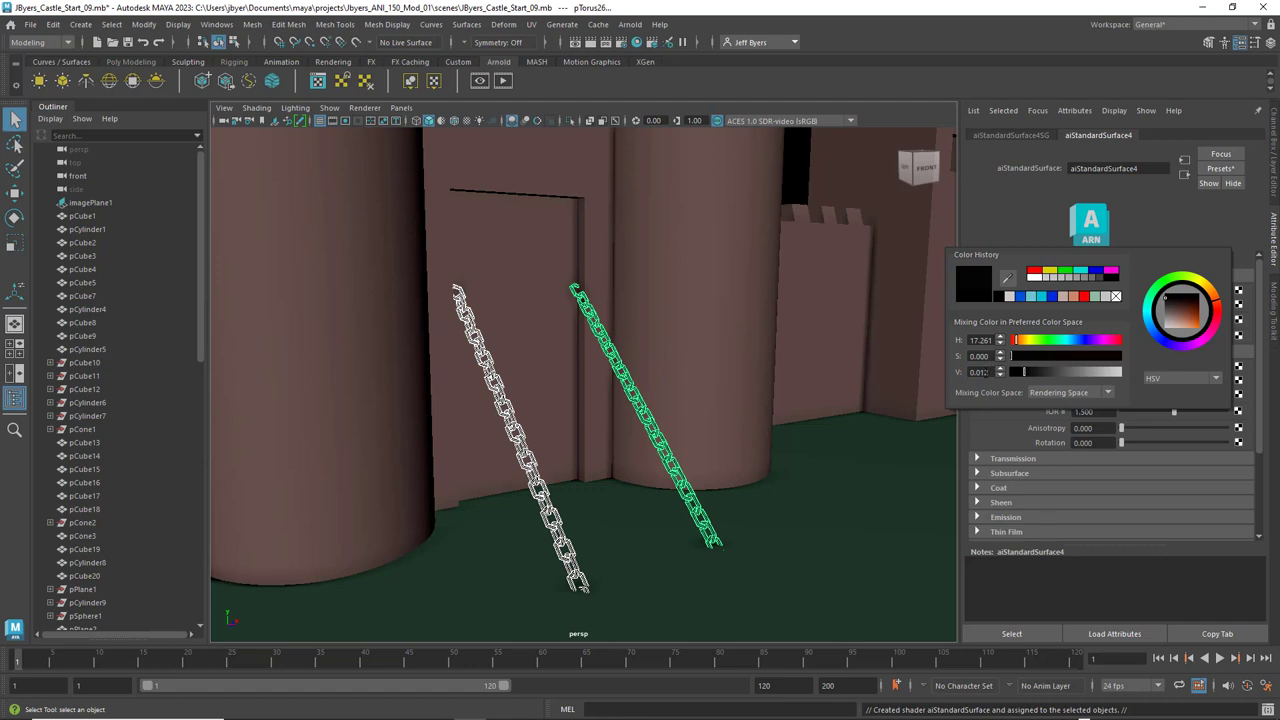
pyautogui.doubleClick(986, 371)
pyautogui.click(1153, 220)
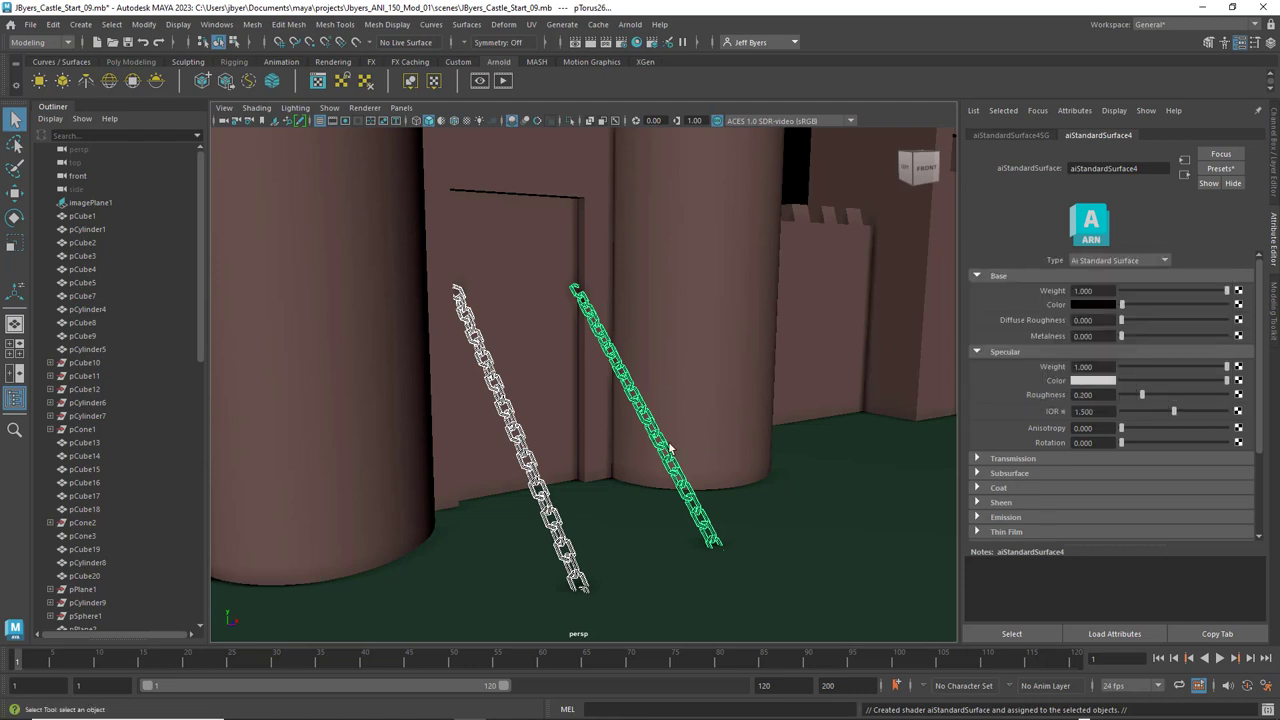
pyautogui.click(801, 173)
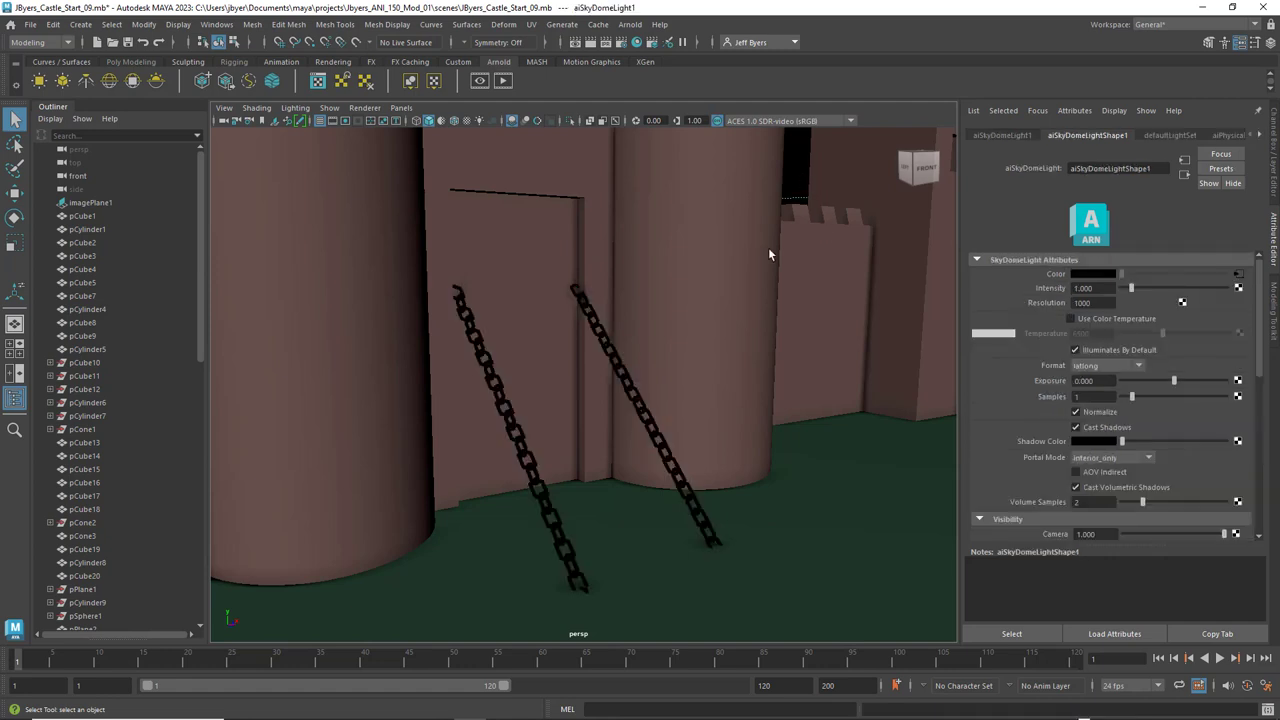
pyautogui.click(625, 376)
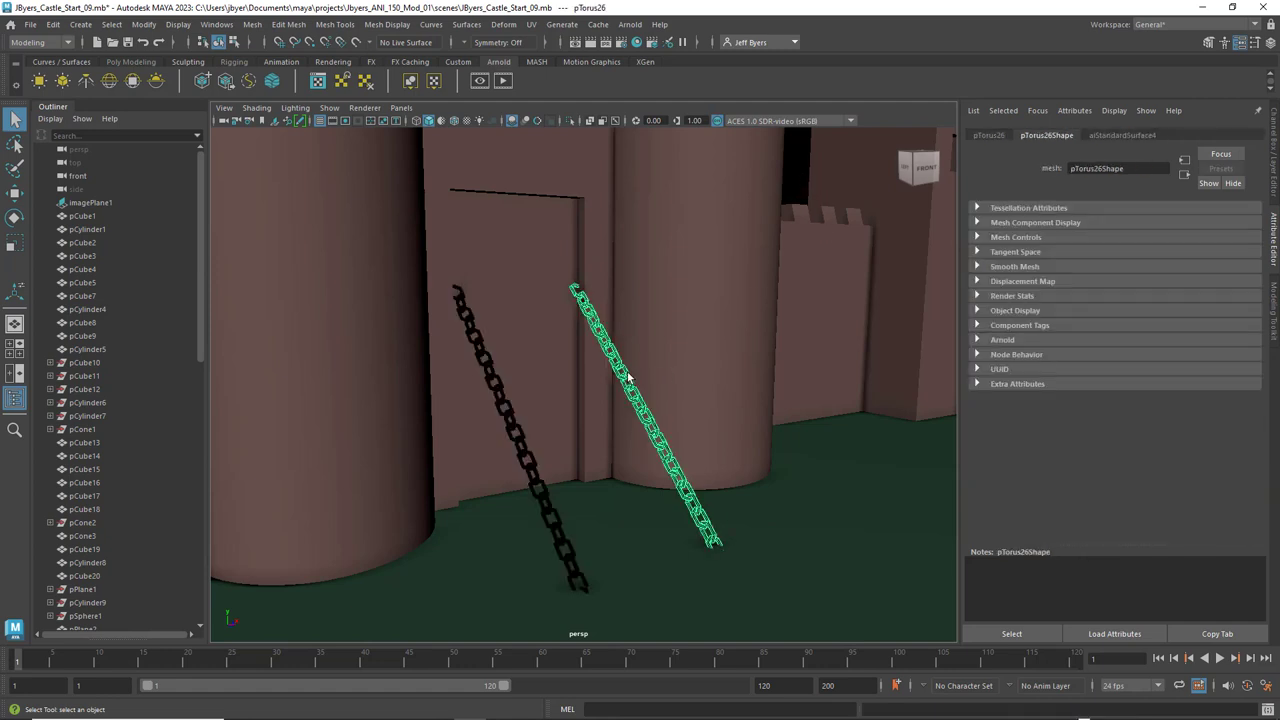
# - Return the perspective view to the bookmarked camera position showing the whole castle
pyautogui.scroll(-10, 778, 370)
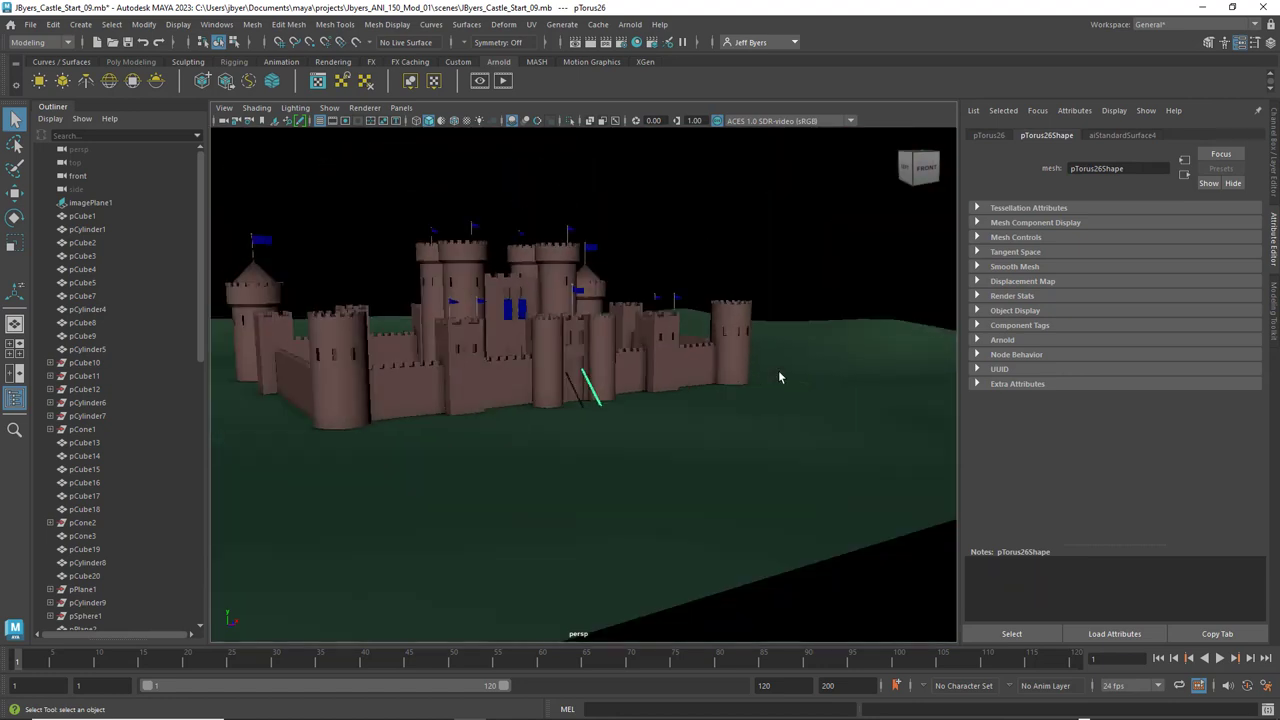
pyautogui.click(224, 108)
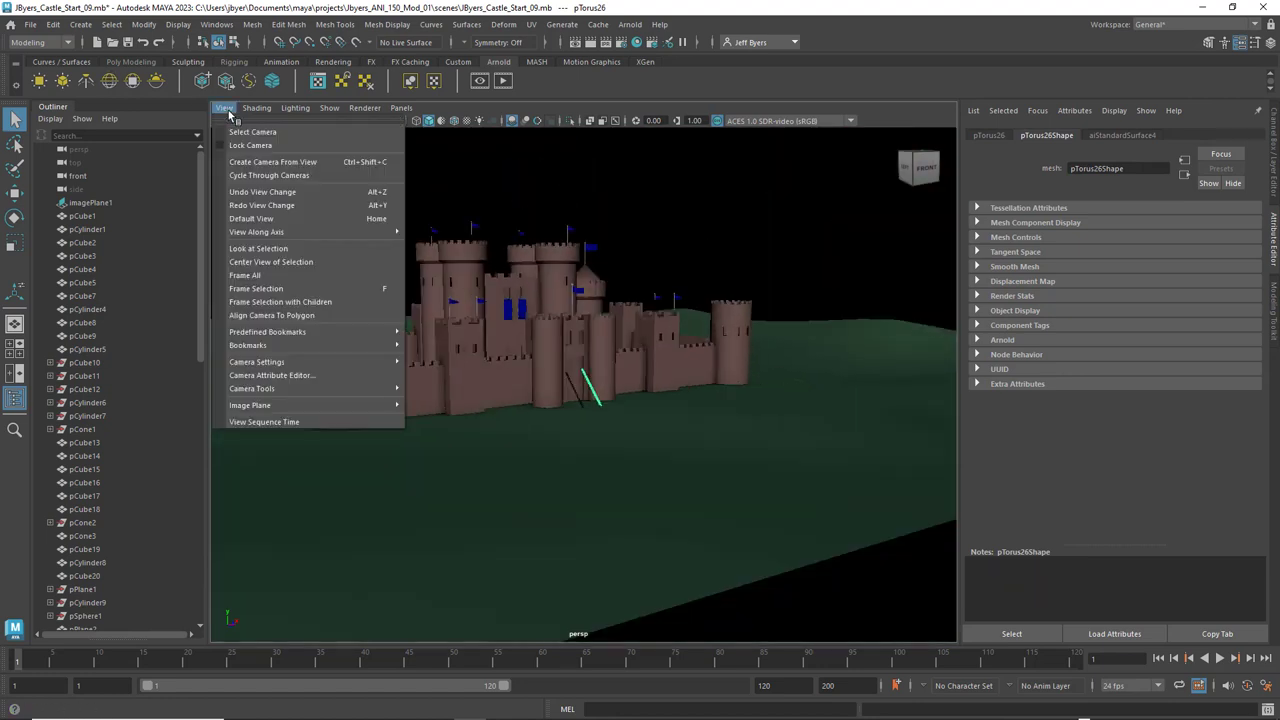
pyautogui.moveTo(300, 346)
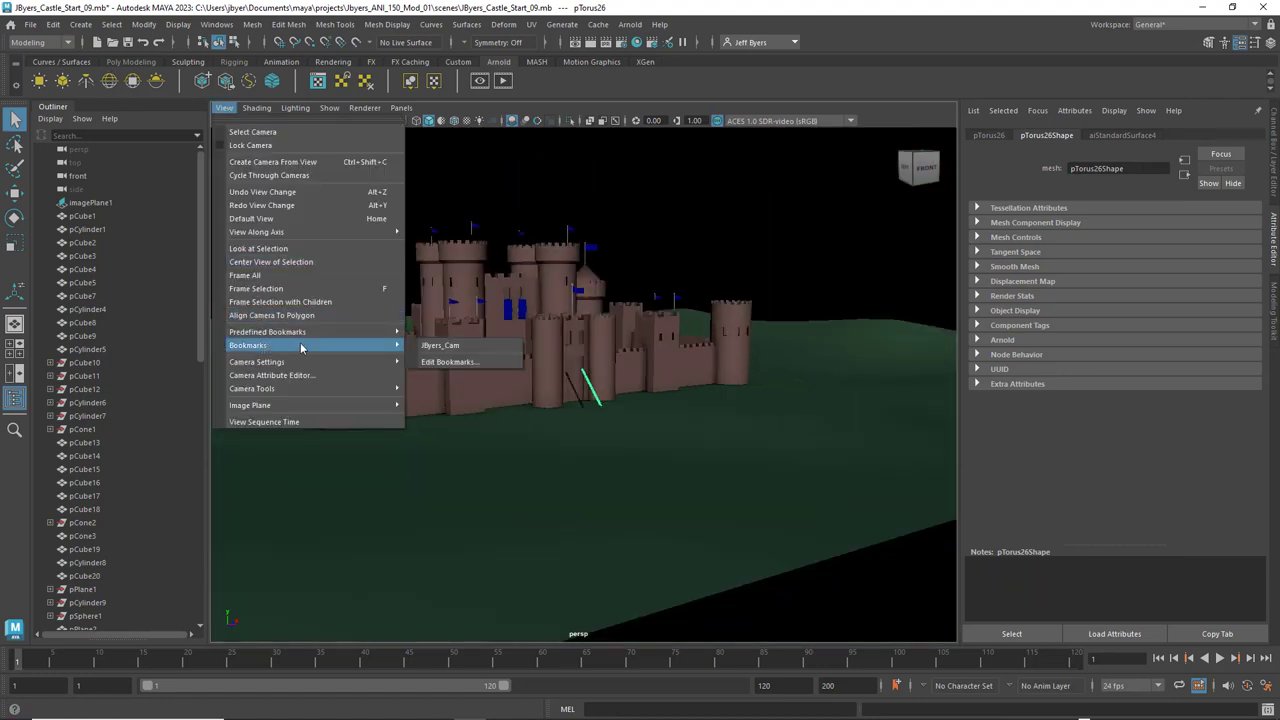
pyautogui.click(447, 348)
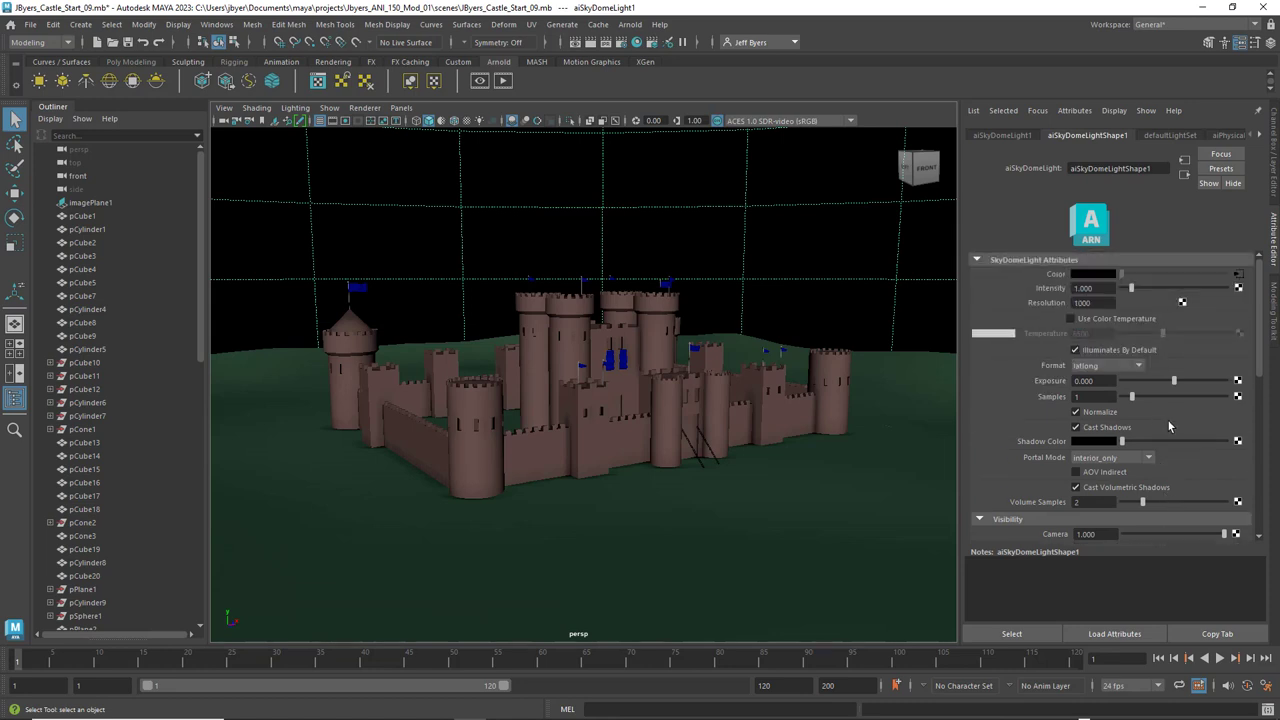
# - Open the aiPhysicalSky node feeding the skydome light's color and look through its Node Behavior and UUID sections
pyautogui.click(1239, 275)
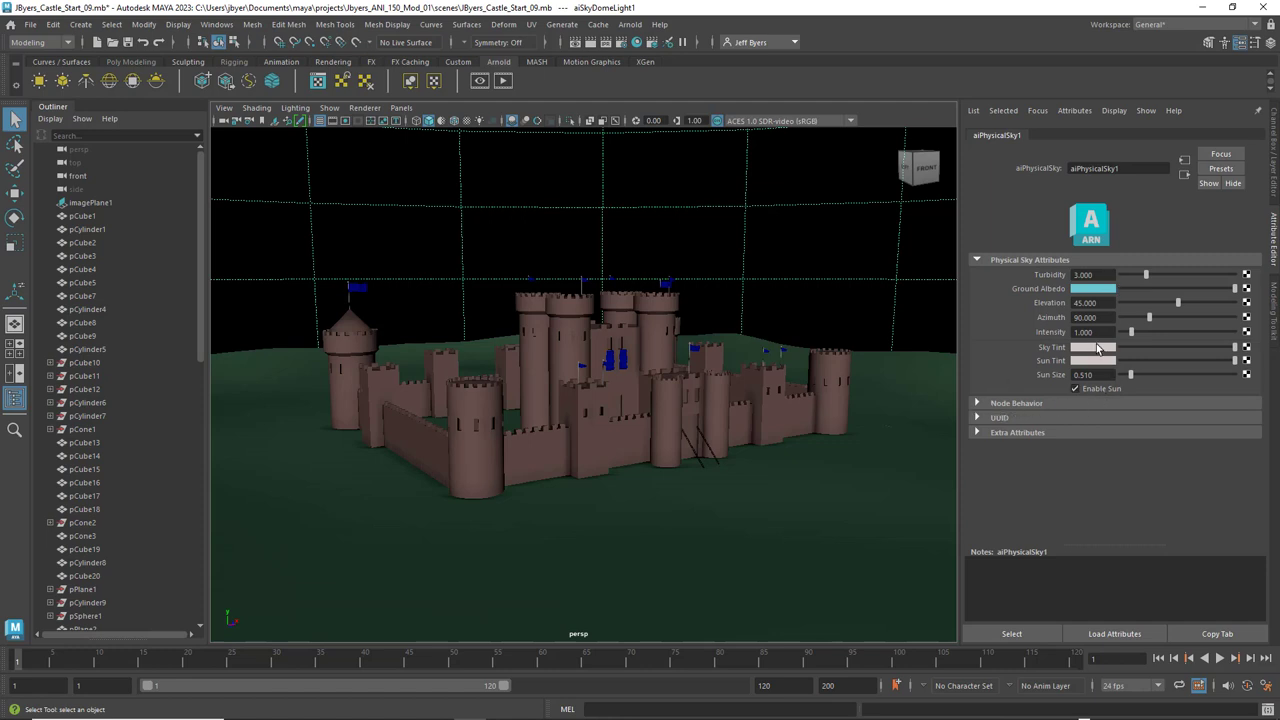
pyautogui.click(977, 403)
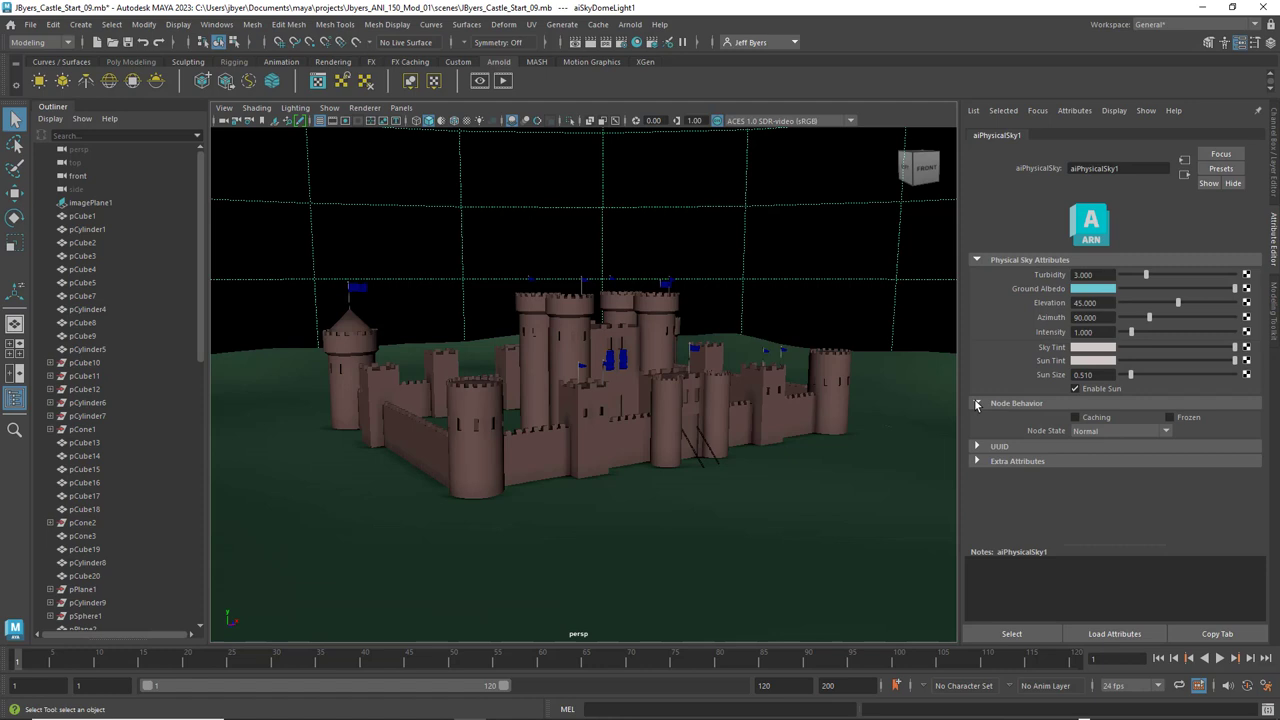
pyautogui.click(977, 447)
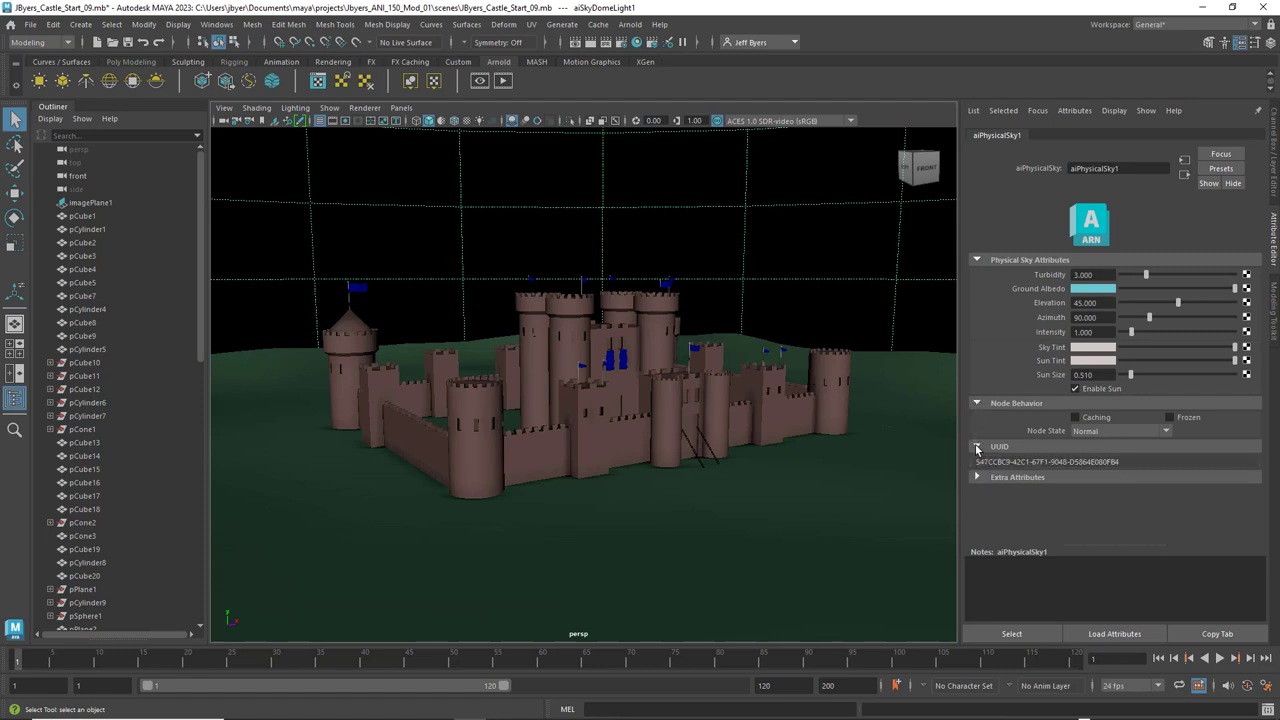
pyautogui.click(977, 447)
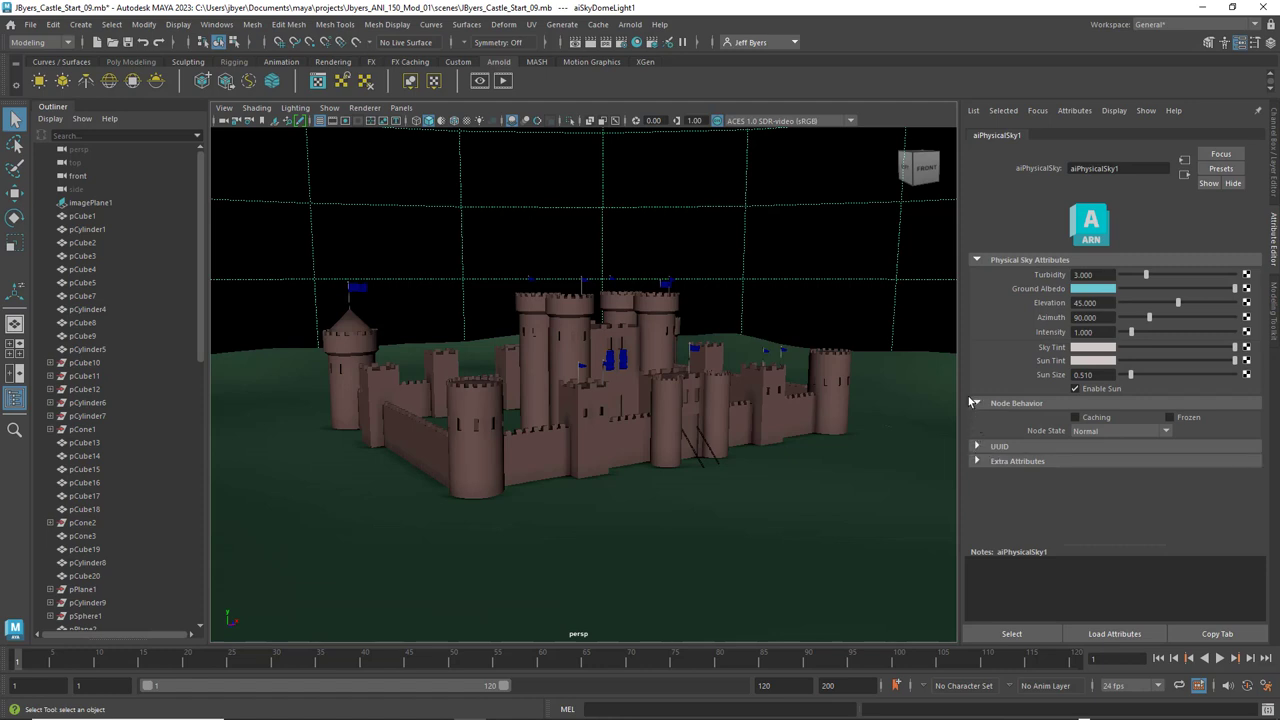
pyautogui.click(976, 403)
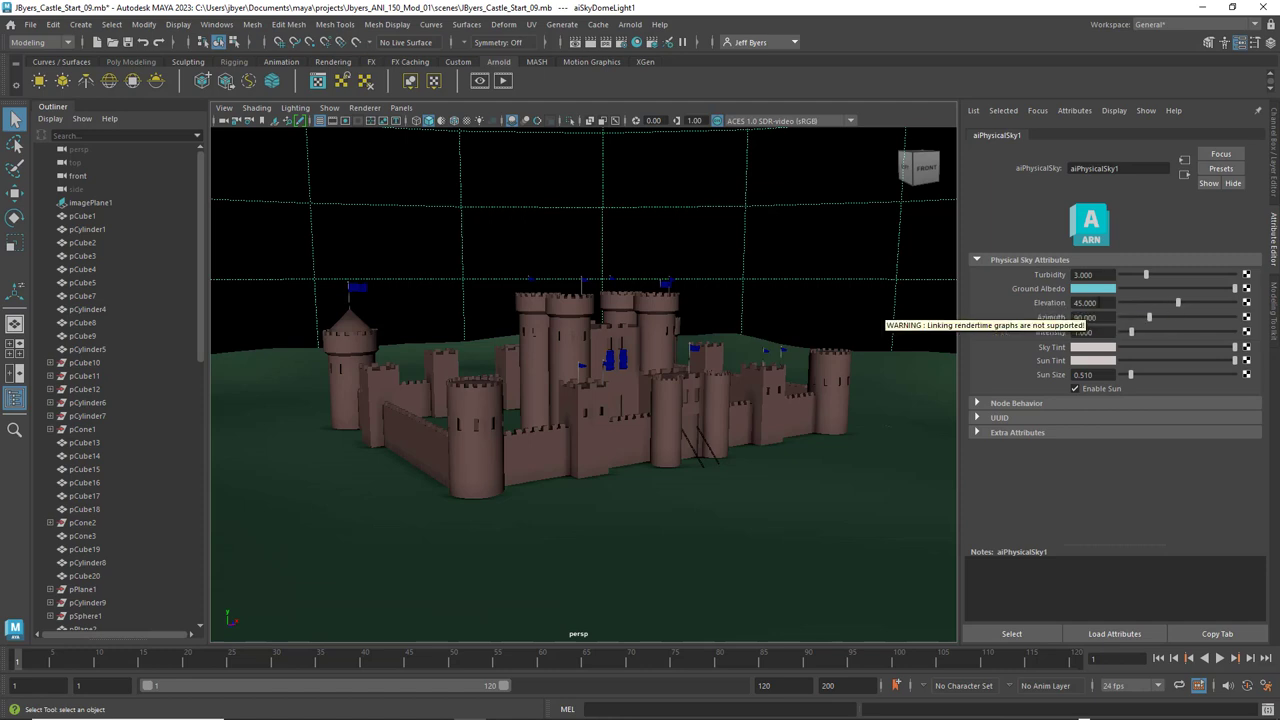
# - Set the physical sky's elevation to 0 and test-render the current frame
pyautogui.click(1075, 302)
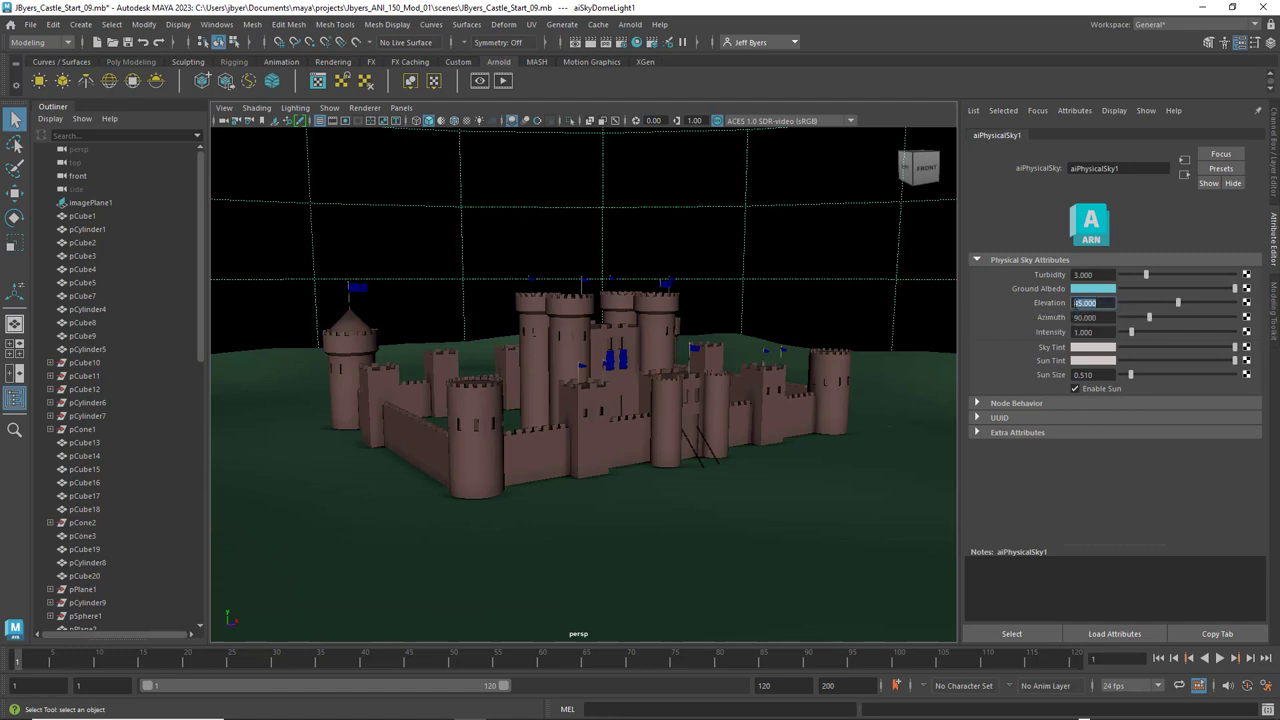
pyautogui.write('0')
pyautogui.press('Return')
pyautogui.click(591, 42)
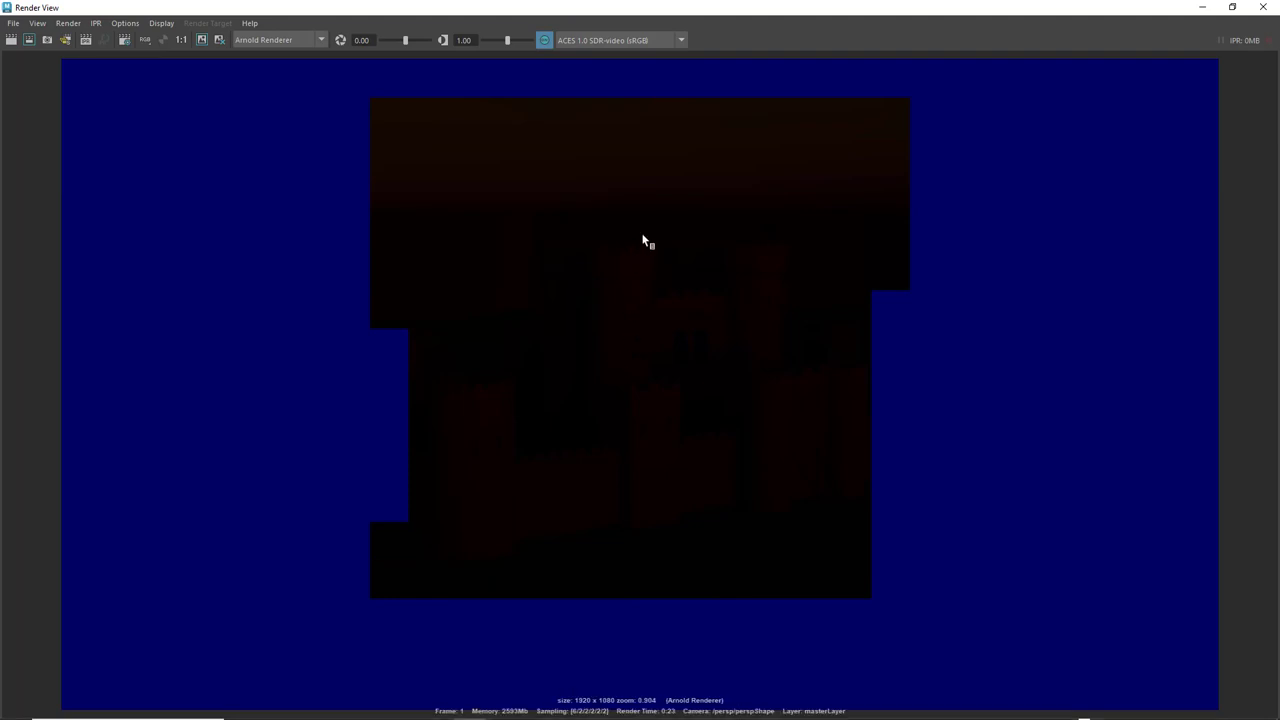
pyautogui.click(1265, 7)
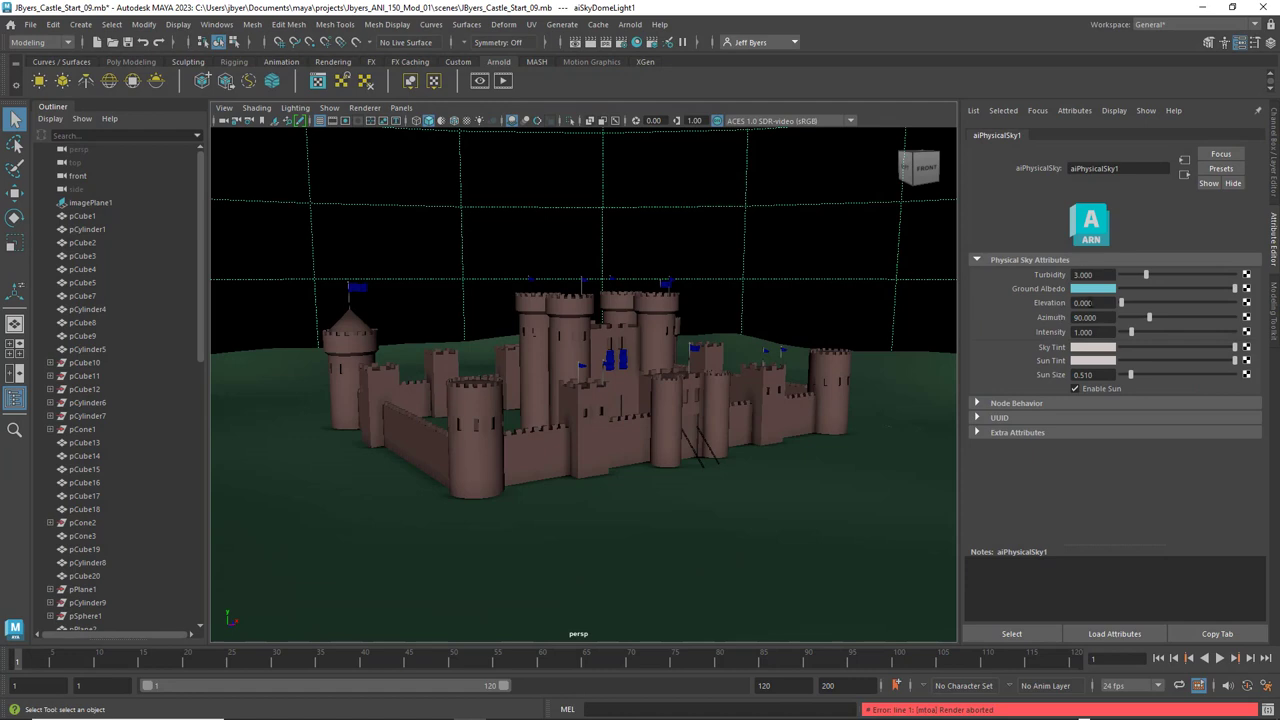
# - Set the physical sky's elevation to 45 and render the castle view to check the lighting
pyautogui.click(1090, 303)
pyautogui.write('3')
pyautogui.press('Return')
pyautogui.write('45')
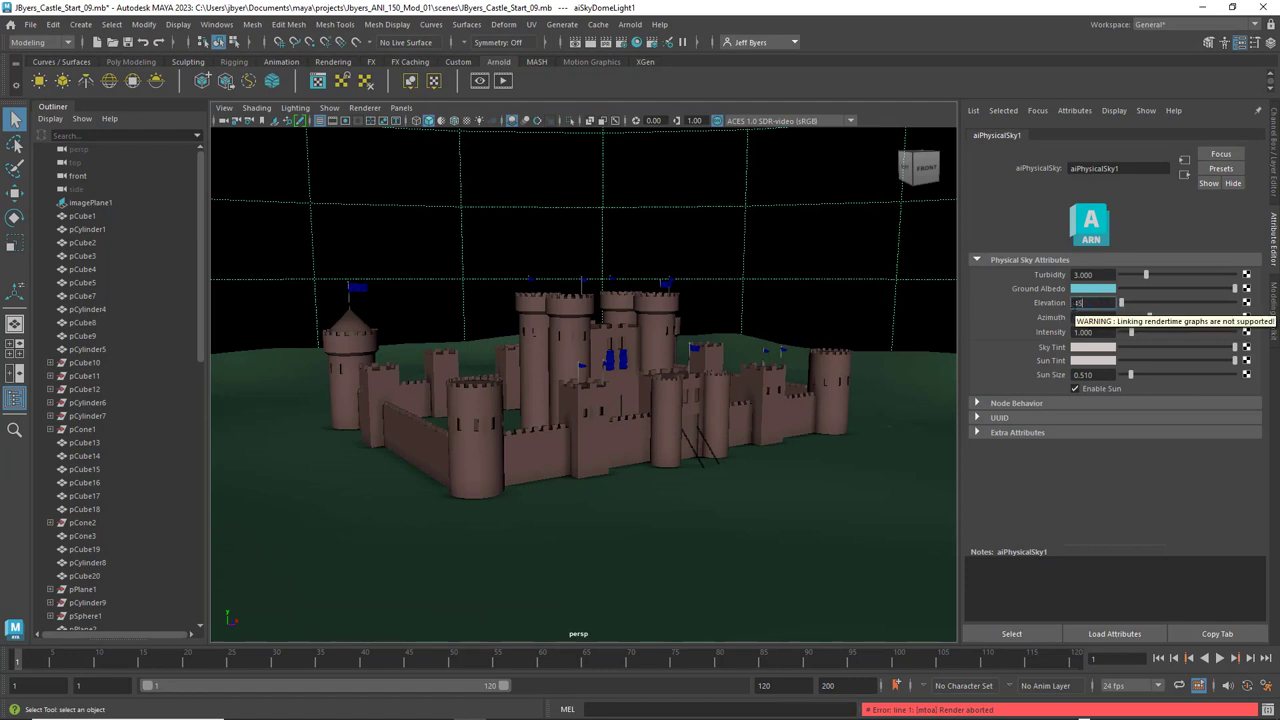
pyautogui.press('Return')
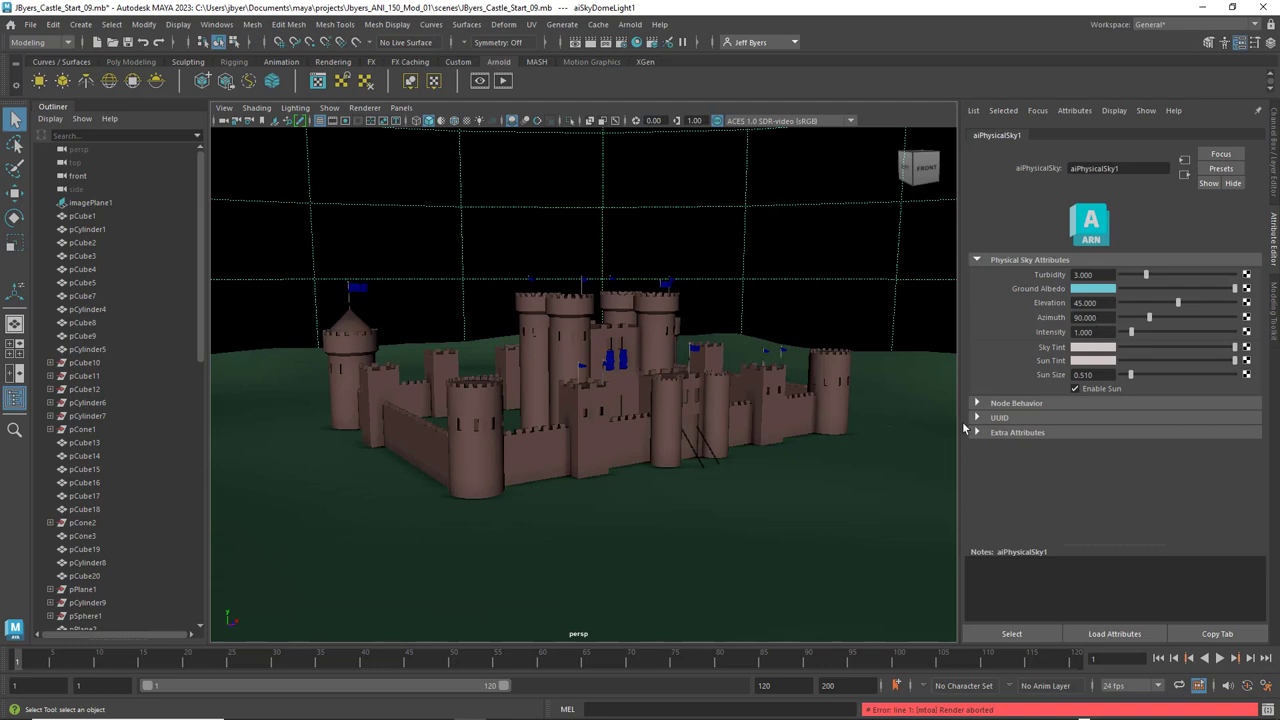
pyautogui.click(590, 42)
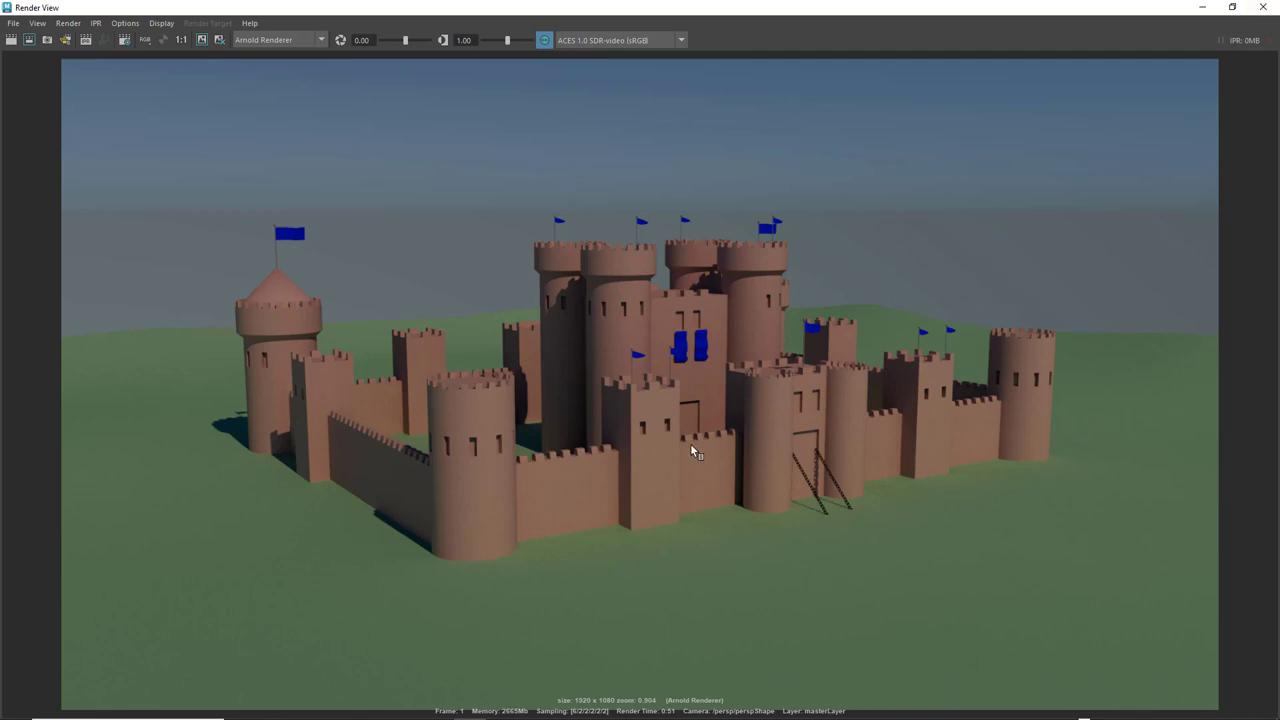
pyautogui.click(1264, 8)
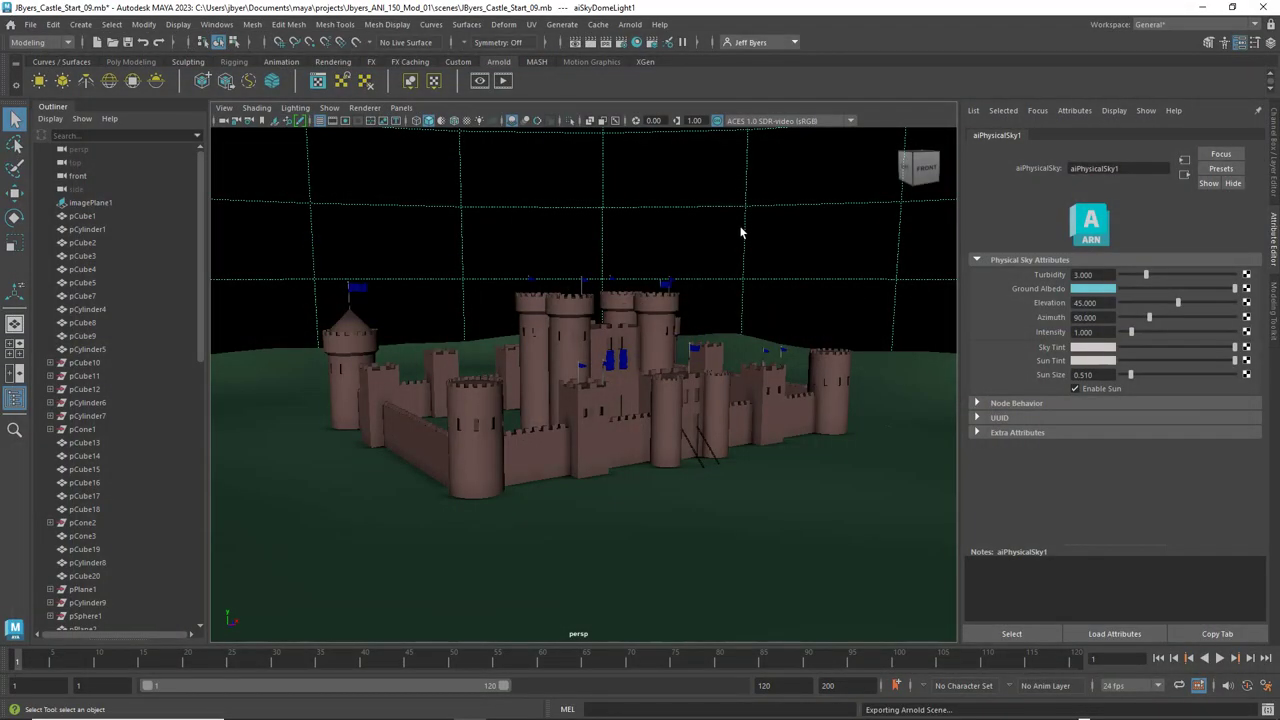
# - Rotate the skydome light about -15 degrees around its X axis to tilt the sky behind the castle
pyautogui.scroll(-15, 751, 232)
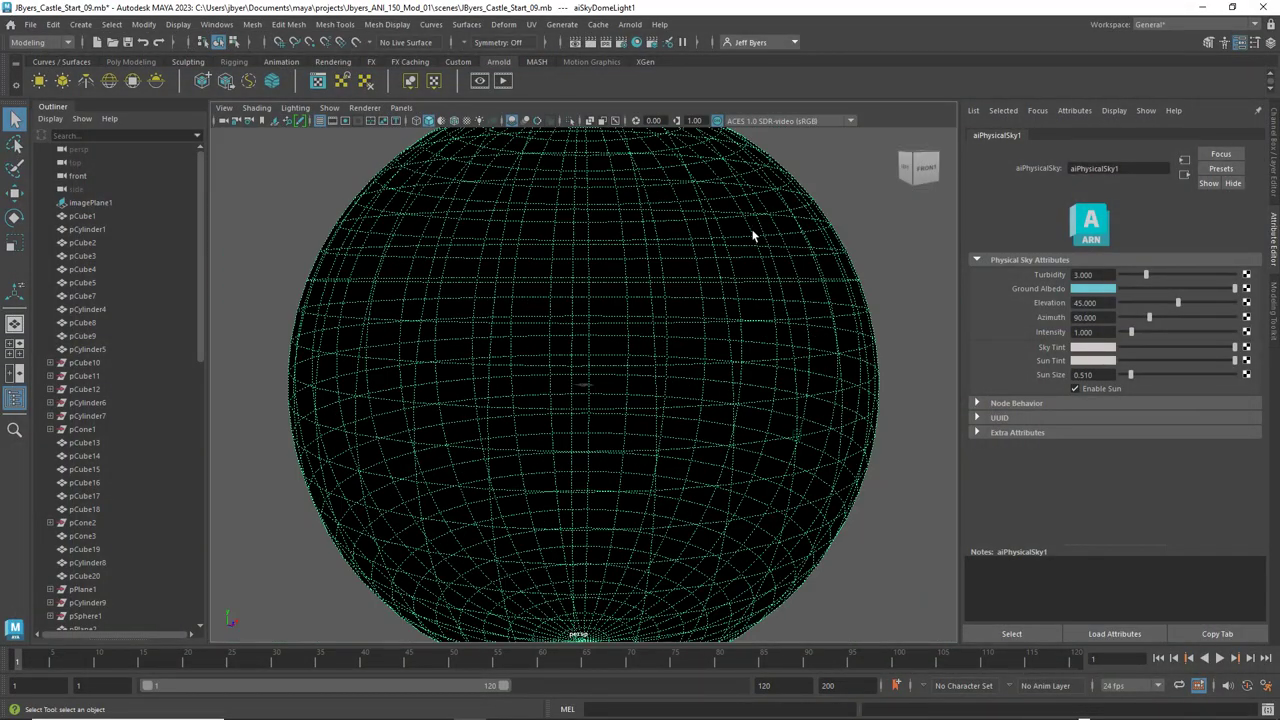
pyautogui.press('e')
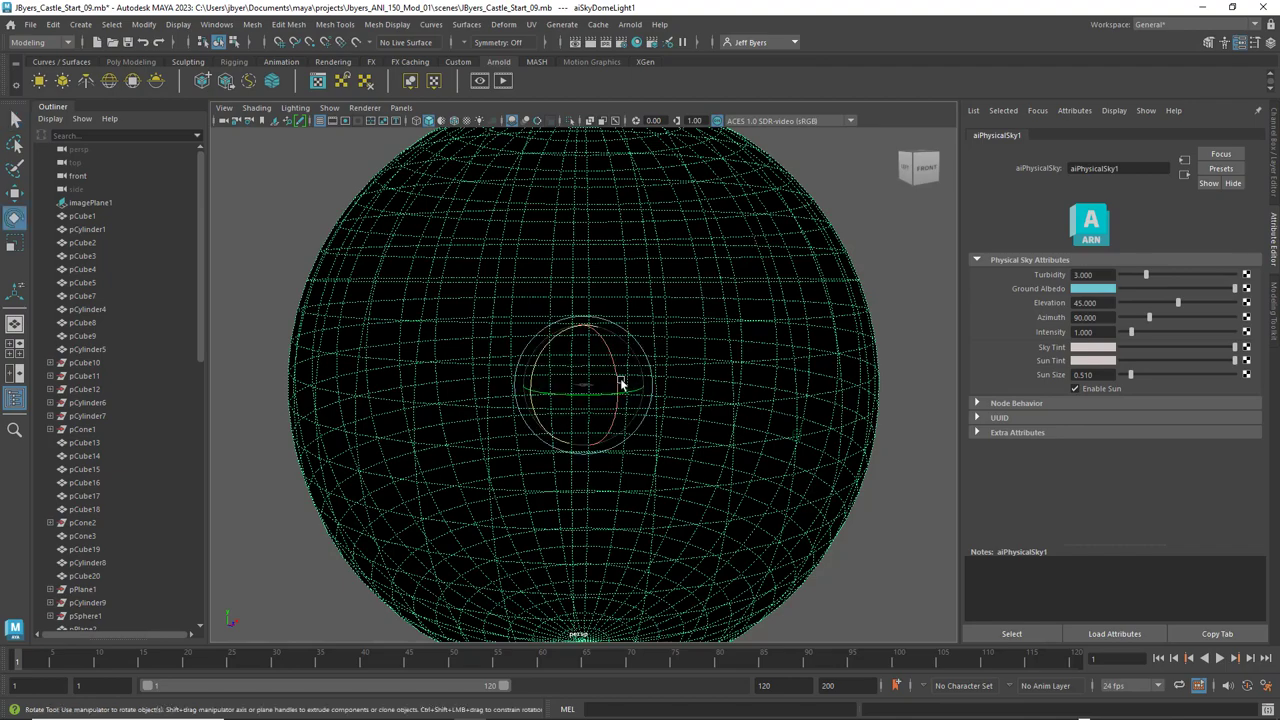
pyautogui.moveTo(620, 378); pyautogui.dragTo(616, 368)
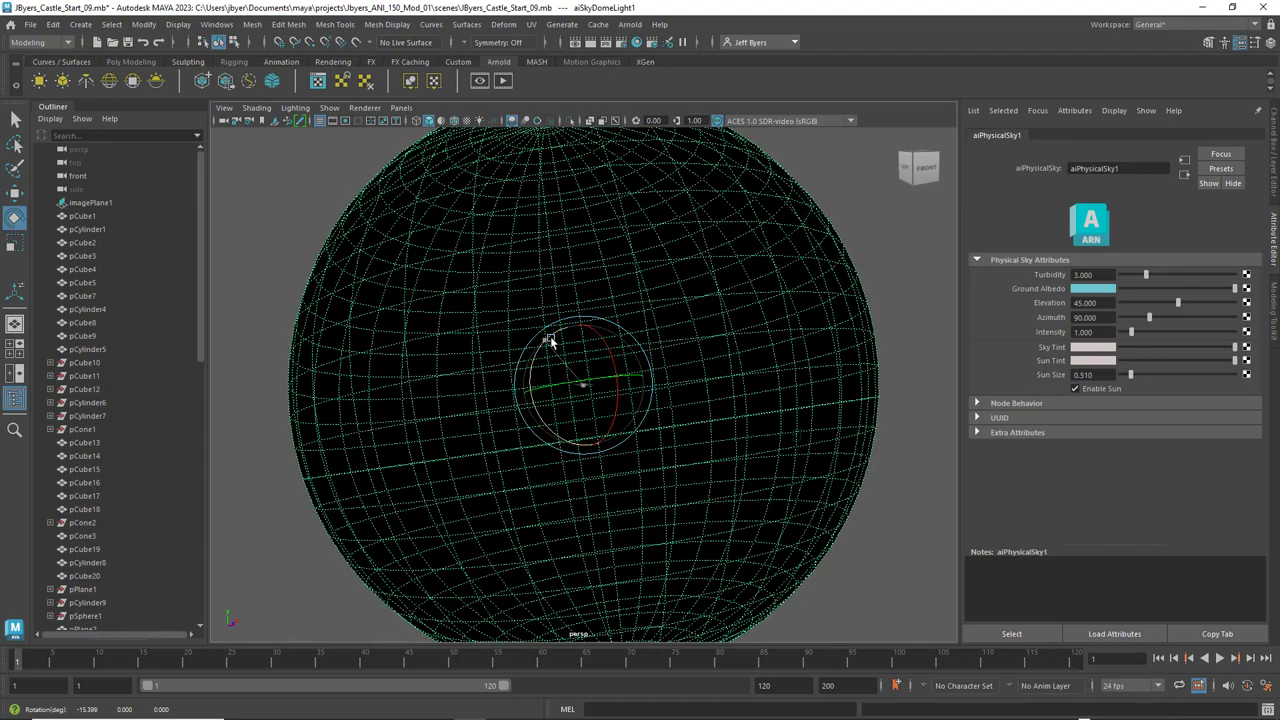
pyautogui.moveTo(550, 336); pyautogui.dragTo(554, 338)
pyautogui.scroll(5, 705, 362)
pyautogui.scroll(8, 705, 362)
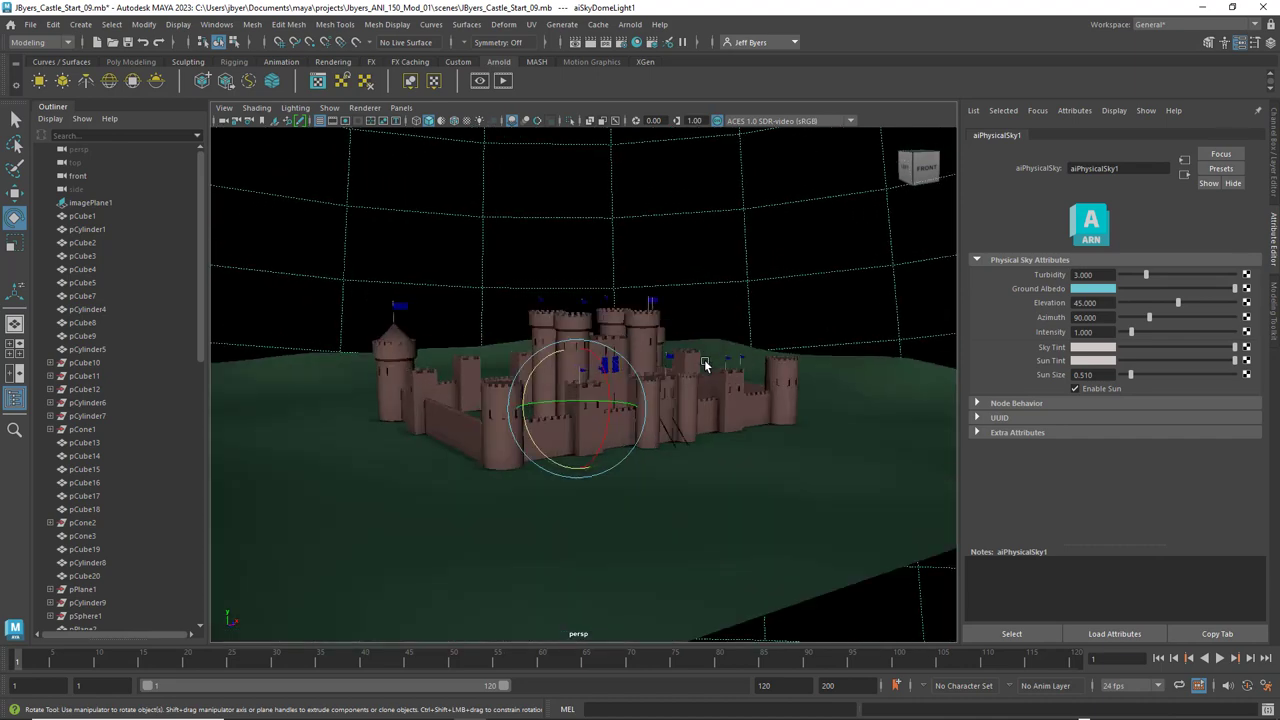
pyautogui.scroll(3, 705, 362)
pyautogui.scroll(3, 705, 362)
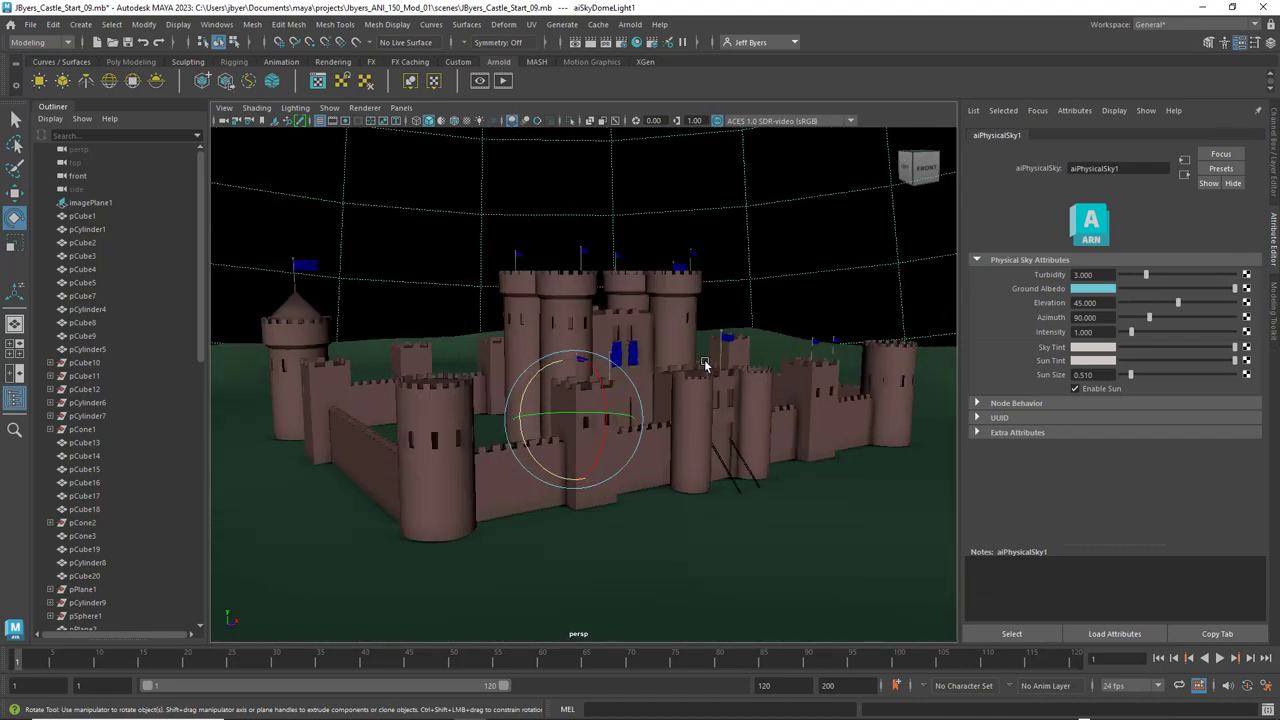
# - Restore the bookmarked camera view of the castle and render the current frame with the tilted skydome
pyautogui.click(409, 306)
pyautogui.click(224, 107)
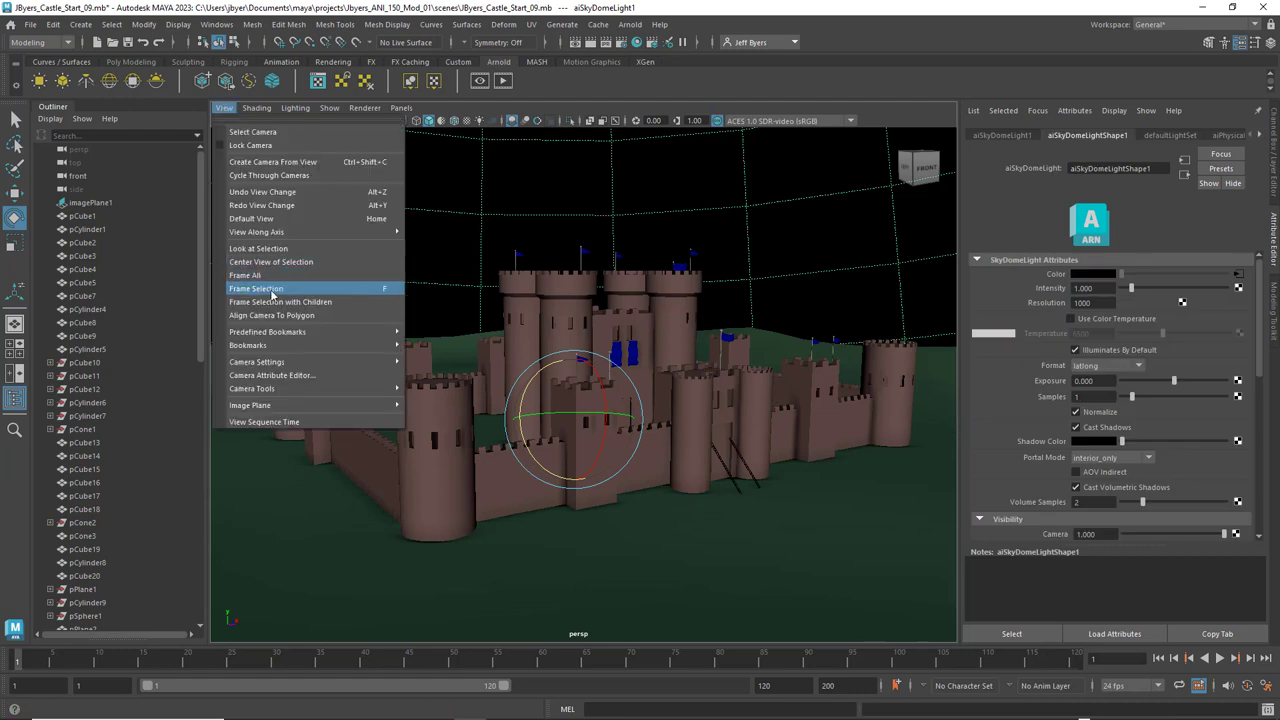
pyautogui.moveTo(300, 331)
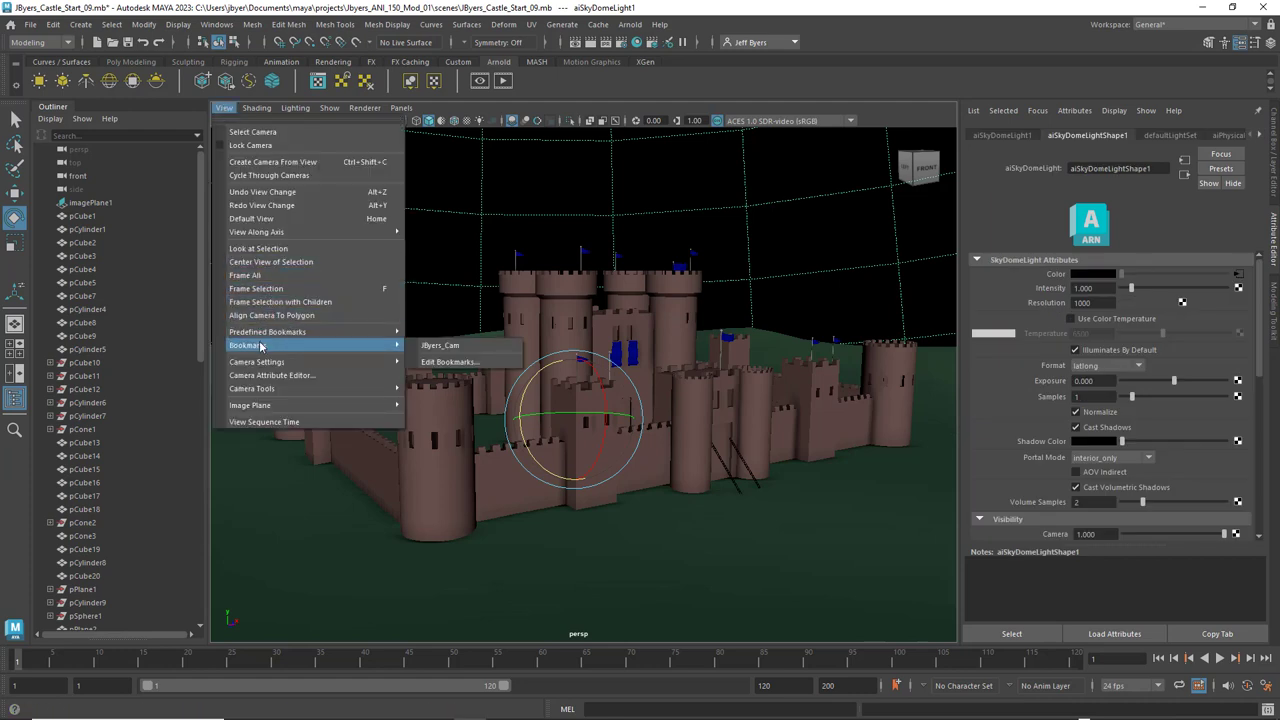
pyautogui.click(440, 346)
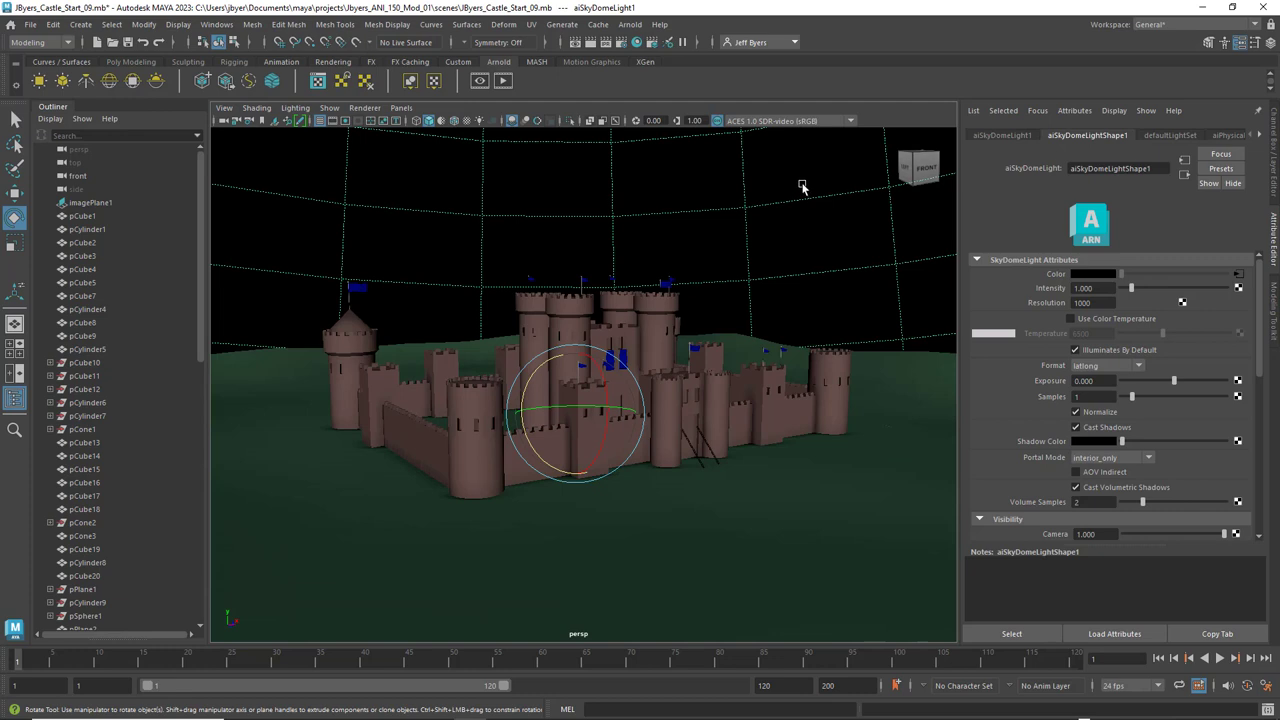
pyautogui.press('q')
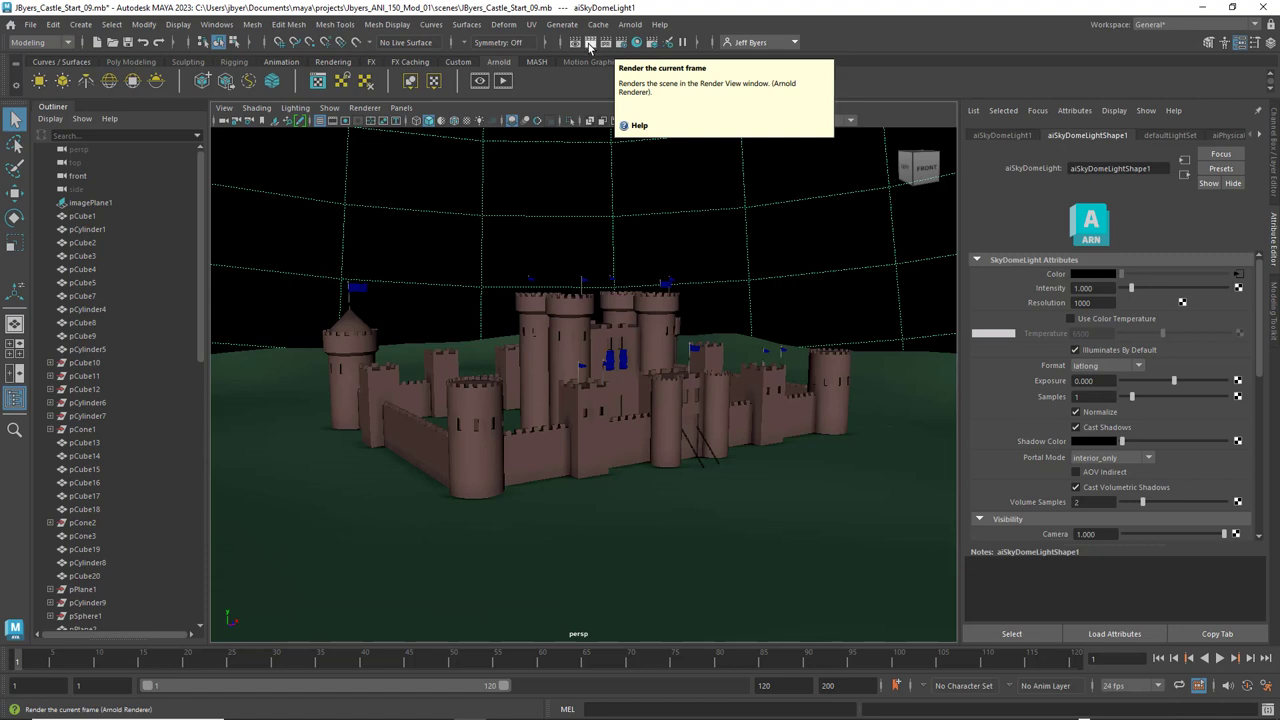
pyautogui.click(1204, 8)
pyautogui.hotkey('alt', 'Tab')
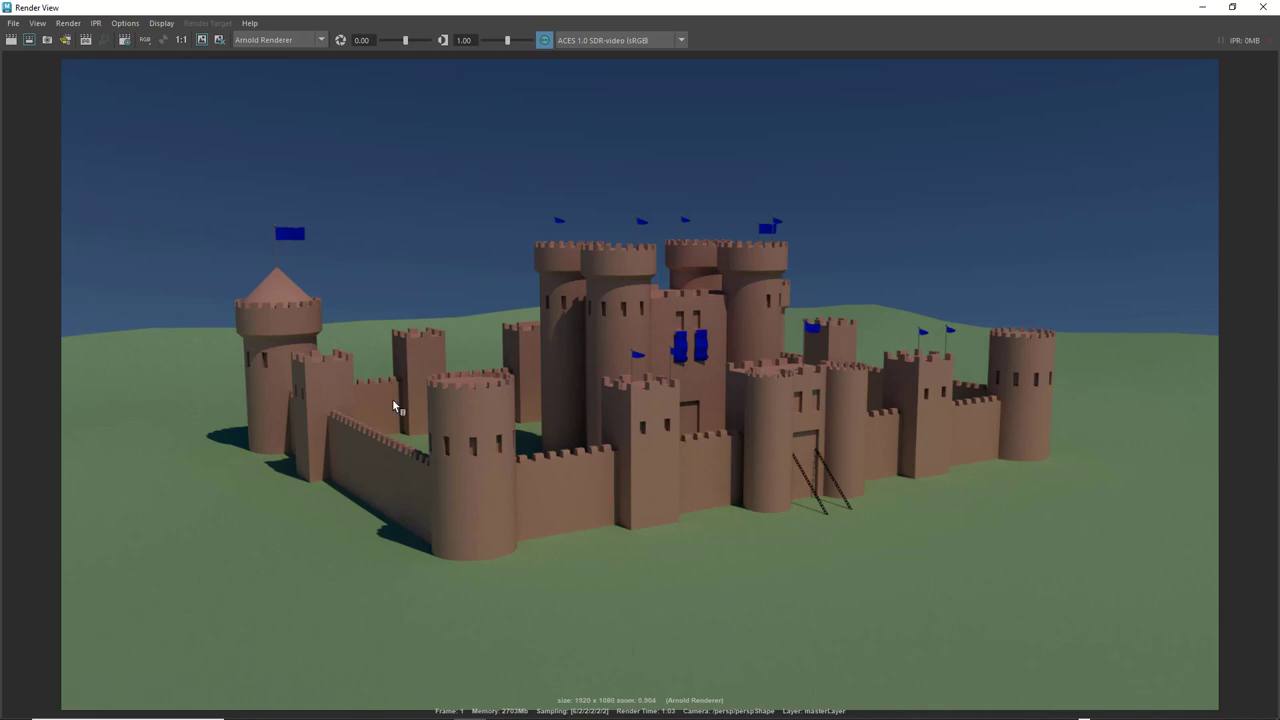
# - Set the render's save mode to Color Managed Image - View Transform embedded
pyautogui.click(14, 24)
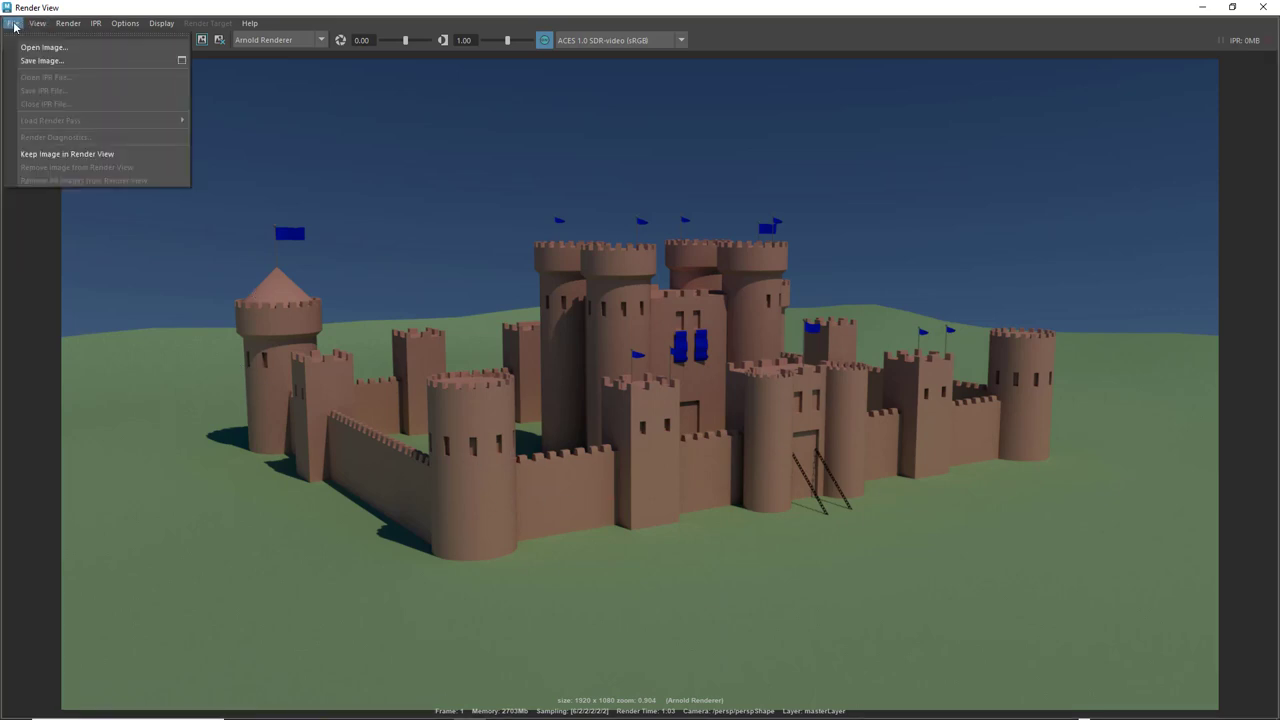
pyautogui.click(179, 60)
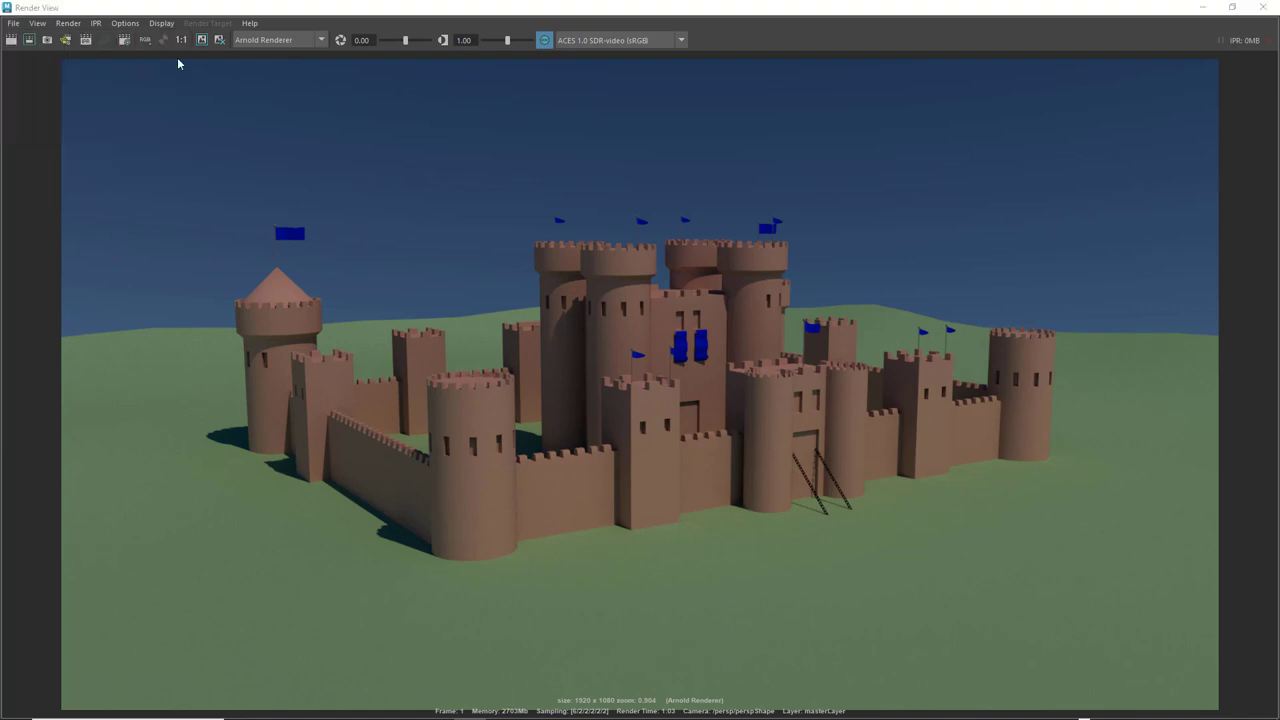
pyautogui.click(551, 298)
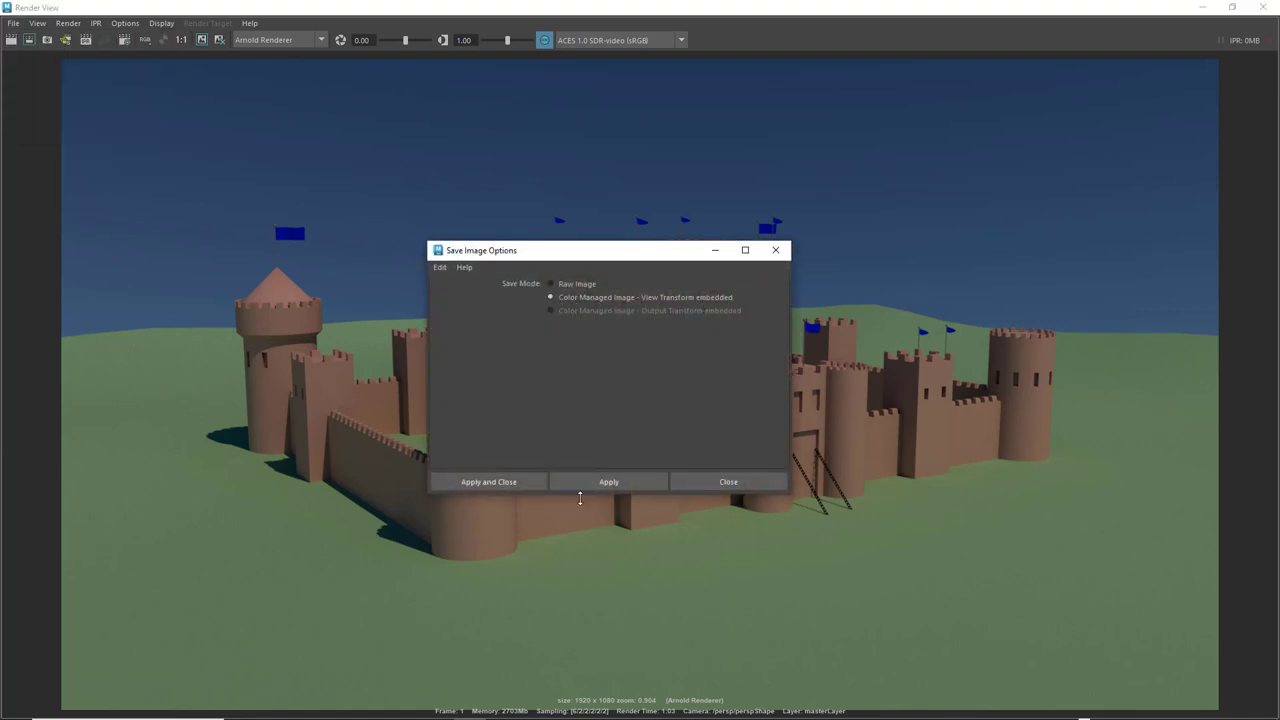
pyautogui.click(510, 485)
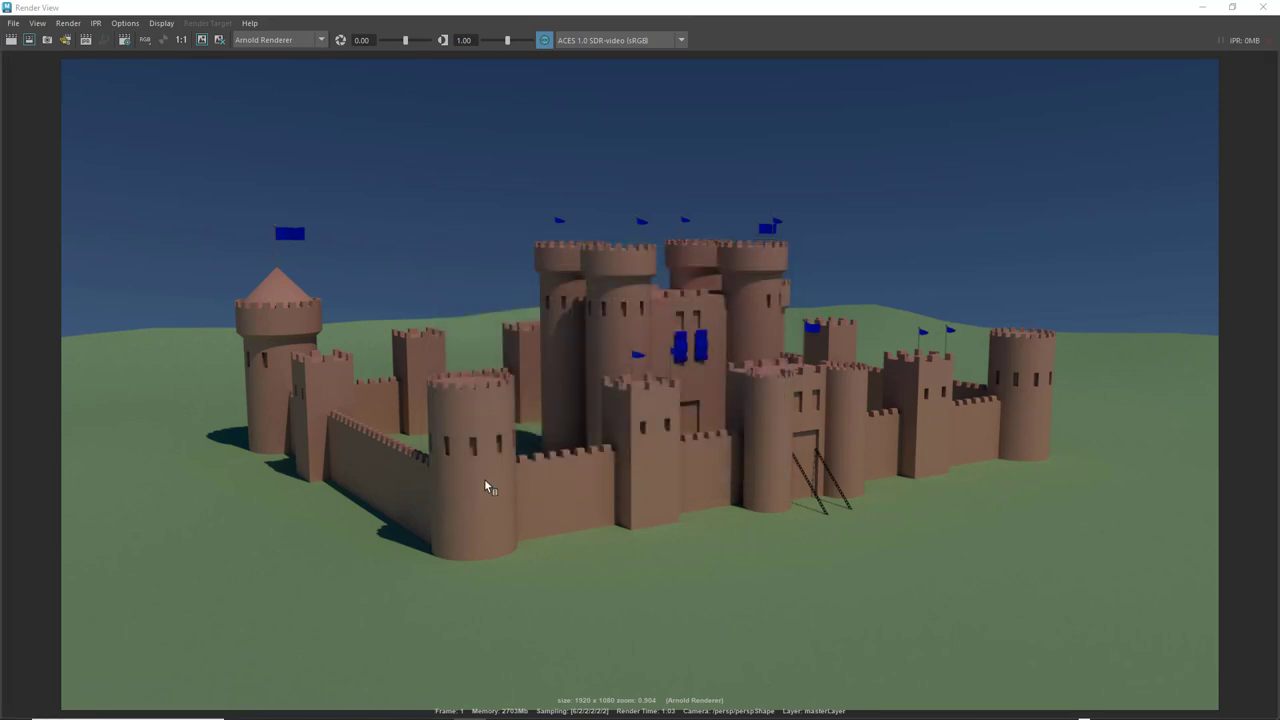
# - Save the render to the Desktop as a JPEG named with the artist's name followed by _Mod_01_Render, and close the render window
pyautogui.click(12, 25)
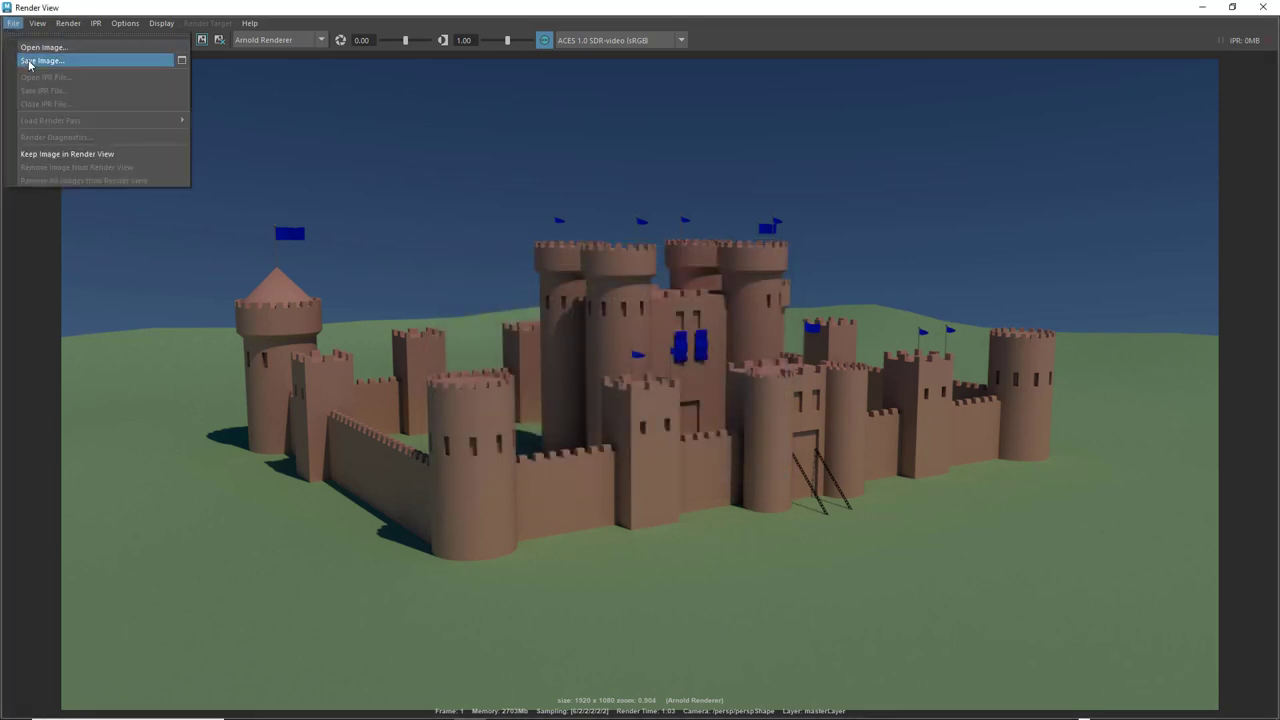
pyautogui.click(32, 60)
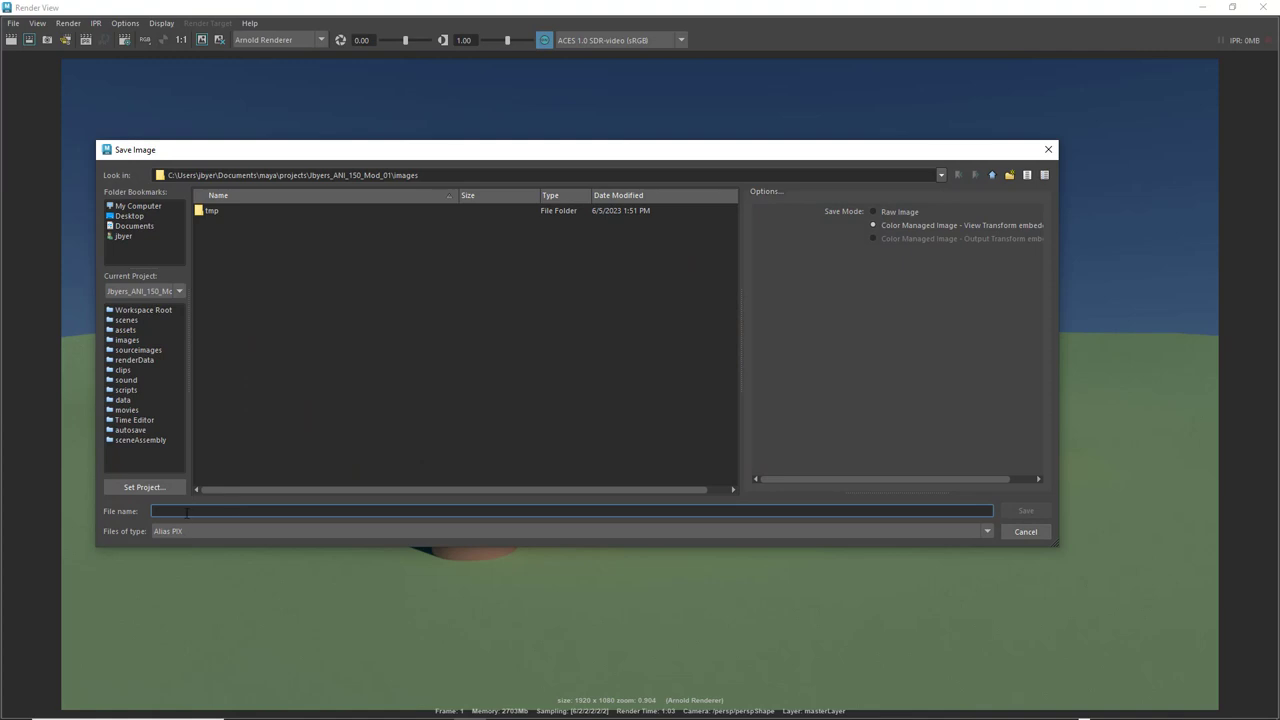
pyautogui.click(188, 530)
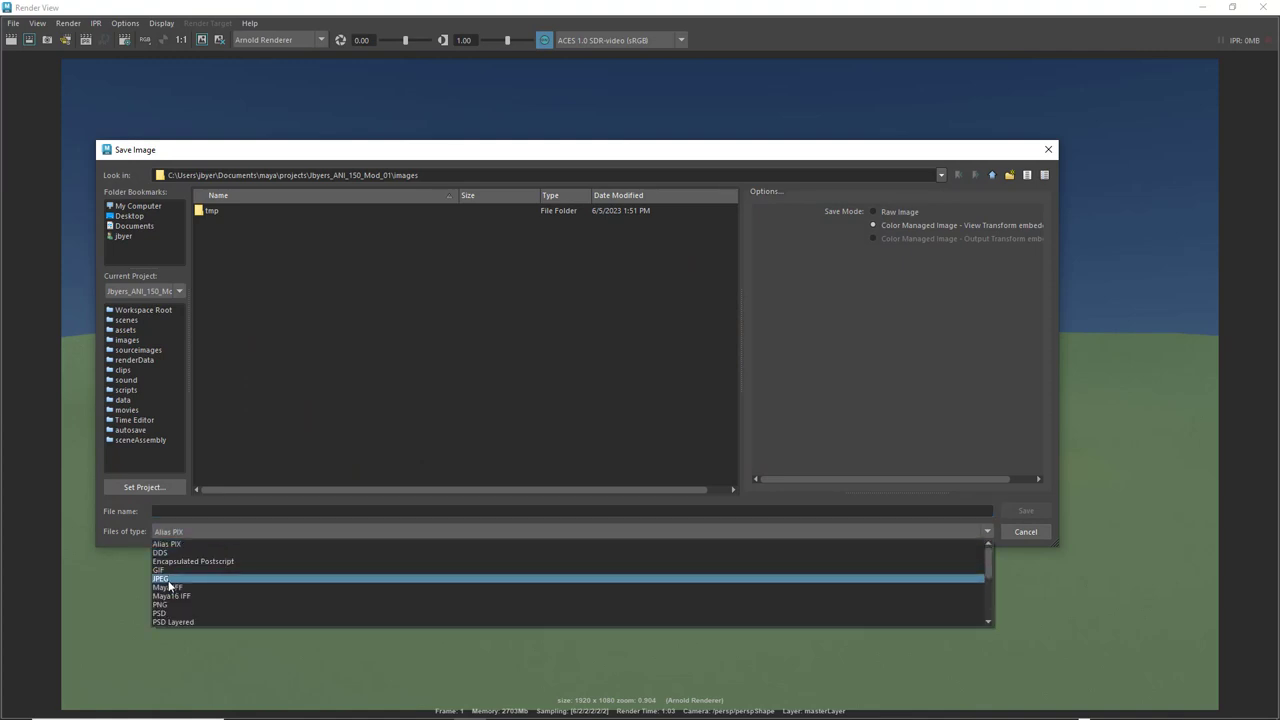
pyautogui.click(165, 578)
pyautogui.click(198, 510)
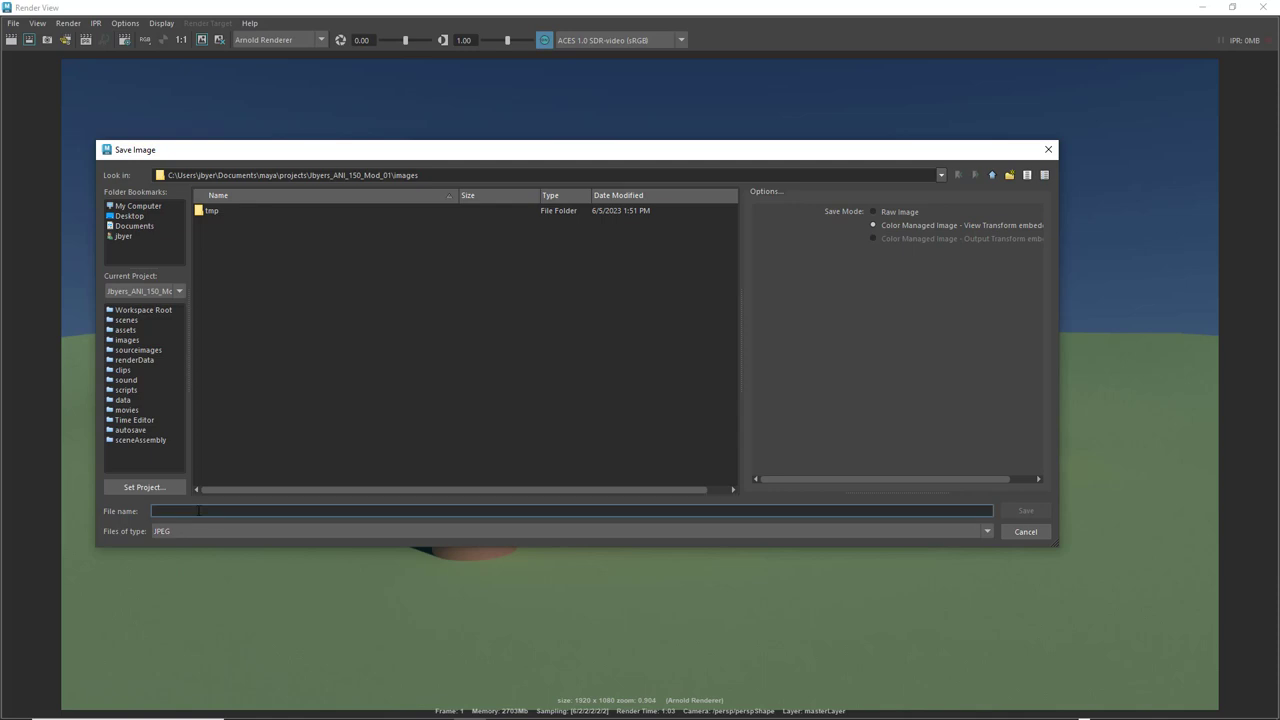
pyautogui.write('JByers_Mod')
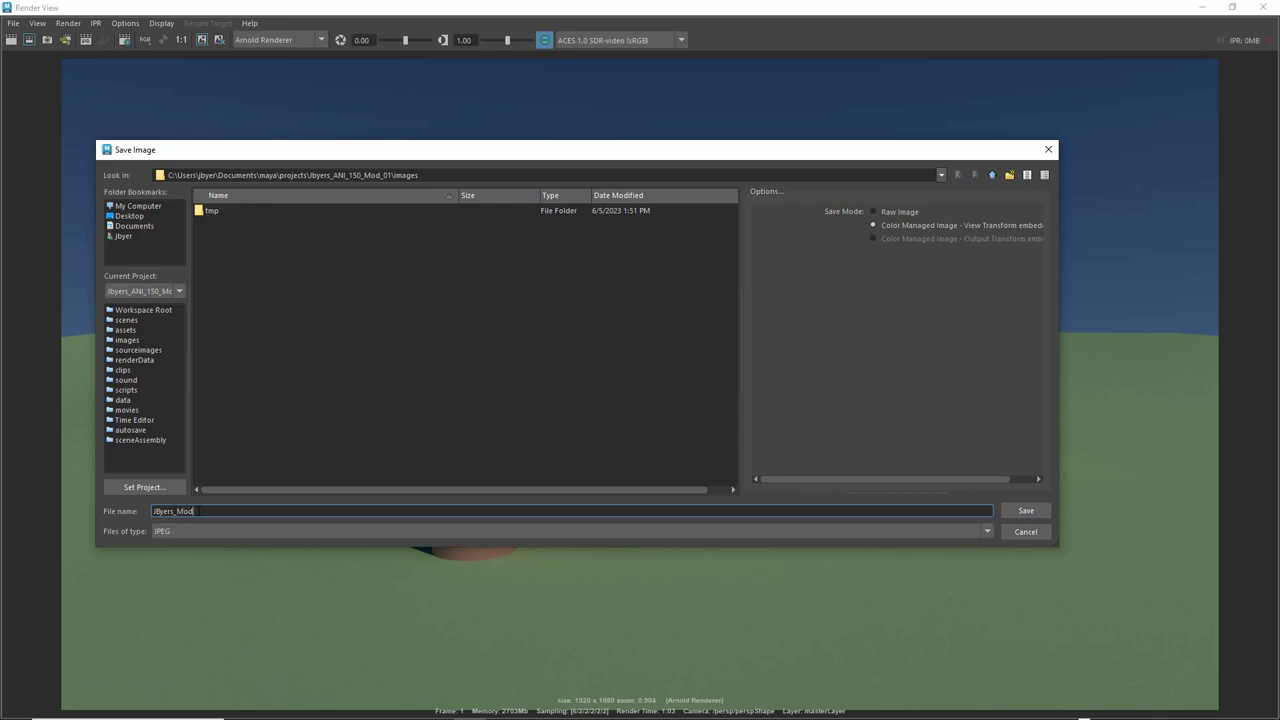
pyautogui.write('_01_Render')
pyautogui.click(129, 216)
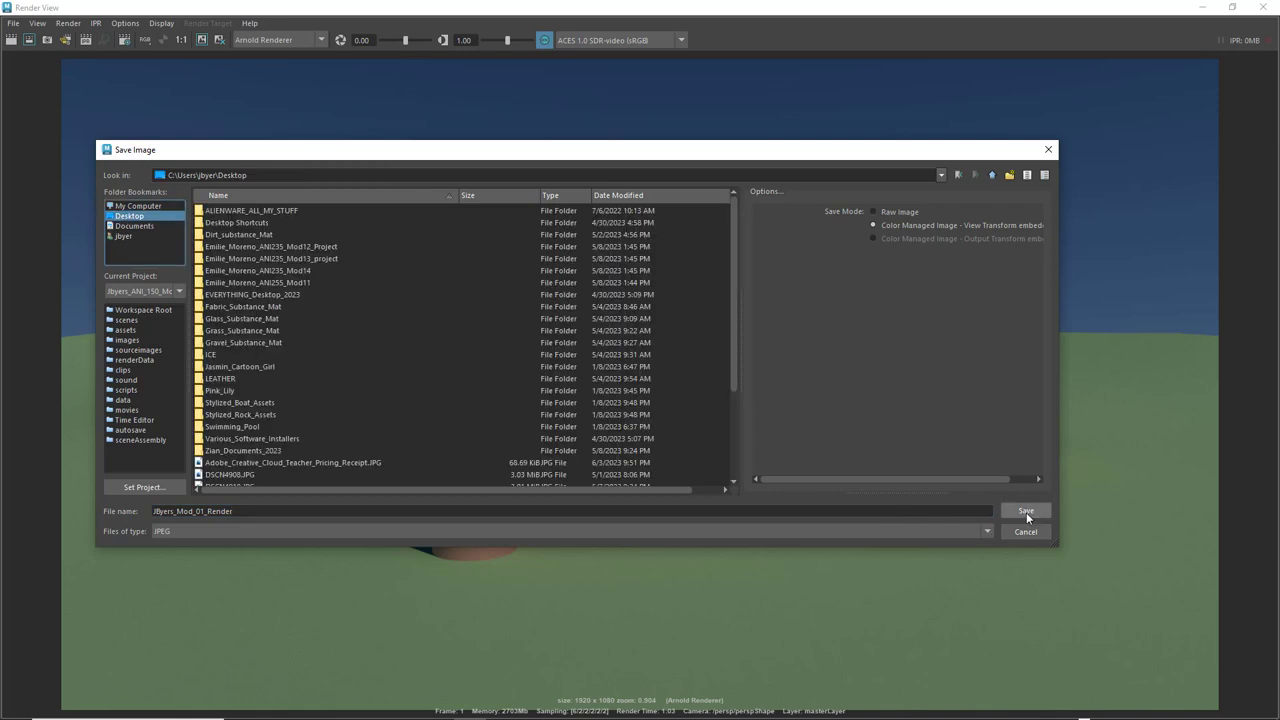
pyautogui.click(1026, 511)
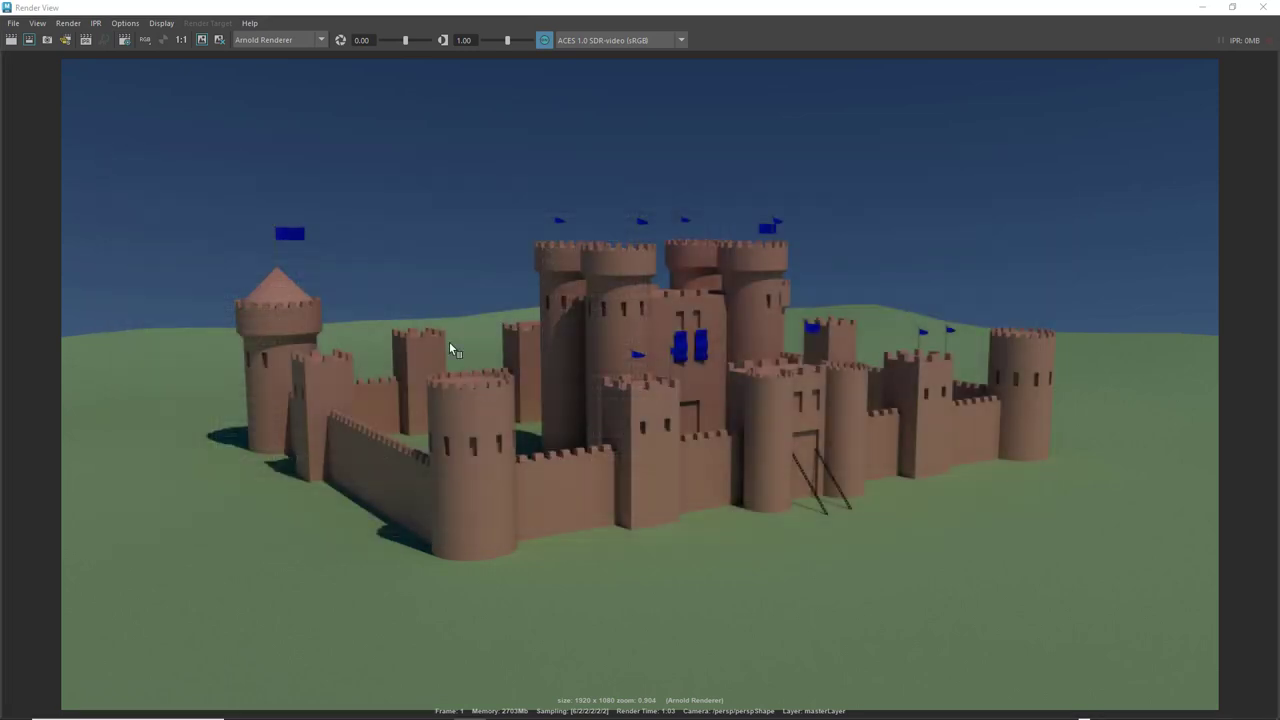
pyautogui.click(1263, 7)
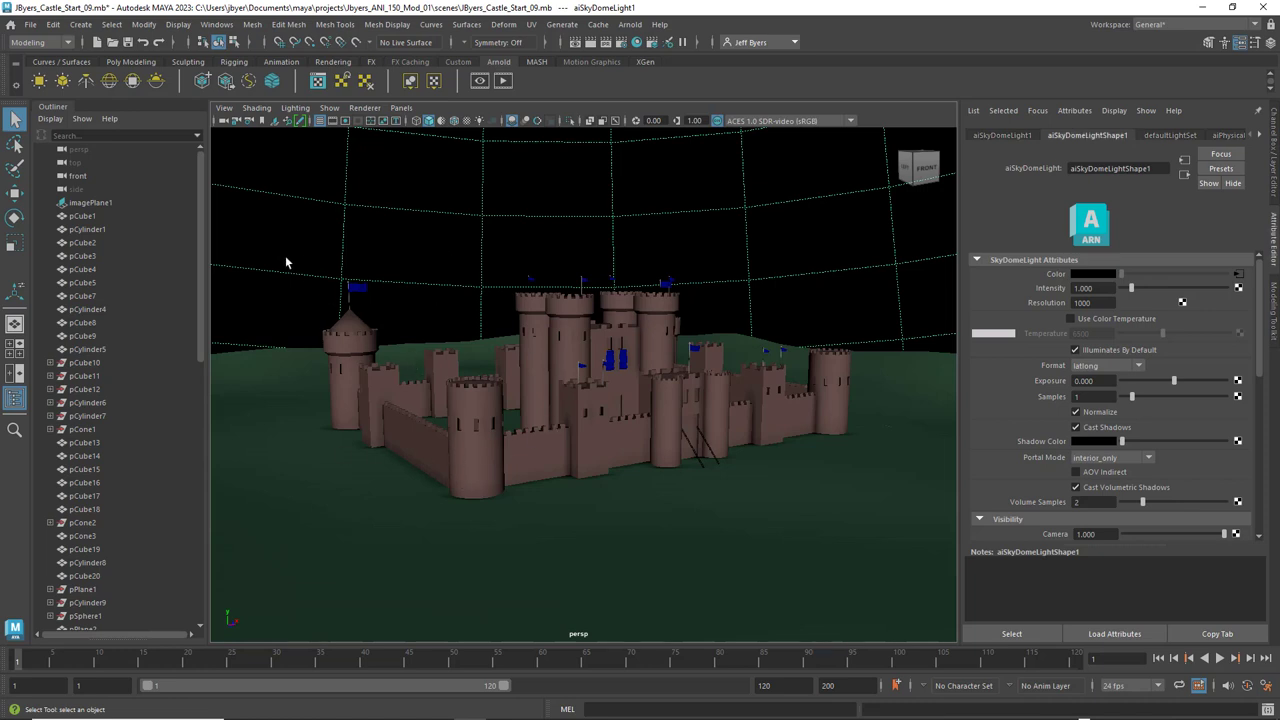
# - Select all castle and ground meshes and assign them a new Arnold aiWireframe material
pyautogui.moveTo(256, 176); pyautogui.dragTo(913, 565)
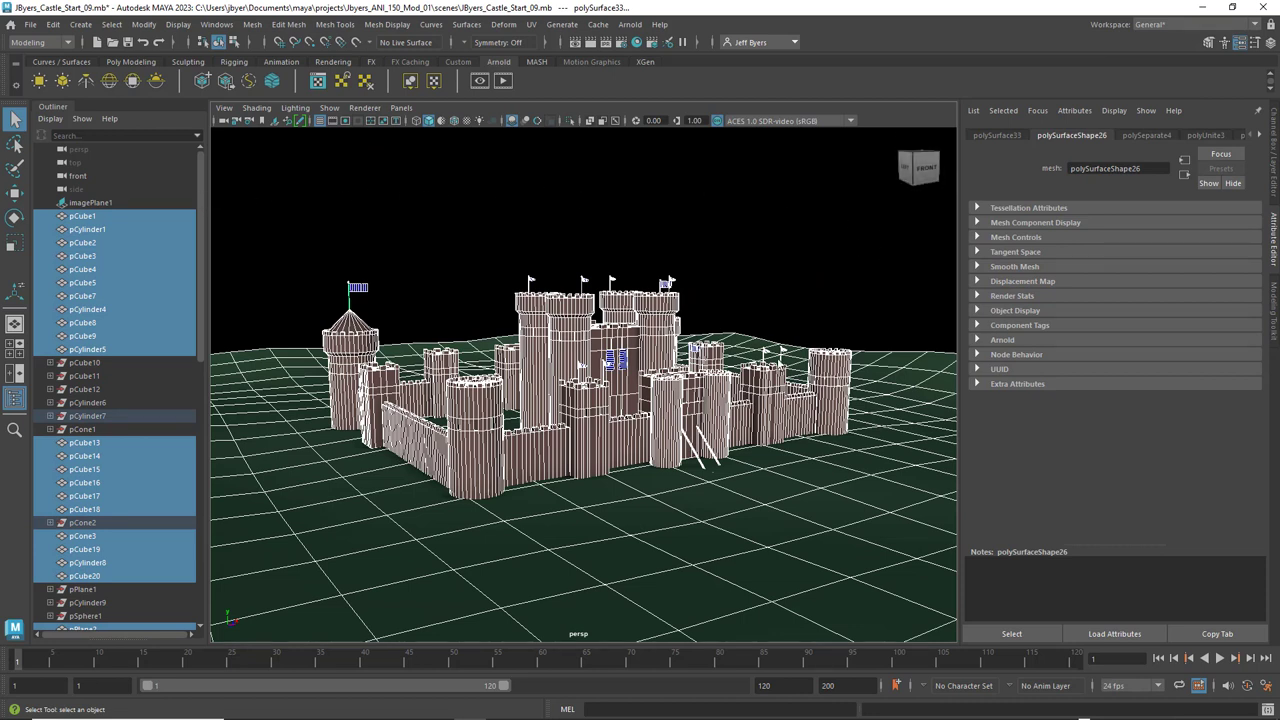
pyautogui.rightClick(577, 336)
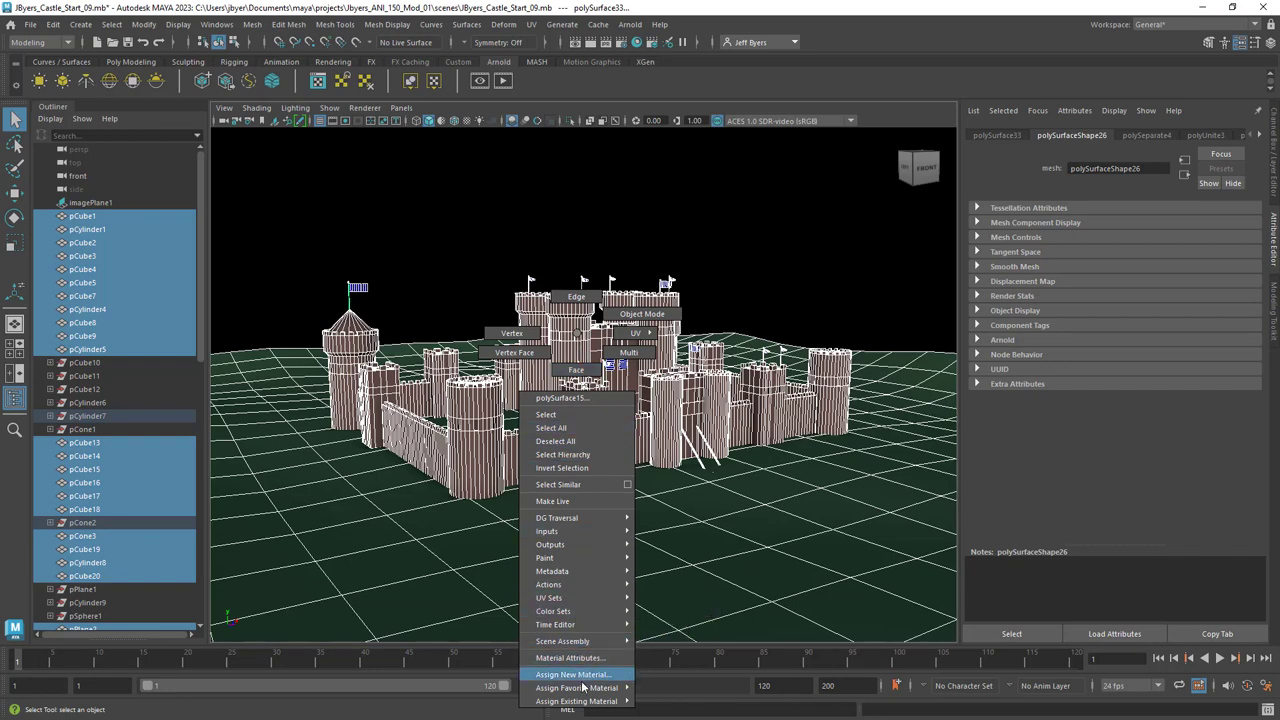
pyautogui.click(585, 674)
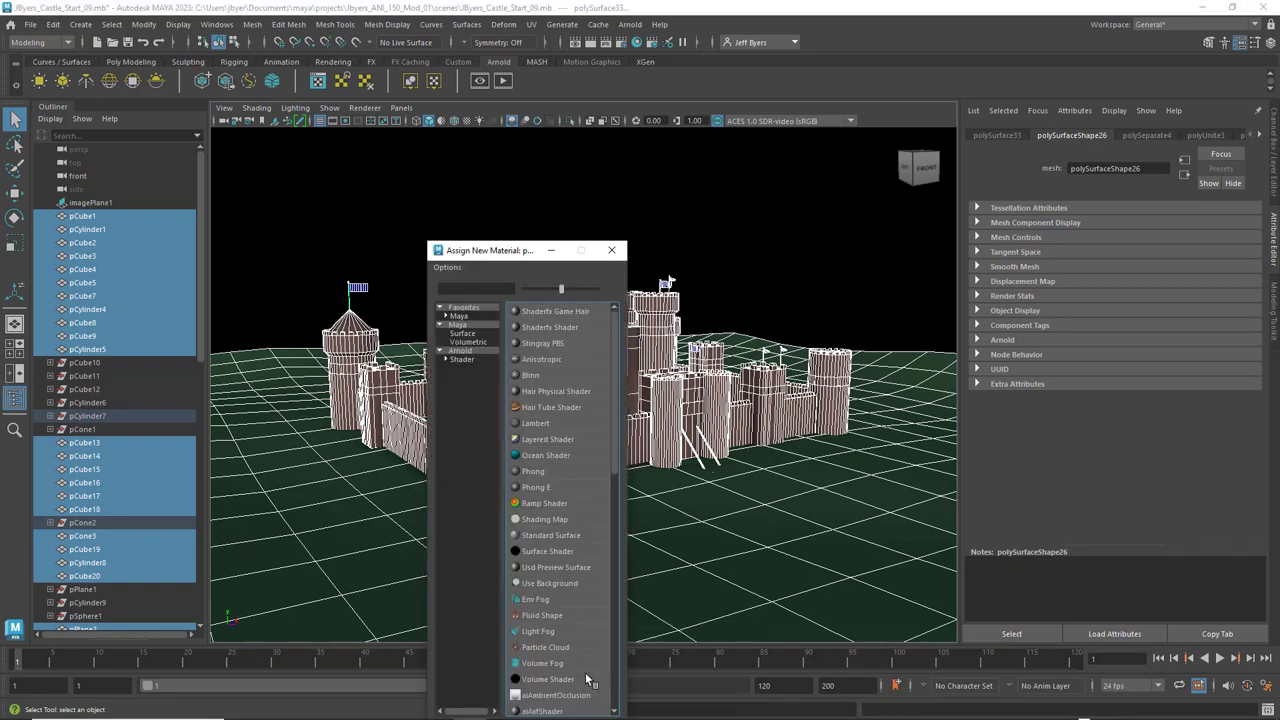
pyautogui.click(460, 359)
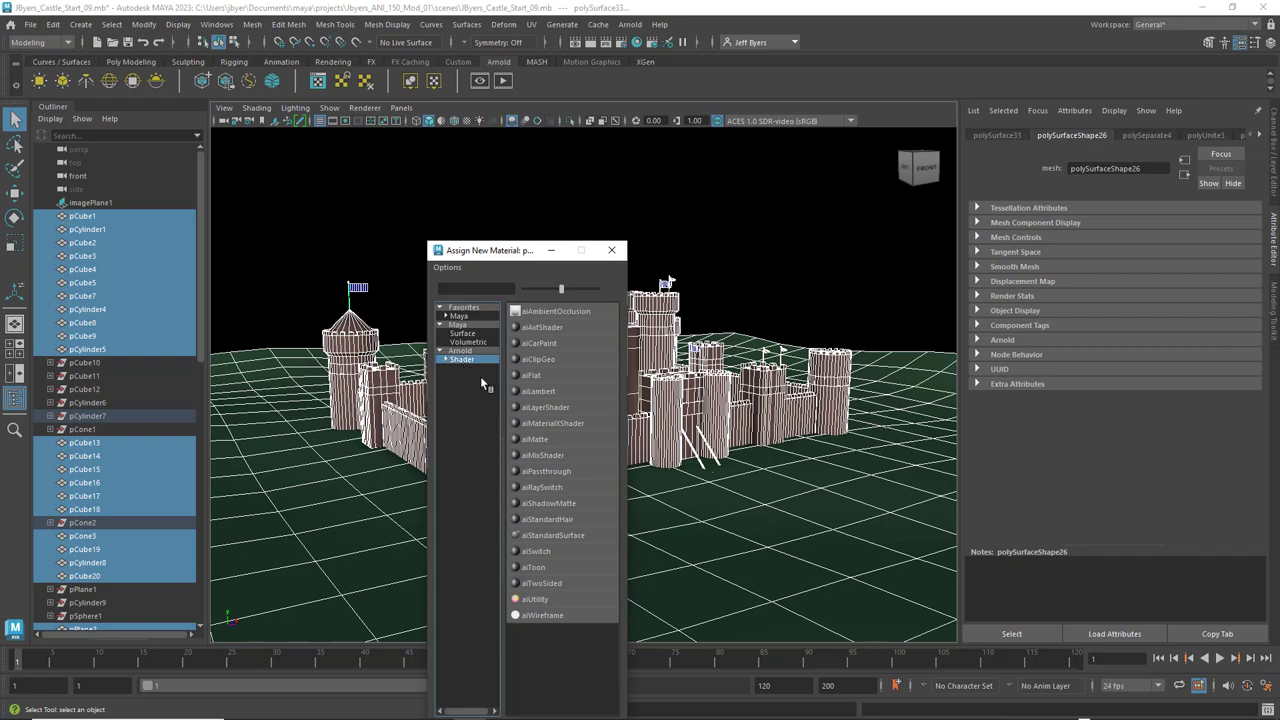
pyautogui.click(537, 615)
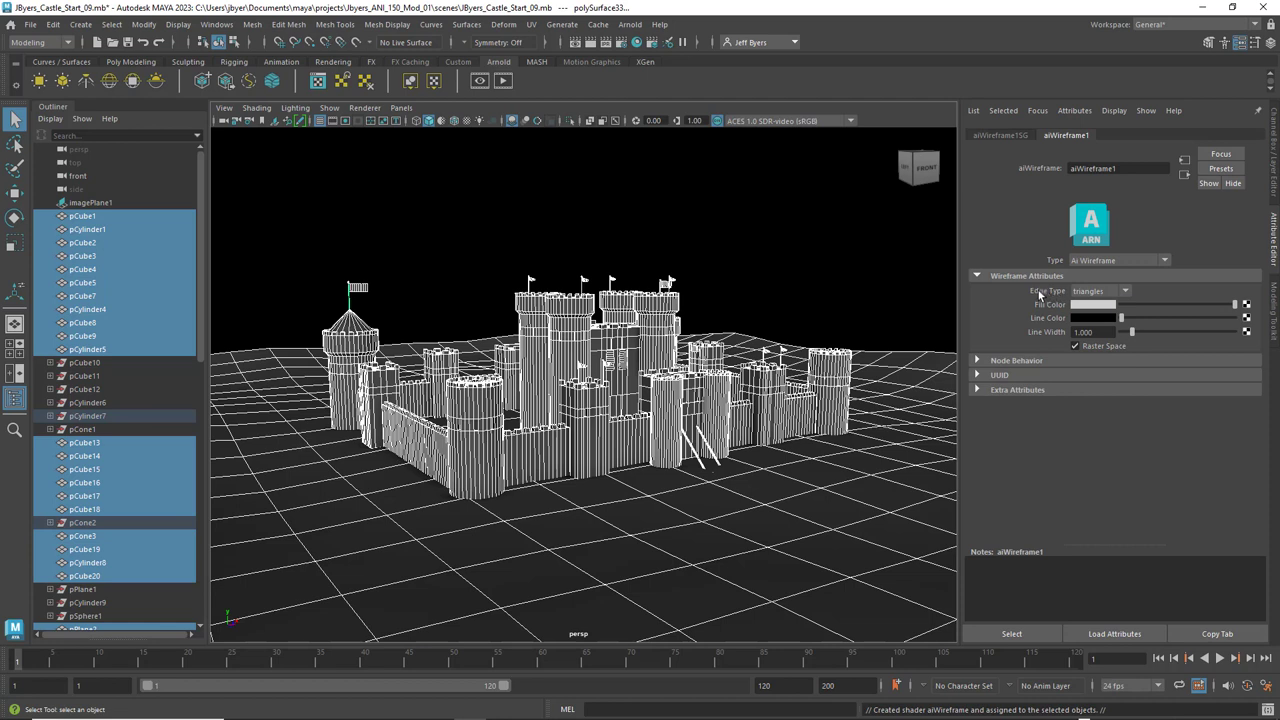
# - Set the wireframe material's edge type to polygons and render the current frame
pyautogui.click(1124, 293)
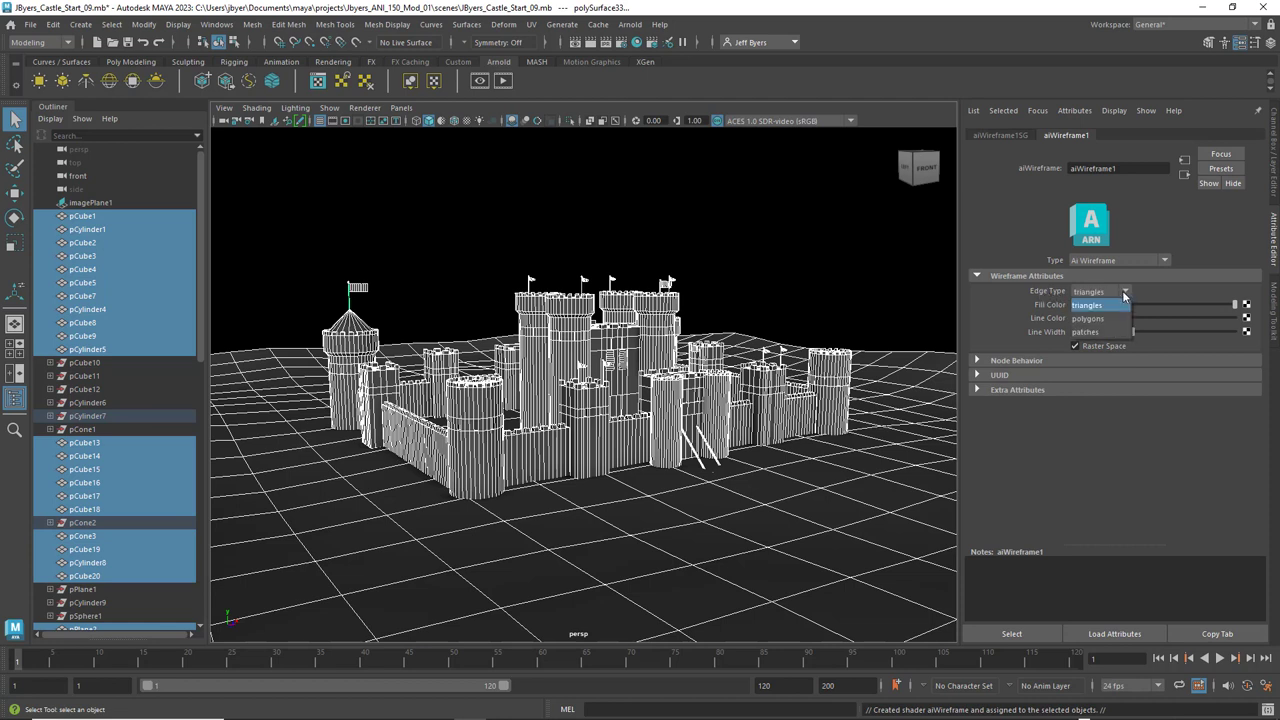
pyautogui.click(1090, 318)
pyautogui.click(590, 42)
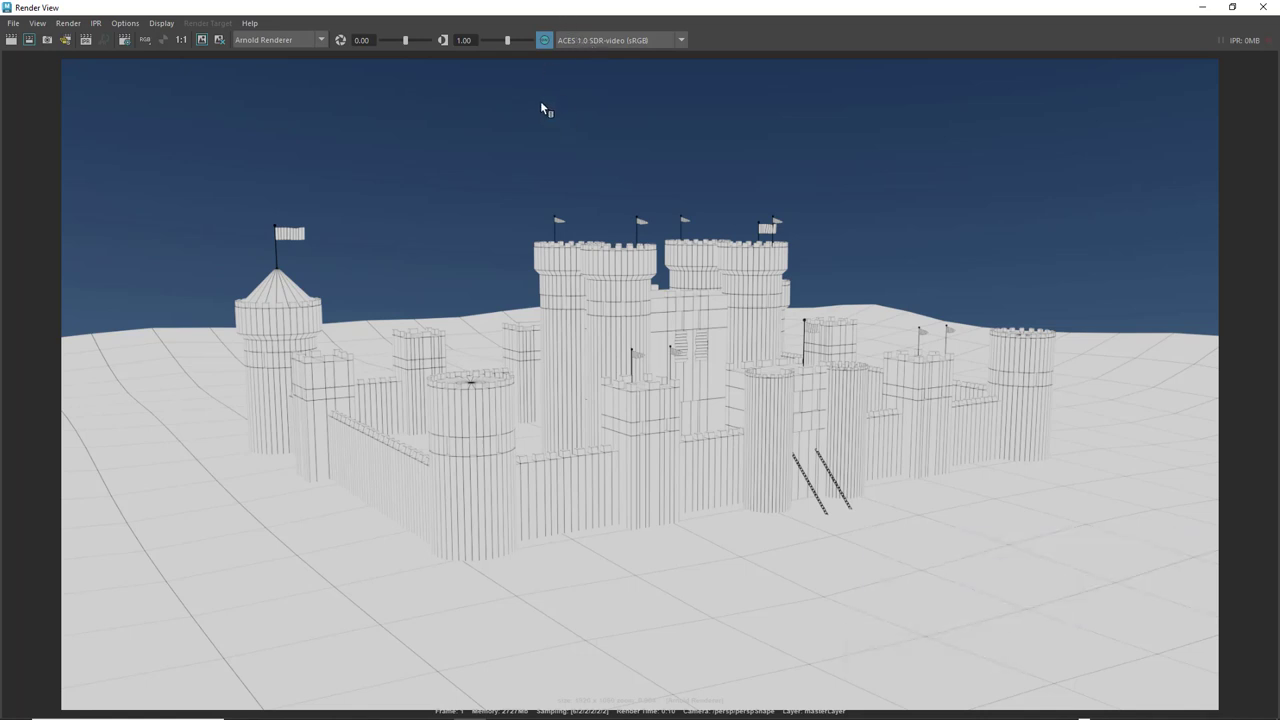
# - Save the wireframe render to the Desktop as a JPEG, adding _Wireframe to the existing Mod_01_Render file name, and close the render window
pyautogui.click(12, 24)
pyautogui.click(40, 61)
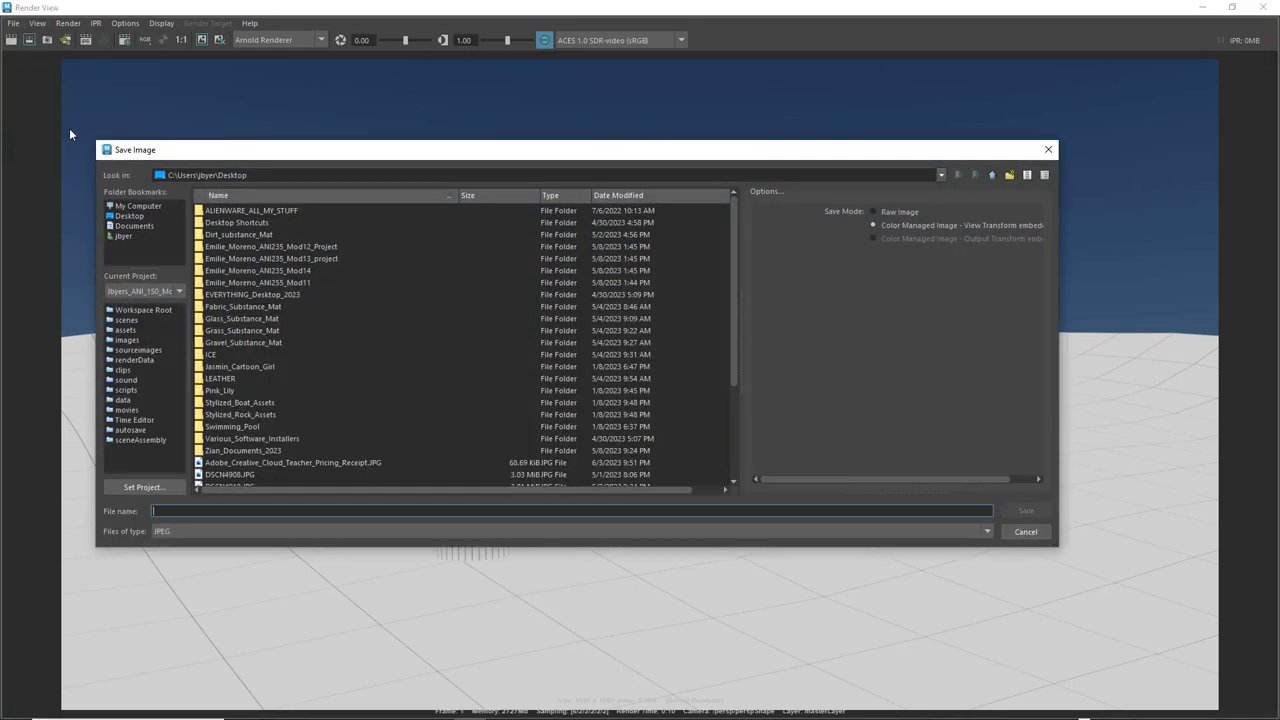
pyautogui.scroll(-4, 302, 448)
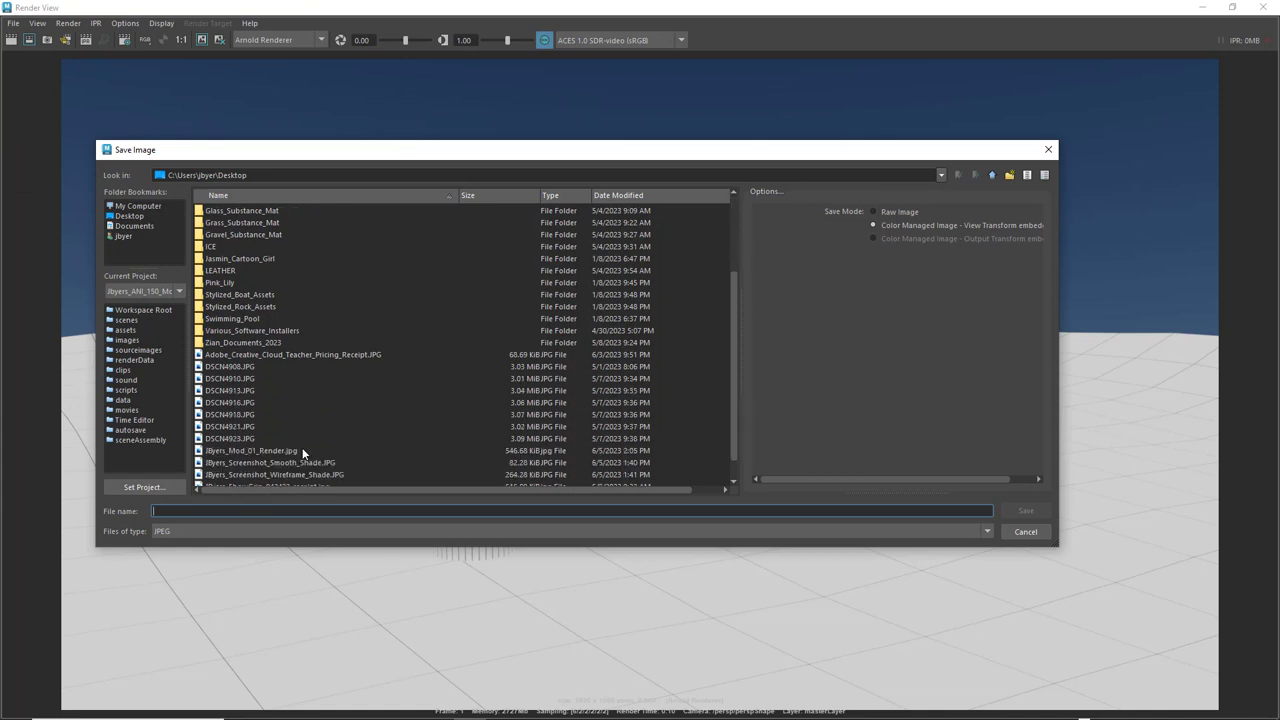
pyautogui.click(272, 430)
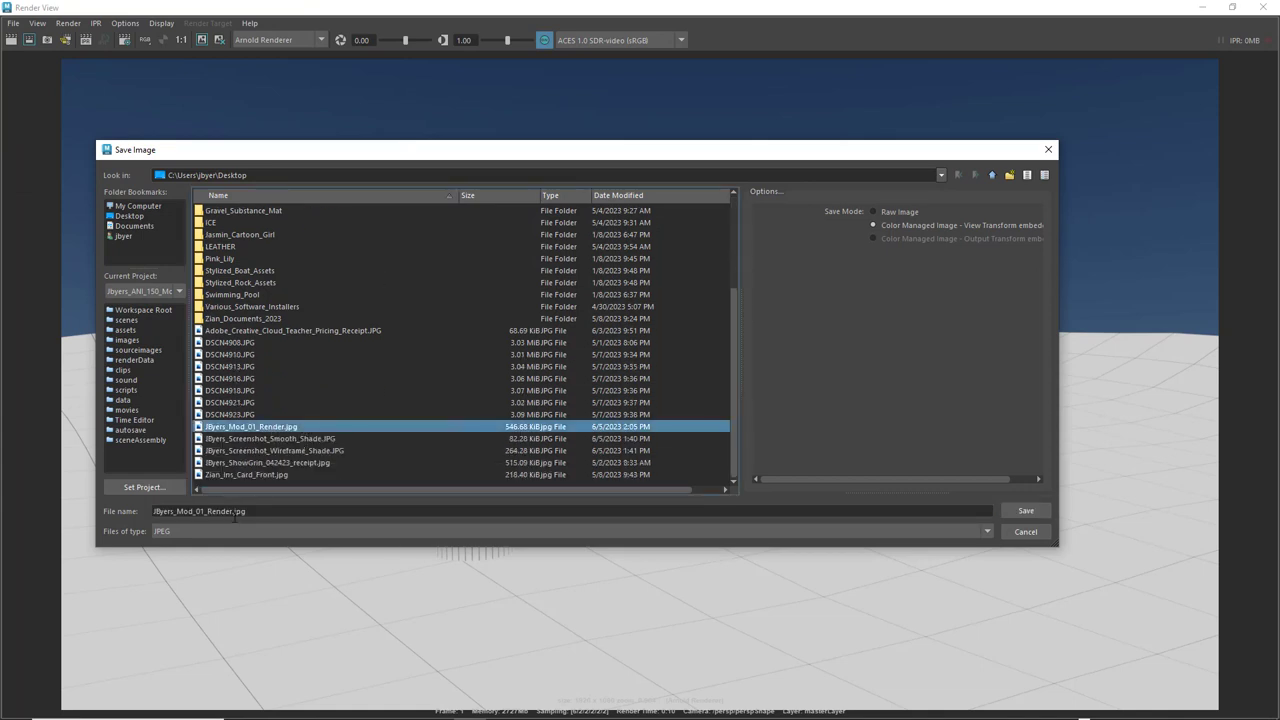
pyautogui.click(212, 511)
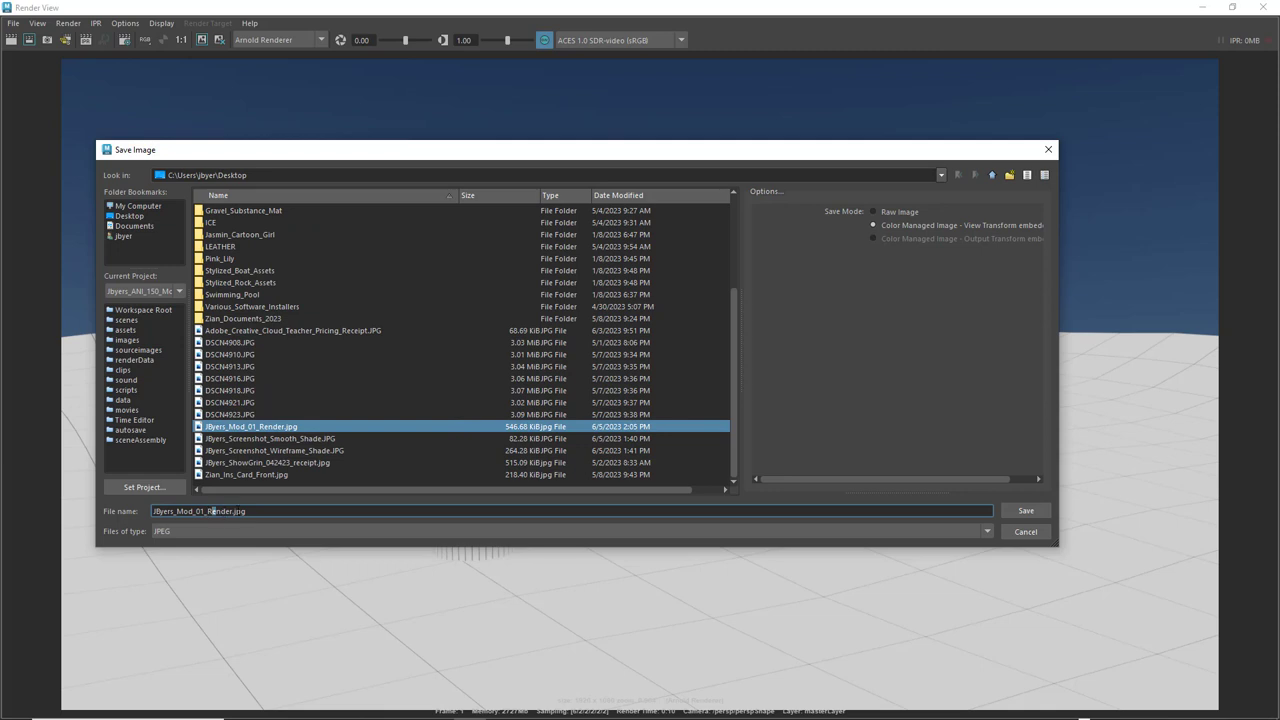
pyautogui.click(231, 511)
pyautogui.write('_Wireframe')
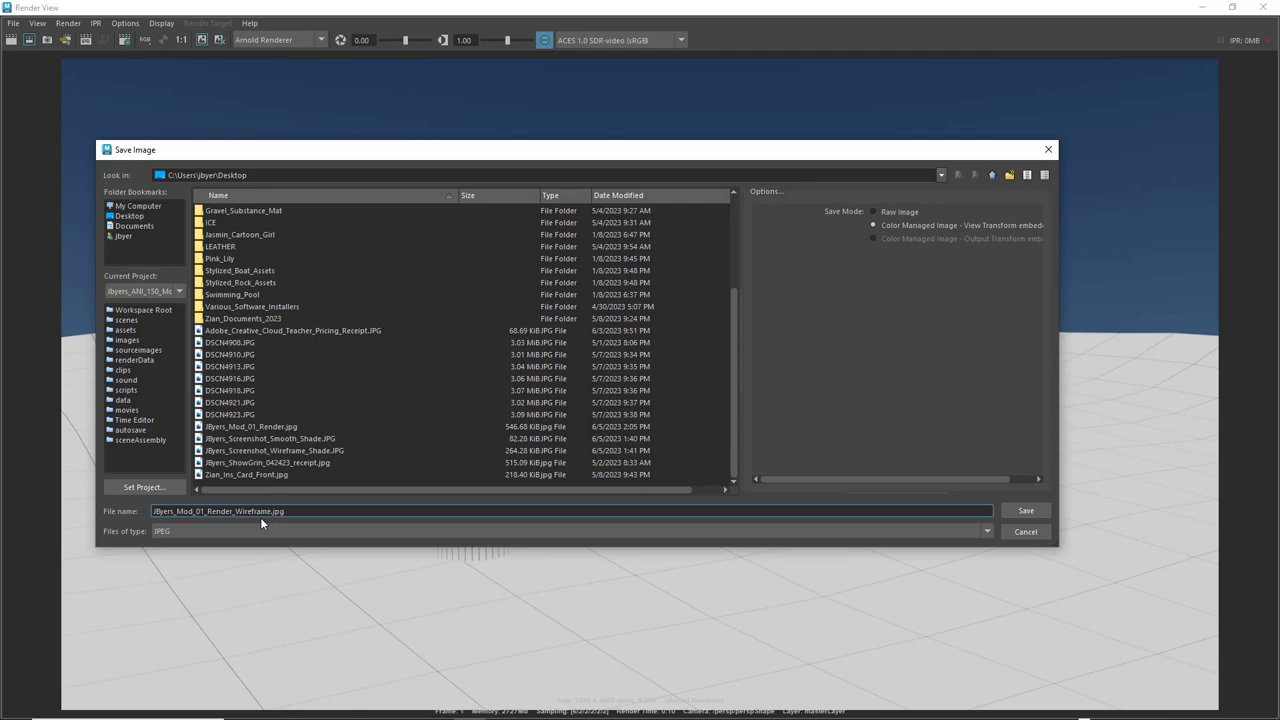
pyautogui.click(1024, 511)
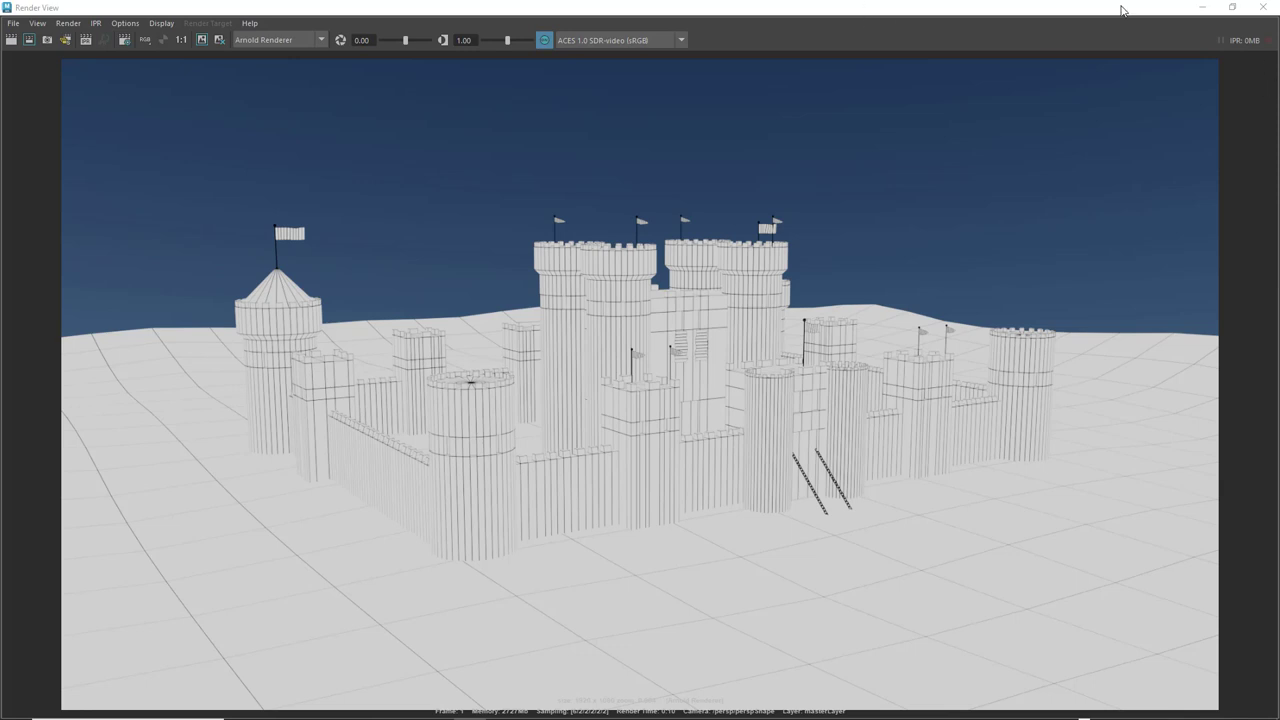
pyautogui.click(1263, 7)
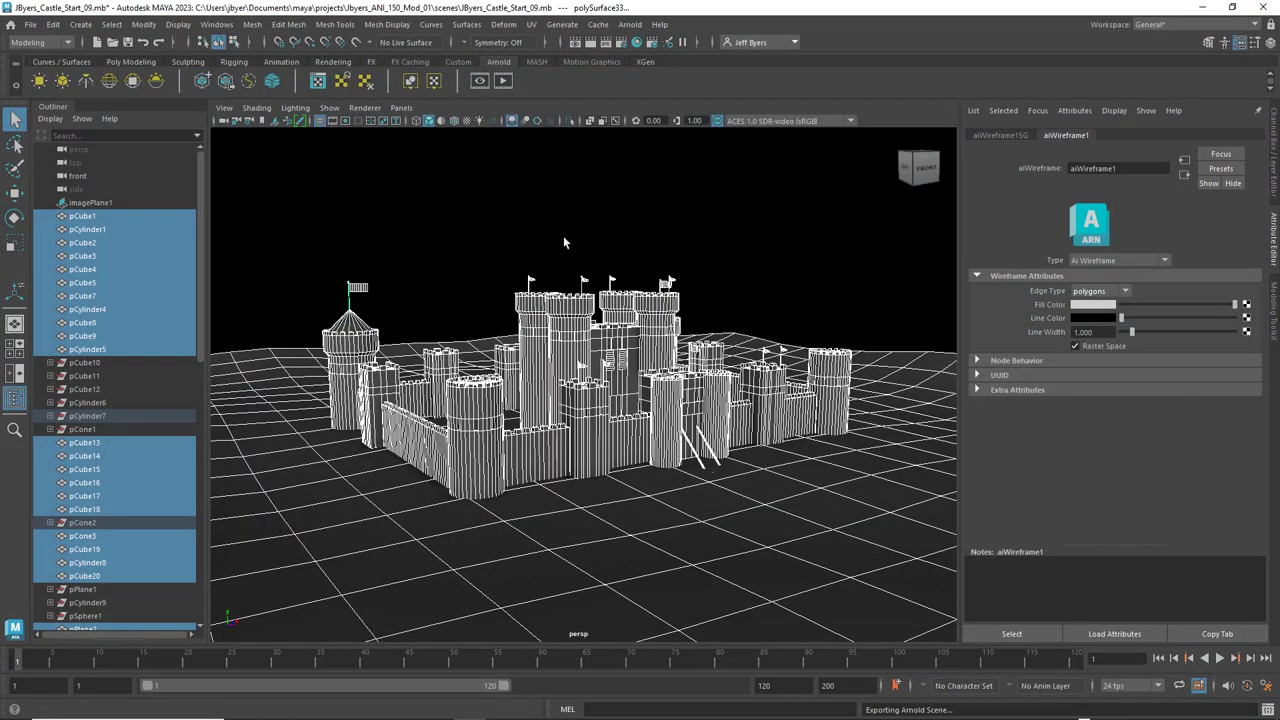
# - Deselect the meshes and save the scene as a new version, with the artist's name followed by _Castle_Start_10
pyautogui.click(479, 247)
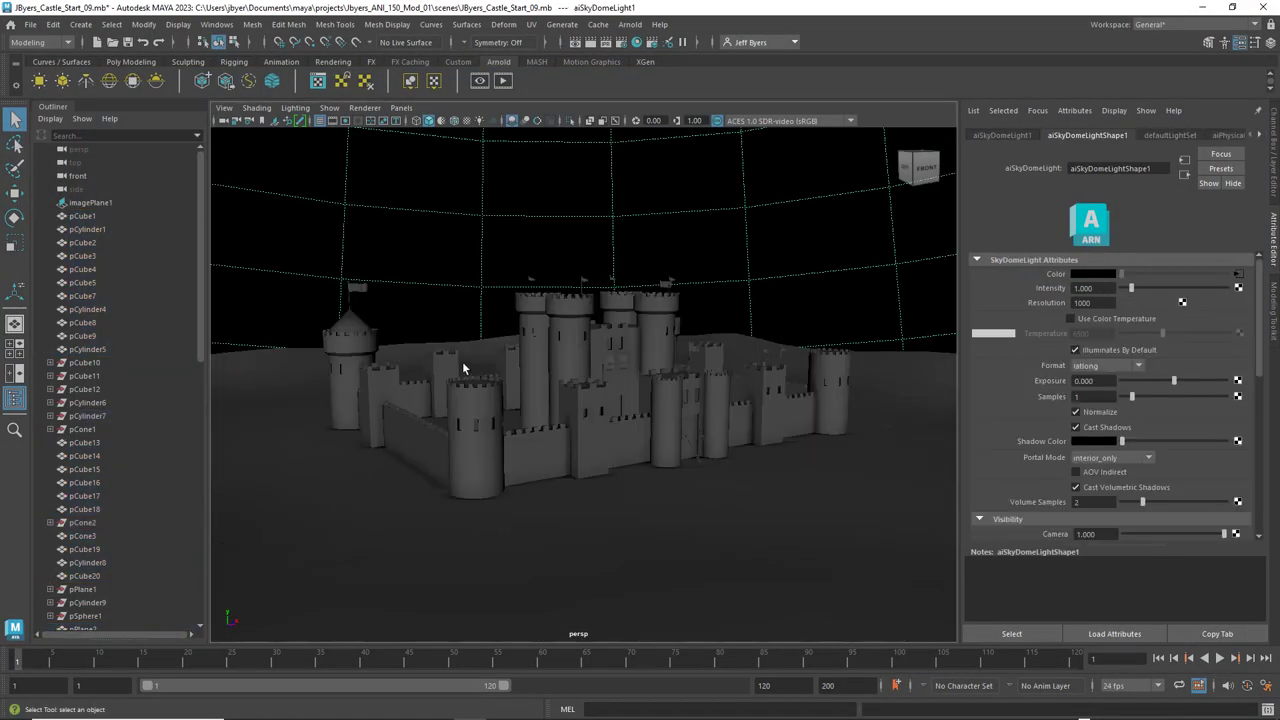
pyautogui.click(30, 24)
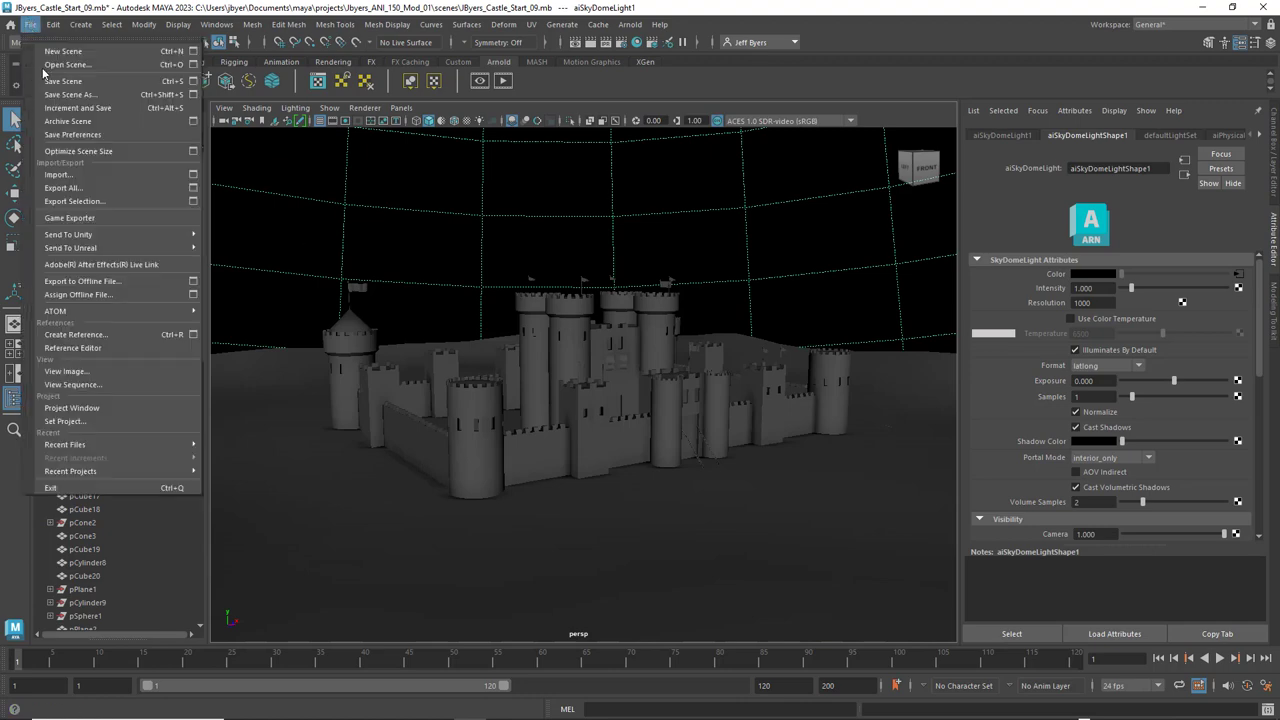
pyautogui.click(70, 94)
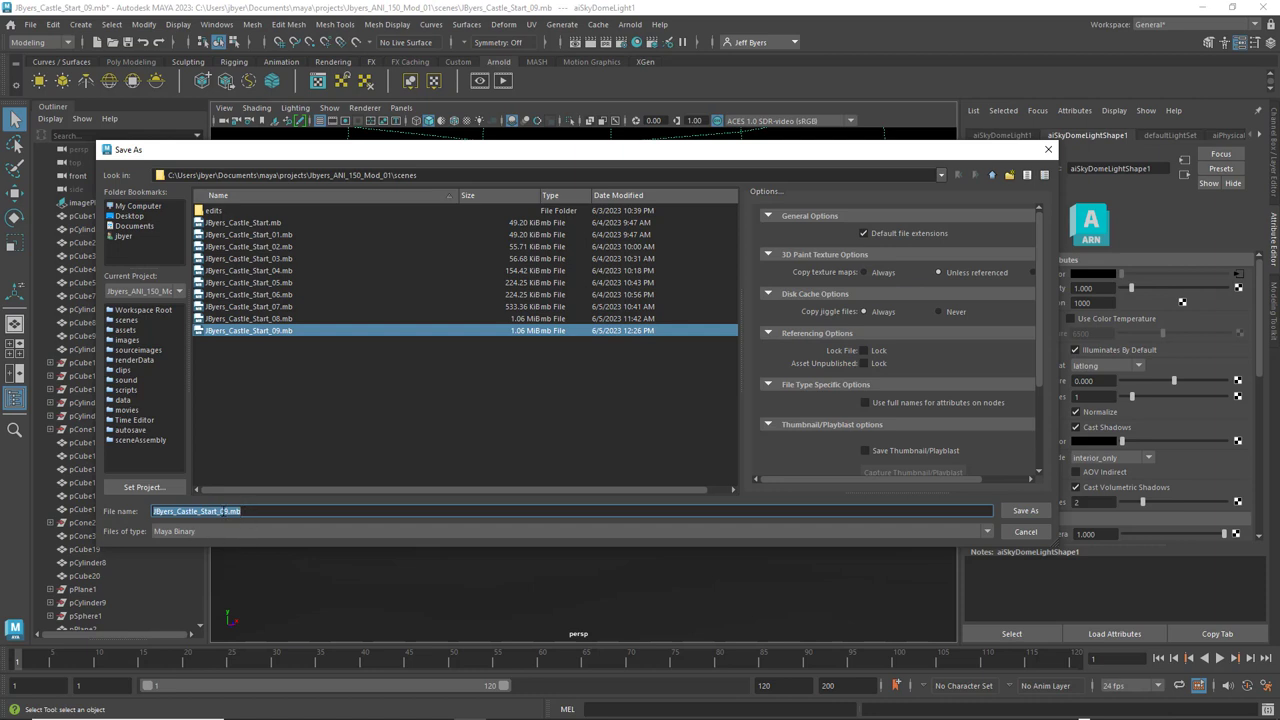
pyautogui.moveTo(219, 511); pyautogui.dragTo(250, 511)
pyautogui.write('1')
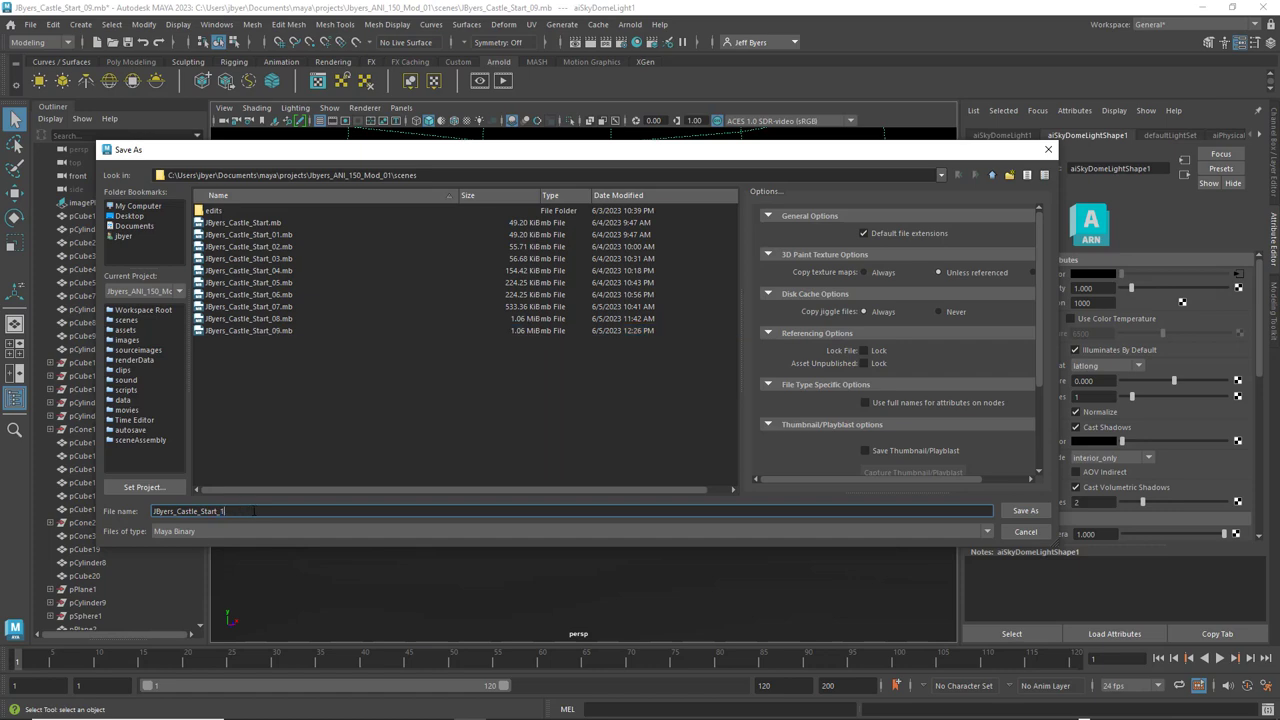
pyautogui.write('0')
pyautogui.click(1016, 510)
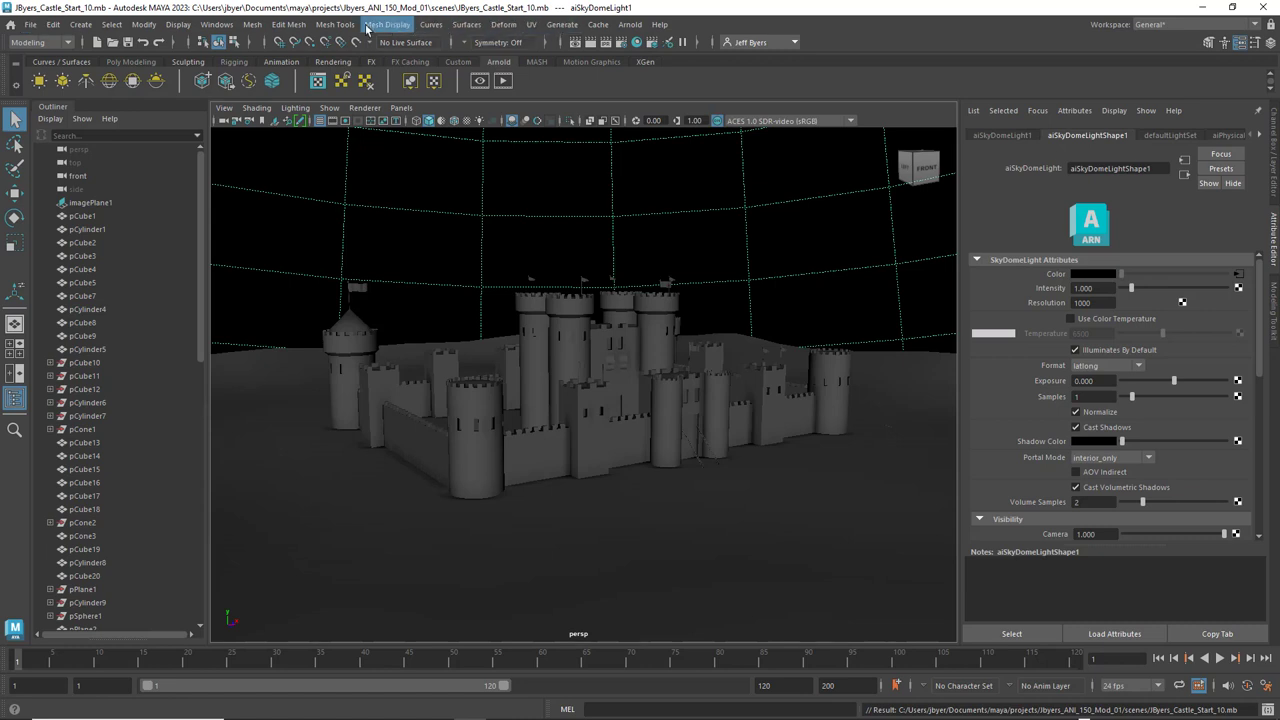
# - Examine which plug-ins are loaded and set to auto load in the Plug-in Manager, then close it
pyautogui.click(218, 24)
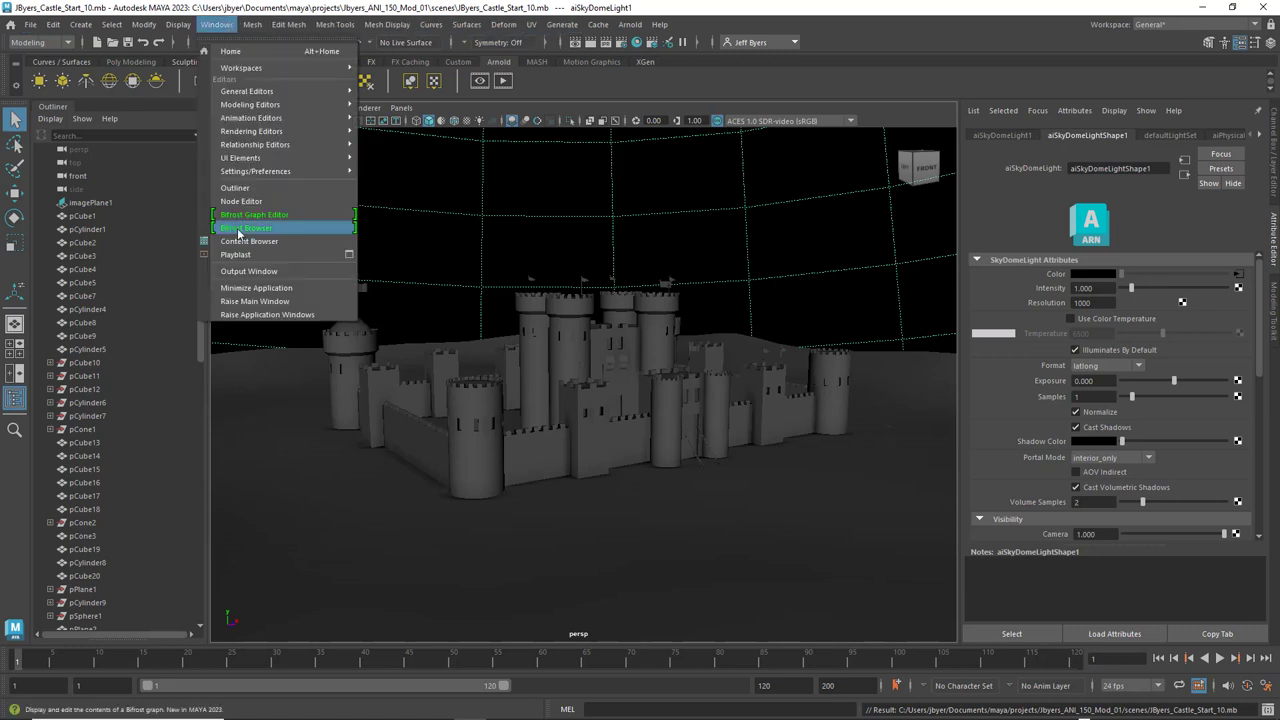
pyautogui.moveTo(250, 171)
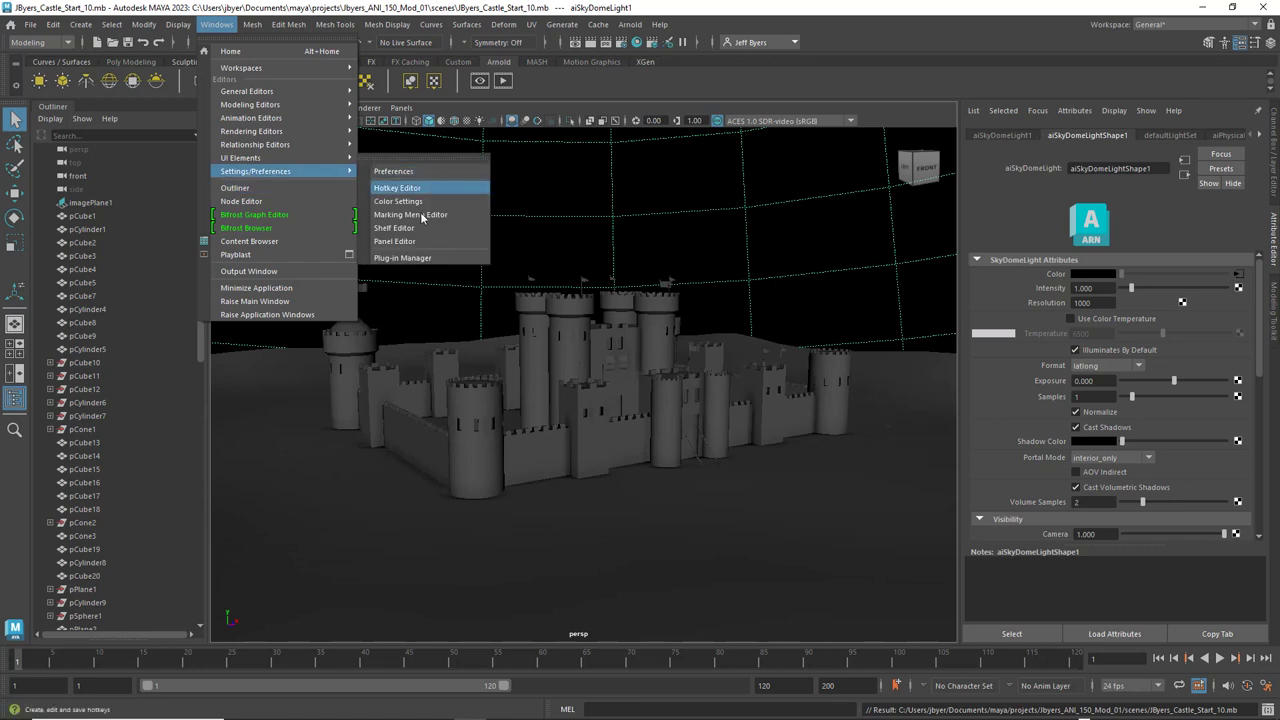
pyautogui.click(419, 258)
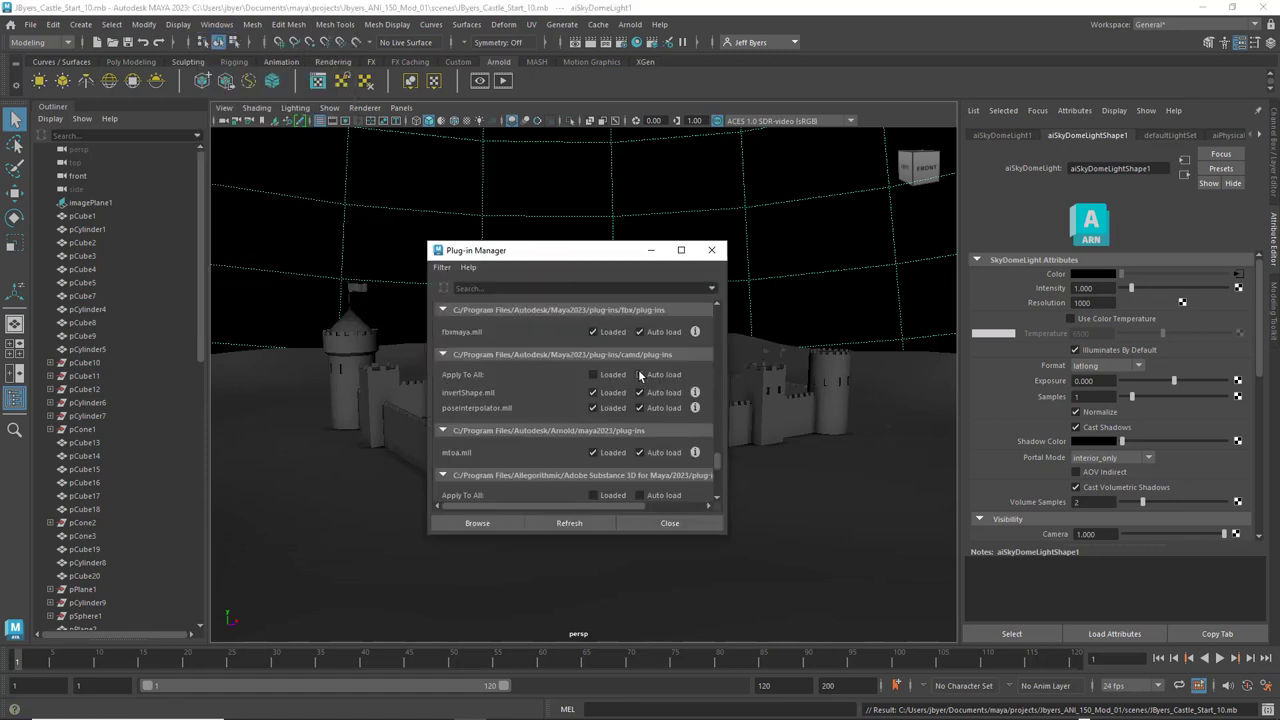
pyautogui.scroll(-4, 515, 411)
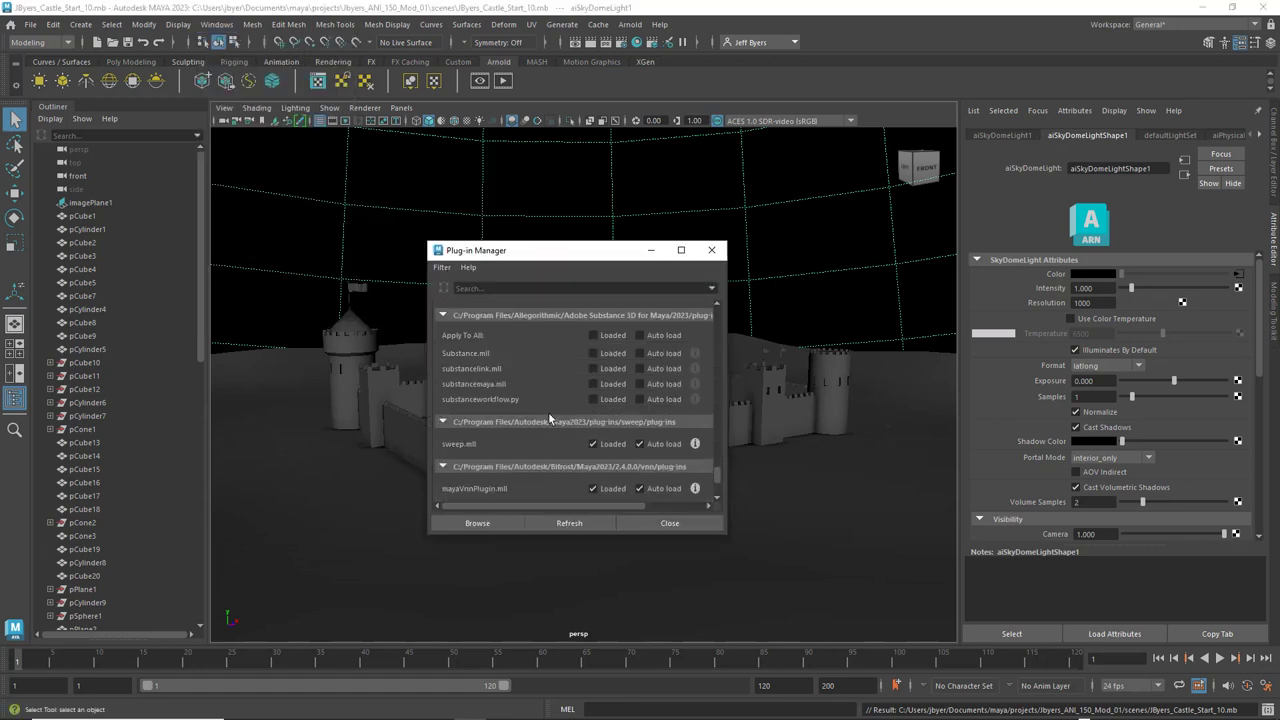
pyautogui.scroll(-3, 660, 460)
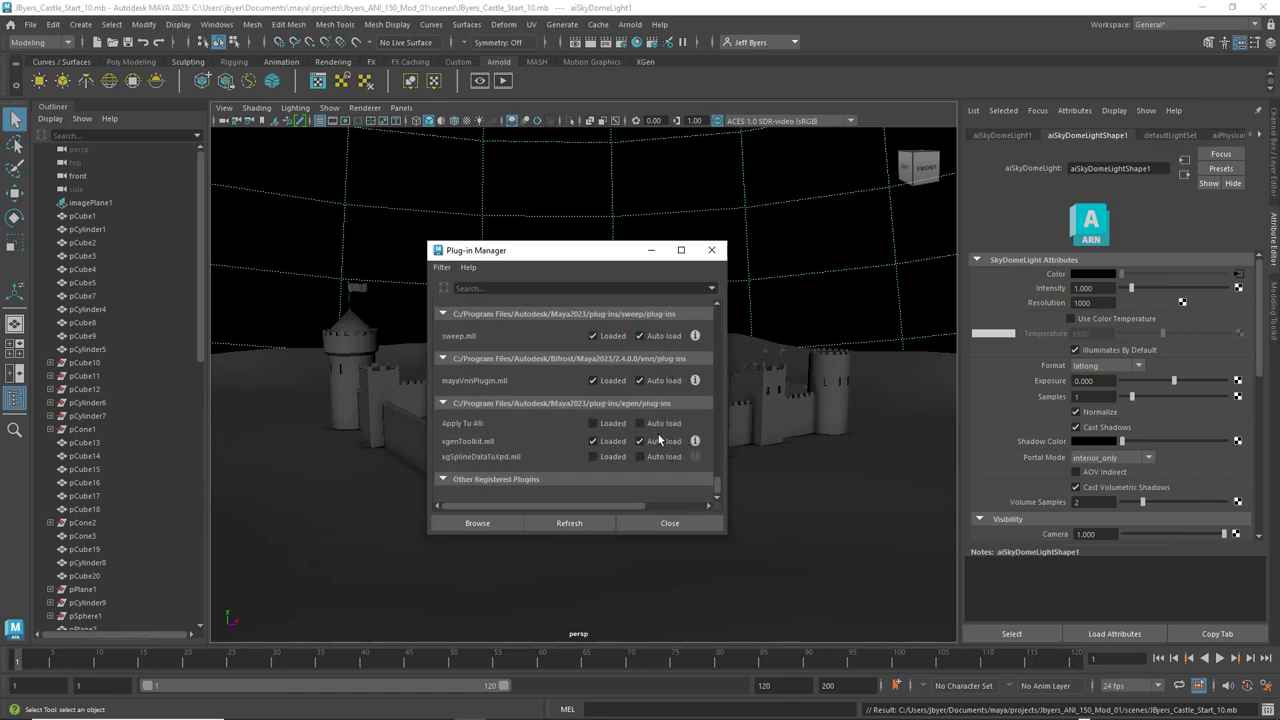
pyautogui.scroll(10, 645, 460)
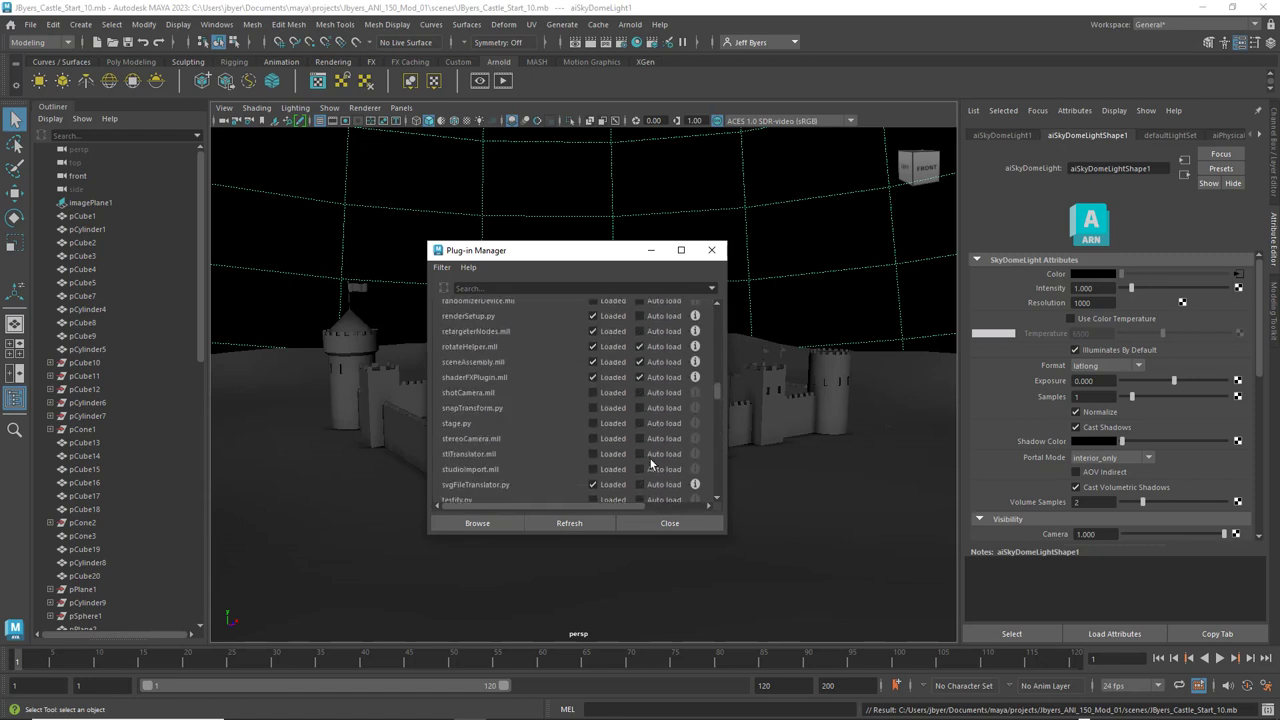
pyautogui.scroll(12, 649, 463)
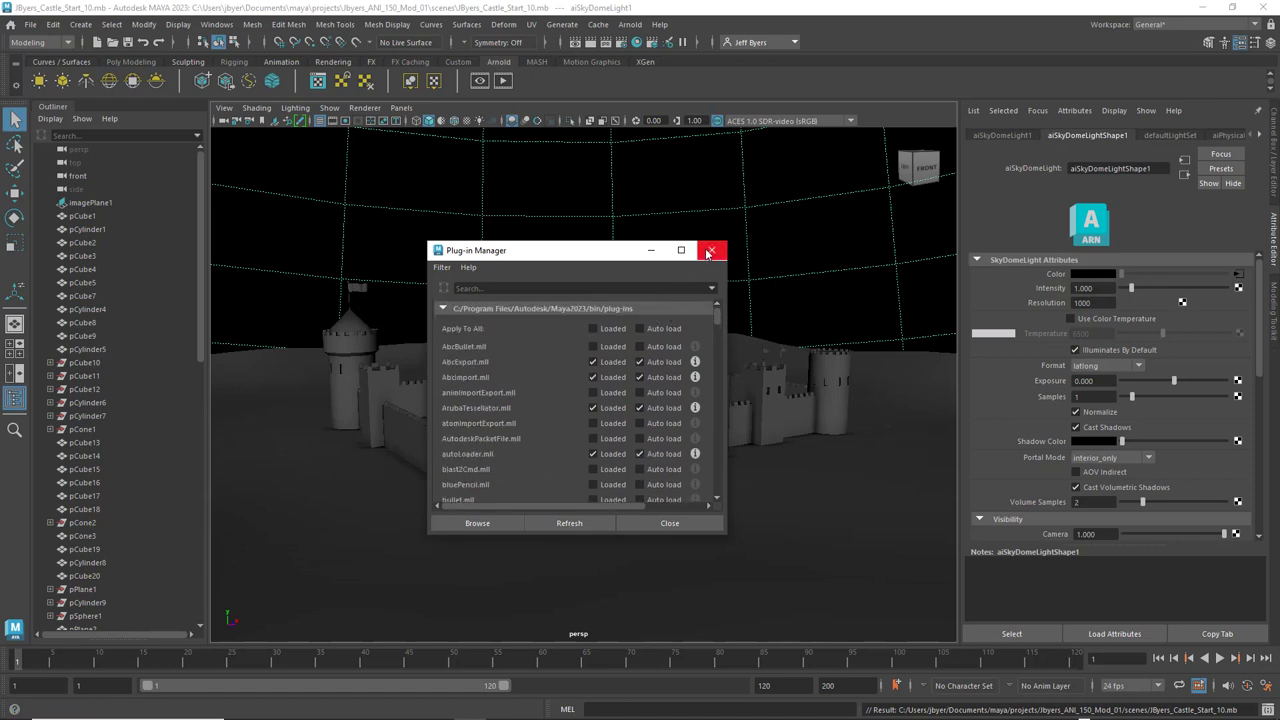
pyautogui.scroll(-2, 632, 401)
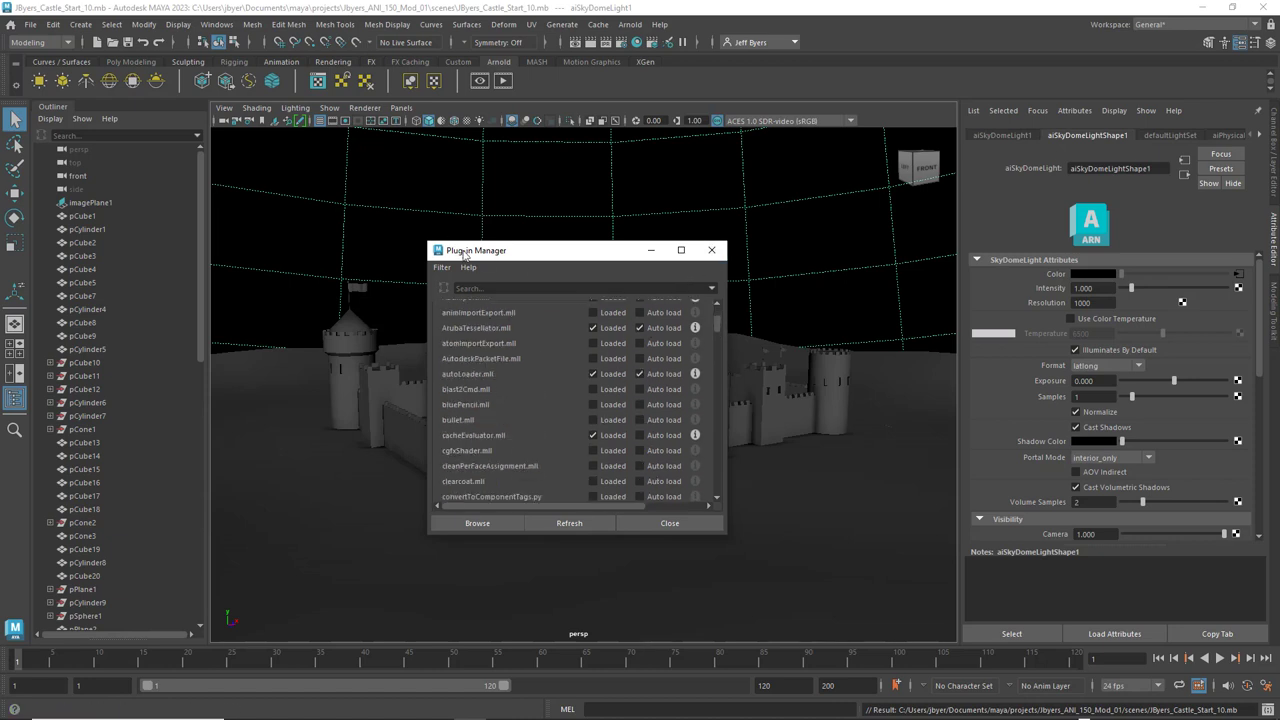
pyautogui.click(711, 250)
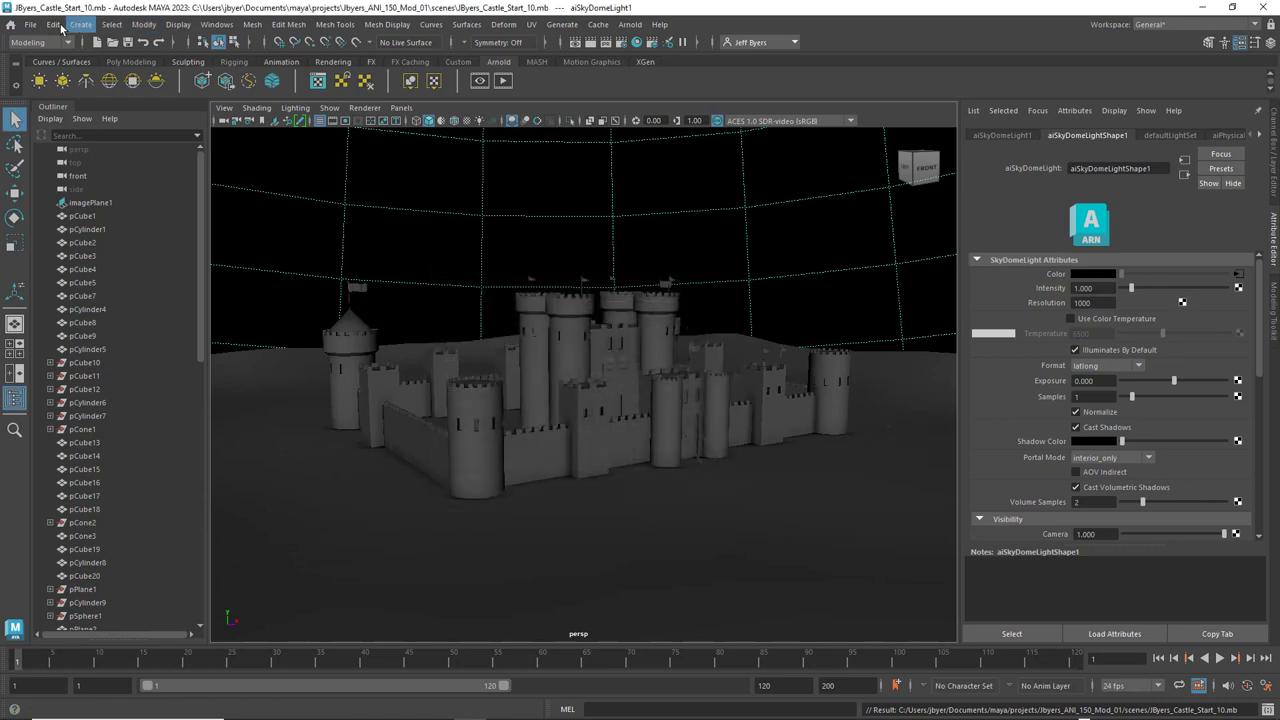
# - Select all castle and ground meshes and set the Export Selection file type to OBJexport
pyautogui.click(30, 24)
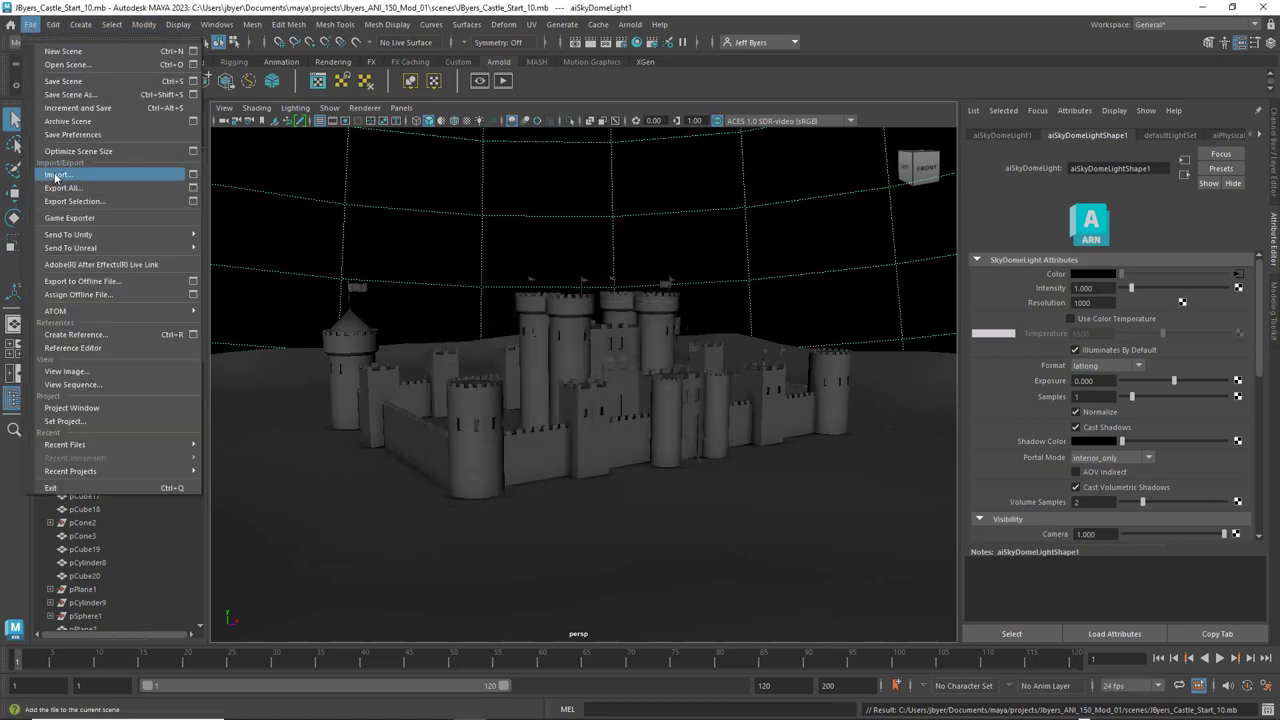
pyautogui.click(534, 553)
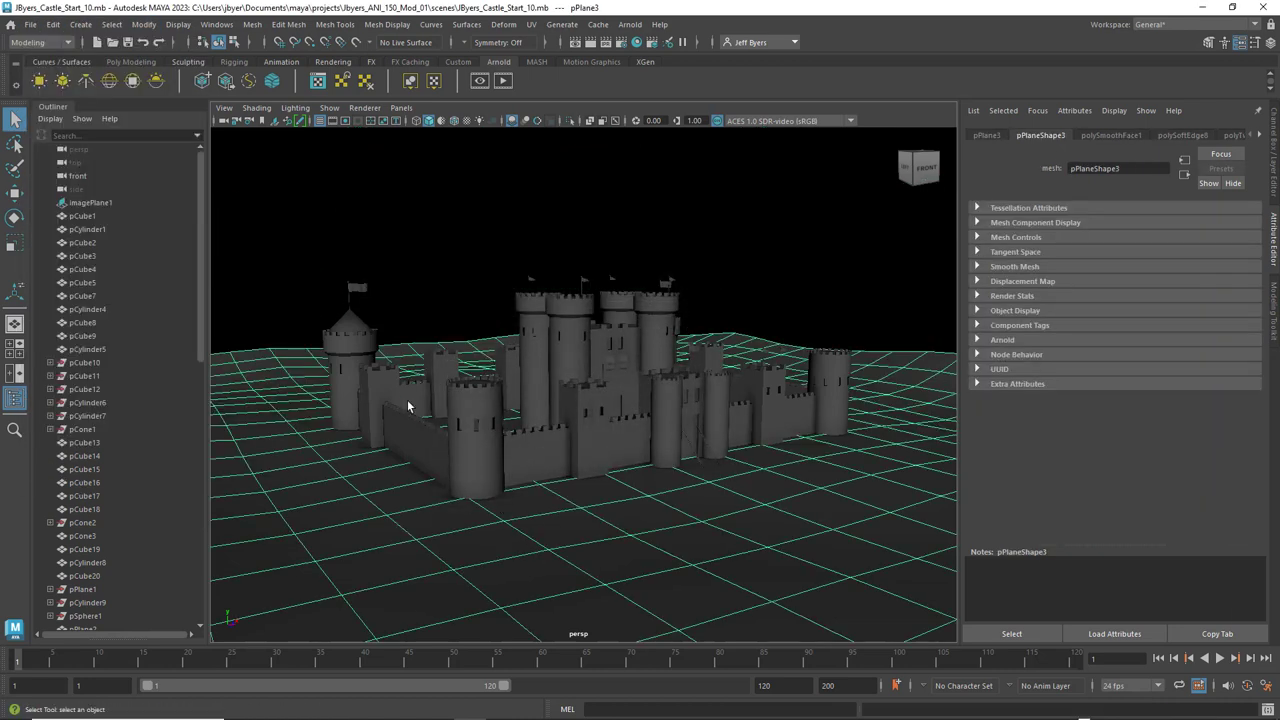
pyautogui.moveTo(302, 264); pyautogui.dragTo(882, 570)
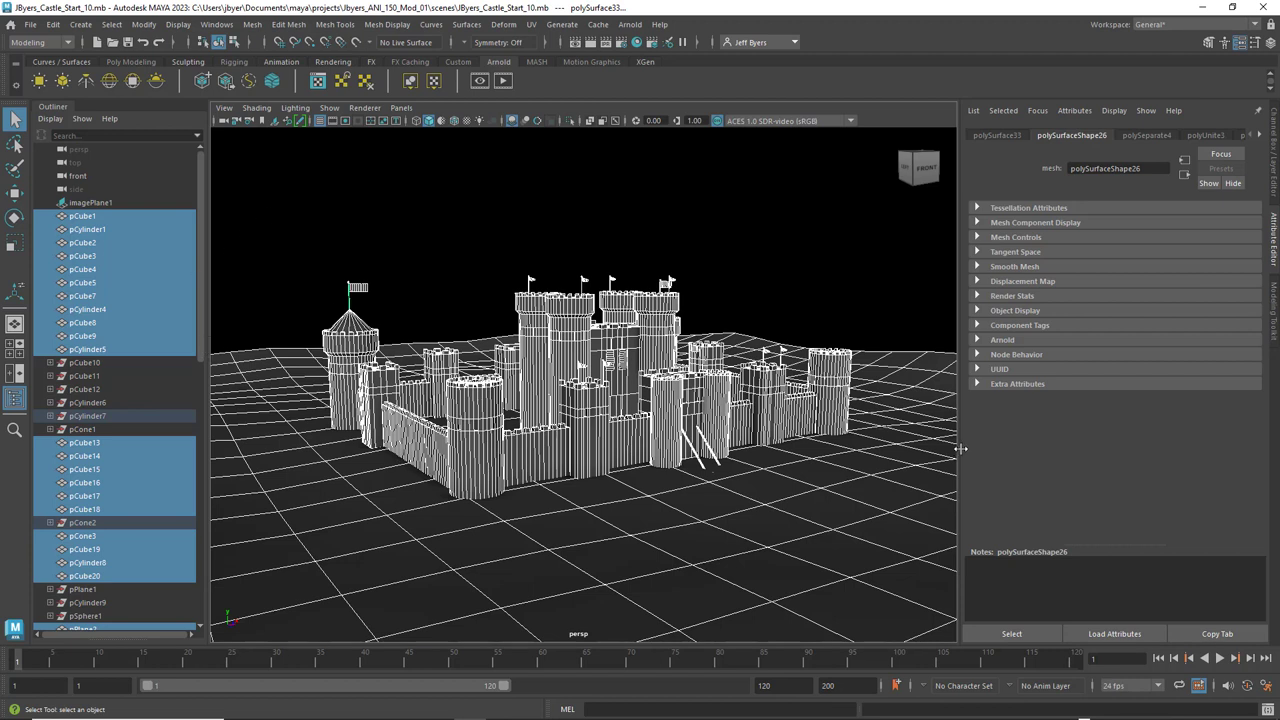
pyautogui.click(27, 25)
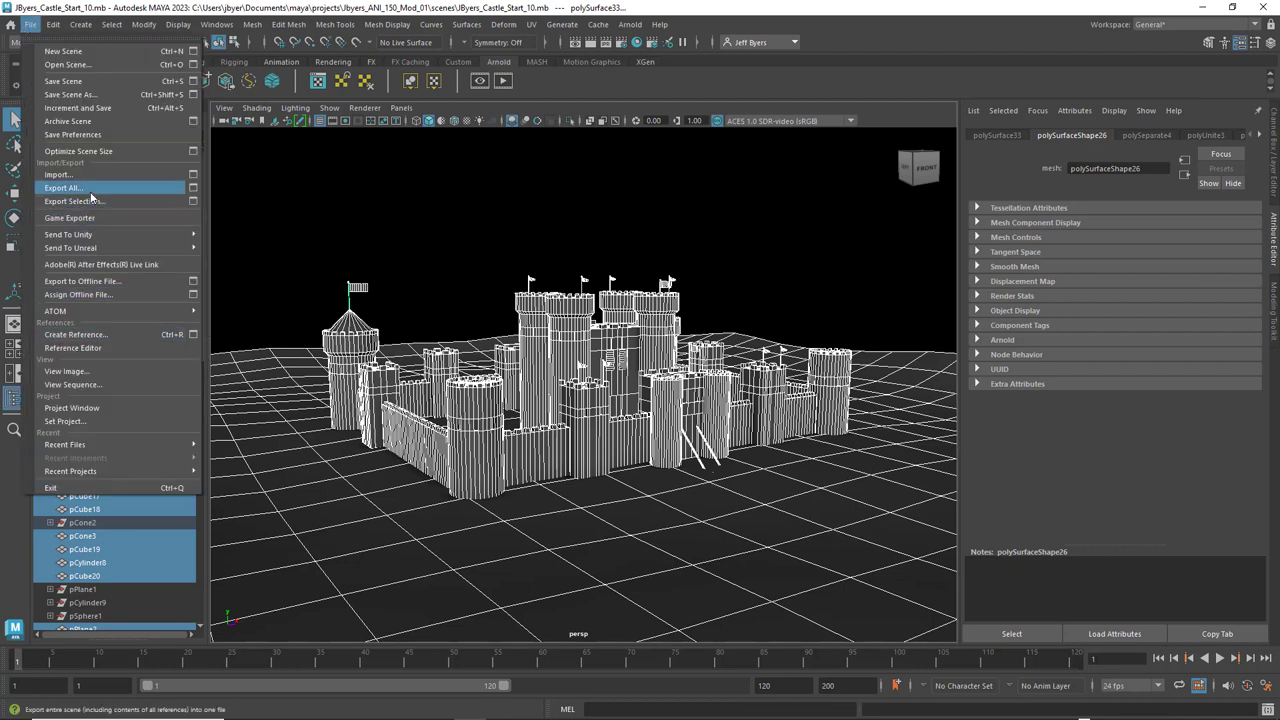
pyautogui.click(193, 201)
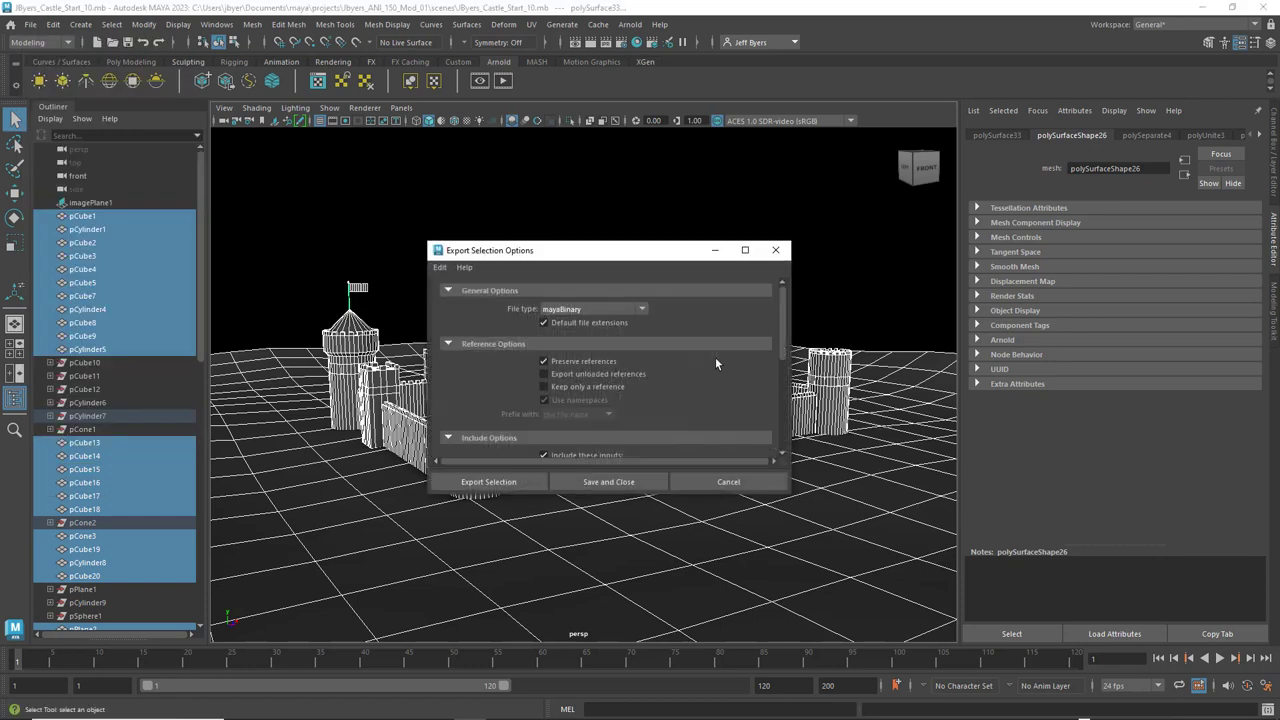
pyautogui.click(641, 309)
pyautogui.scroll(-3, 639, 402)
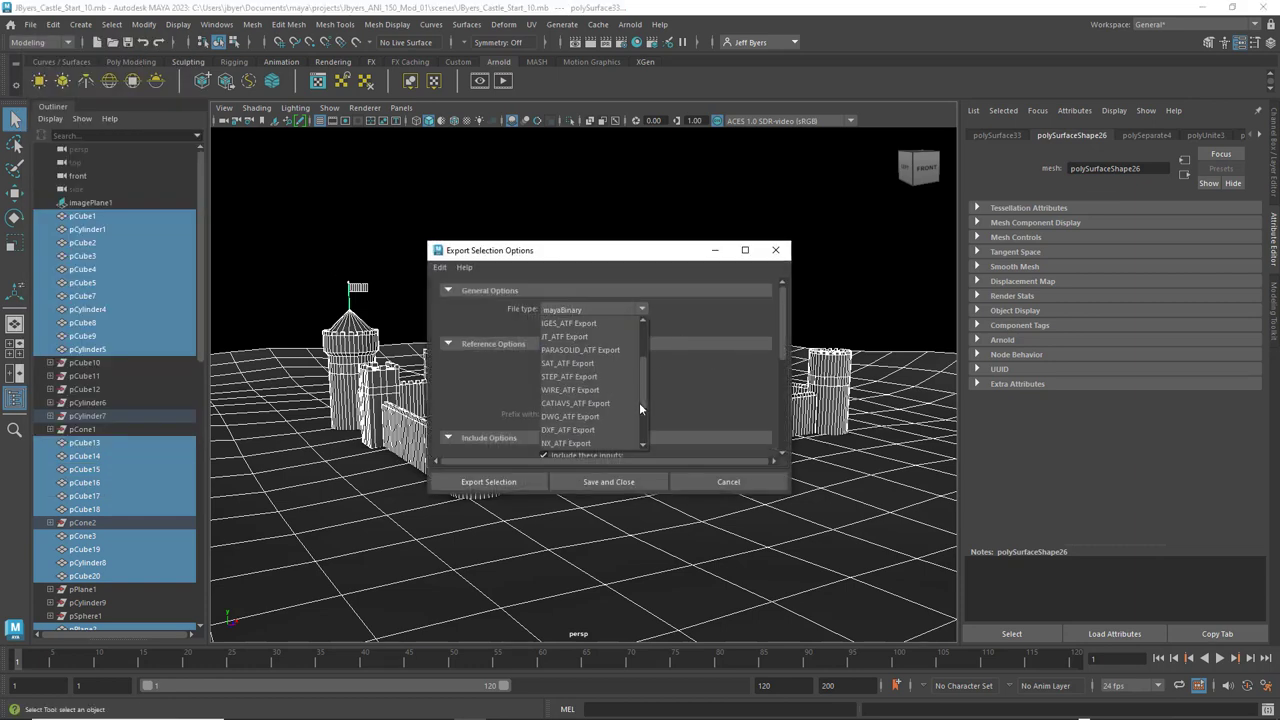
pyautogui.click(563, 444)
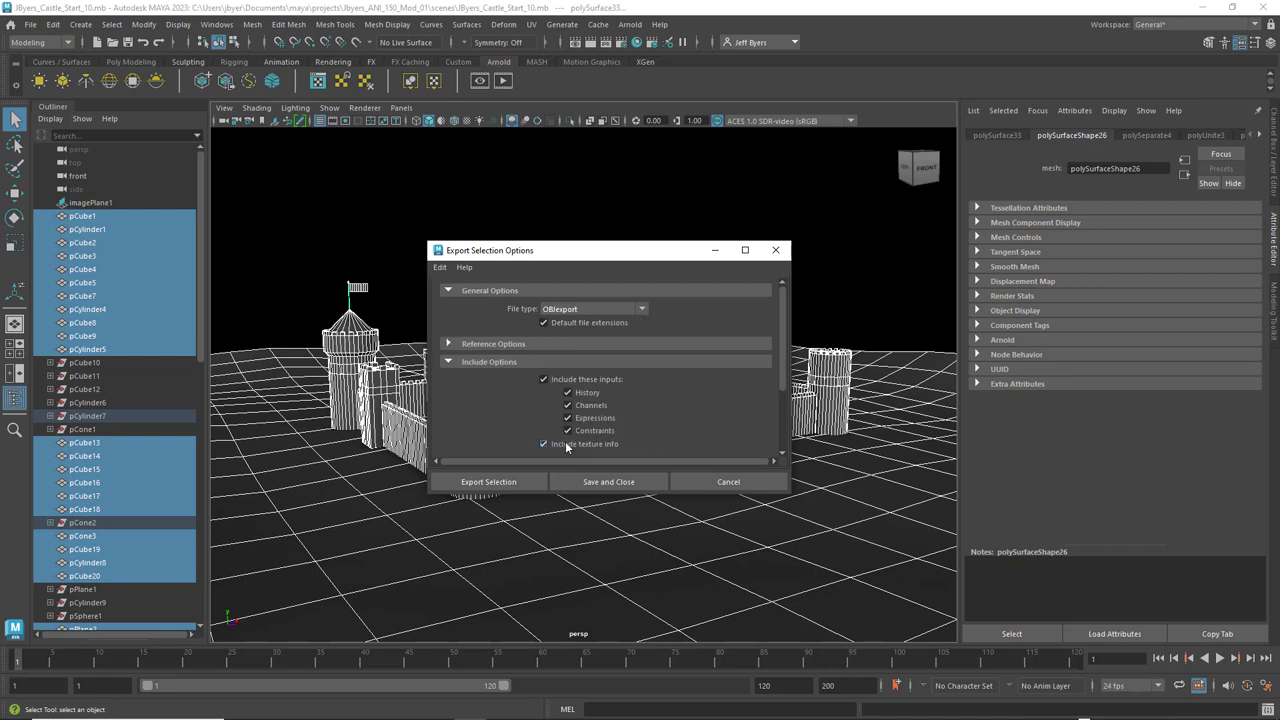
# - Export the selected meshes as an OBJ into the project's scenes folder, with the artist's name followed by _Mod_01 as the file name
pyautogui.click(526, 481)
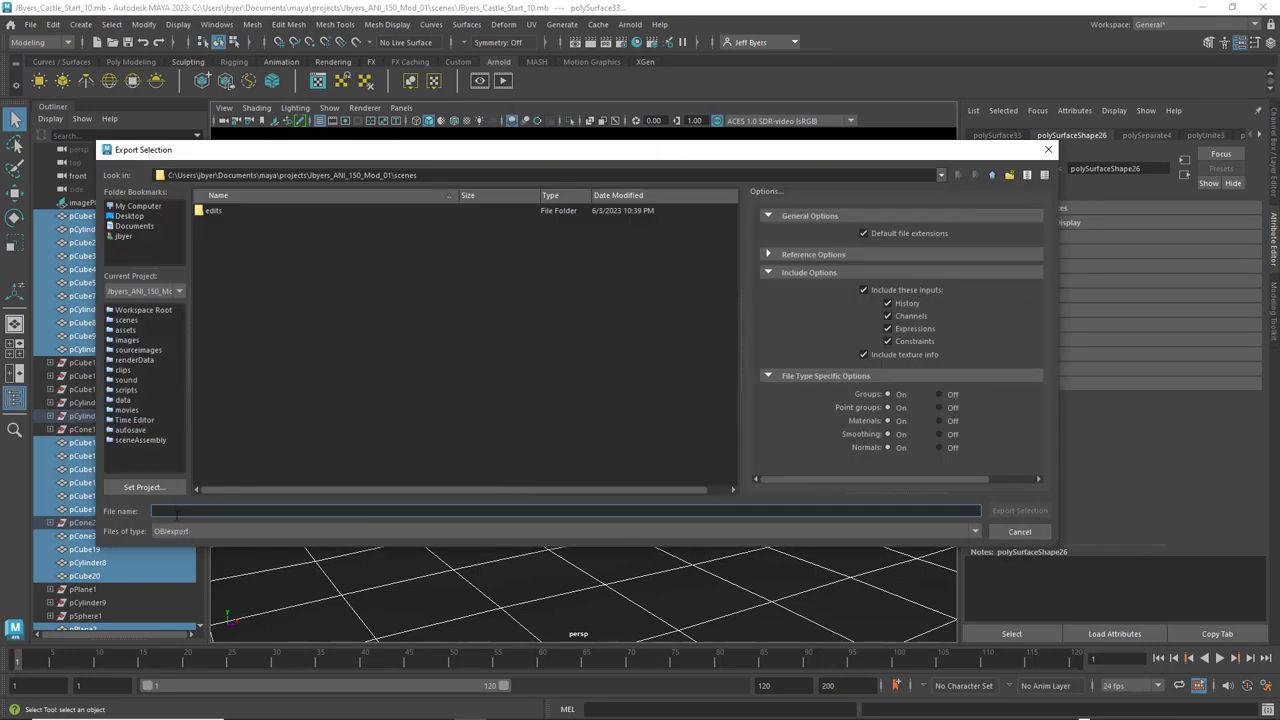
pyautogui.write('JByers')
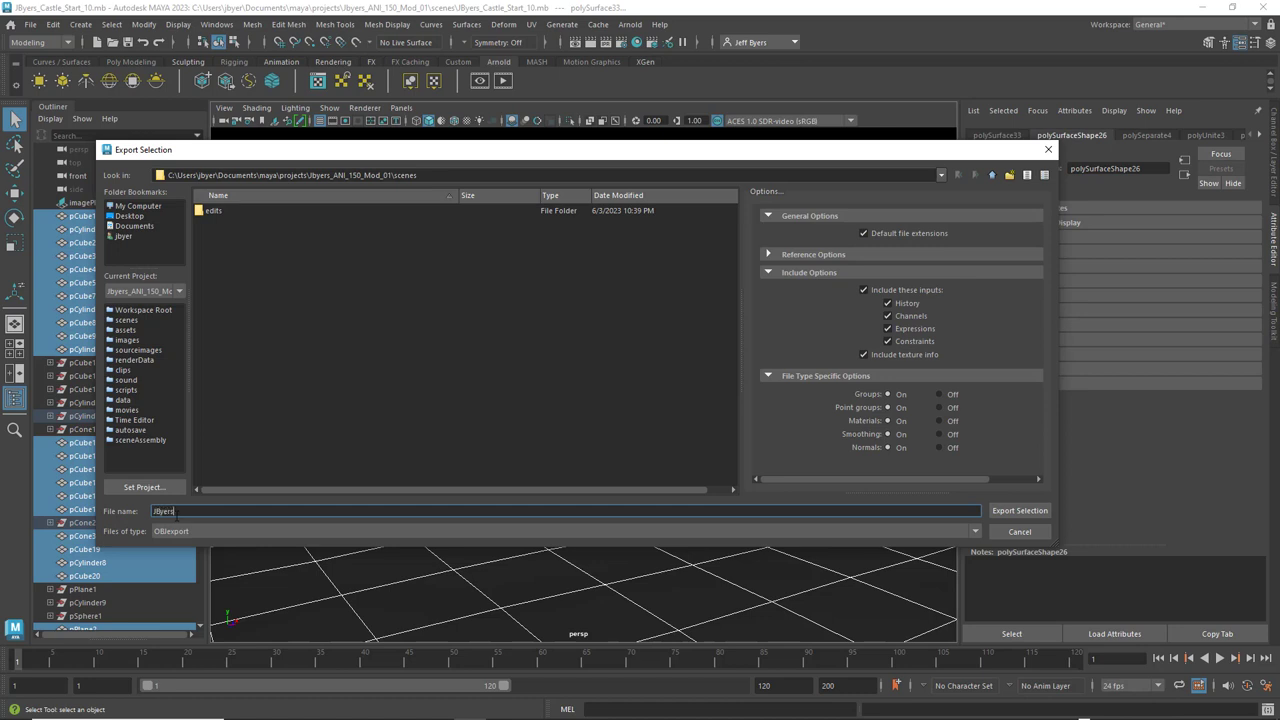
pyautogui.write('_Mod_01')
pyautogui.click(1018, 511)
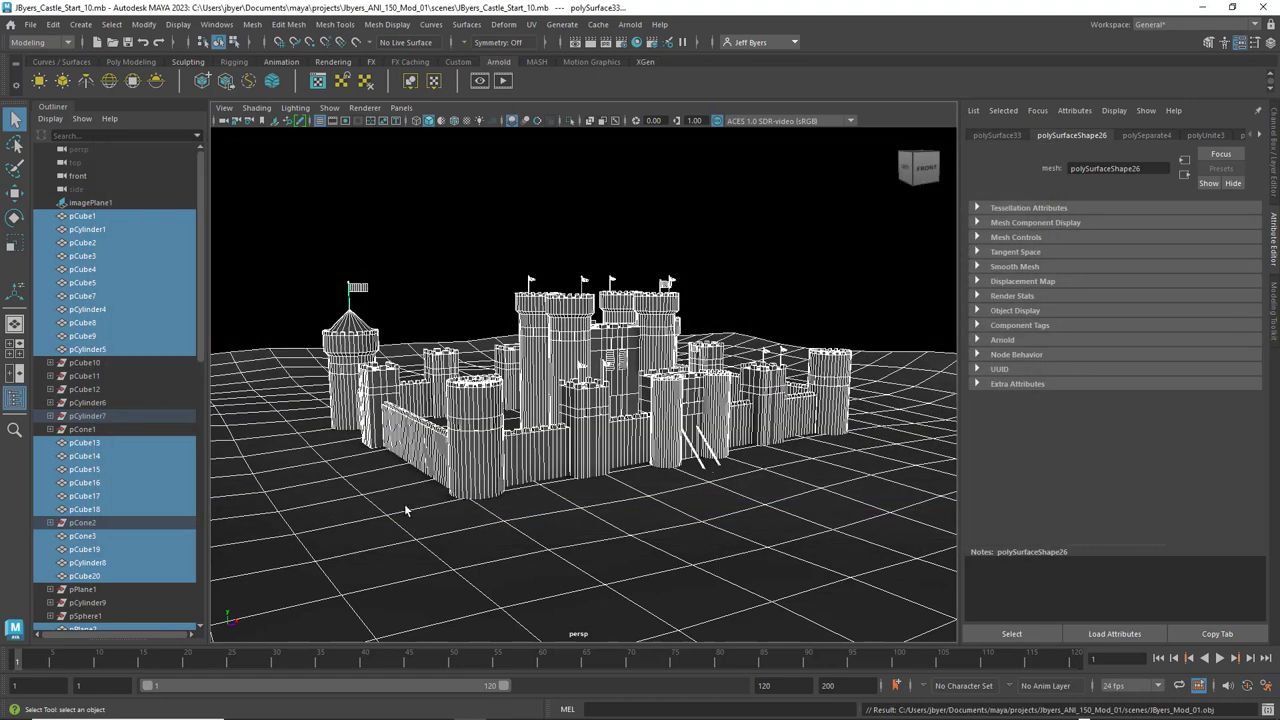
# - Export the same selection as FBX export, named with the artist's name followed by _Mod_01, and close the warnings window
pyautogui.click(31, 24)
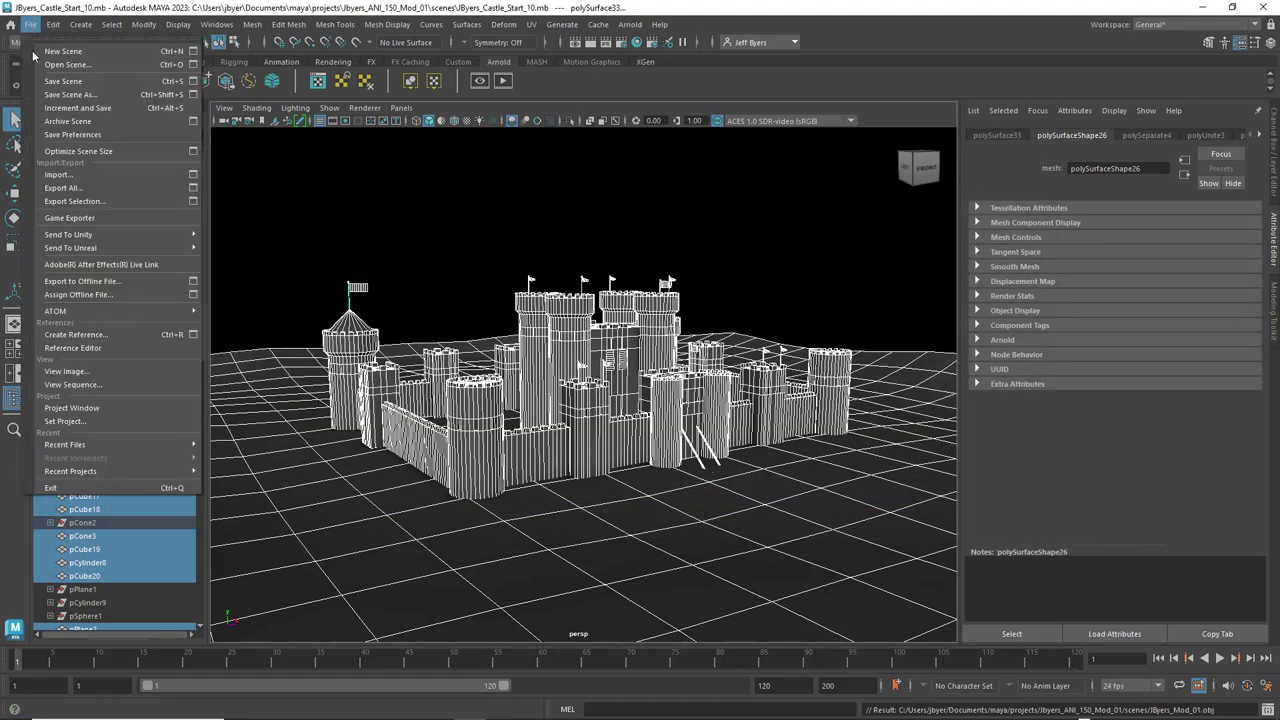
pyautogui.click(190, 202)
pyautogui.click(644, 309)
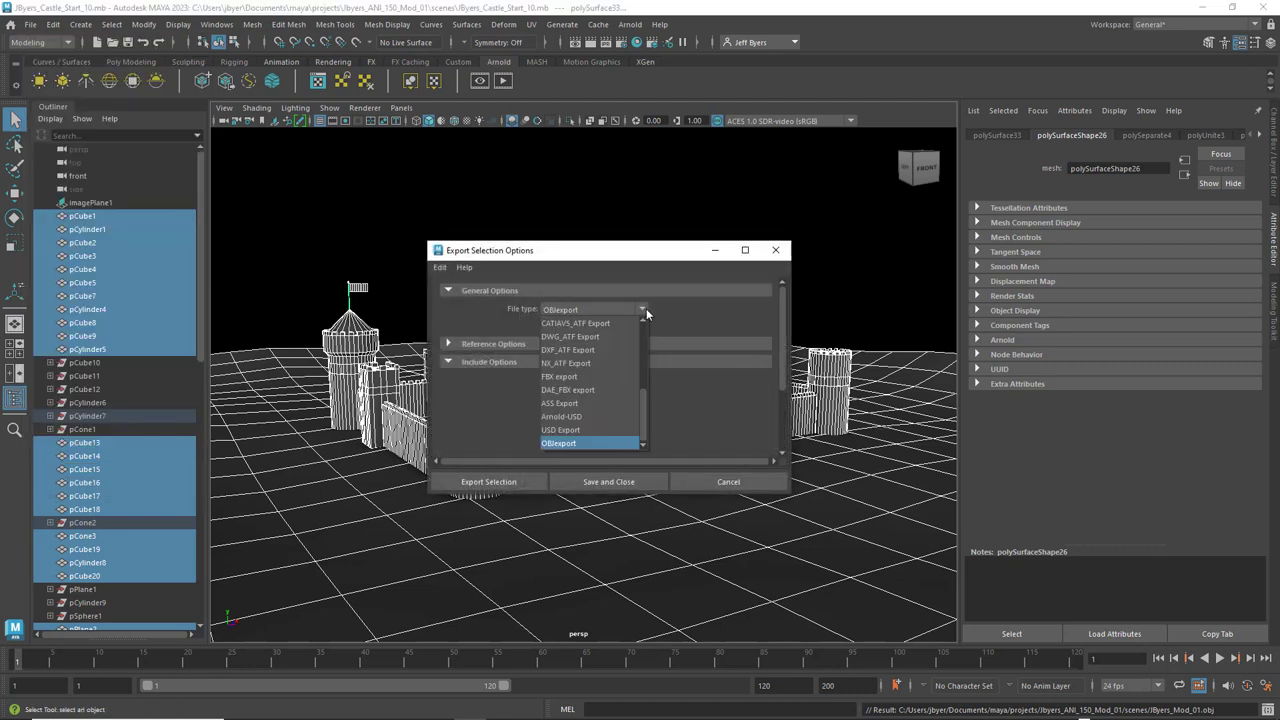
pyautogui.click(563, 376)
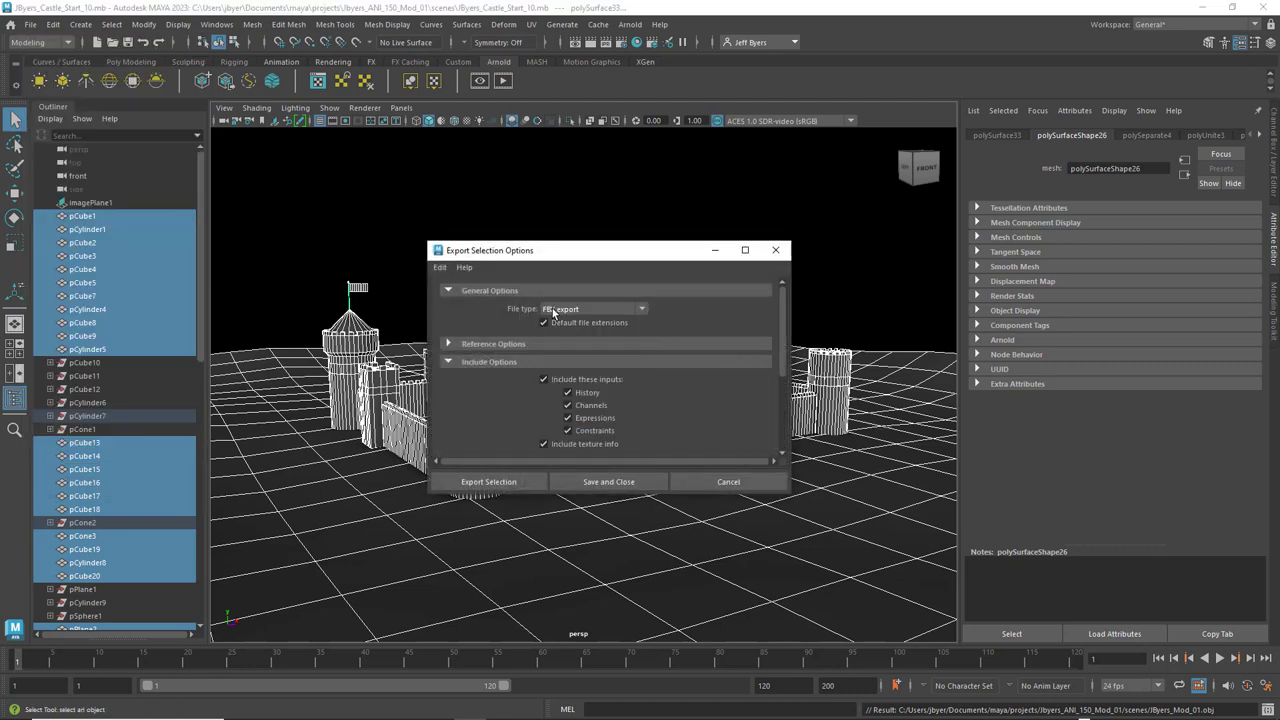
pyautogui.click(488, 481)
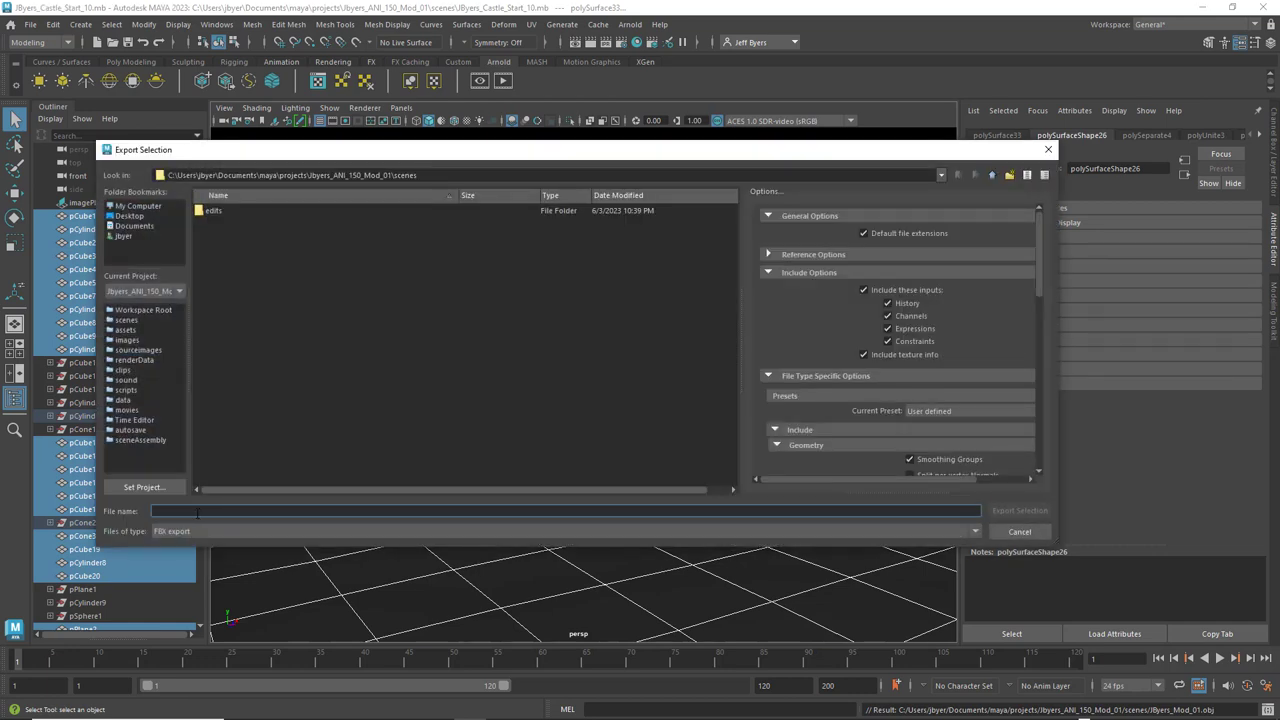
pyautogui.write('JB')
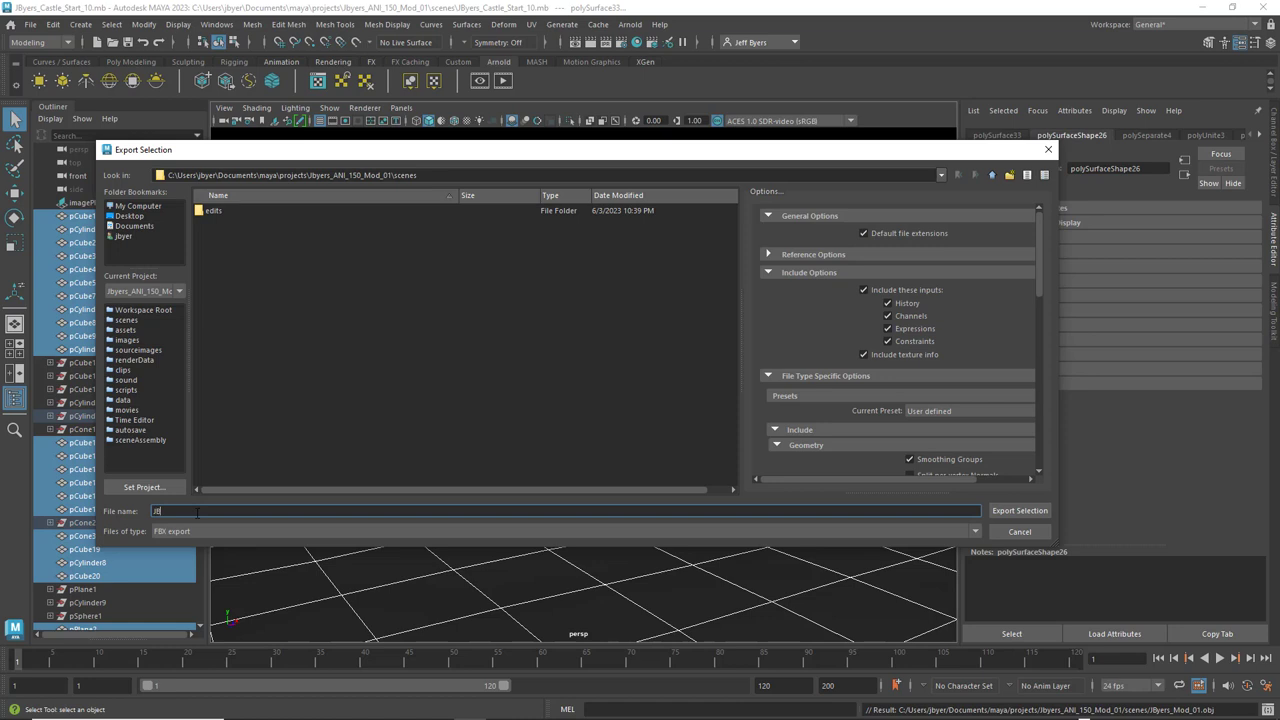
pyautogui.write('yers_Mod_01')
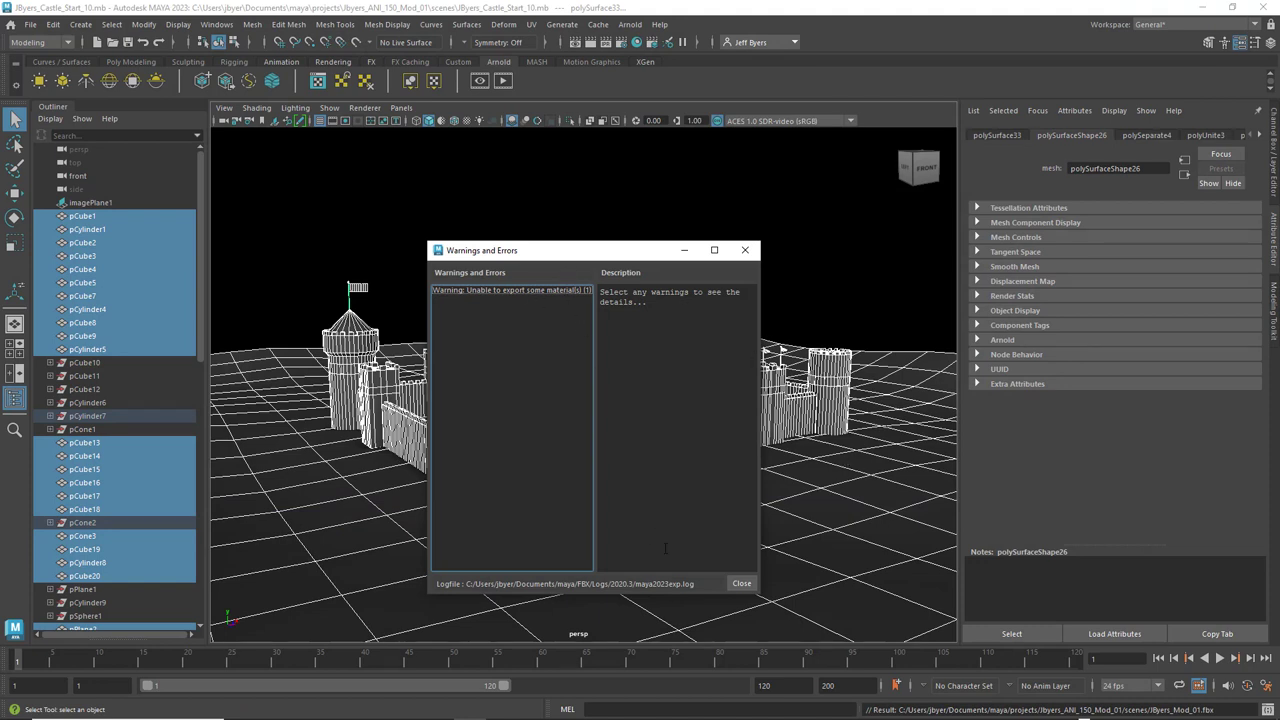
pyautogui.click(744, 582)
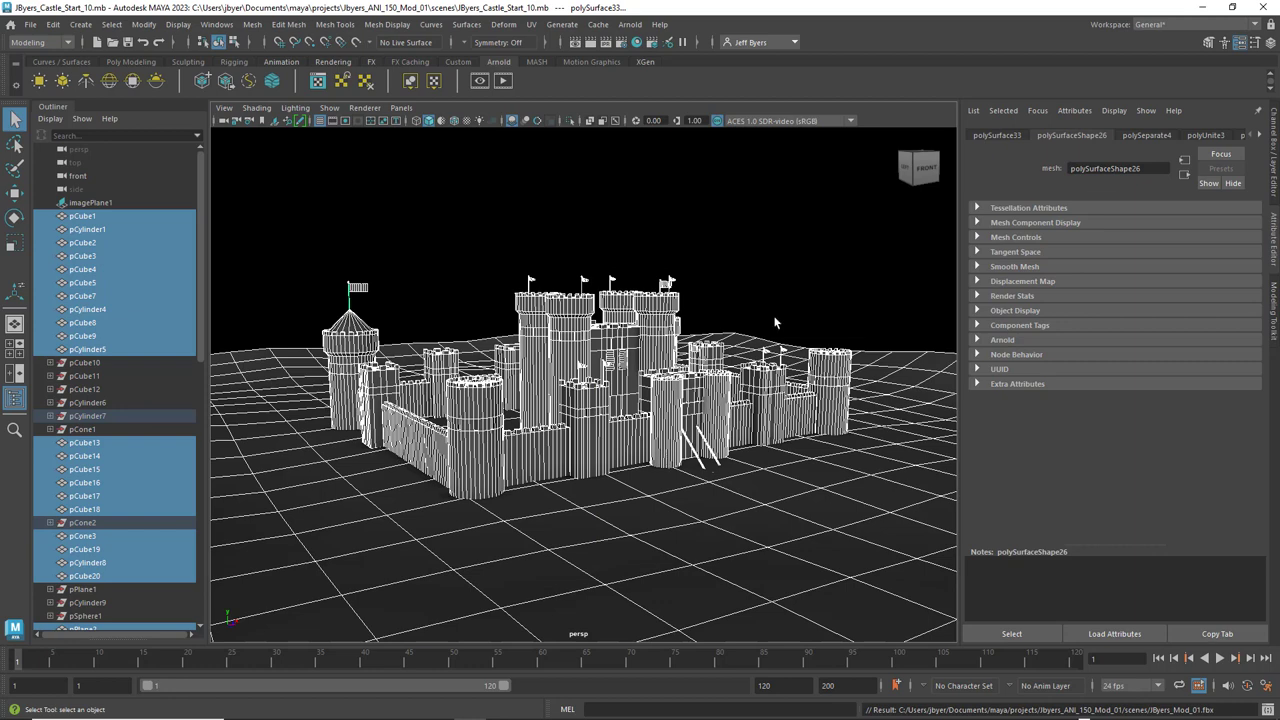
# - Minimize Maya to reach the desktop and examine the archive and Send to options for an existing project folder, then dismiss them
pyautogui.click(753, 281)
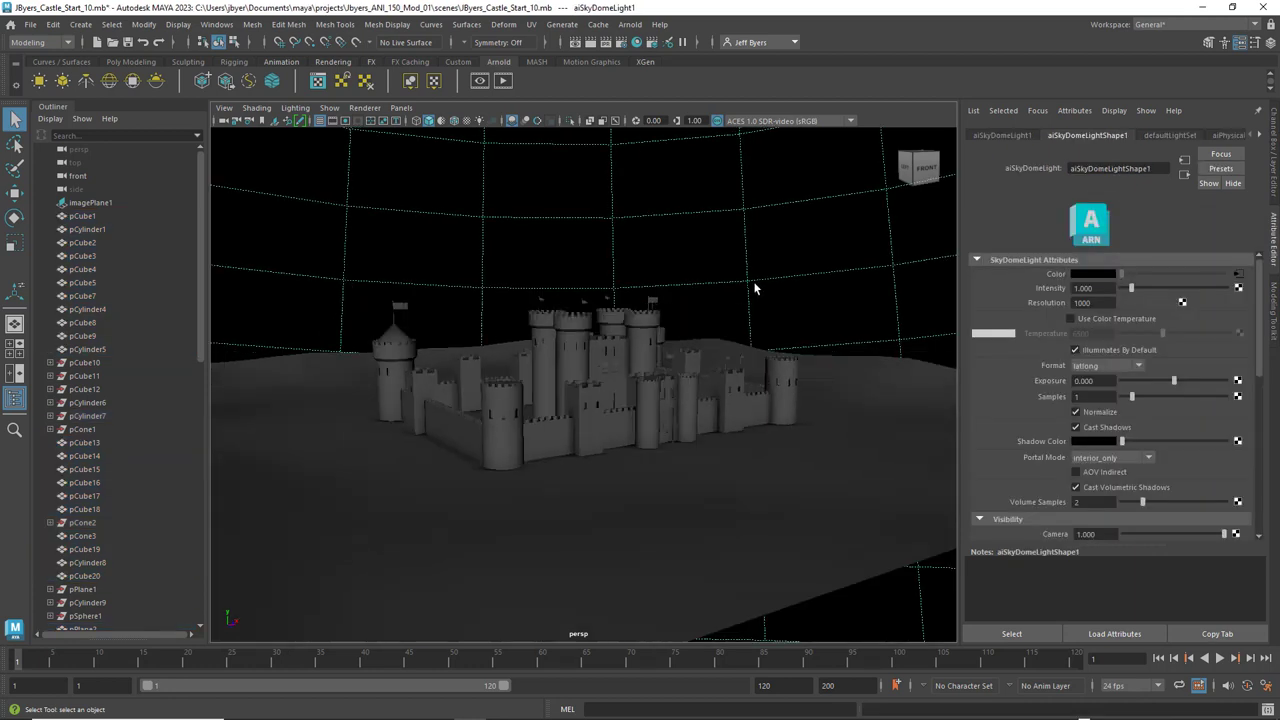
pyautogui.scroll(3, 753, 281)
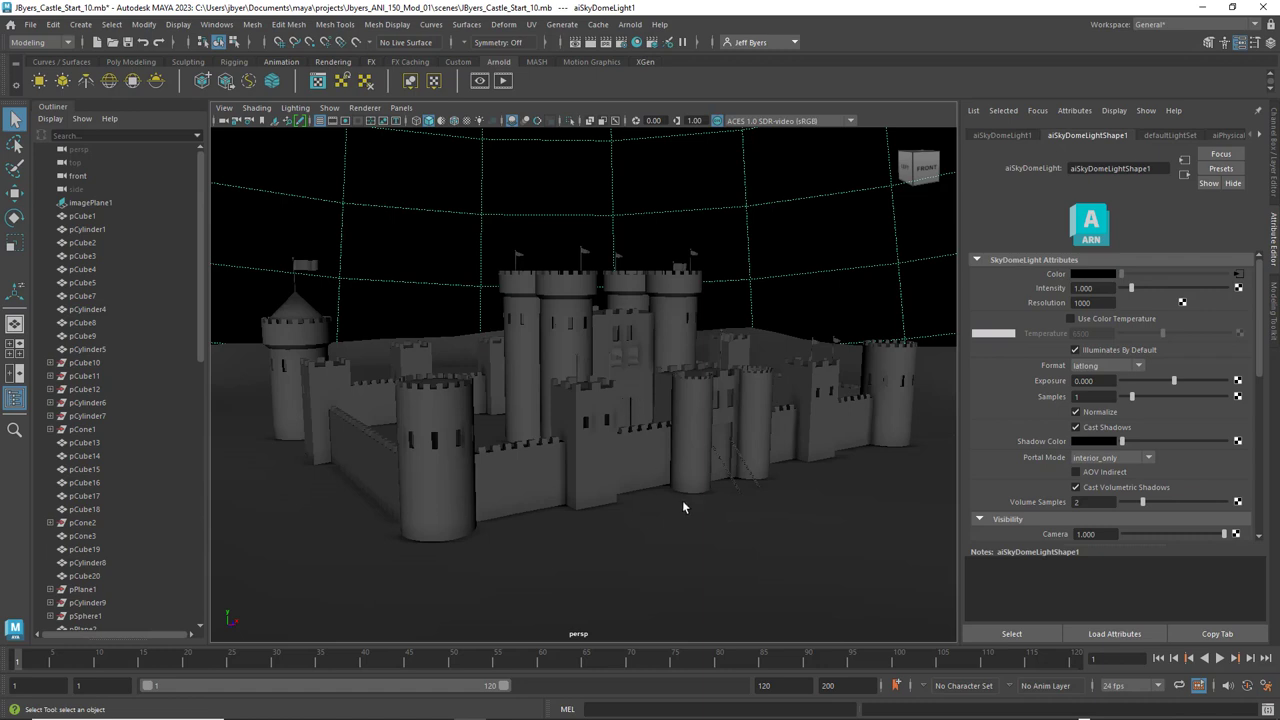
pyautogui.click(1203, 7)
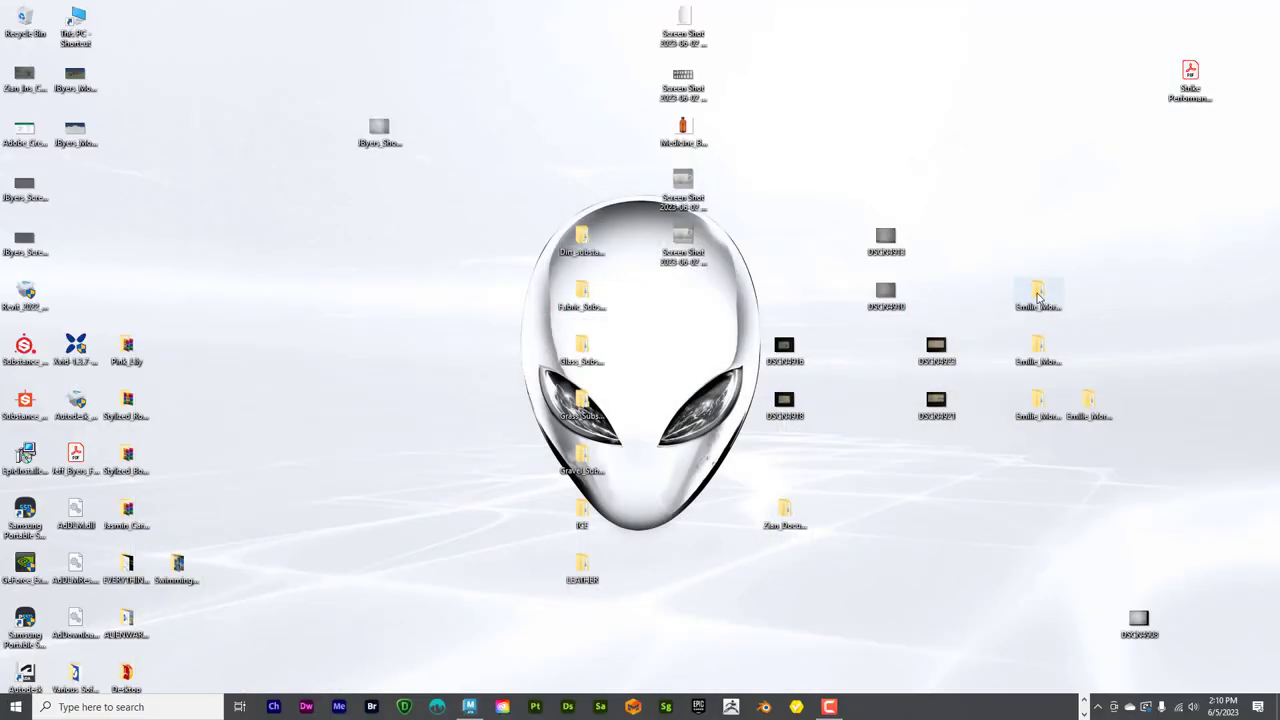
pyautogui.rightClick(1038, 296)
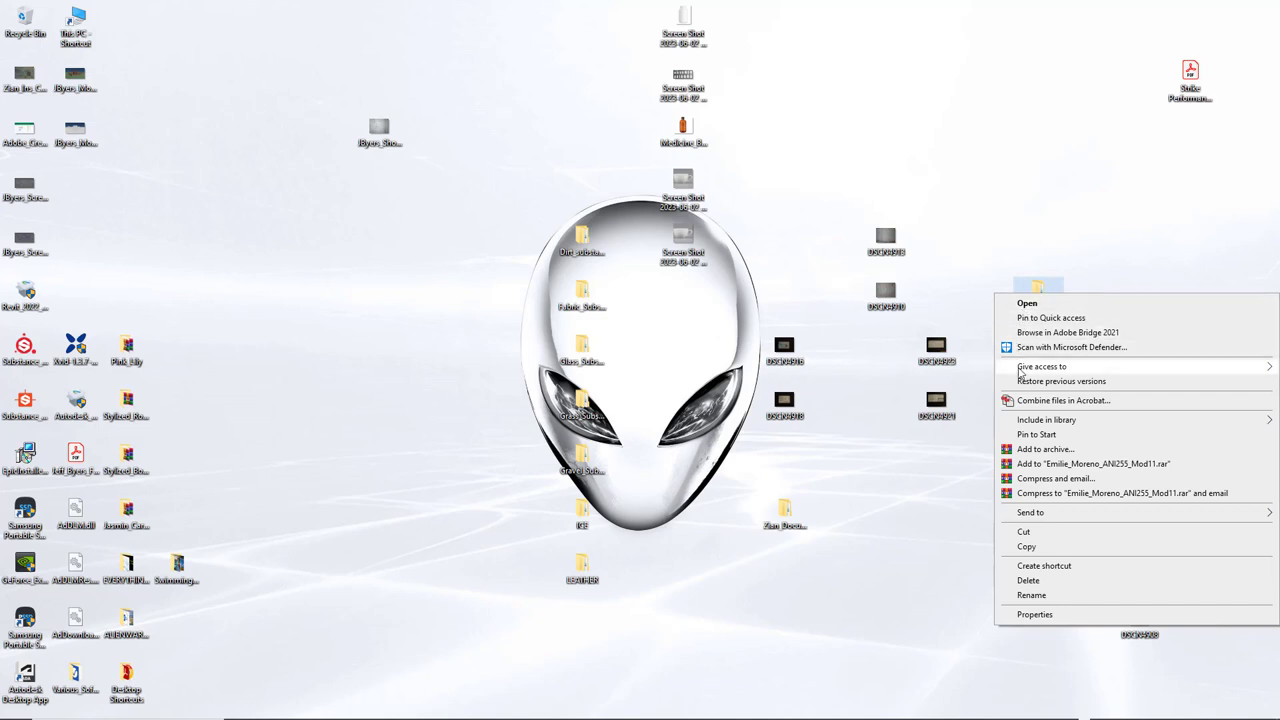
pyautogui.moveTo(1033, 514)
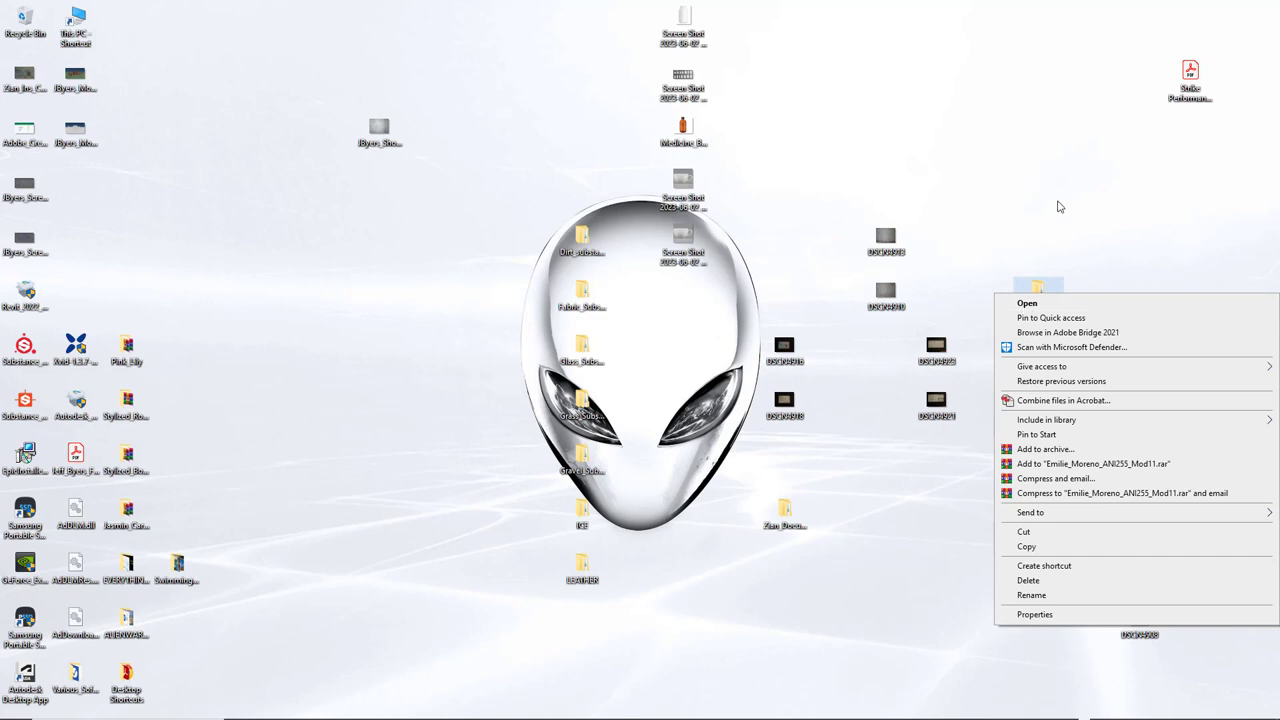
pyautogui.click(1061, 207)
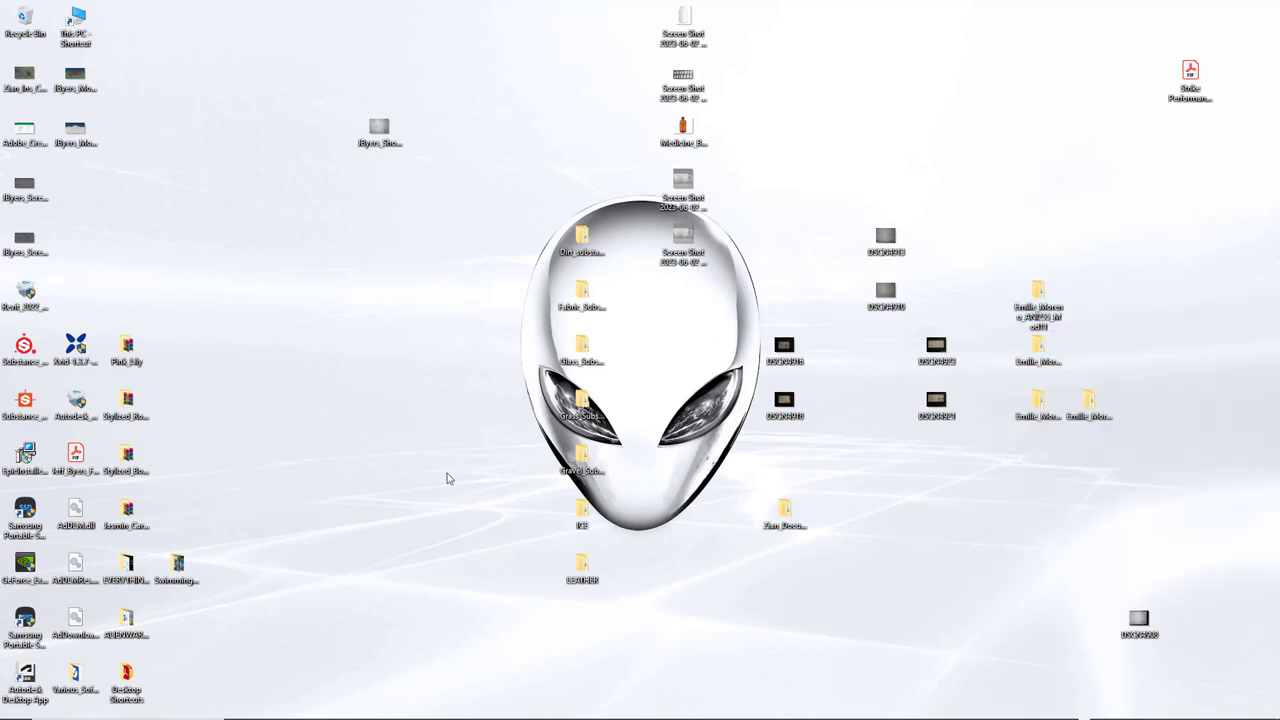
# - Create a new folder on the desktop, in the empty area below the existing screenshot file
pyautogui.rightClick(385, 416)
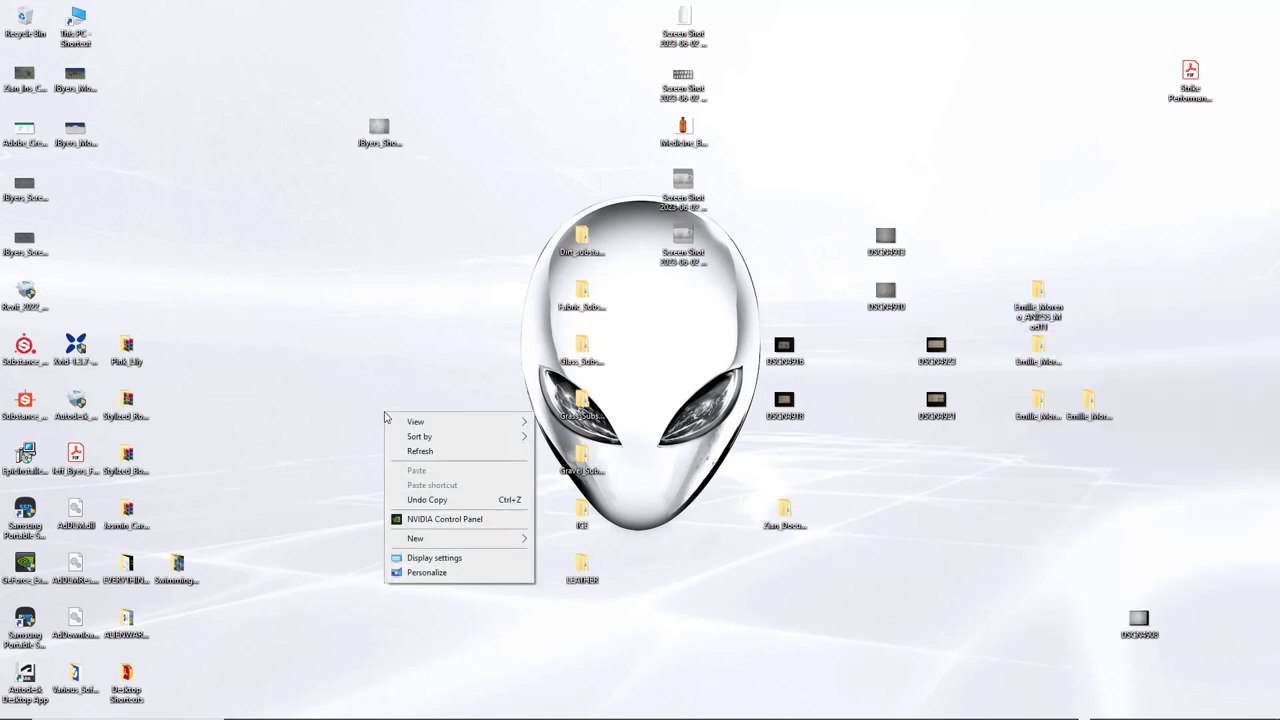
pyautogui.moveTo(530, 545)
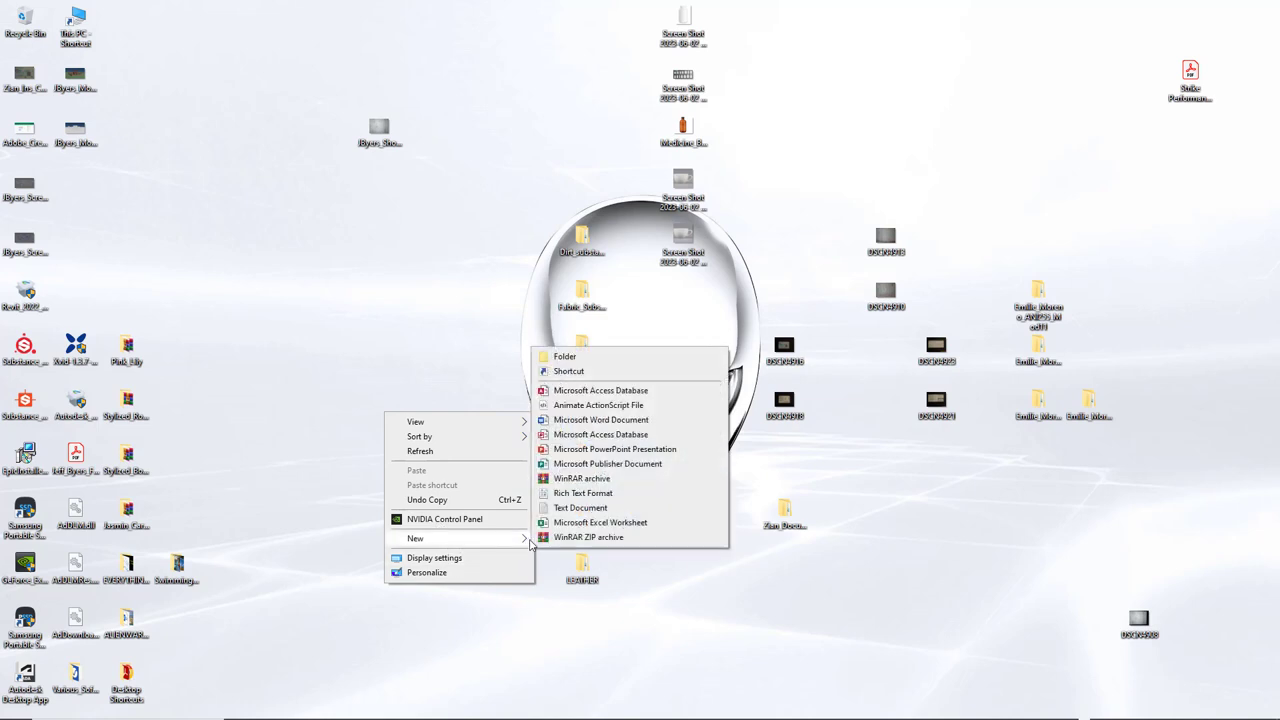
pyautogui.click(565, 356)
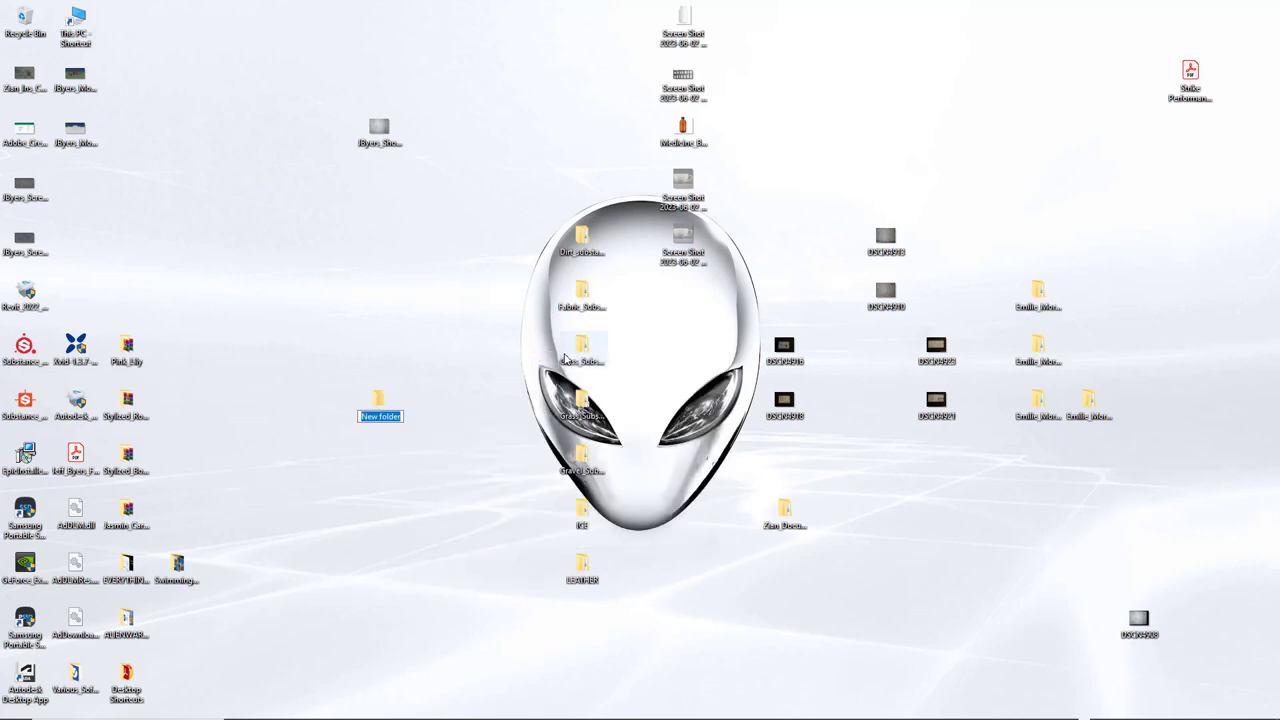
# - Turn off the display of desktop icons
pyautogui.rightClick(446, 297)
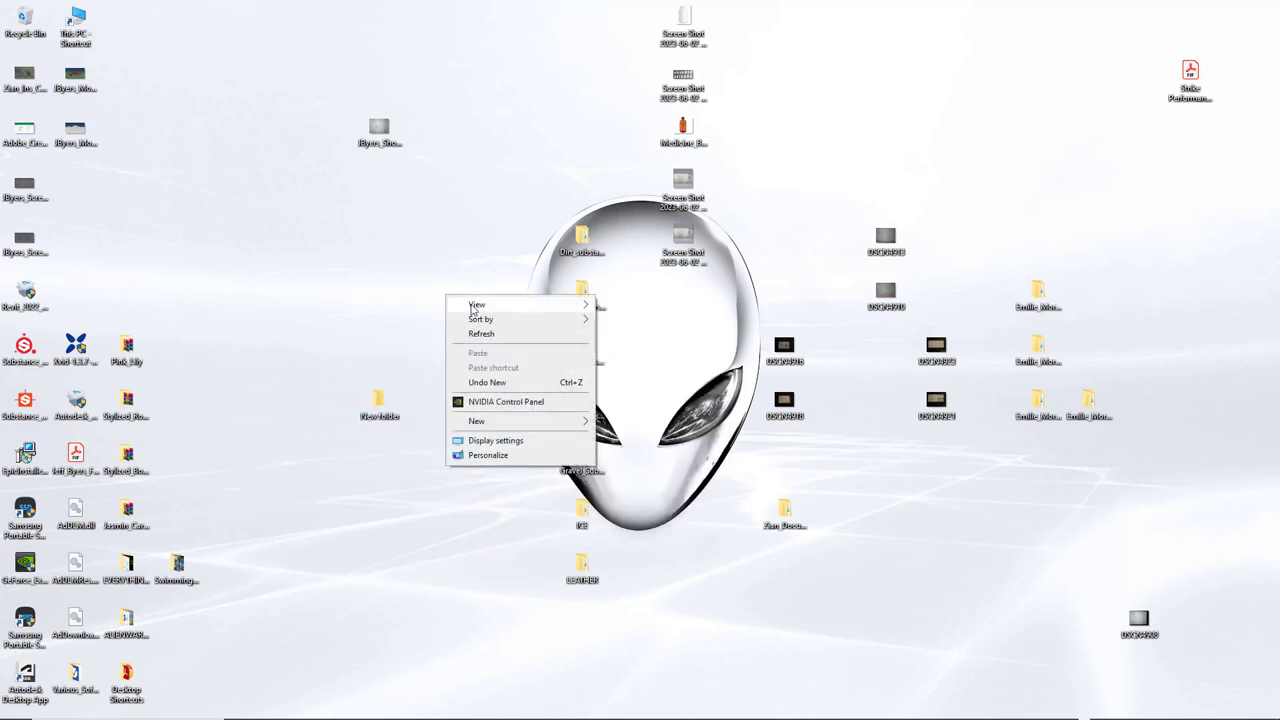
pyautogui.moveTo(474, 306)
pyautogui.click(634, 392)
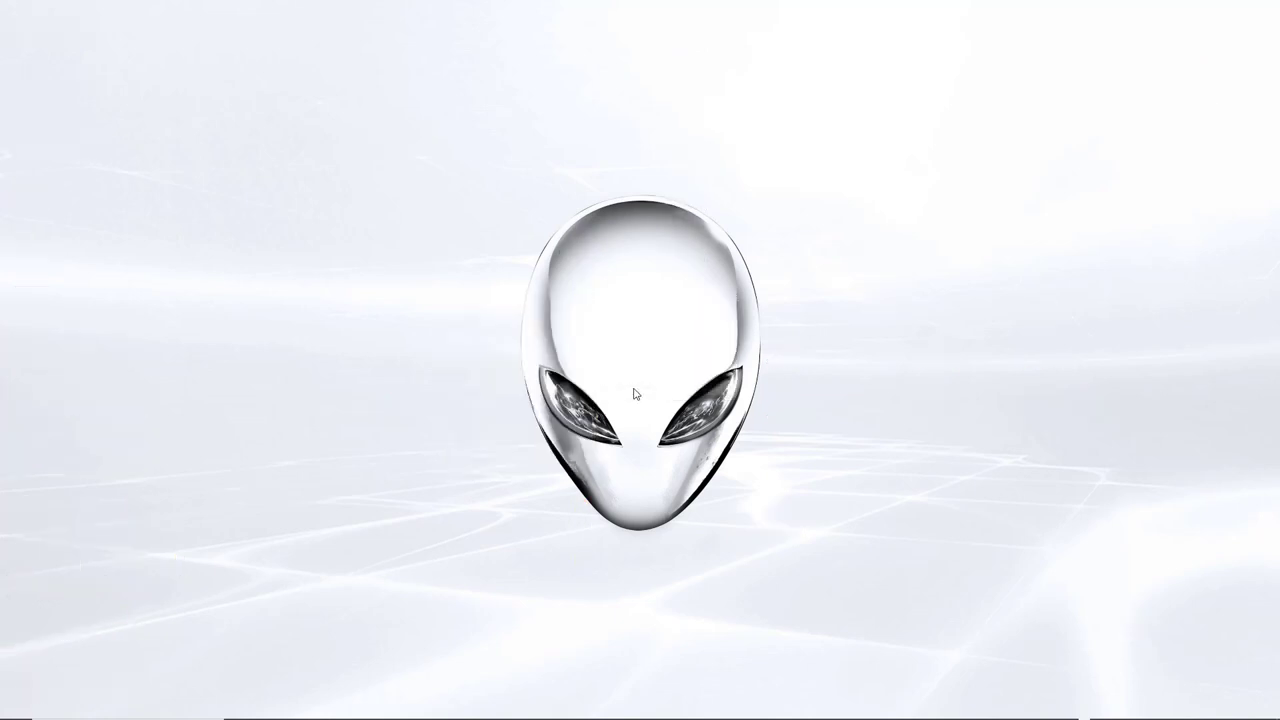